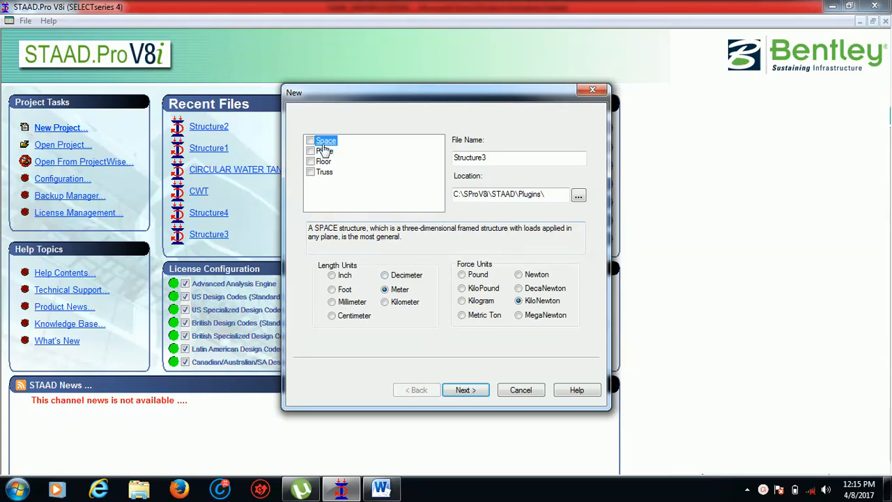
Step: Create a new Space structure named Structure3 in meter and KiloNewton units, overwriting the existing file and starting with Add Beam
{"action": "left_click", "coordinate": [310, 140]}
{"action": "left_click", "coordinate": [482, 388]}
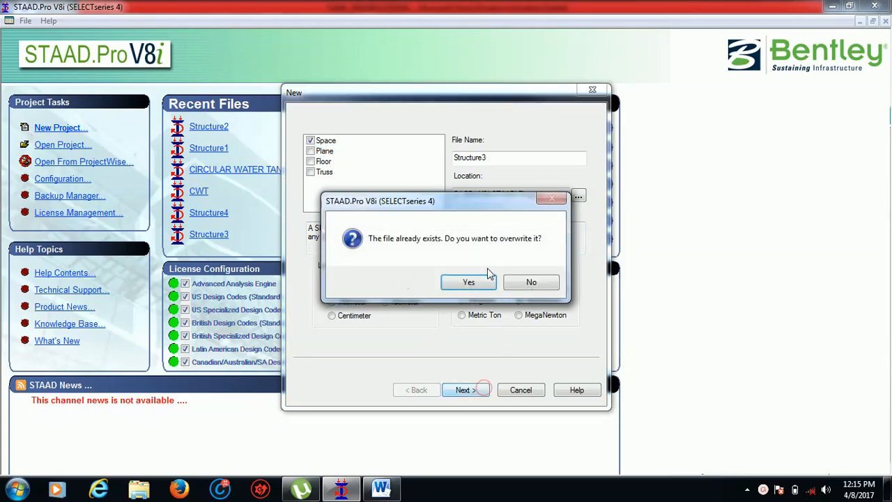
{"action": "left_click", "coordinate": [474, 280]}
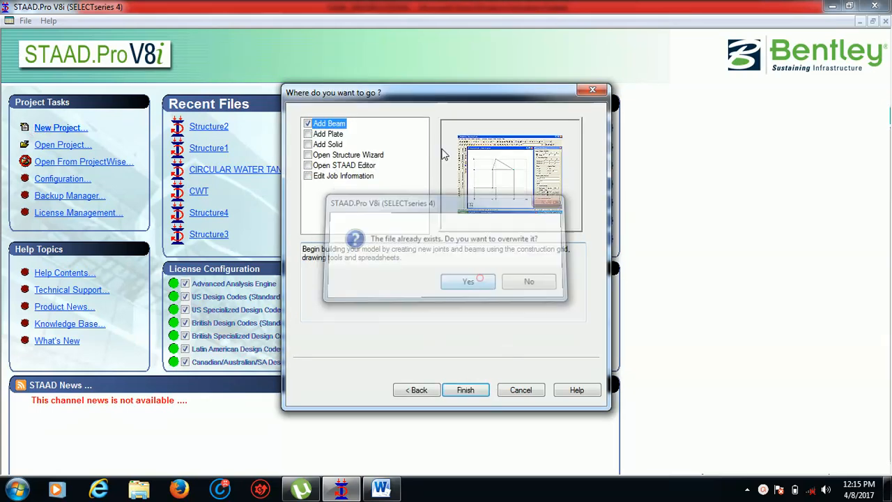
{"action": "left_click", "coordinate": [449, 387]}
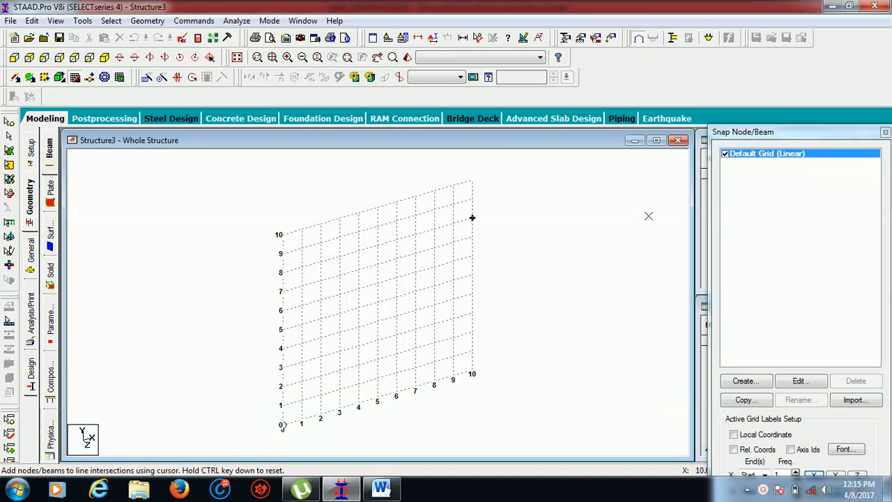
Step: Create and activate a radial grid named C in the X-Z plane with Radius 2 of 6.2 m, 20 angular bays and 6 radial bays
{"action": "left_click", "coordinate": [764, 386]}
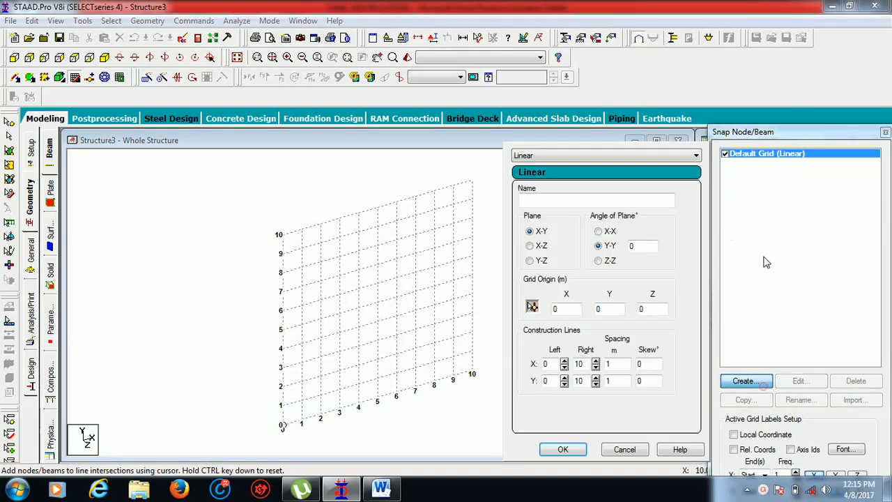
{"action": "left_click", "coordinate": [594, 156]}
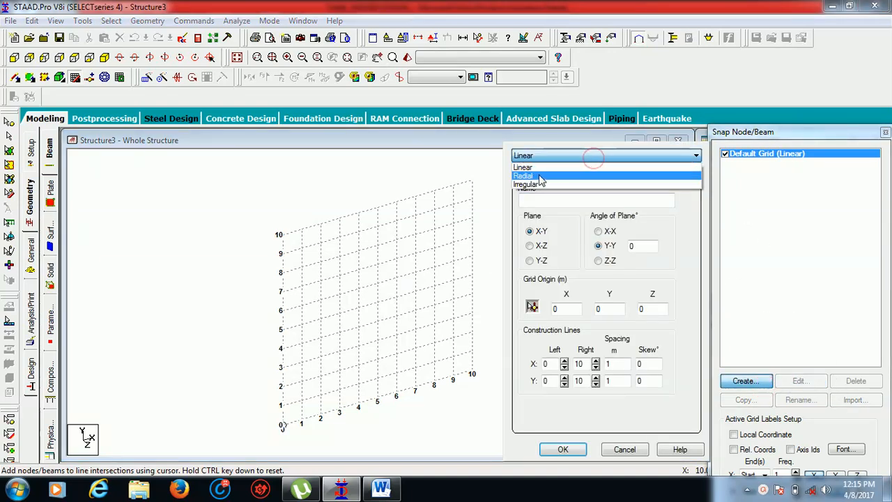
{"action": "left_click", "coordinate": [551, 176]}
{"action": "left_click", "coordinate": [555, 199]}
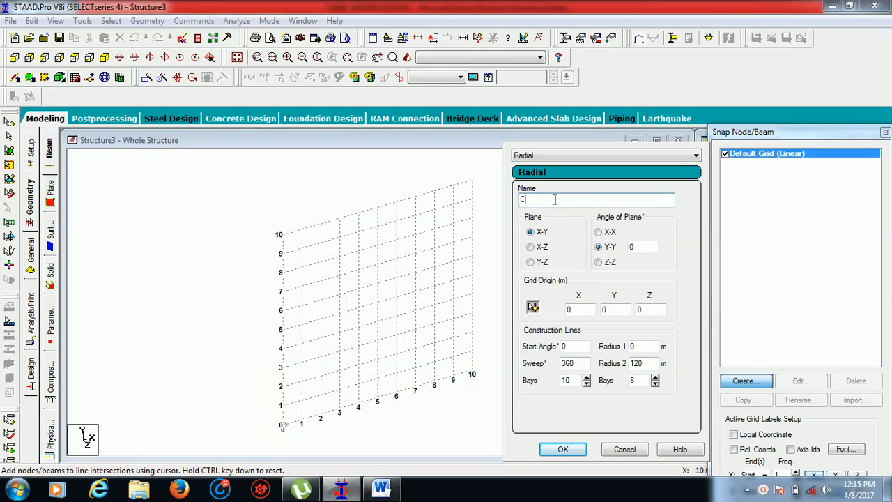
{"action": "left_click", "coordinate": [531, 248]}
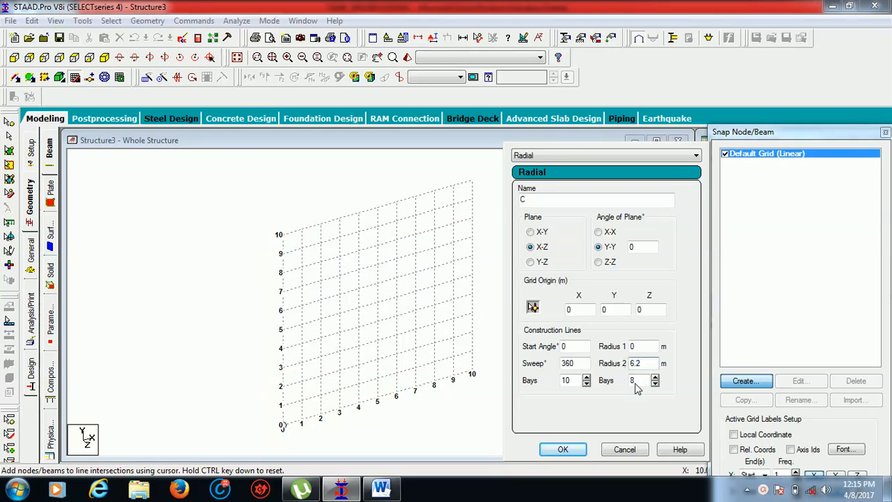
{"action": "type", "text": "6"}
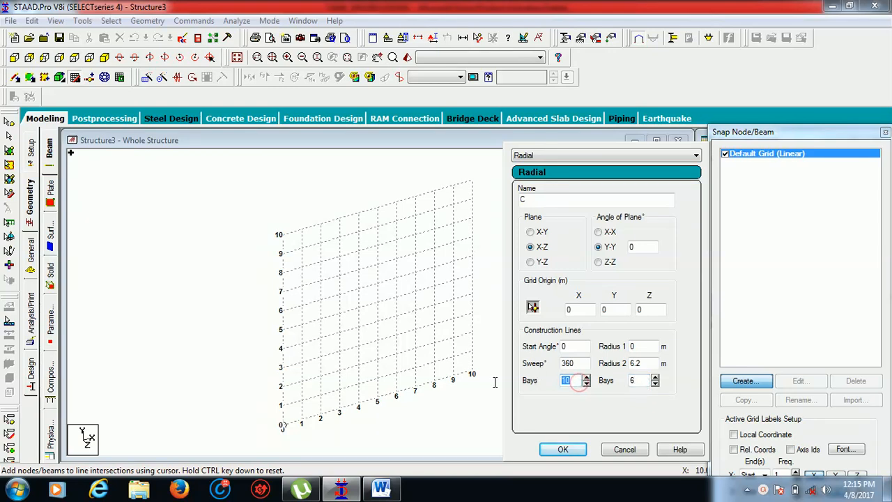
{"action": "type", "text": "20"}
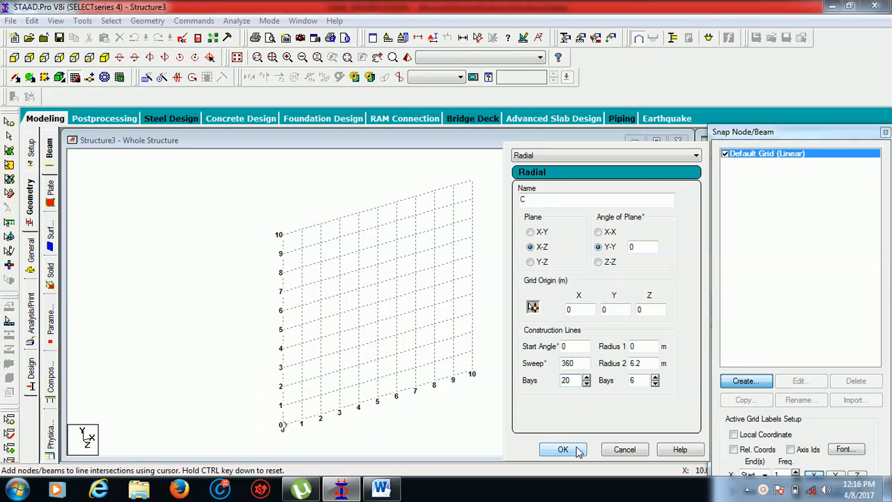
{"action": "left_click", "coordinate": [563, 449]}
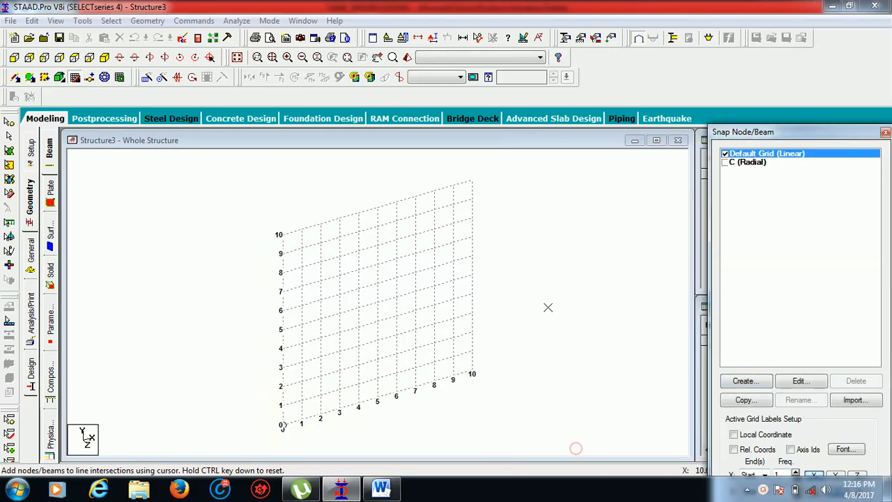
{"action": "left_click", "coordinate": [725, 162]}
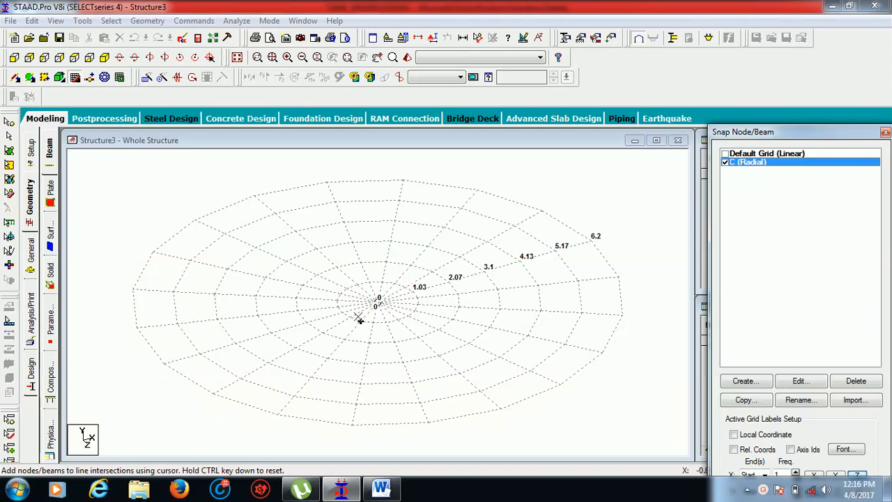
Step: Place nodes at the radial grid's centre and at every ring intersection along two adjacent radial lines, without connecting beams
{"action": "left_click", "coordinate": [377, 301]}
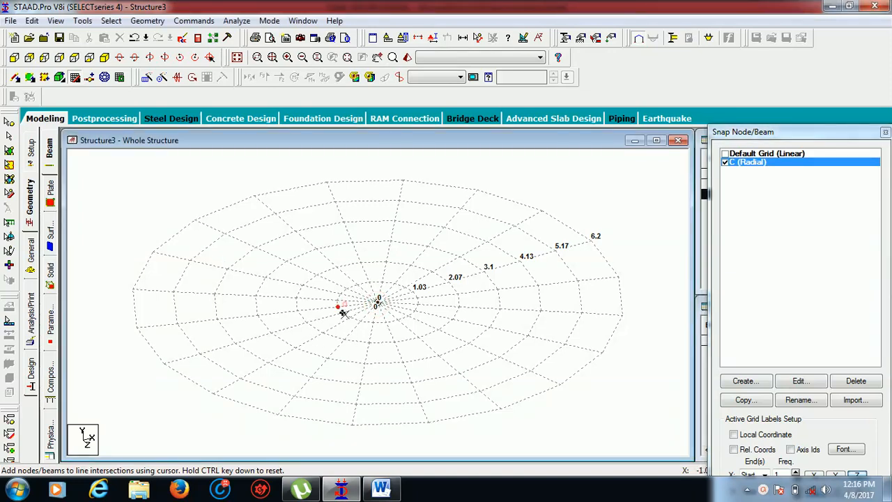
{"action": "left_click", "coordinate": [338, 306]}
{"action": "left_click", "coordinate": [297, 311]}
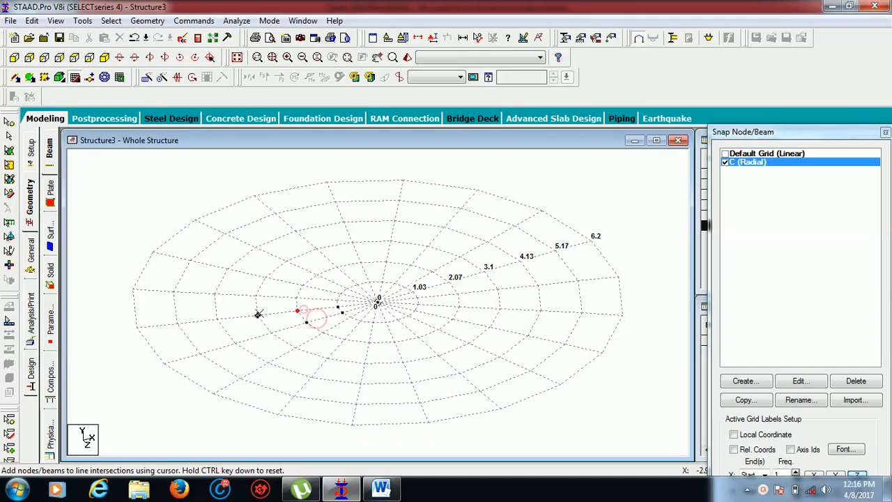
{"action": "left_click", "coordinate": [257, 315]}
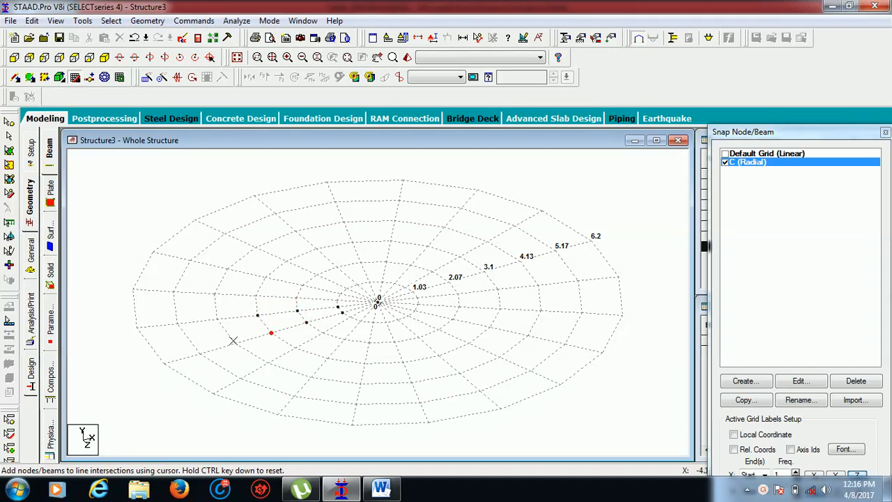
{"action": "left_click", "coordinate": [216, 319]}
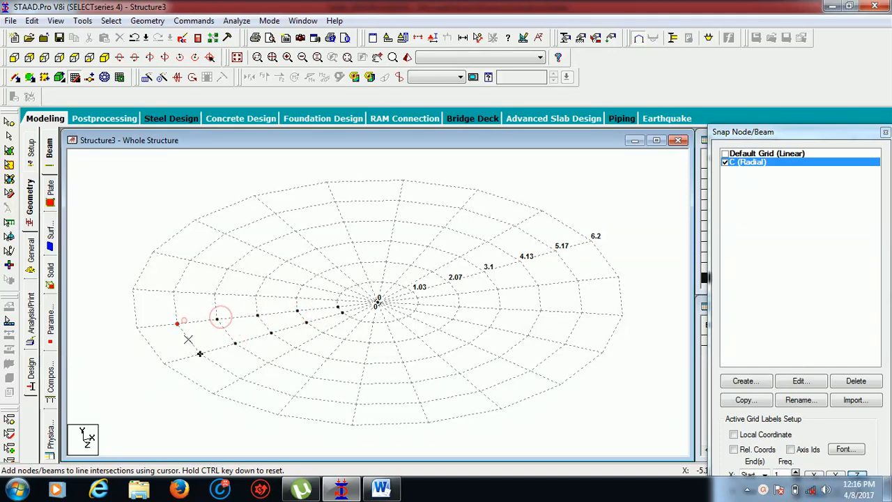
{"action": "left_click", "coordinate": [177, 323]}
{"action": "left_click", "coordinate": [199, 353]}
{"action": "left_click", "coordinate": [164, 363]}
{"action": "left_click", "coordinate": [136, 327]}
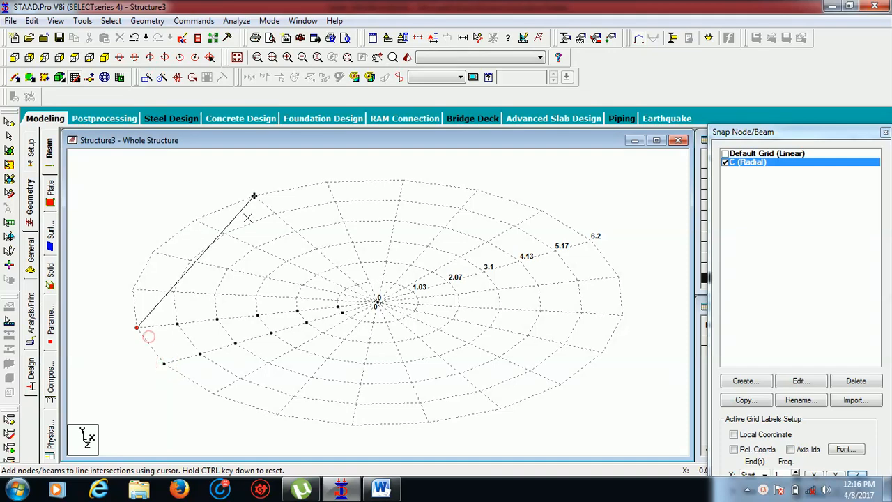
{"action": "key", "text": "Escape"}
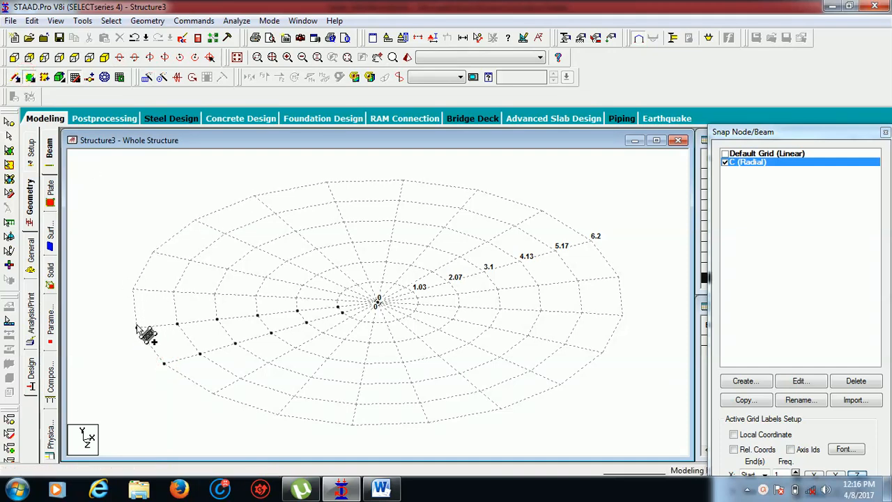
Step: Add quad plates in the two outermost cells between the two rows of nodes
{"action": "left_click", "coordinate": [136, 328]}
{"action": "left_click", "coordinate": [177, 323]}
{"action": "left_click", "coordinate": [199, 354]}
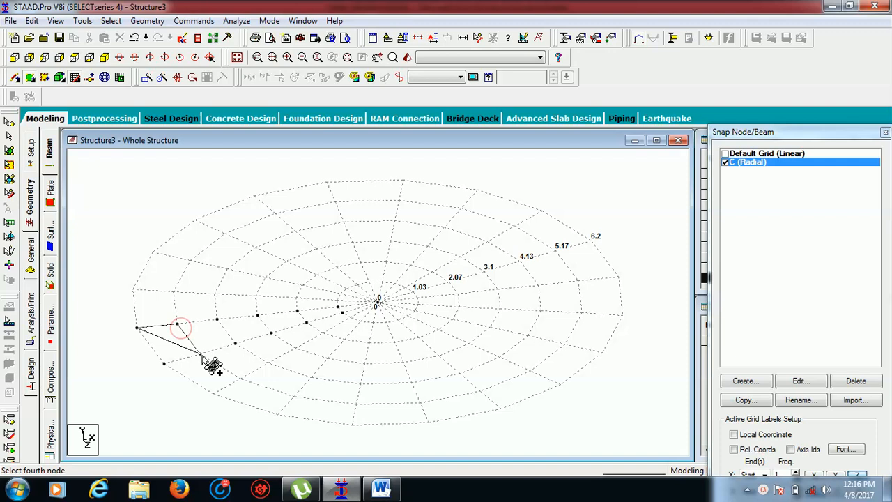
{"action": "left_click", "coordinate": [165, 363]}
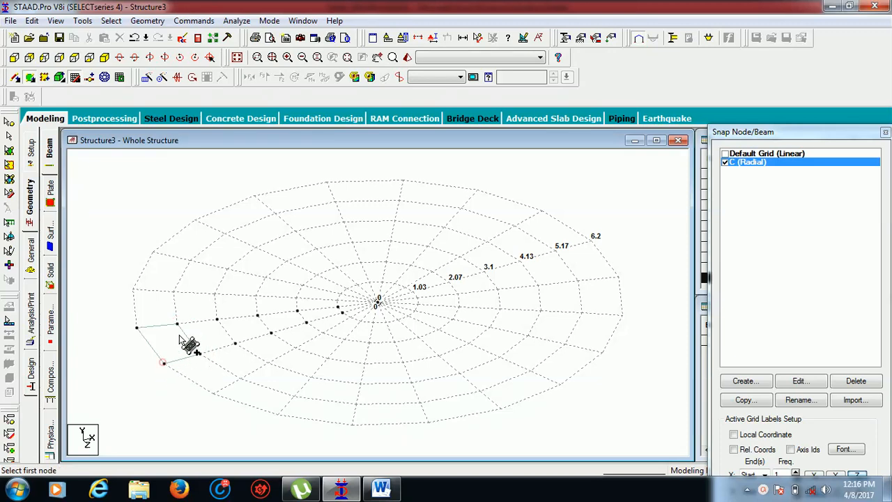
{"action": "left_click", "coordinate": [177, 323]}
{"action": "left_click", "coordinate": [216, 320]}
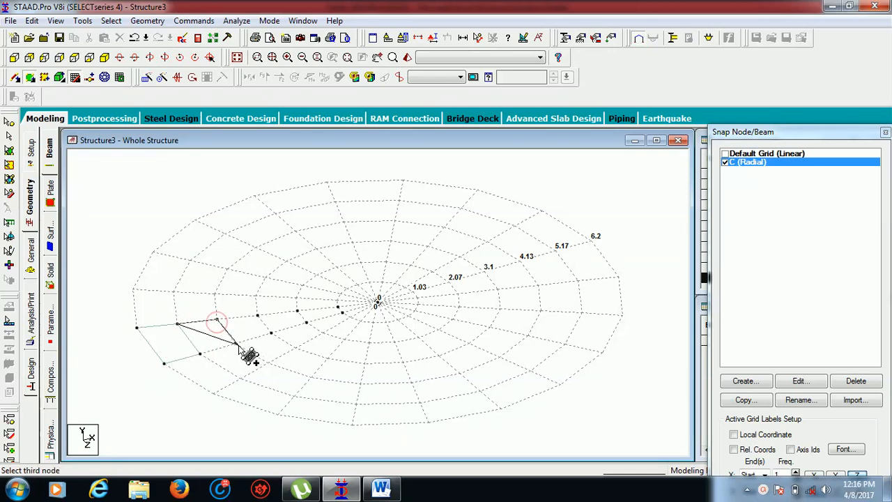
{"action": "left_click", "coordinate": [237, 343]}
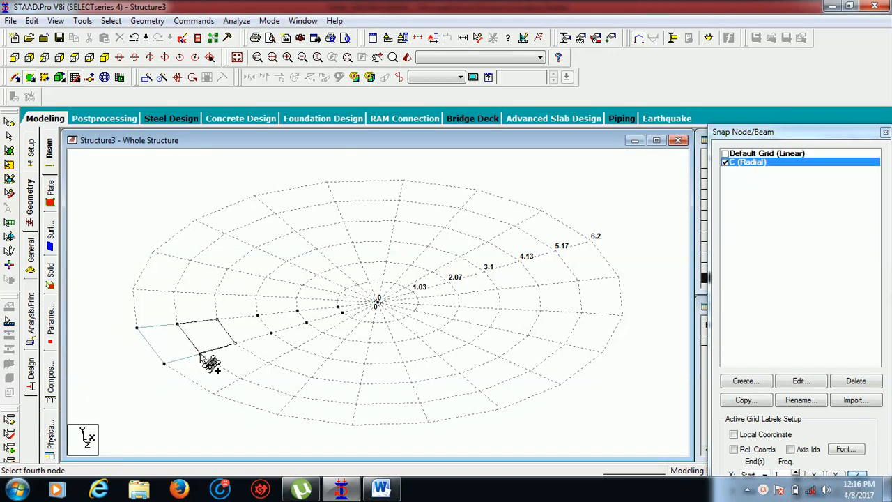
{"action": "left_click", "coordinate": [200, 353]}
Step: Add three more quad plates in the remaining four-sided cells, continuing inward to the 1.03 m ring
{"action": "left_click", "coordinate": [217, 320]}
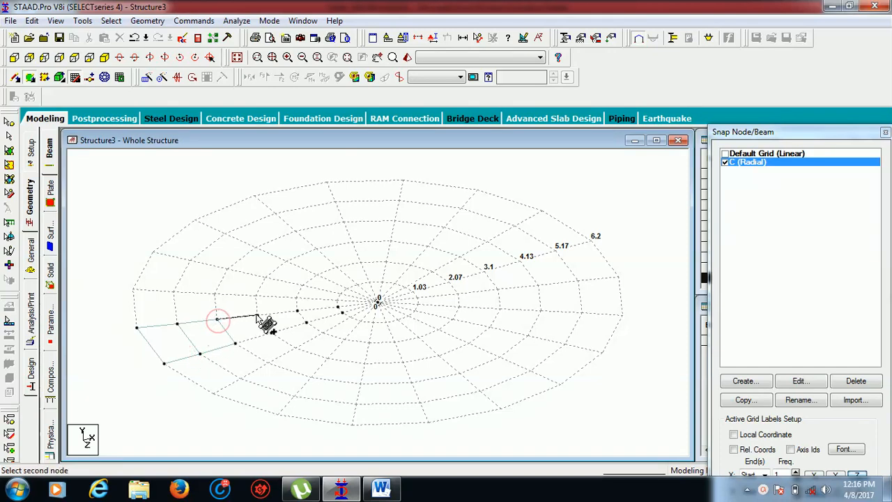
{"action": "left_click", "coordinate": [257, 315]}
{"action": "left_click", "coordinate": [270, 333]}
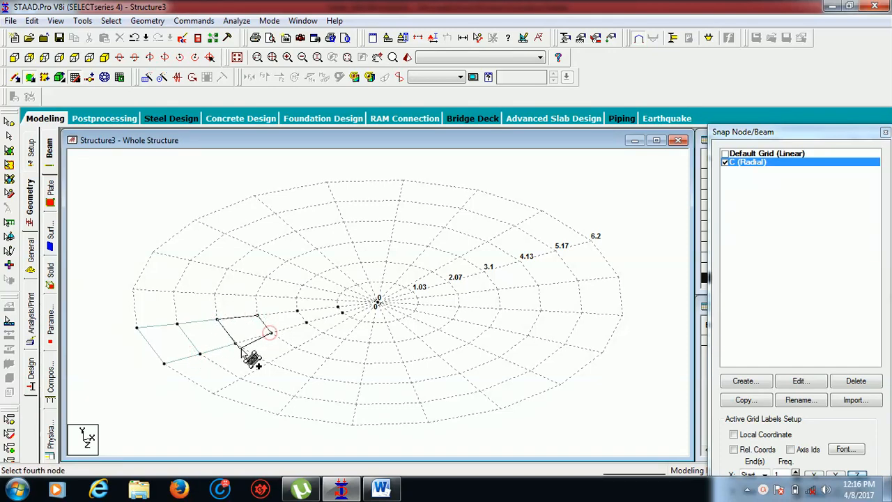
{"action": "left_click", "coordinate": [235, 343]}
{"action": "left_click", "coordinate": [257, 315]}
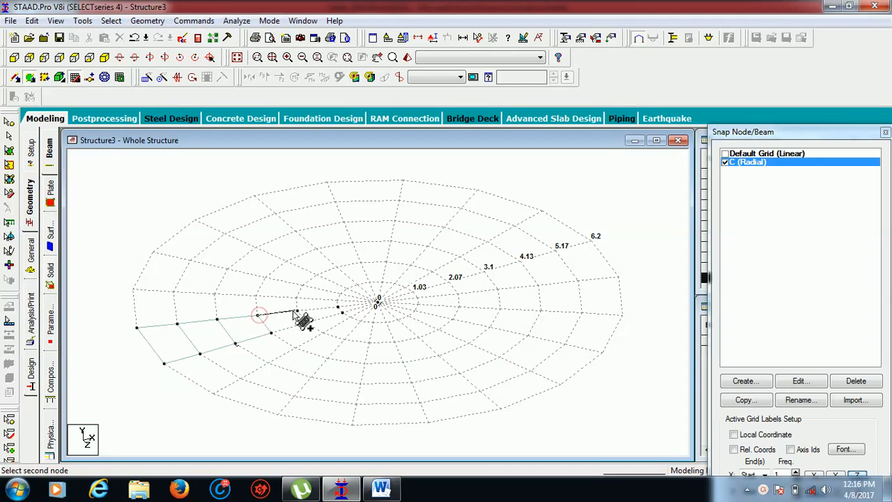
{"action": "left_click", "coordinate": [297, 311]}
{"action": "left_click", "coordinate": [306, 323]}
{"action": "left_click", "coordinate": [270, 333]}
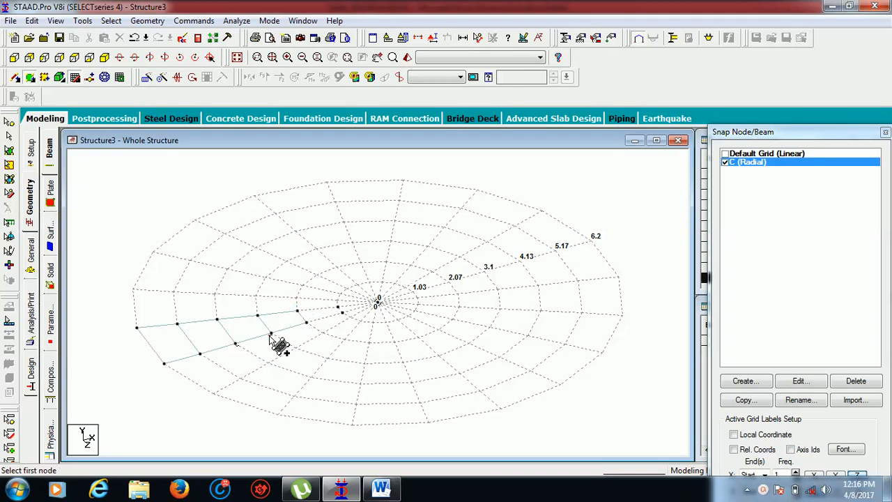
{"action": "left_click", "coordinate": [297, 310]}
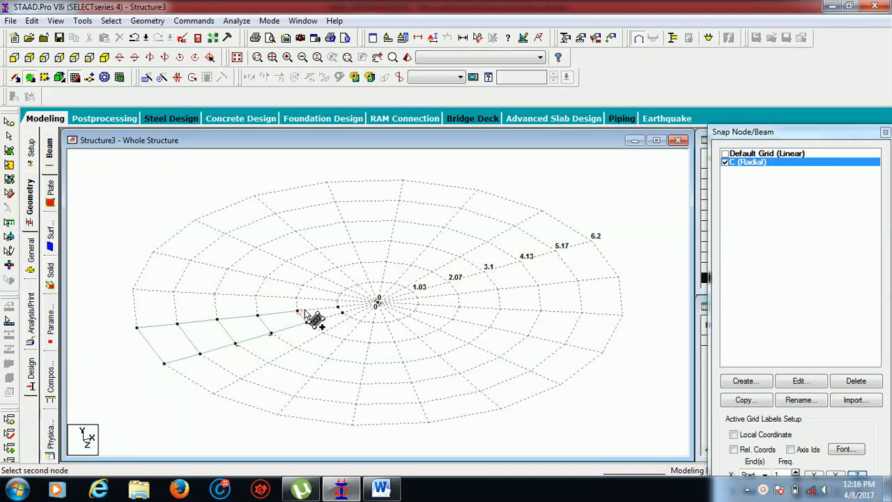
{"action": "left_click", "coordinate": [342, 313]}
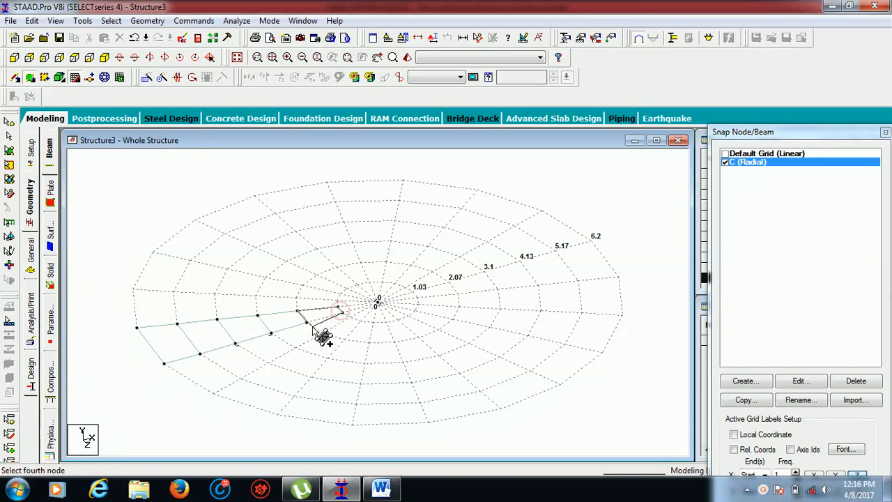
{"action": "left_click", "coordinate": [306, 322]}
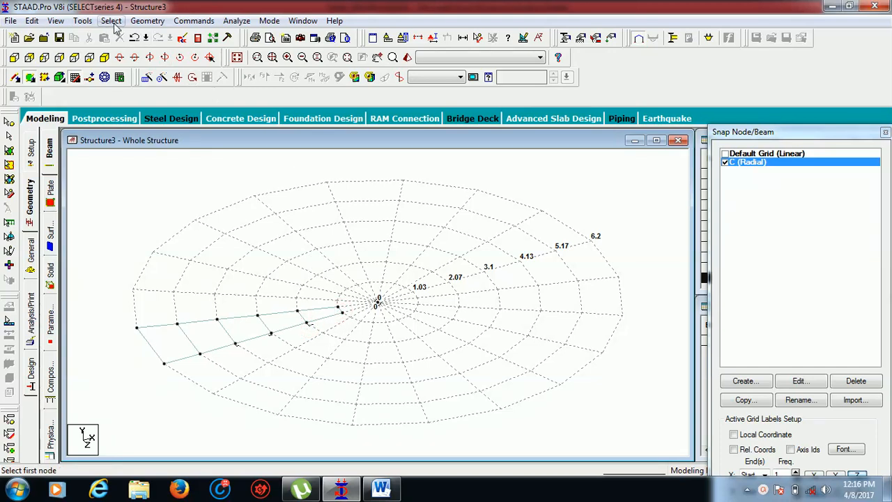
Step: Add a triangular plate between the two innermost ring nodes and the grid's centre node
{"action": "left_click", "coordinate": [147, 21]}
{"action": "mouse_move", "coordinate": [169, 93]}
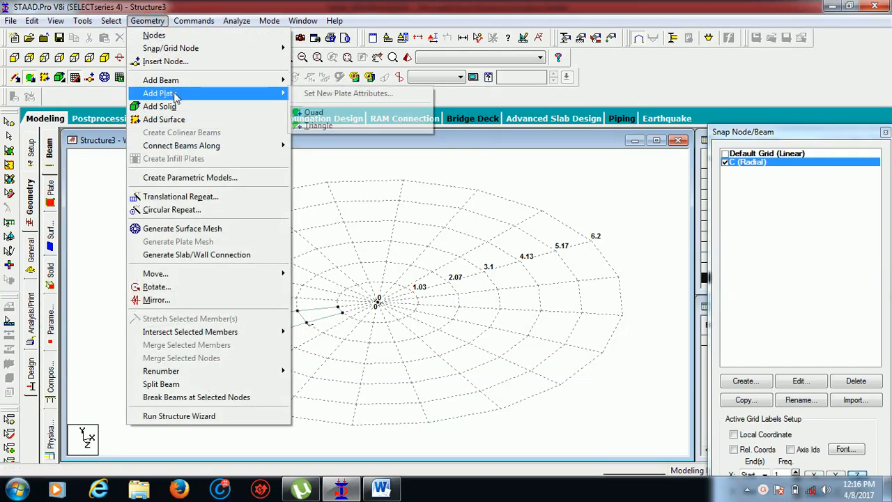
{"action": "left_click", "coordinate": [317, 126]}
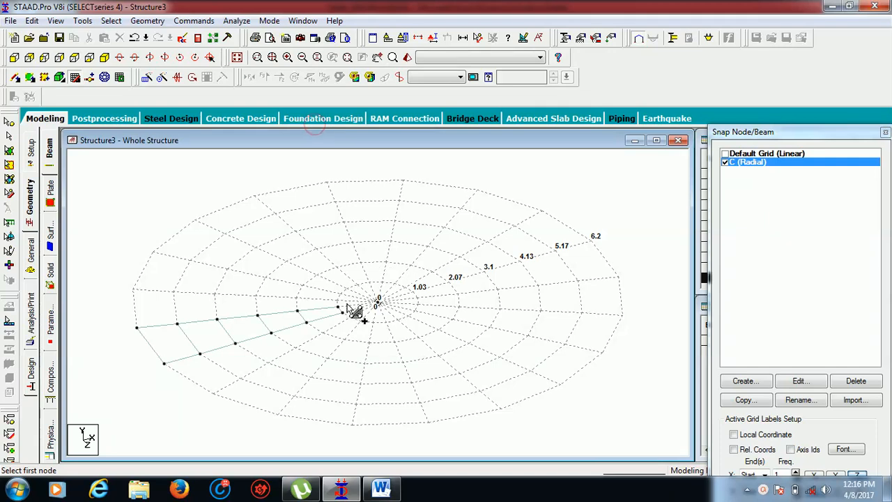
{"action": "left_click", "coordinate": [340, 308]}
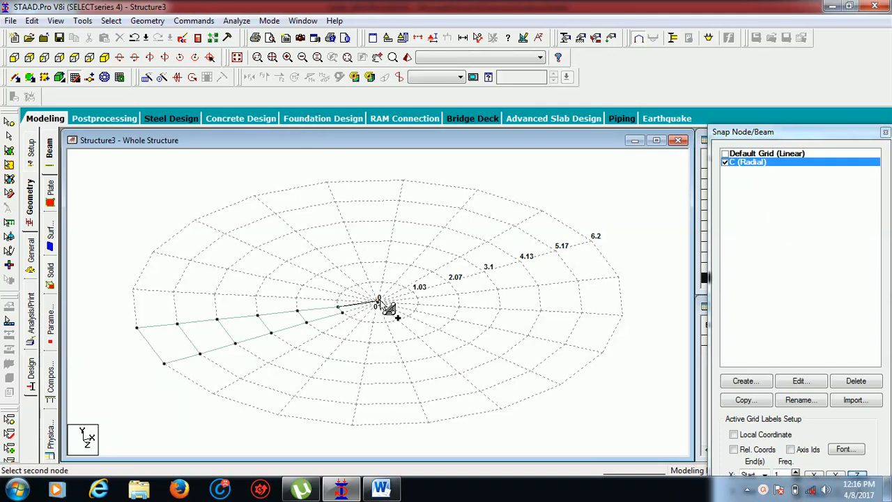
{"action": "left_click", "coordinate": [377, 301]}
{"action": "left_click", "coordinate": [342, 313]}
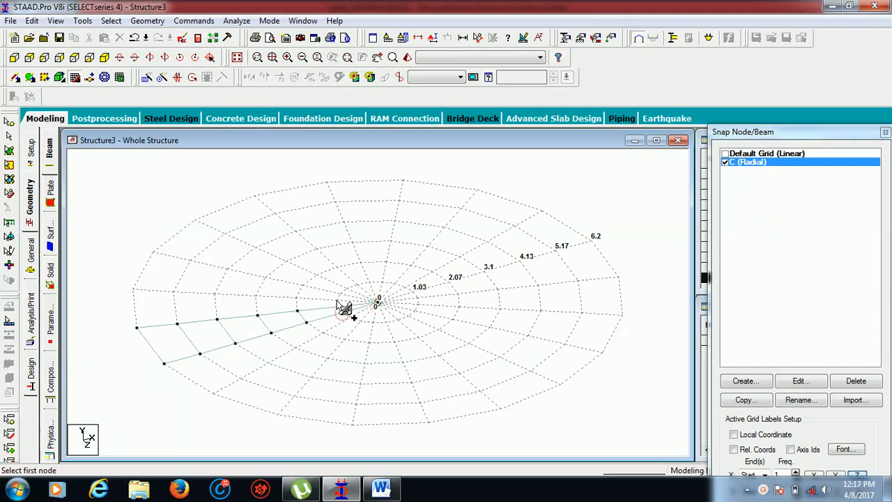
{"action": "key", "text": "Escape"}
Step: Select all plates of the wedge with a selection window and clear the selection
{"action": "left_click_drag", "start_coordinate": [109, 268], "coordinate": [408, 376]}
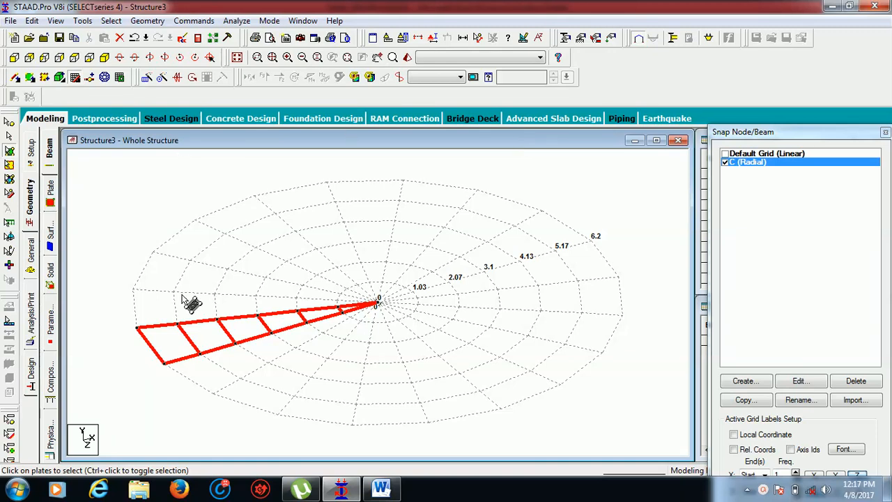
{"action": "left_click", "coordinate": [125, 235]}
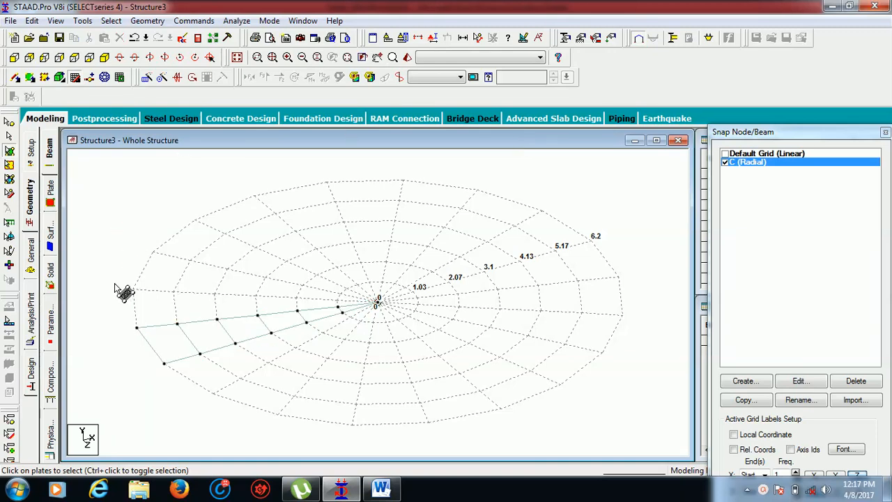
Step: Copy the wedge's two outermost nodes upward with a Translational Repeat along global Y, using 5 steps of 1 m spacing
{"action": "left_click", "coordinate": [9, 121]}
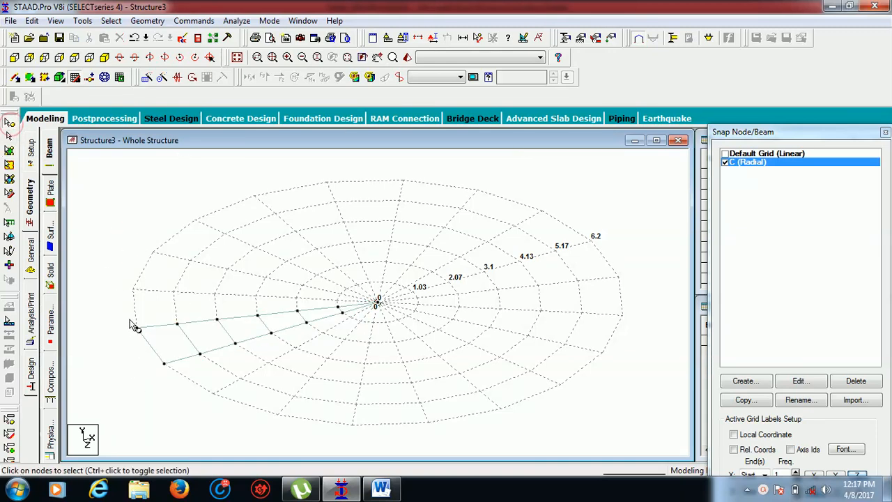
{"action": "left_click_drag", "start_coordinate": [152, 345], "coordinate": [171, 374]}
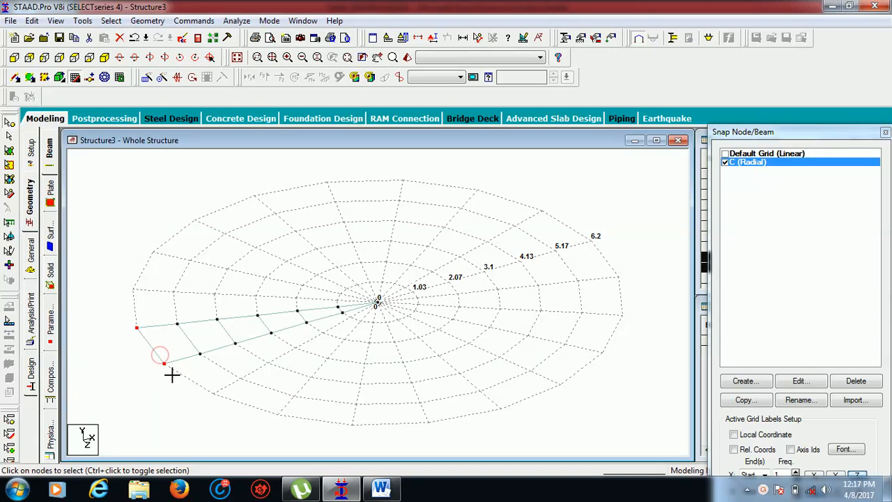
{"action": "left_click", "coordinate": [147, 78]}
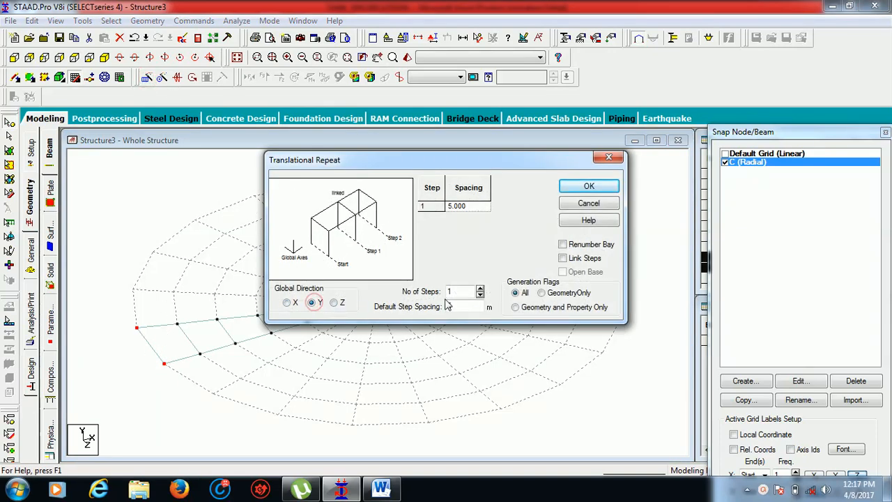
{"action": "key", "text": "BackSpace"}
{"action": "type", "text": "5"}
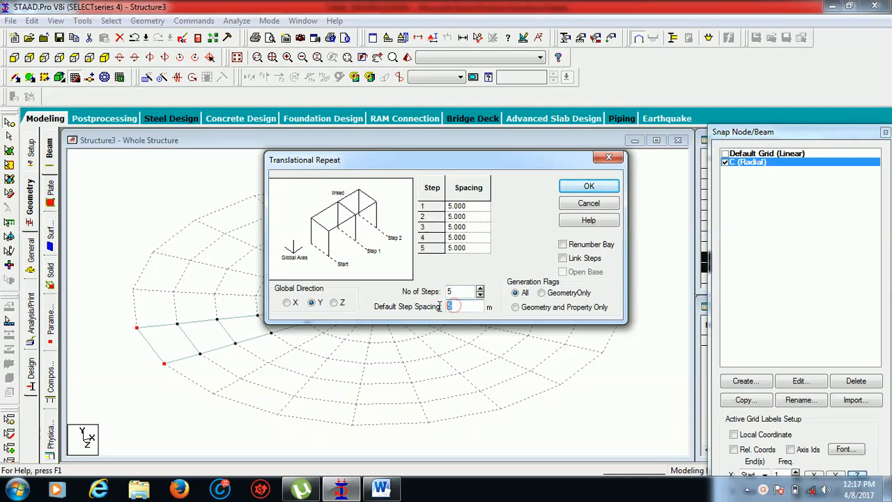
{"action": "type", "text": "1"}
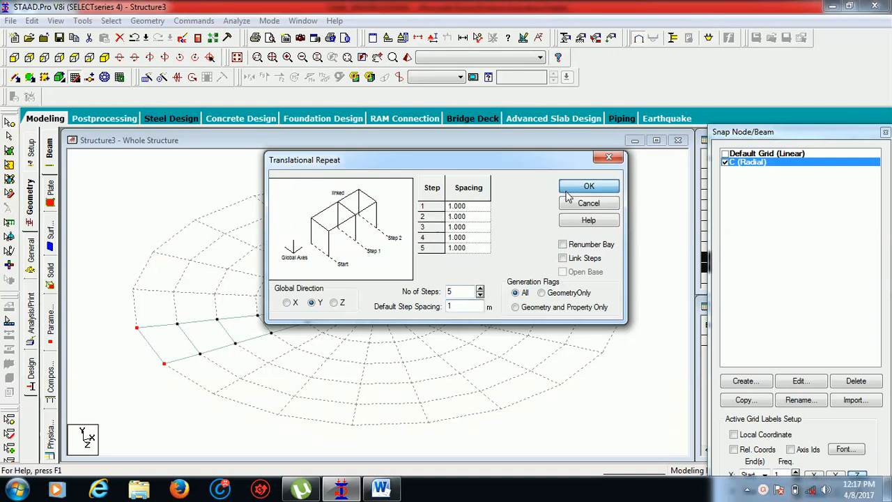
{"action": "left_click", "coordinate": [589, 186]}
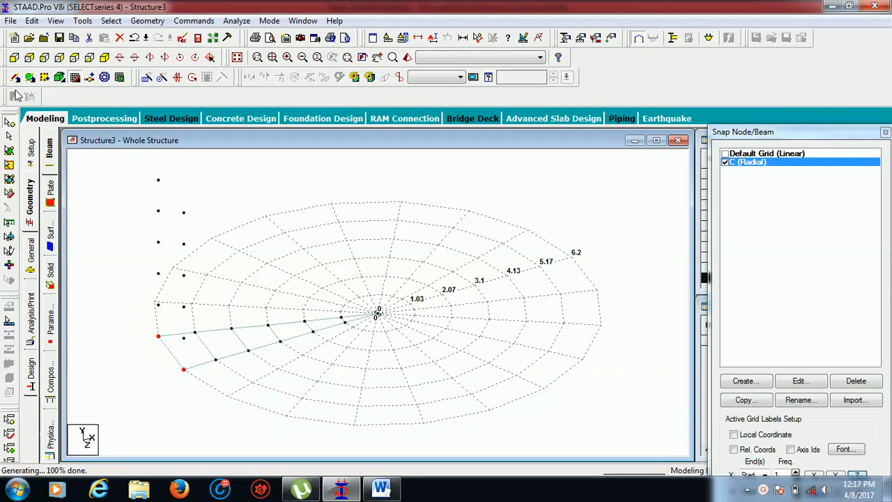
Step: Add quad plates in the top two cells between the two vertical columns of copied nodes
{"action": "left_click", "coordinate": [30, 76]}
{"action": "left_click", "coordinate": [158, 181]}
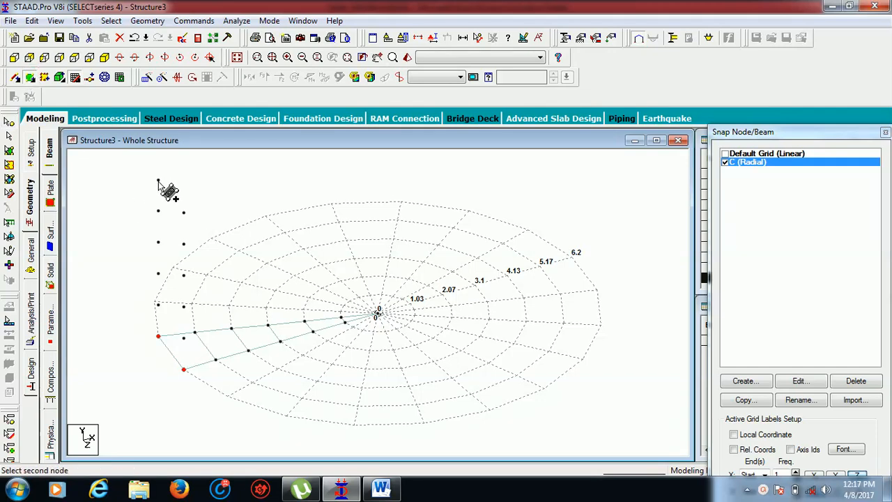
{"action": "left_click", "coordinate": [184, 214]}
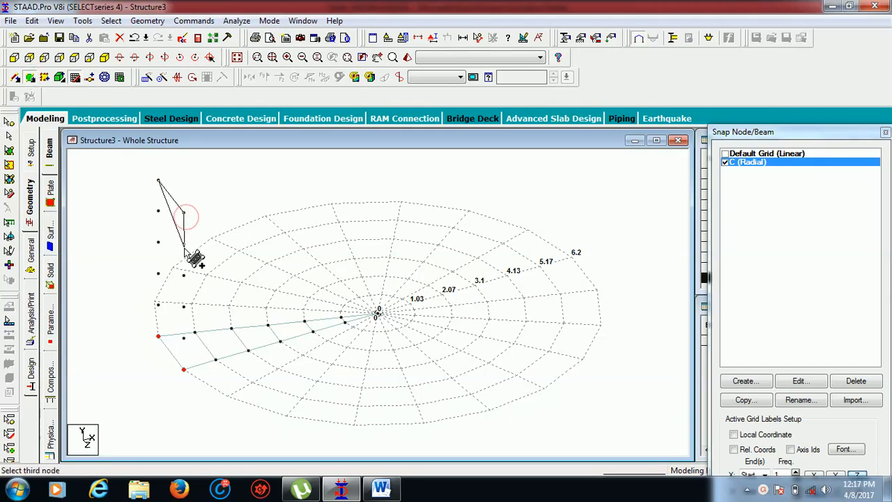
{"action": "left_click", "coordinate": [184, 244]}
{"action": "left_click", "coordinate": [158, 212]}
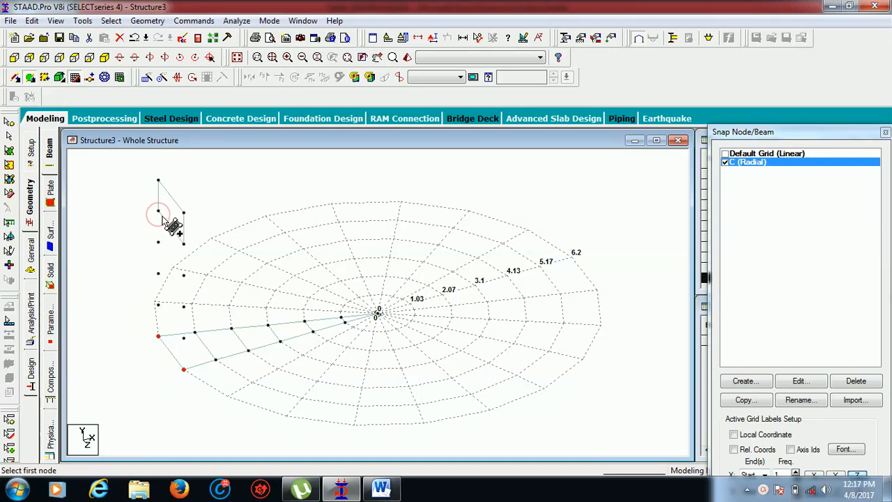
{"action": "left_click", "coordinate": [160, 215]}
{"action": "left_click", "coordinate": [181, 245]}
{"action": "left_click", "coordinate": [184, 275]}
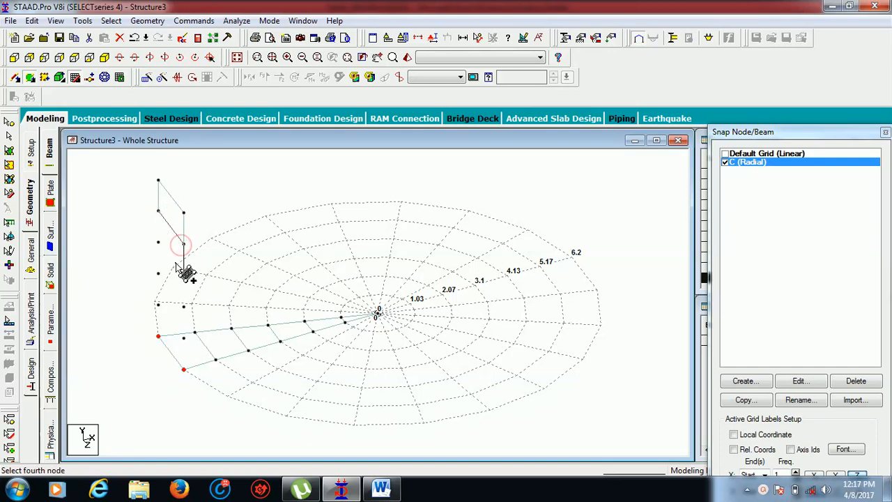
{"action": "left_click", "coordinate": [159, 243]}
Step: Add two more quad plates in the third and fourth cells from the top of the vertical wall strip
{"action": "left_click", "coordinate": [159, 244]}
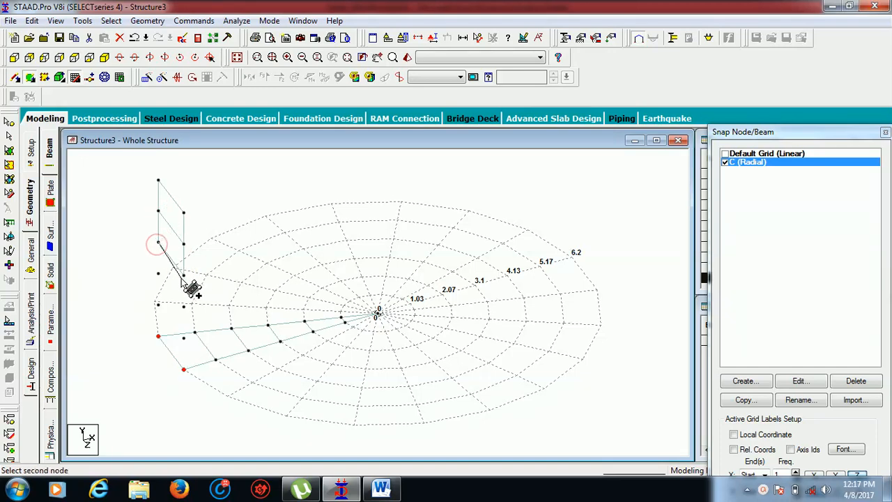
{"action": "left_click", "coordinate": [184, 276]}
{"action": "left_click", "coordinate": [184, 306]}
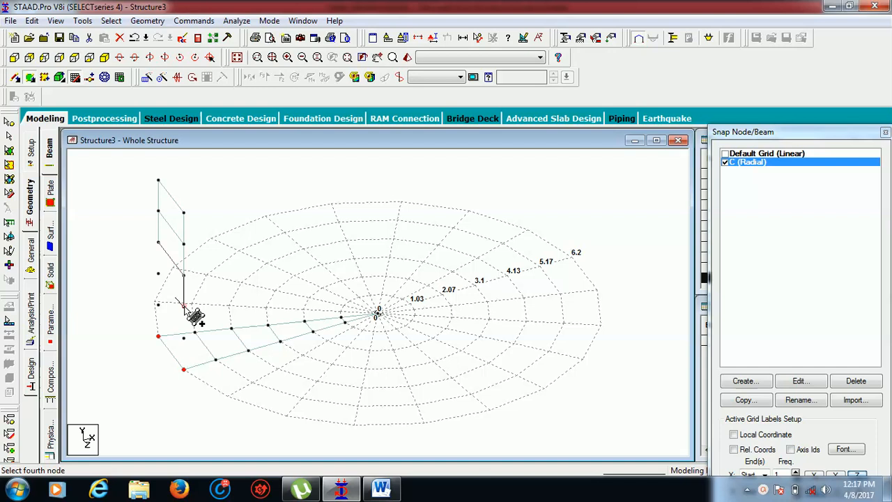
{"action": "left_click", "coordinate": [159, 275]}
{"action": "left_click", "coordinate": [159, 275]}
{"action": "left_click", "coordinate": [184, 305]}
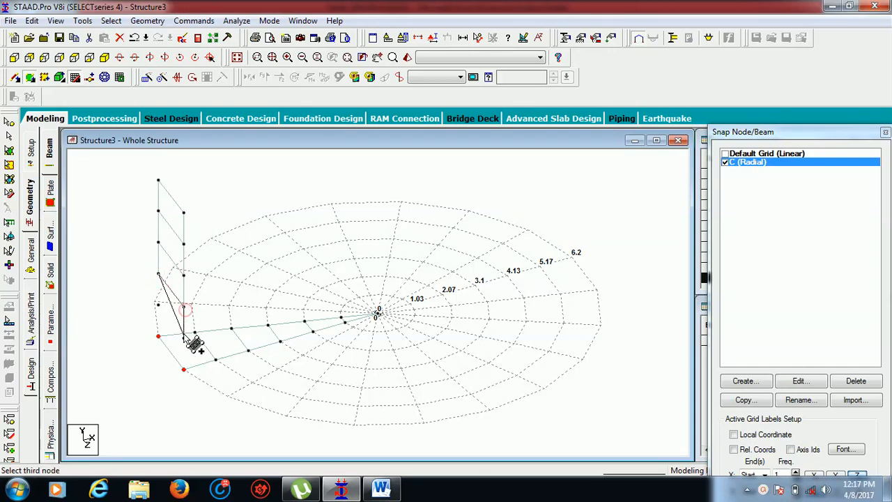
{"action": "left_click", "coordinate": [184, 336]}
{"action": "left_click", "coordinate": [159, 306]}
Step: Close the wall strip with a quad plate in its lowest cell, joining the wedge's two outermost base nodes
{"action": "left_click", "coordinate": [159, 306]}
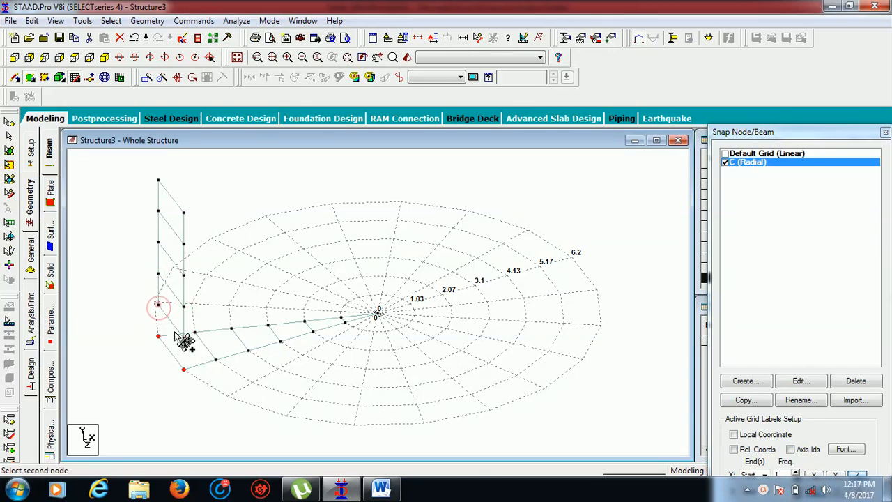
{"action": "left_click", "coordinate": [184, 337]}
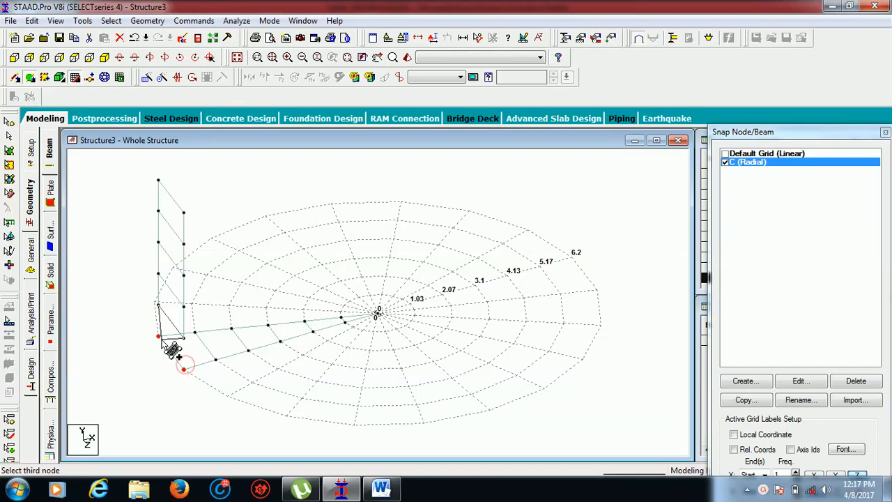
{"action": "left_click", "coordinate": [184, 368]}
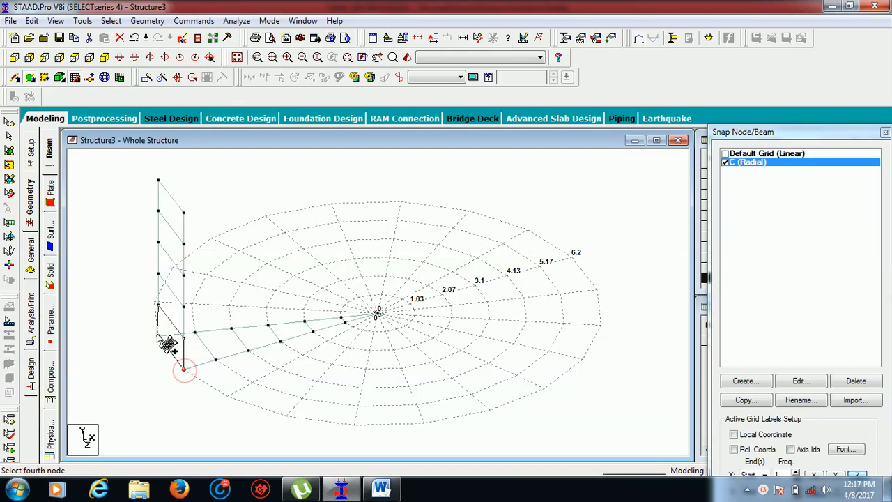
{"action": "left_click", "coordinate": [158, 336]}
{"action": "key", "text": "Escape"}
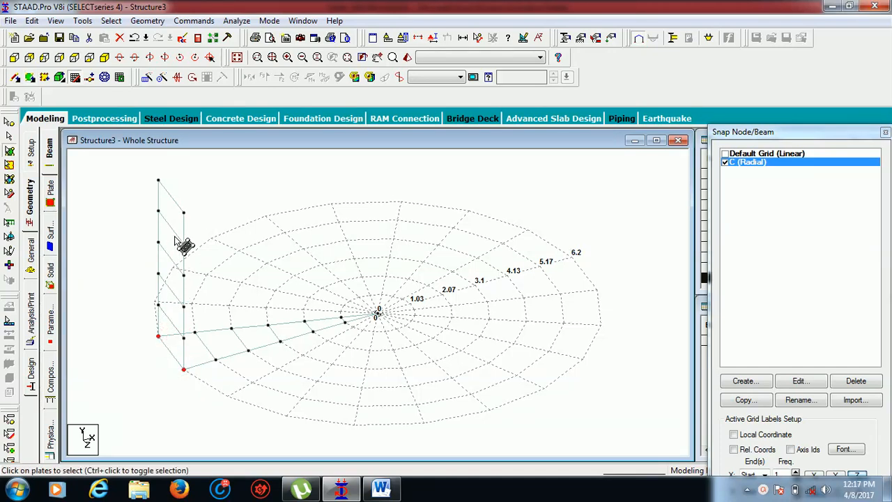
Step: Select all base wedge and wall strip plates and repeat them circularly about the Y axis through 360 degrees in 20 steps
{"action": "left_click_drag", "start_coordinate": [136, 162], "coordinate": [407, 441]}
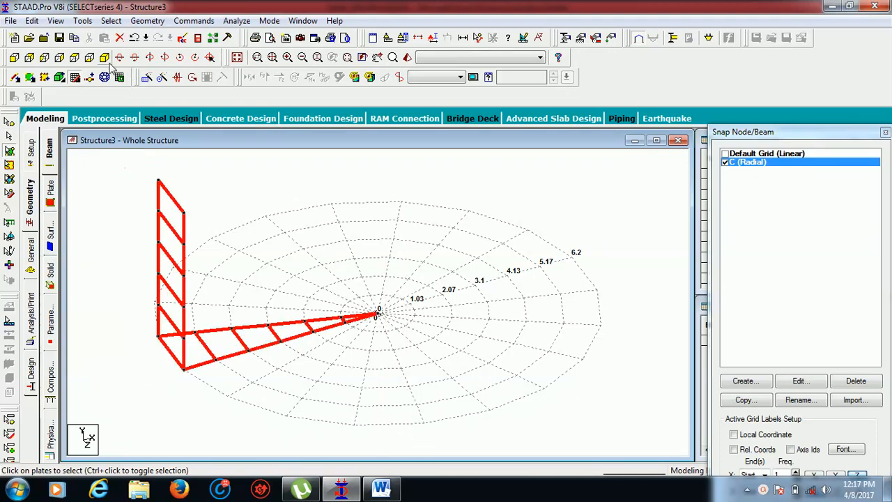
{"action": "left_click", "coordinate": [176, 78]}
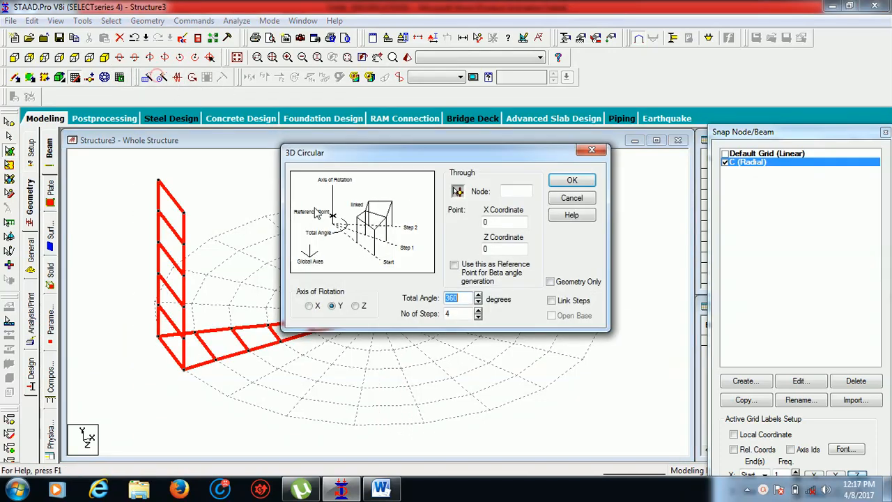
{"action": "left_click", "coordinate": [460, 314]}
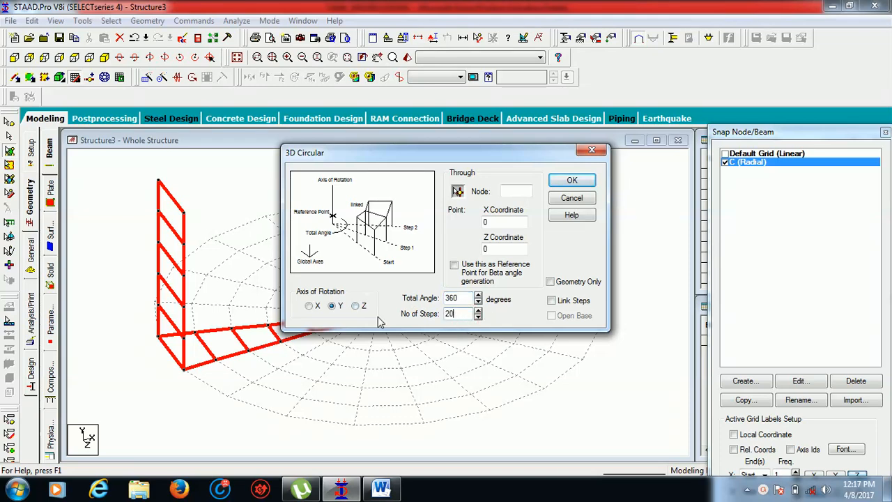
{"action": "left_click", "coordinate": [568, 180]}
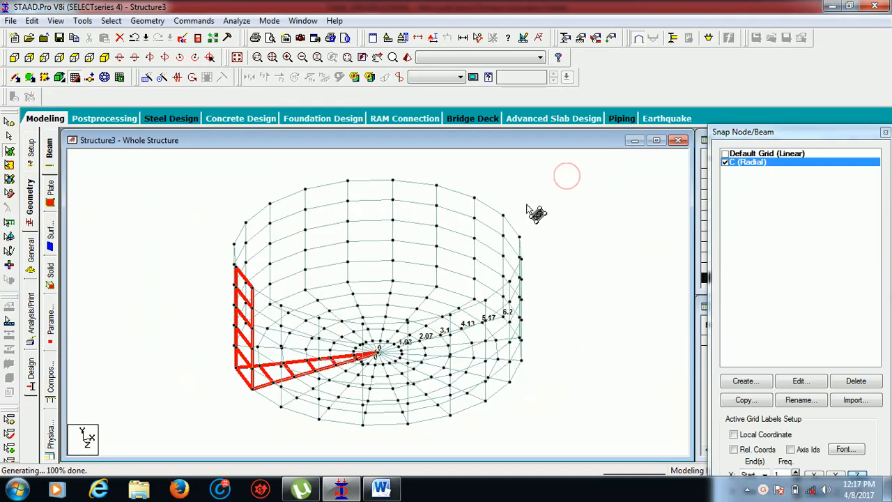
Step: Select all plates of the cylindrical structure, inspect its shape in a 3D rendered view, and close that view
{"action": "left_click", "coordinate": [186, 177]}
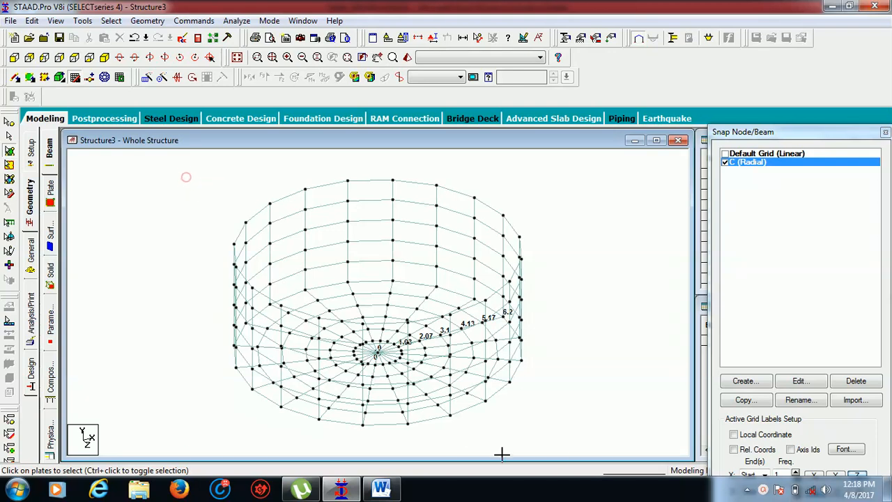
{"action": "left_click_drag", "start_coordinate": [501, 454], "coordinate": [571, 437]}
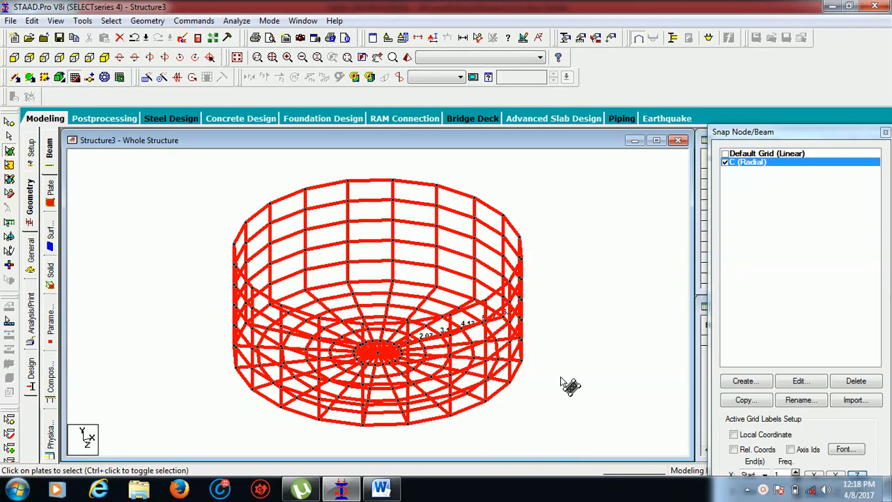
{"action": "left_click", "coordinate": [407, 57]}
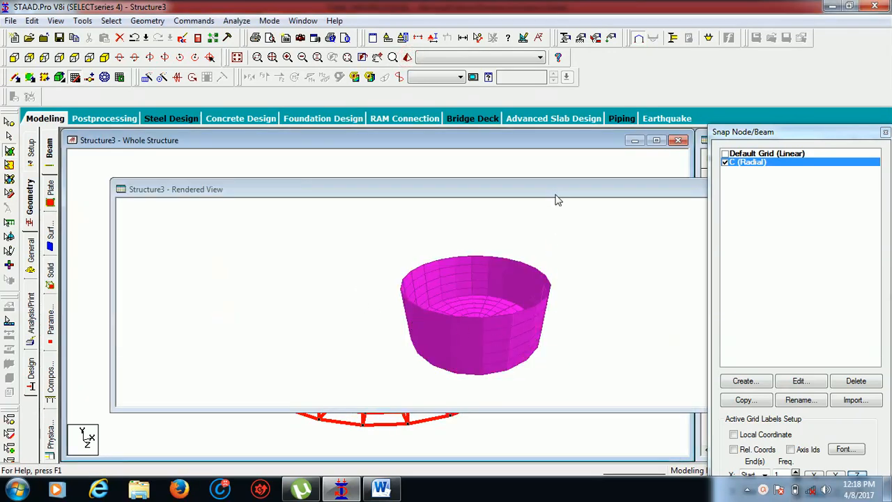
{"action": "left_click_drag", "start_coordinate": [556, 195], "coordinate": [420, 183]}
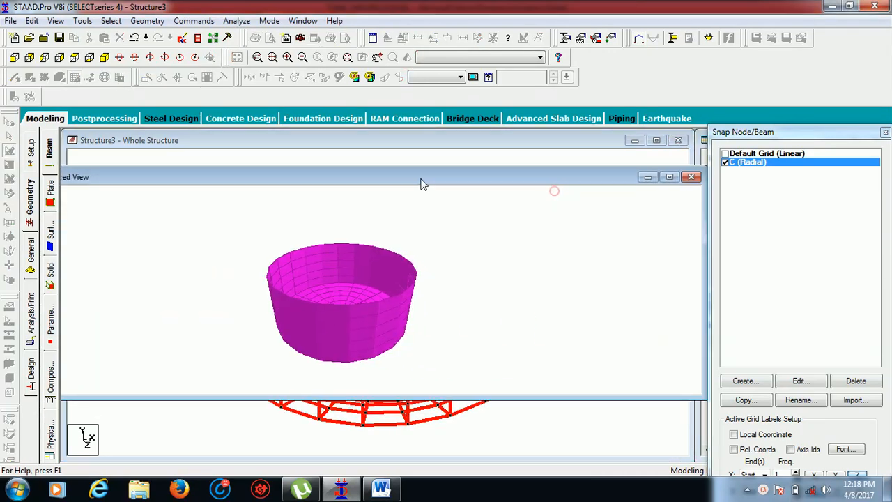
{"action": "left_click", "coordinate": [690, 178]}
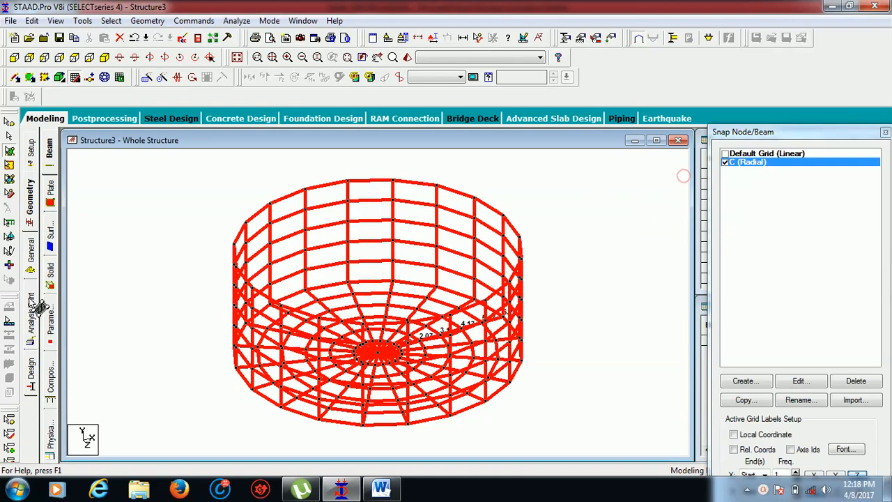
Step: Define a concrete plate element thickness property of 0.2 m at all four nodes
{"action": "left_click", "coordinate": [31, 252]}
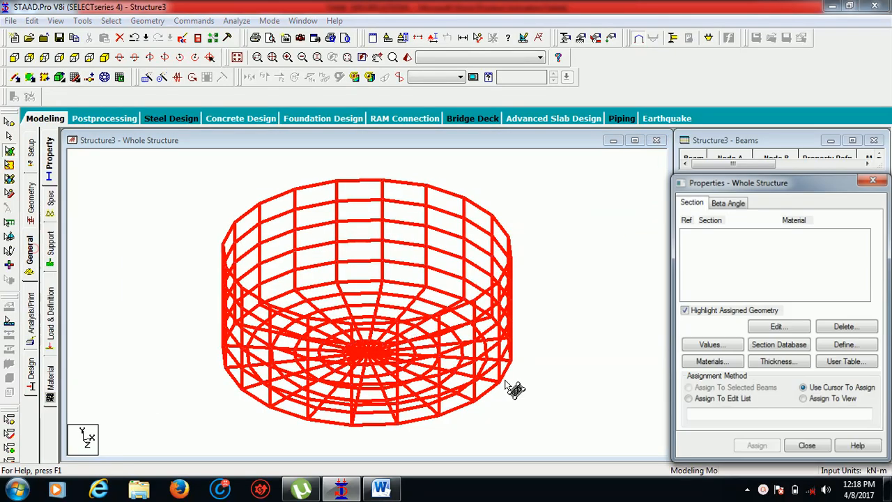
{"action": "left_click", "coordinate": [778, 362]}
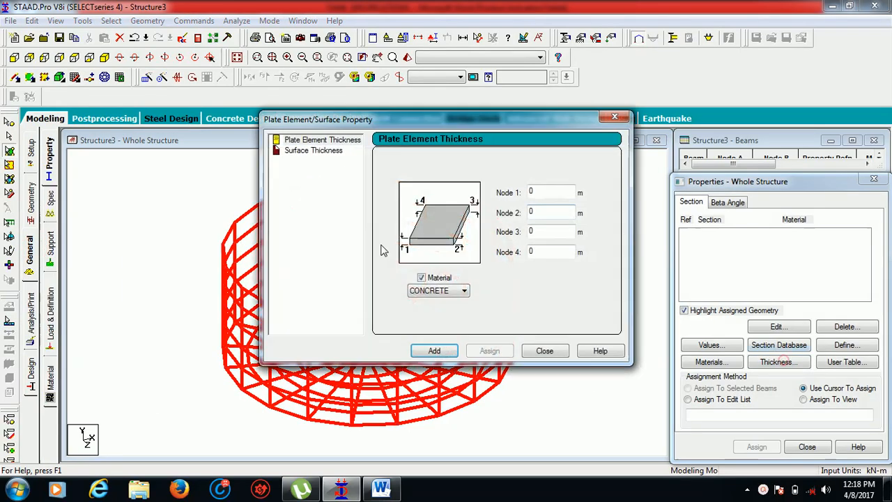
{"action": "left_click", "coordinate": [538, 195]}
{"action": "type", "text": ".2"}
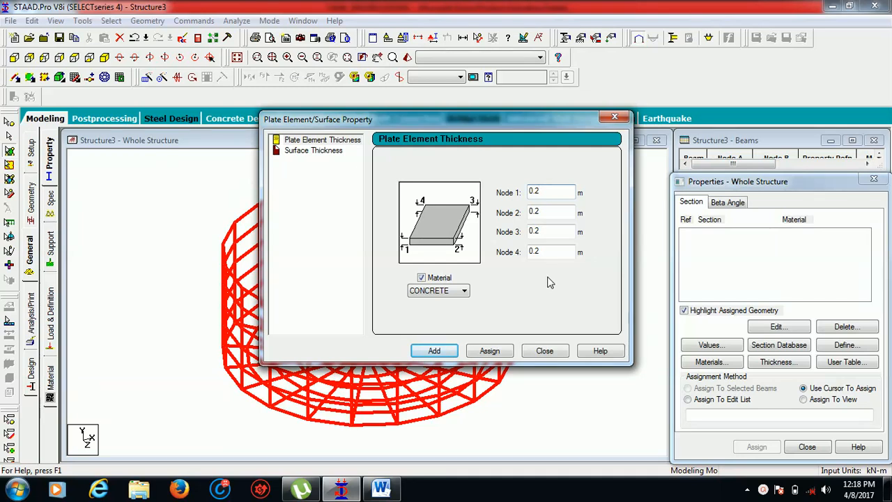
{"action": "left_click", "coordinate": [434, 350]}
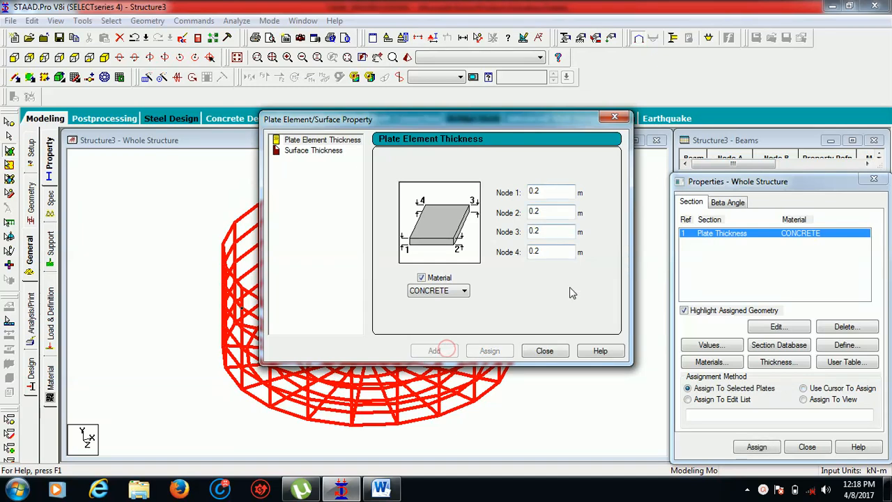
{"action": "left_click", "coordinate": [544, 350]}
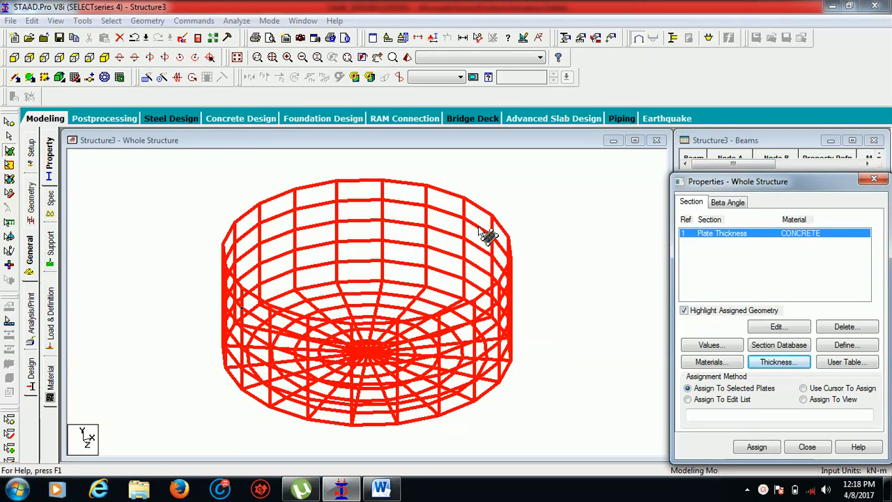
Step: Select all plates of the structure and assign the concrete plate thickness property to them
{"action": "left_click_drag", "start_coordinate": [167, 163], "coordinate": [422, 377]}
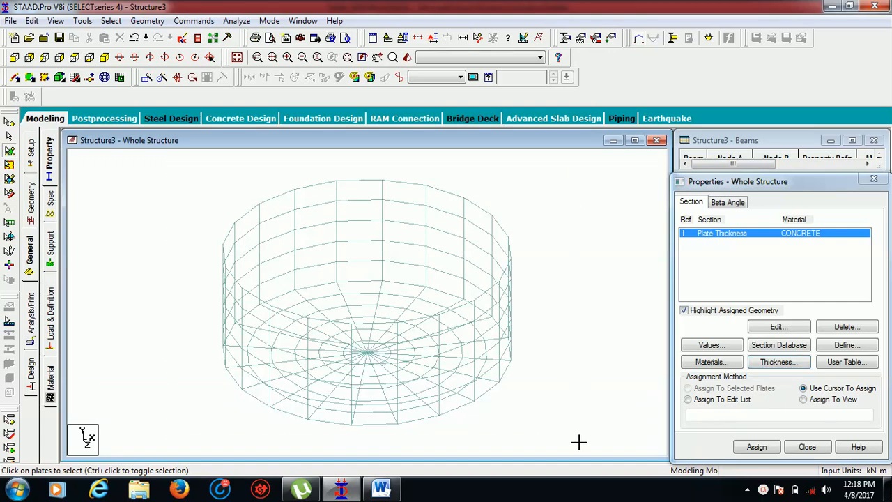
{"action": "left_click_drag", "start_coordinate": [579, 442], "coordinate": [588, 452]}
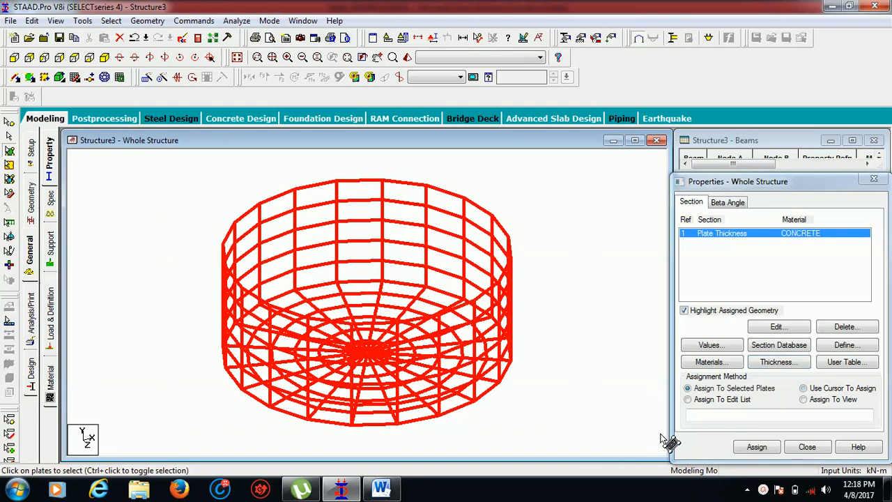
{"action": "left_click", "coordinate": [761, 446]}
{"action": "left_click", "coordinate": [792, 353]}
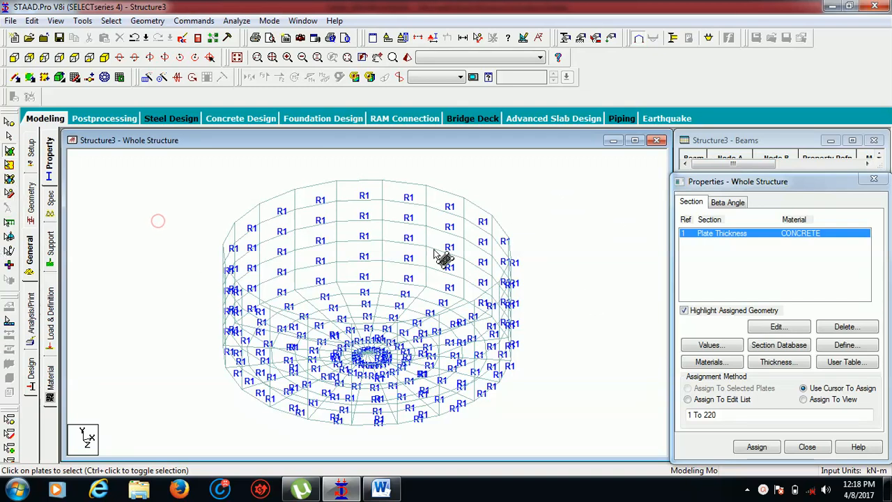
Step: Create a fixed support definition and make it the active support for assignment
{"action": "left_click", "coordinate": [50, 252]}
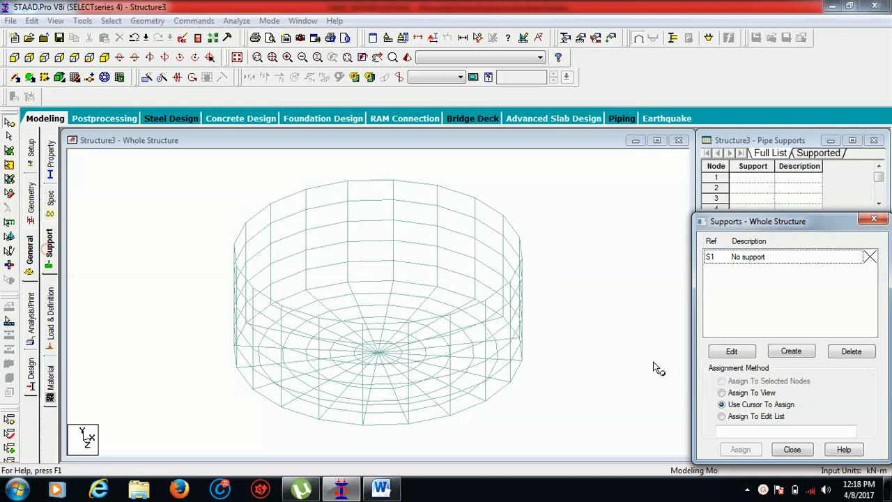
{"action": "left_click", "coordinate": [797, 350]}
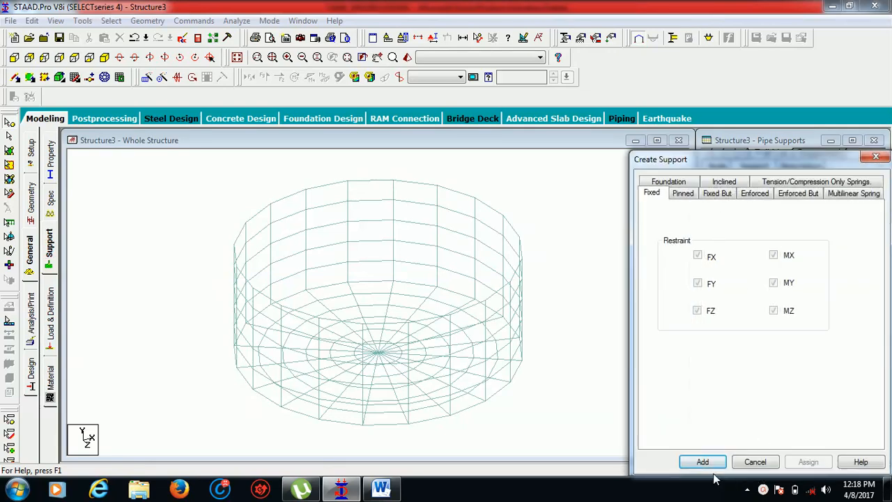
{"action": "left_click", "coordinate": [702, 460]}
{"action": "left_click", "coordinate": [750, 273]}
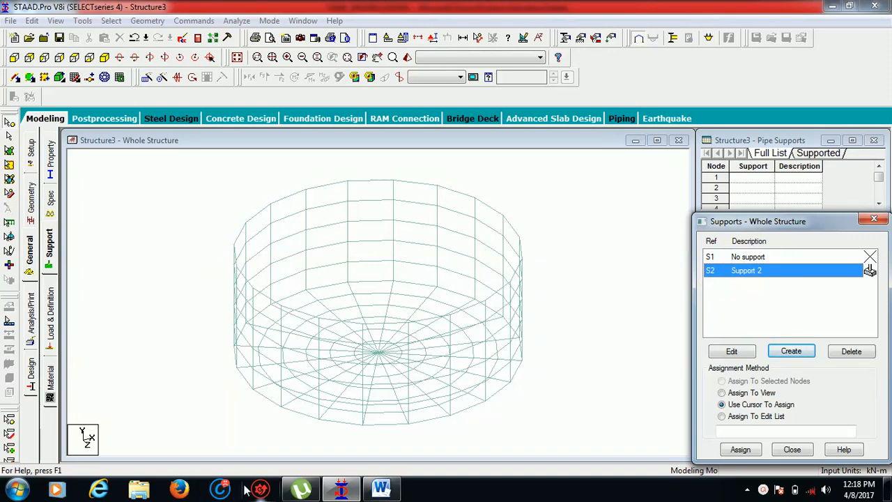
Step: Select the base plates in an elevation view and show them alone in a new view window, in isometric orientation
{"action": "left_click", "coordinate": [29, 57]}
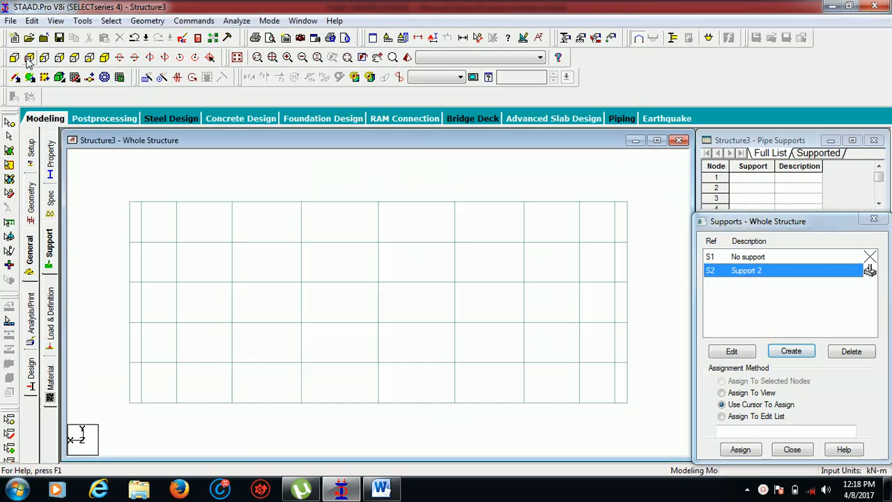
{"action": "left_click", "coordinate": [10, 150]}
{"action": "left_click", "coordinate": [134, 388]}
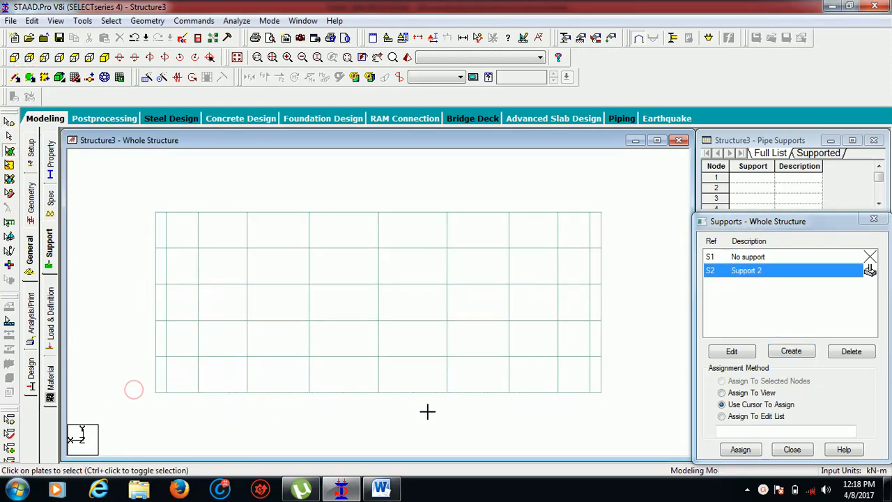
{"action": "left_click_drag", "start_coordinate": [427, 412], "coordinate": [603, 402]}
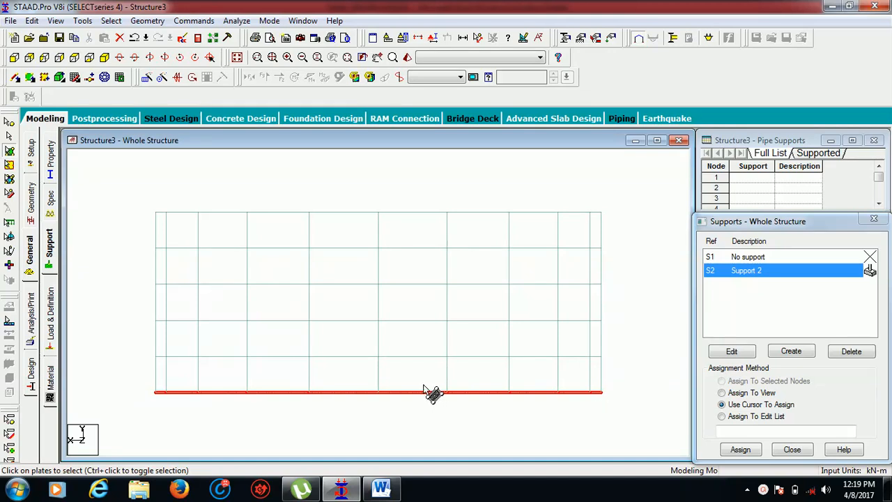
{"action": "right_click", "coordinate": [448, 394]}
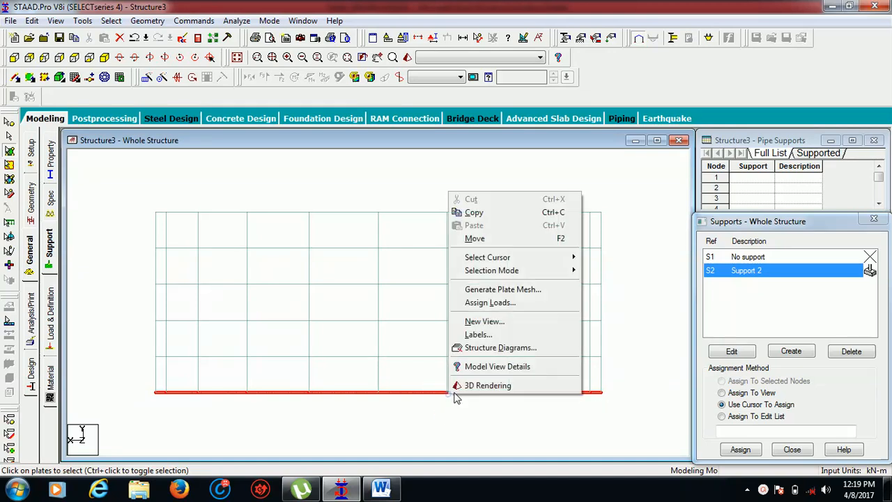
{"action": "left_click", "coordinate": [526, 320]}
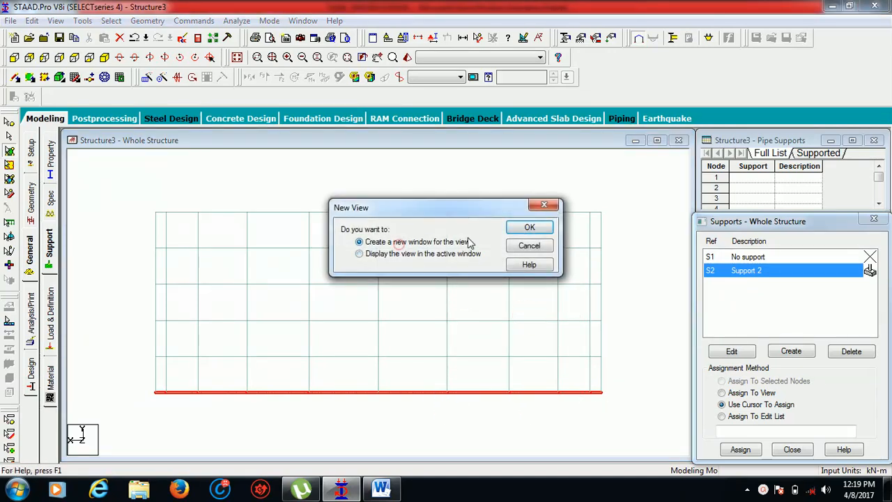
{"action": "left_click", "coordinate": [529, 227]}
{"action": "left_click_drag", "start_coordinate": [508, 237], "coordinate": [358, 171]}
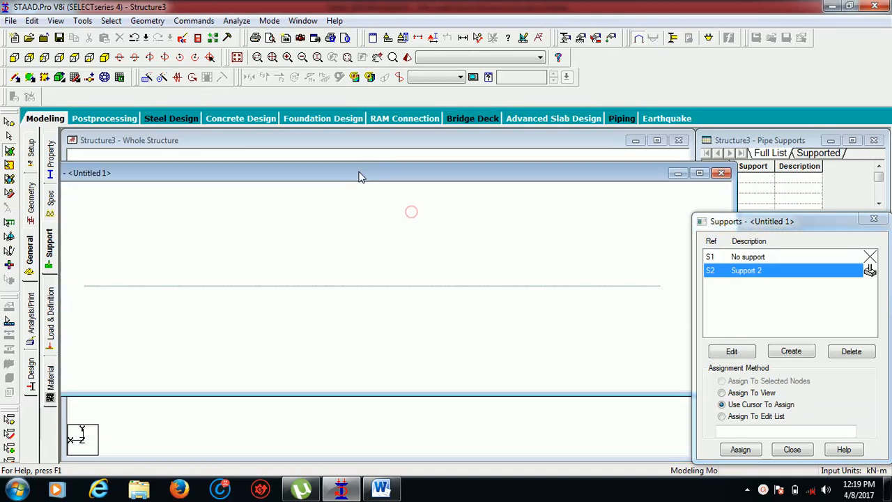
{"action": "left_click", "coordinate": [104, 58]}
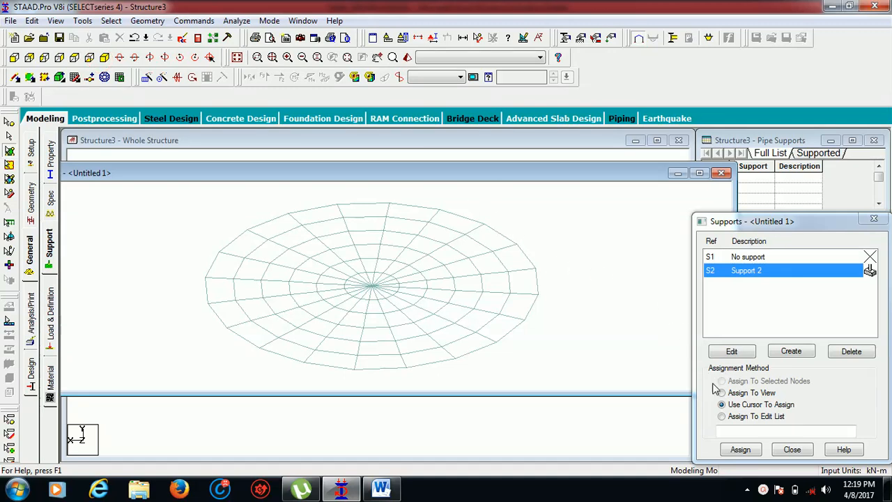
Step: Select all nodes around the outer perimeter of the circular base
{"action": "left_click", "coordinate": [9, 122]}
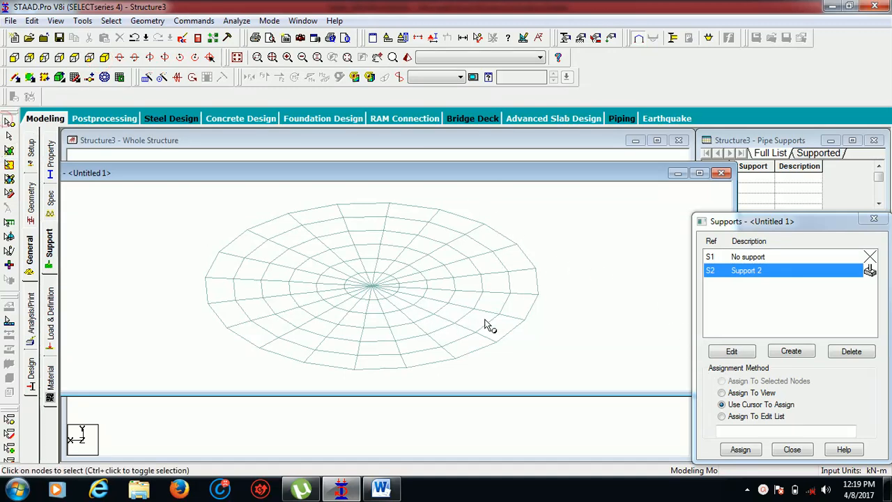
{"action": "left_click", "coordinate": [536, 294]}
{"action": "left_click", "coordinate": [534, 269], "text": "ctrl"}
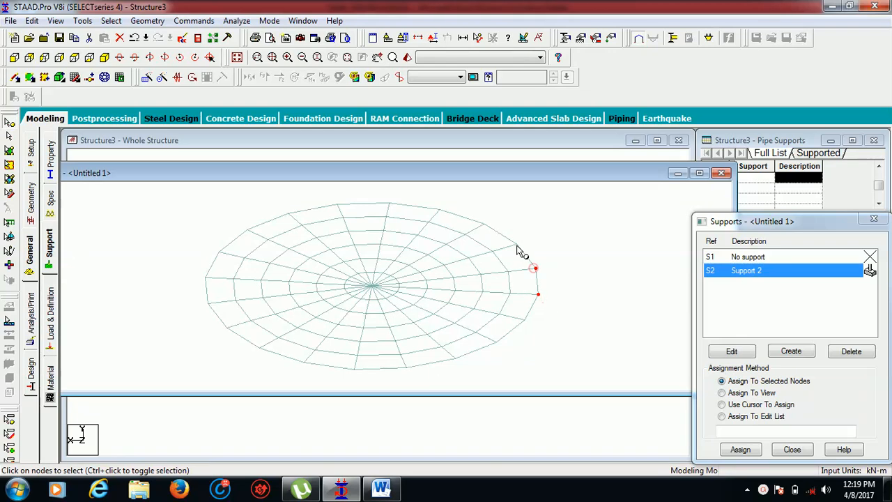
{"action": "left_click", "coordinate": [516, 244], "text": "ctrl"}
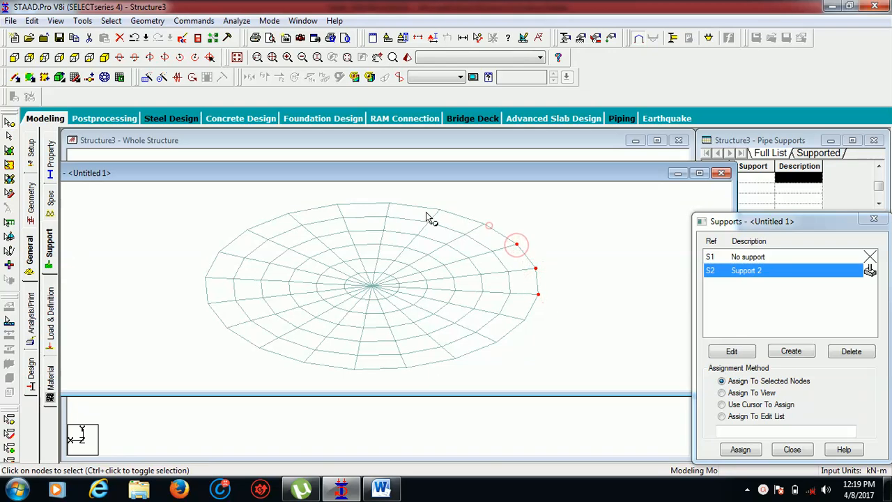
{"action": "left_click", "coordinate": [484, 224], "text": "ctrl"}
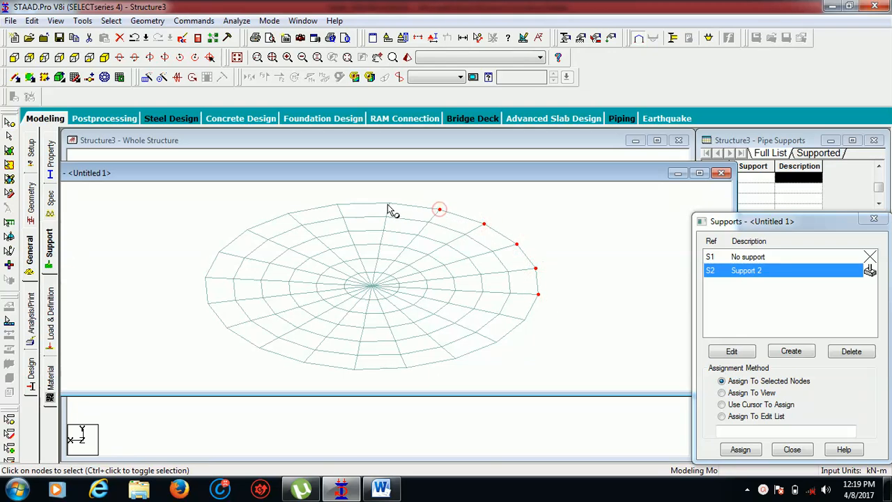
{"action": "left_click", "coordinate": [362, 209], "text": "ctrl"}
{"action": "left_click", "coordinate": [303, 213], "text": "ctrl"}
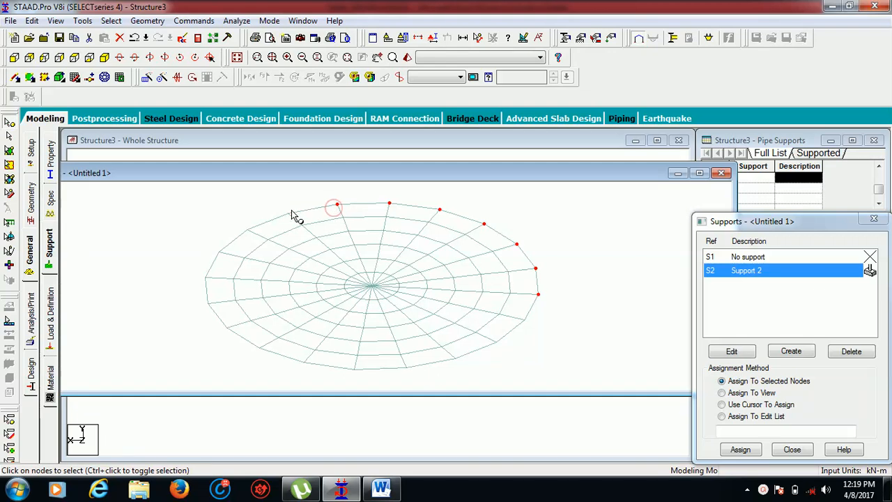
{"action": "left_click", "coordinate": [289, 213], "text": "ctrl"}
{"action": "left_click", "coordinate": [247, 233], "text": "ctrl"}
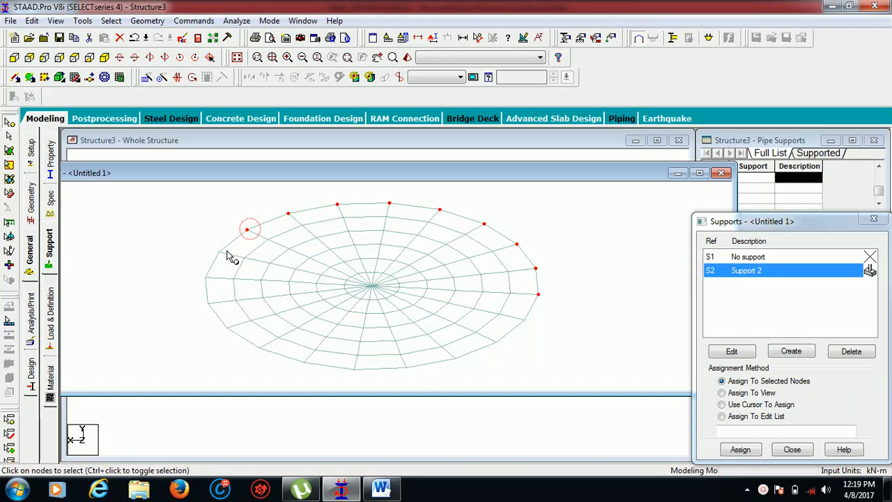
{"action": "left_click", "coordinate": [220, 255], "text": "ctrl"}
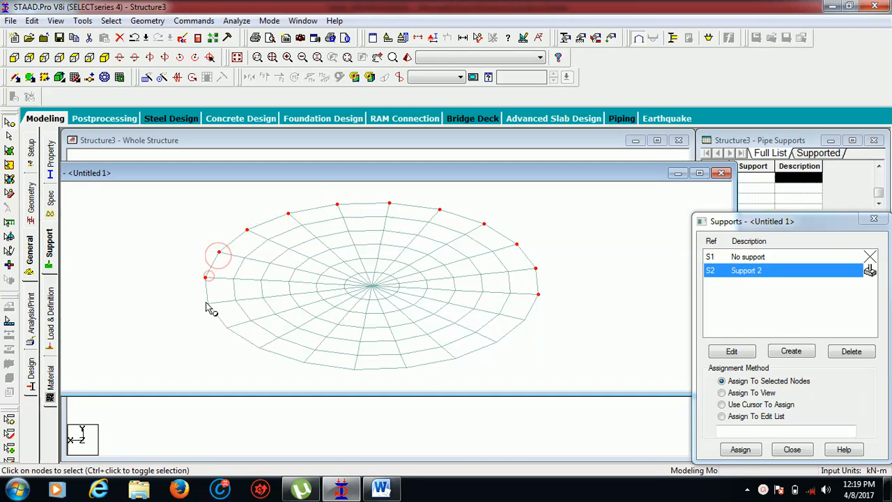
{"action": "left_click", "coordinate": [205, 278], "text": "ctrl"}
{"action": "left_click", "coordinate": [208, 303], "text": "ctrl"}
{"action": "left_click", "coordinate": [228, 328], "text": "ctrl"}
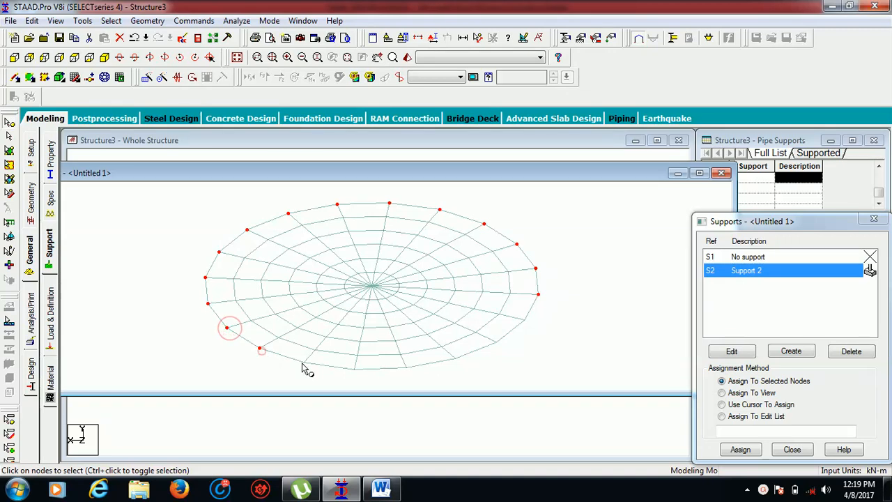
{"action": "left_click", "coordinate": [259, 347], "text": "ctrl"}
{"action": "left_click", "coordinate": [304, 362], "text": "ctrl"}
{"action": "left_click", "coordinate": [354, 370], "text": "ctrl"}
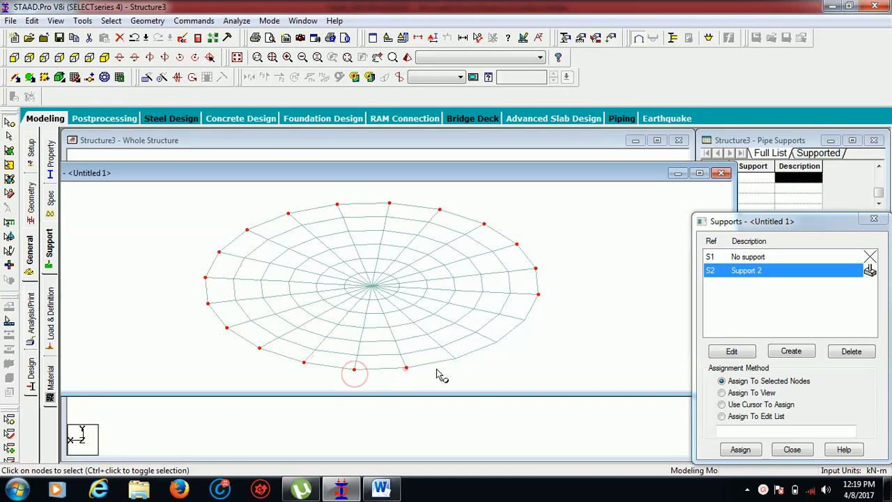
{"action": "left_click", "coordinate": [406, 367], "text": "ctrl"}
{"action": "left_click", "coordinate": [454, 359], "text": "ctrl"}
{"action": "left_click", "coordinate": [524, 319], "text": "ctrl"}
Step: Assign the fixed support to the selected base perimeter nodes and bring up the load definitions for the whole structure
{"action": "left_click", "coordinate": [740, 449]}
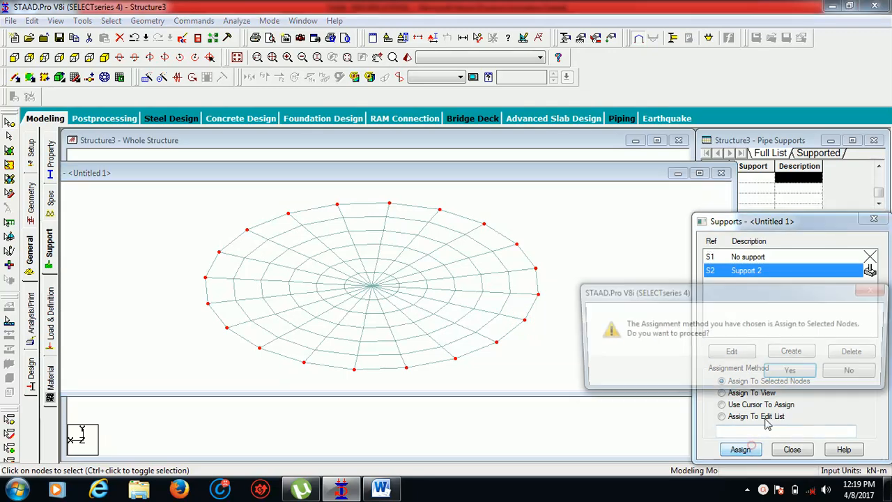
{"action": "left_click", "coordinate": [791, 372]}
{"action": "left_click", "coordinate": [720, 173]}
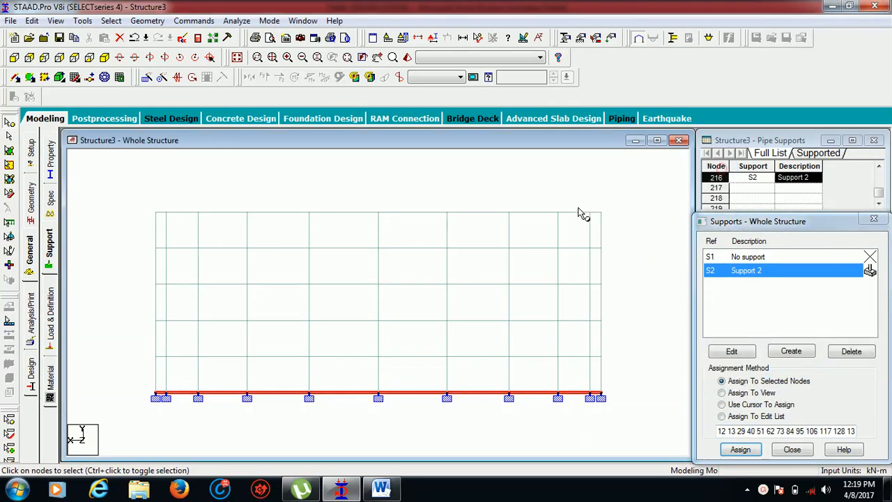
{"action": "left_click", "coordinate": [104, 57]}
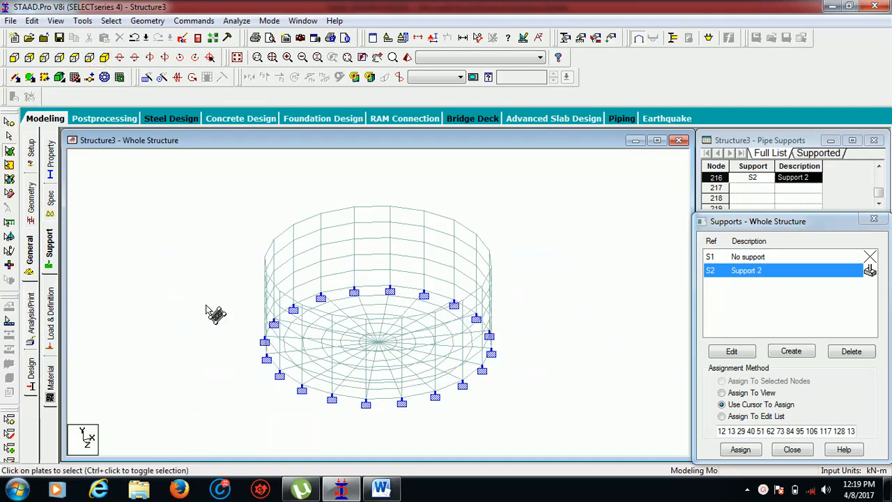
{"action": "left_click", "coordinate": [52, 317]}
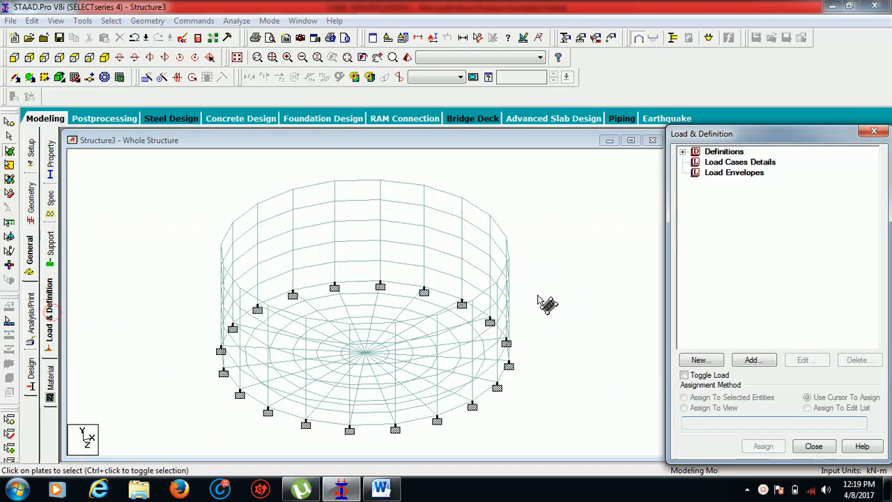
{"action": "left_click", "coordinate": [709, 174]}
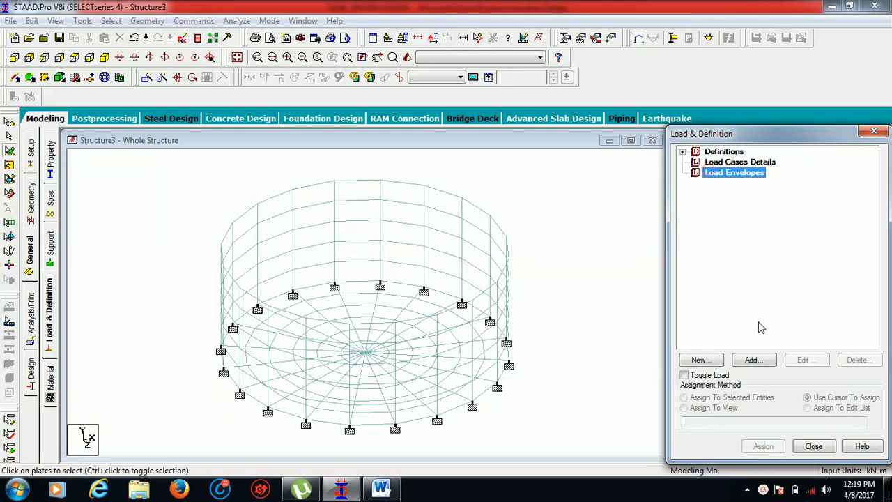
{"action": "left_click", "coordinate": [770, 365]}
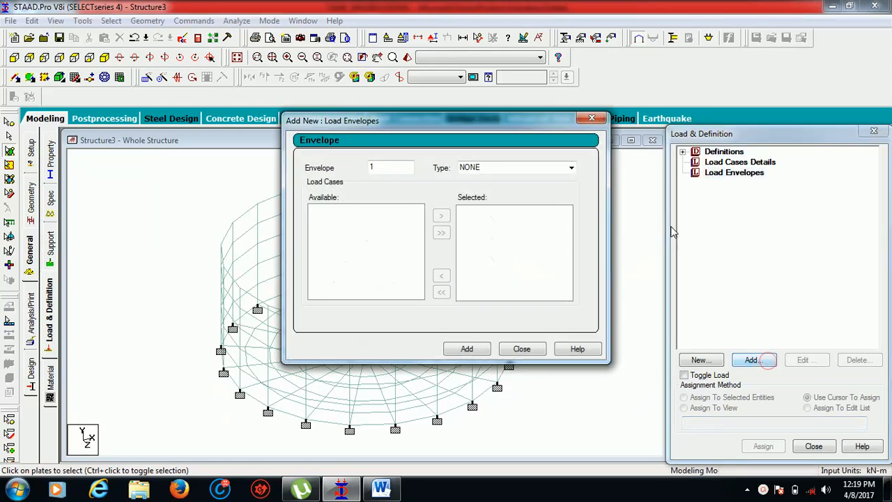
{"action": "left_click", "coordinate": [590, 118]}
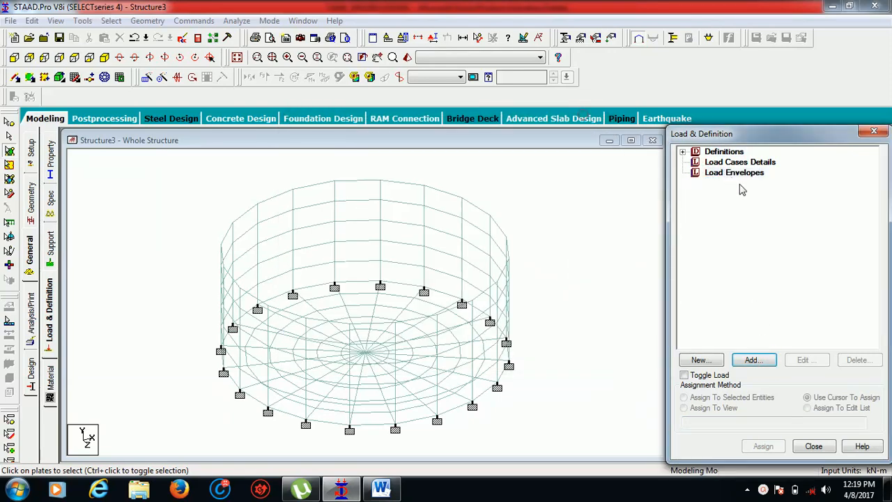
{"action": "left_click", "coordinate": [700, 360]}
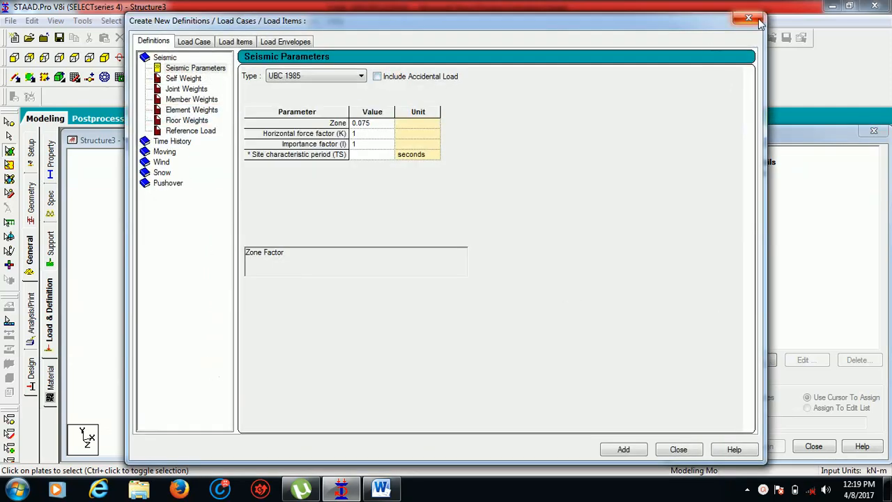
{"action": "left_click", "coordinate": [749, 18]}
Step: Add primary load case 1 with loading type Dead and the title DL
{"action": "left_click", "coordinate": [738, 161]}
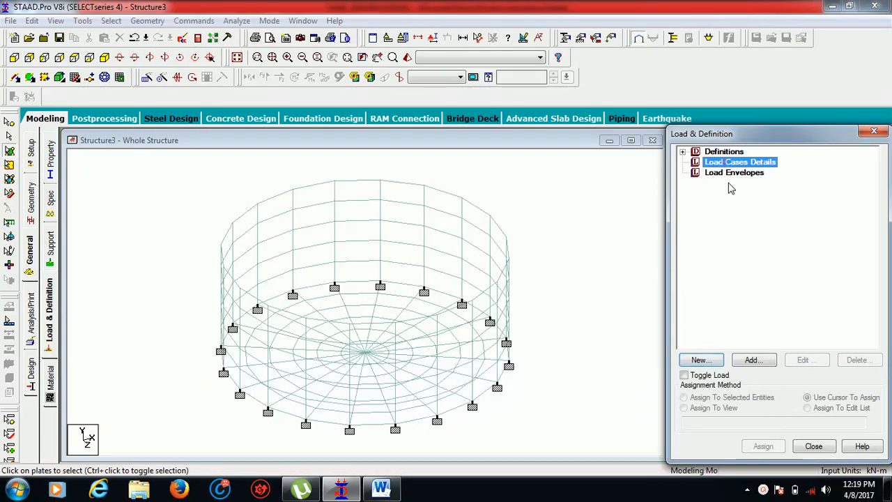
{"action": "left_click", "coordinate": [753, 359]}
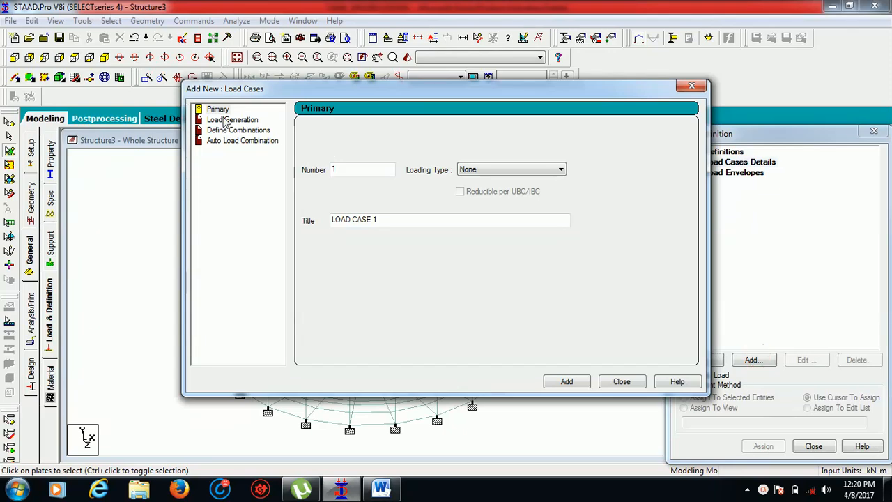
{"action": "left_click", "coordinate": [530, 169]}
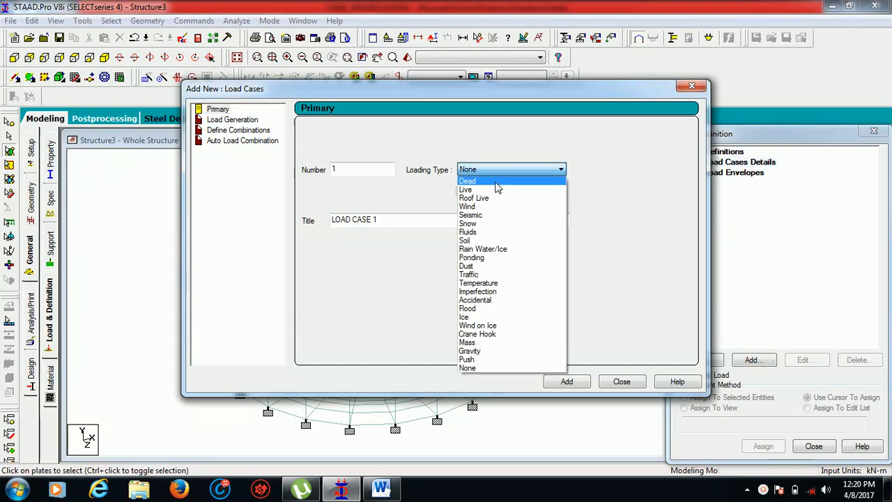
{"action": "left_click", "coordinate": [495, 181]}
{"action": "left_click_drag", "start_coordinate": [386, 222], "coordinate": [273, 225]}
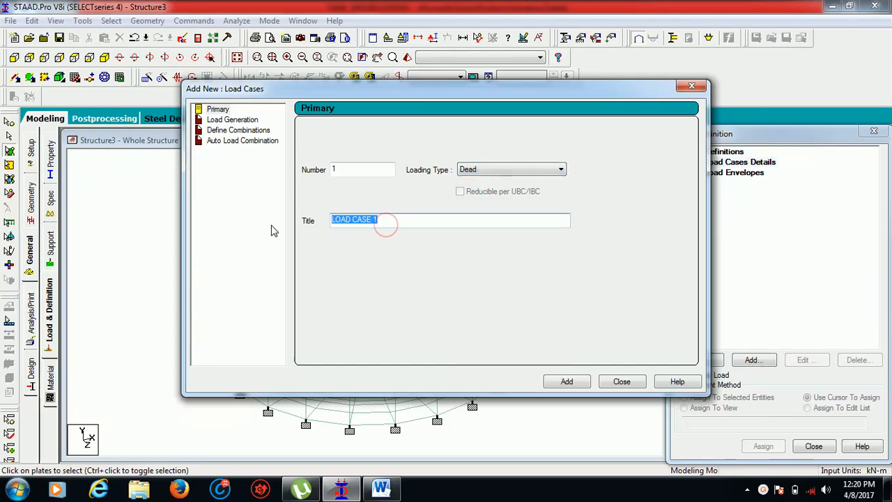
{"action": "type", "text": "DL"}
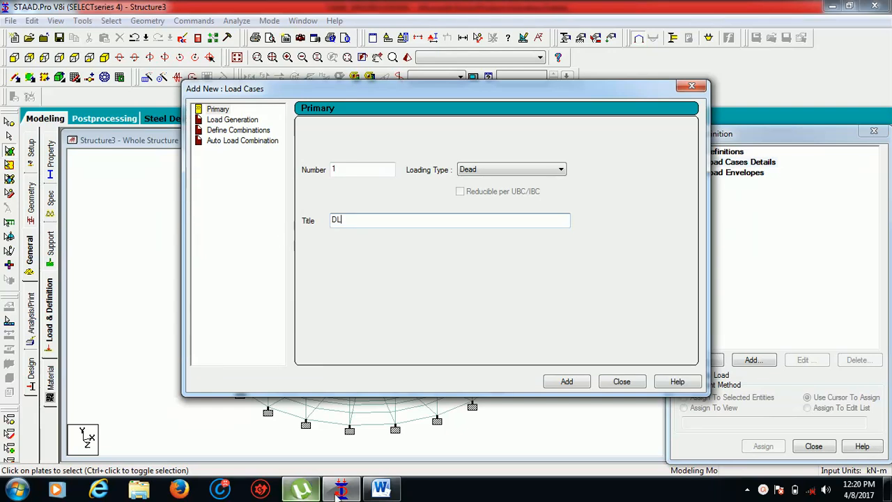
{"action": "left_click", "coordinate": [565, 382]}
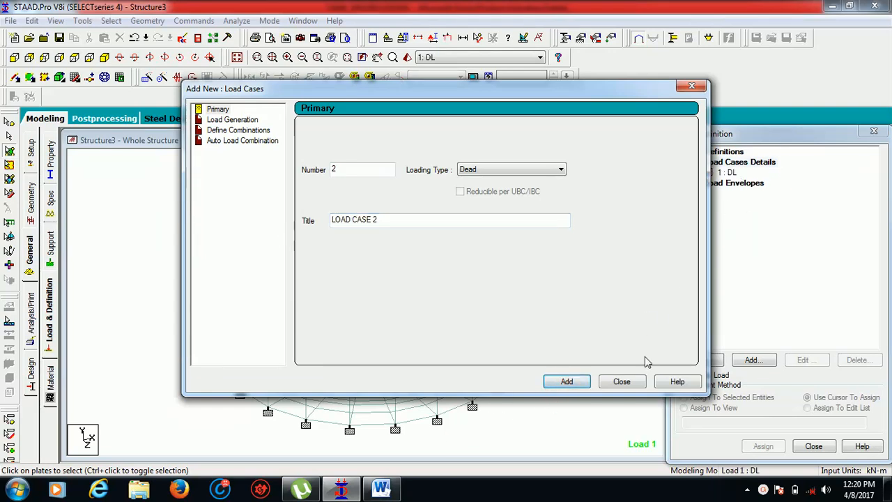
{"action": "left_click", "coordinate": [640, 382]}
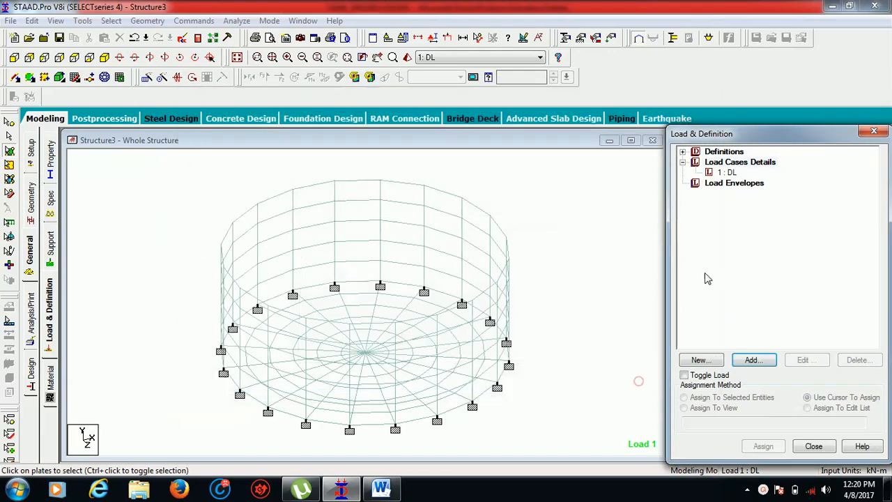
Step: Add a selfweight load in the Y direction with factor -1 to the DL load case
{"action": "left_click", "coordinate": [728, 173]}
{"action": "left_click", "coordinate": [758, 360]}
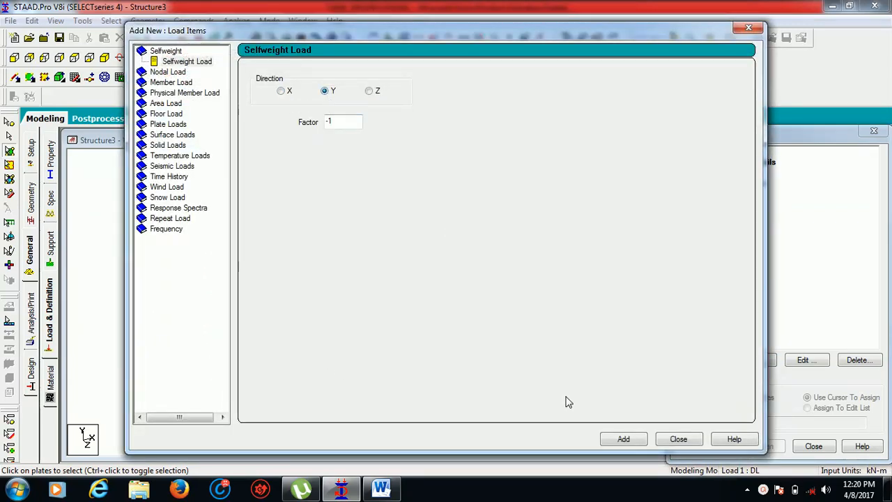
{"action": "left_click", "coordinate": [623, 440]}
{"action": "left_click", "coordinate": [678, 439]}
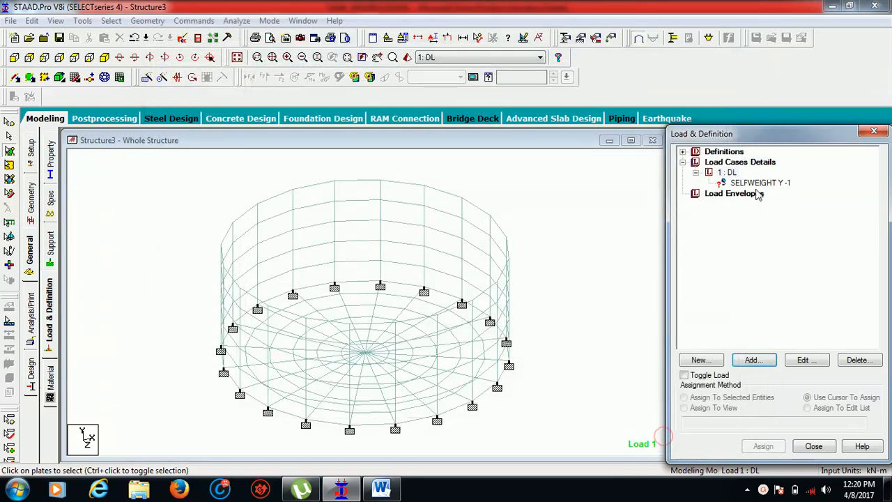
Step: Assign the selfweight load to the entire structure in view
{"action": "left_click", "coordinate": [759, 182]}
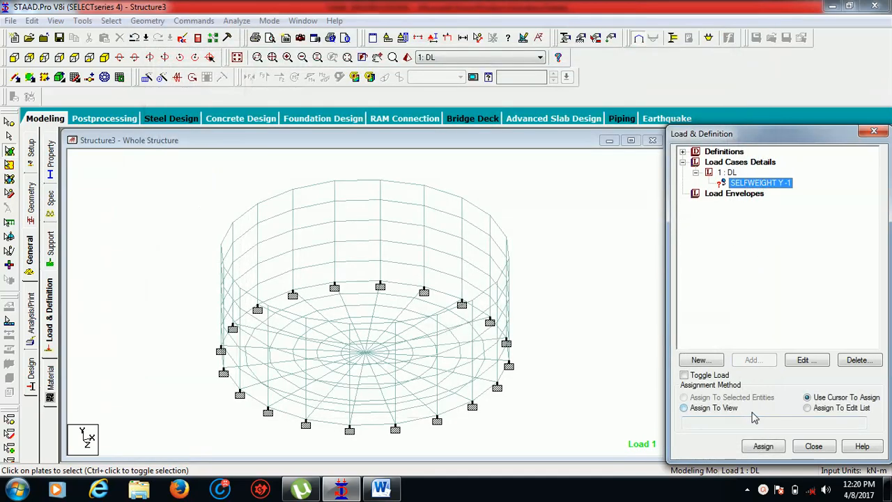
{"action": "left_click", "coordinate": [724, 407]}
{"action": "left_click", "coordinate": [763, 446]}
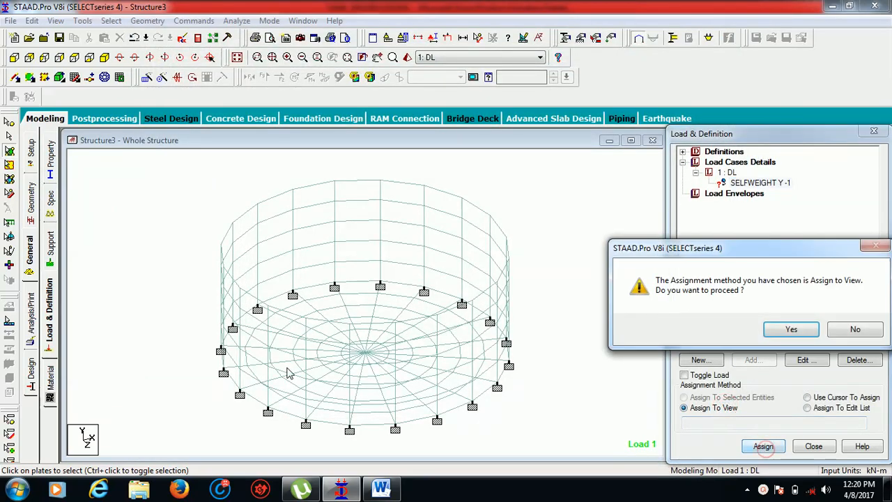
{"action": "left_click", "coordinate": [791, 329]}
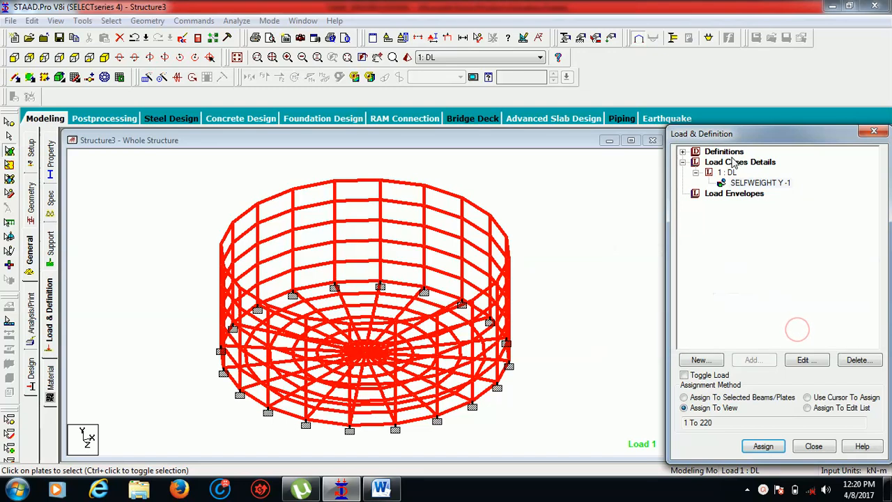
Step: Add primary load case 2 with loading type Live and the title LL, declining the automatic save
{"action": "left_click", "coordinate": [737, 162]}
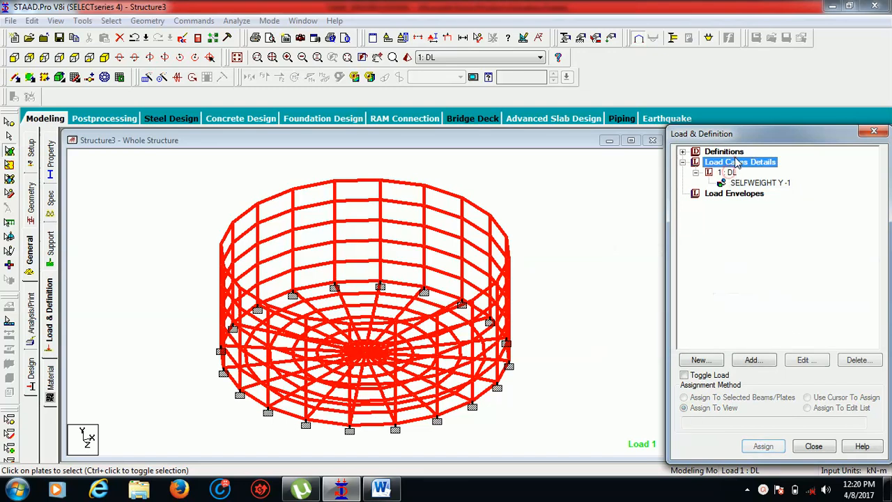
{"action": "left_click", "coordinate": [752, 360]}
{"action": "left_click", "coordinate": [545, 169]}
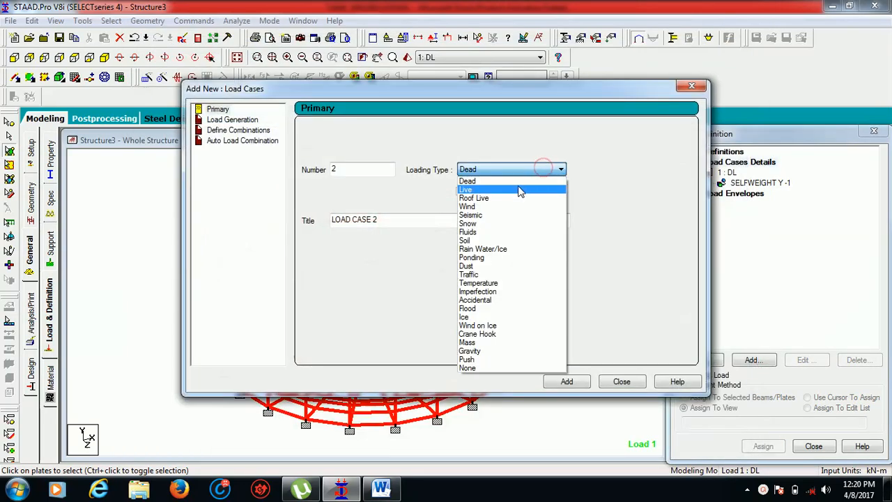
{"action": "left_click", "coordinate": [518, 188]}
{"action": "left_click_drag", "start_coordinate": [448, 224], "coordinate": [243, 232]}
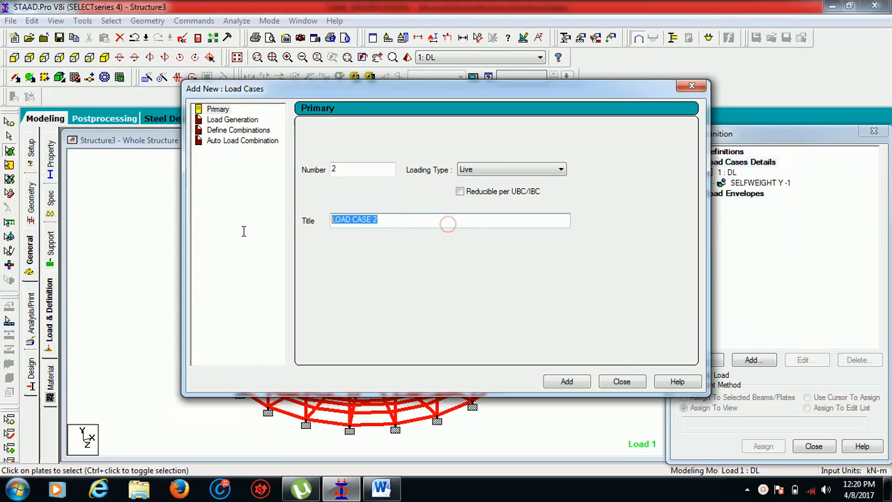
{"action": "type", "text": "LL"}
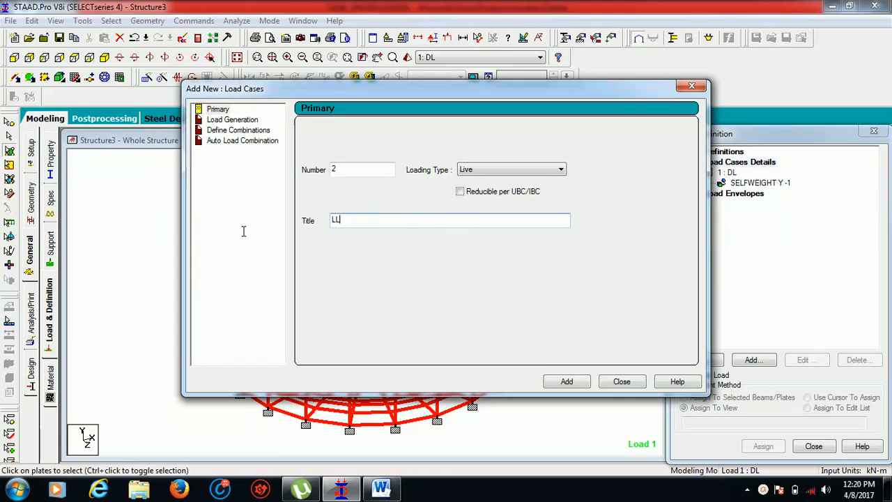
{"action": "left_click", "coordinate": [566, 381]}
{"action": "left_click", "coordinate": [622, 381]}
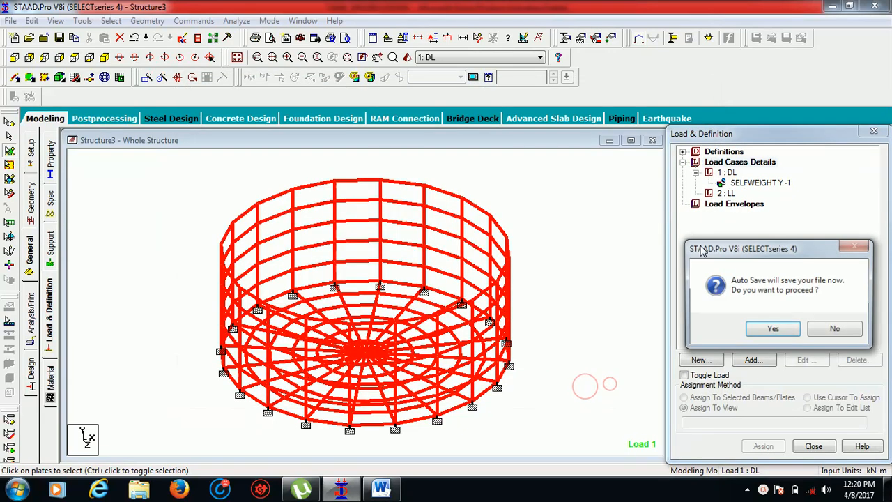
{"action": "left_click", "coordinate": [836, 329]}
Step: Add a full-plate pressure load of -50 kN/m2 in the GY direction to the LL load case
{"action": "left_click", "coordinate": [728, 193]}
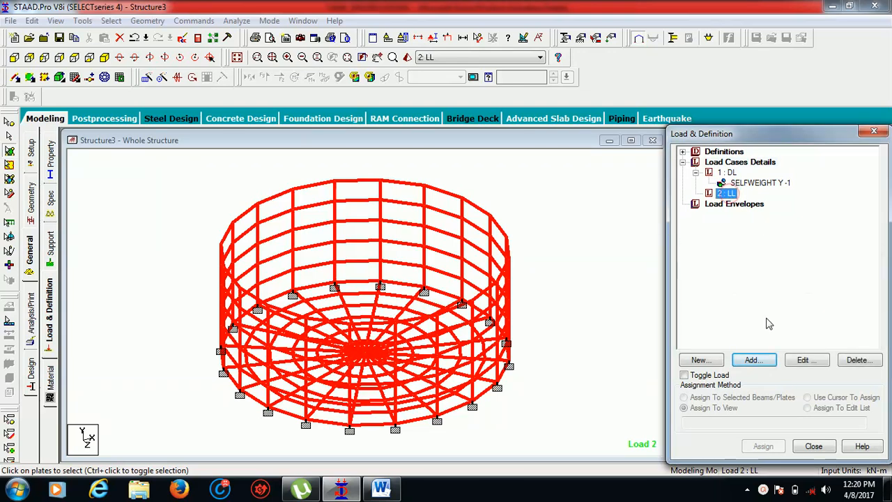
{"action": "left_click", "coordinate": [754, 359]}
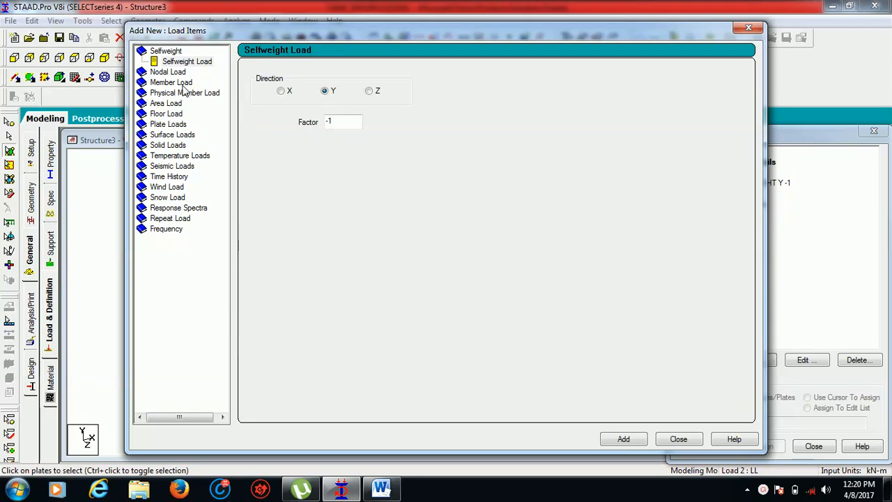
{"action": "left_click", "coordinate": [168, 124]}
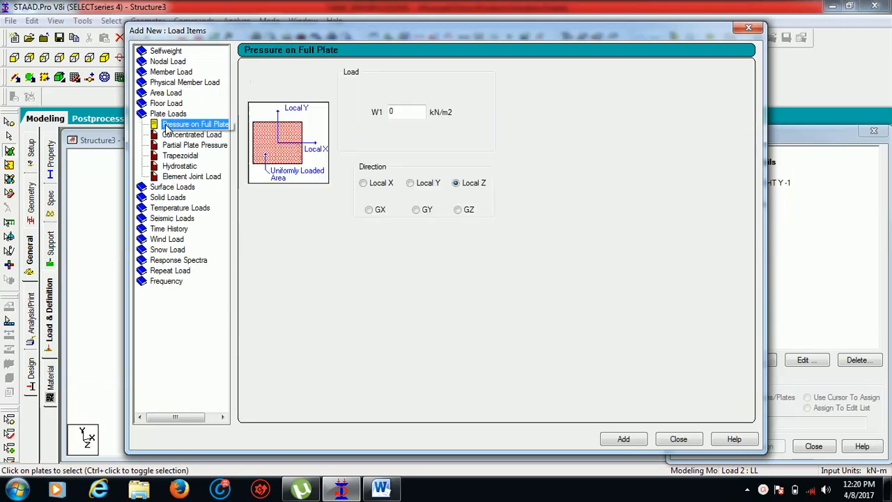
{"action": "left_click", "coordinate": [206, 124]}
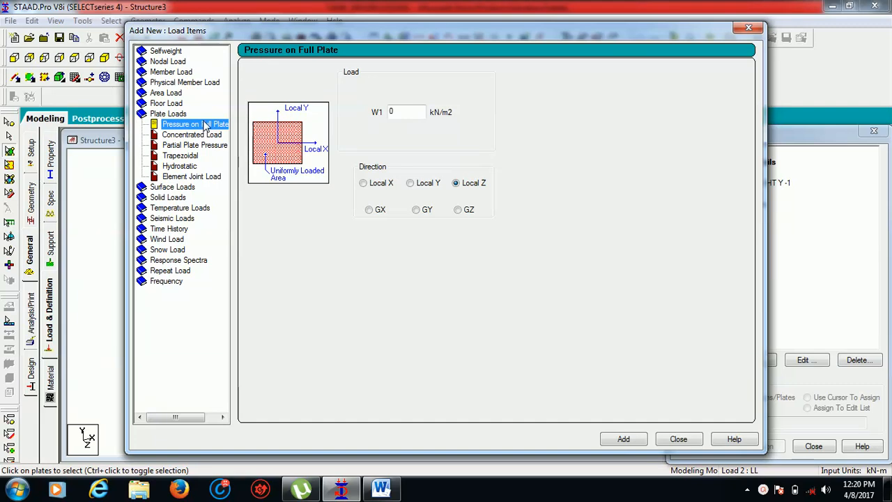
{"action": "left_click", "coordinate": [410, 113]}
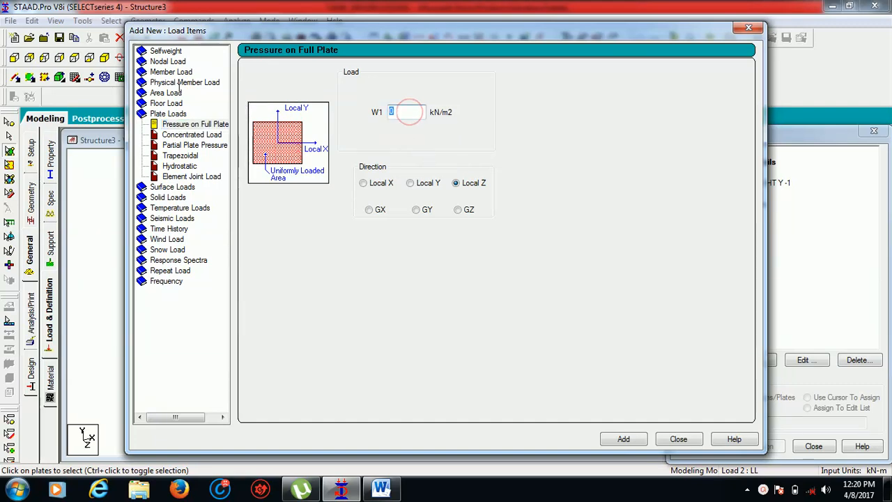
{"action": "key", "text": "BackSpace"}
{"action": "type", "text": "-50"}
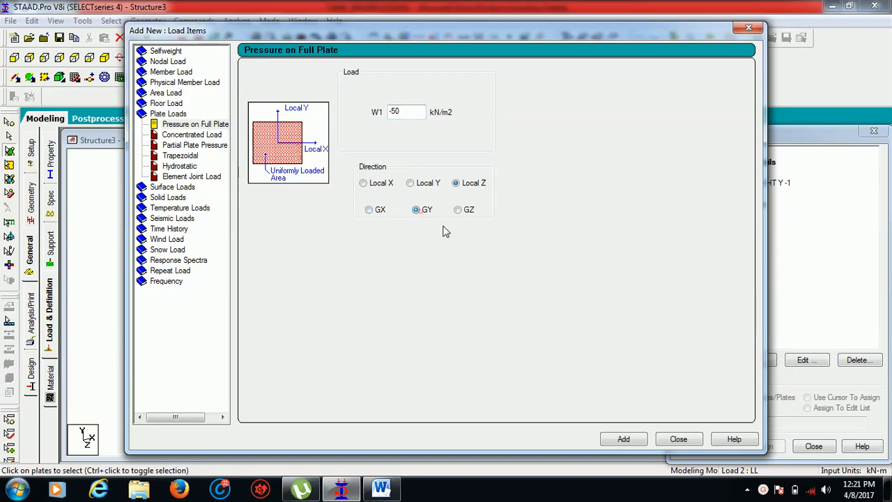
{"action": "left_click", "coordinate": [642, 444]}
{"action": "left_click", "coordinate": [676, 440]}
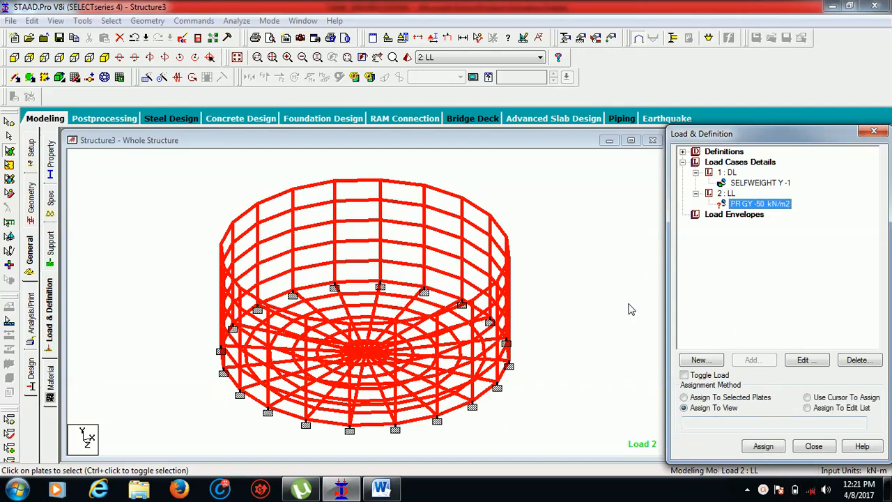
Step: Clear the current selection, select all base plates in the front elevation, and return to an isometric view
{"action": "left_click", "coordinate": [581, 285]}
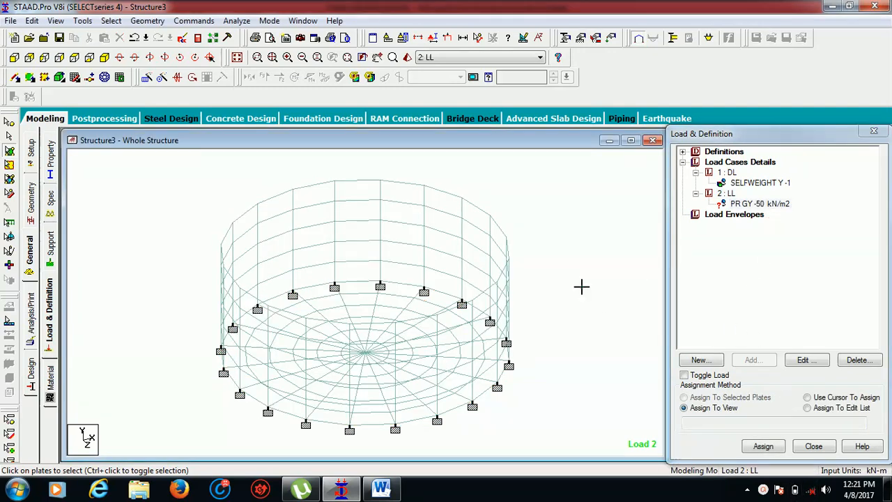
{"action": "left_click", "coordinate": [14, 57]}
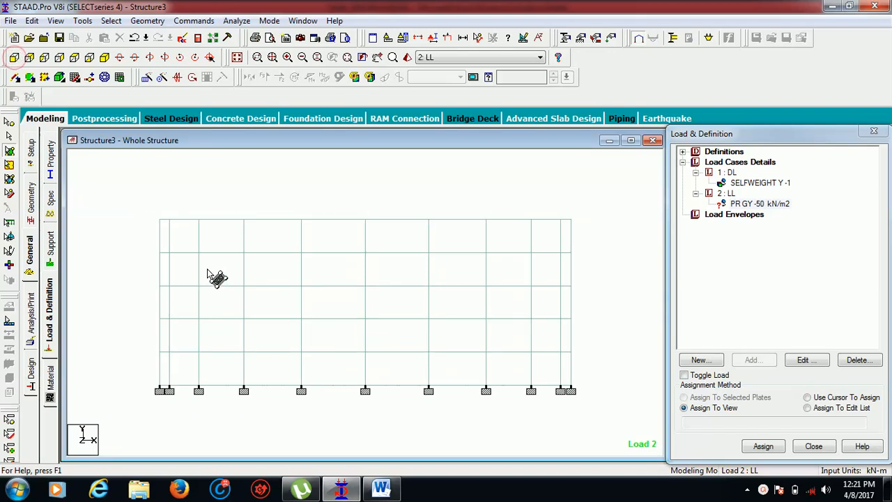
{"action": "left_click_drag", "start_coordinate": [150, 373], "coordinate": [587, 414]}
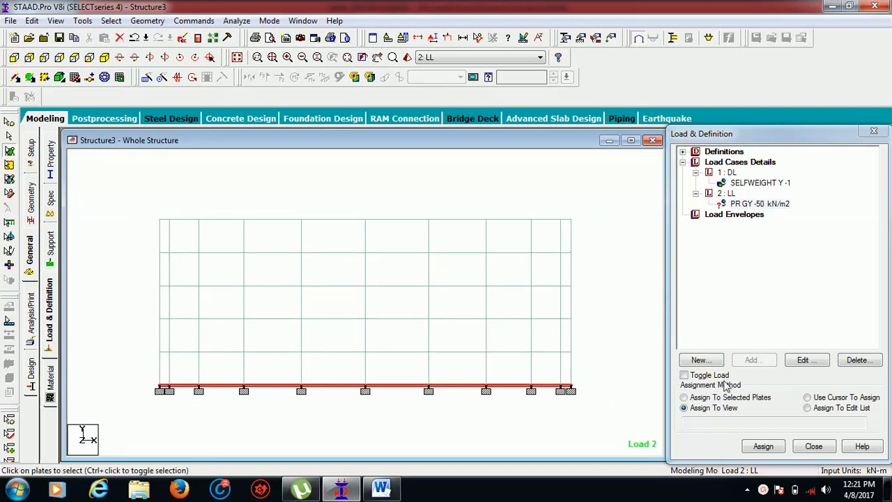
{"action": "left_click", "coordinate": [104, 58]}
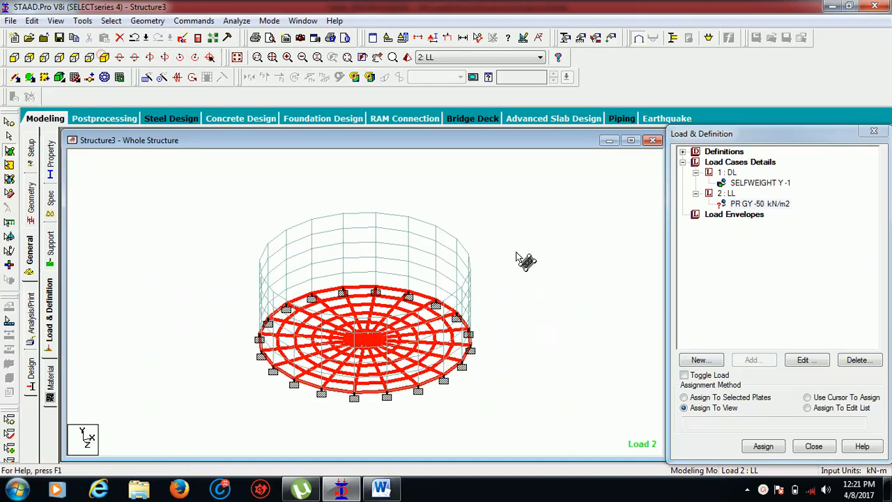
Step: Assign the -50 kN/m2 GY pressure load to the selected base plates and inspect its arrows on the base
{"action": "left_click", "coordinate": [749, 398]}
{"action": "left_click", "coordinate": [759, 446]}
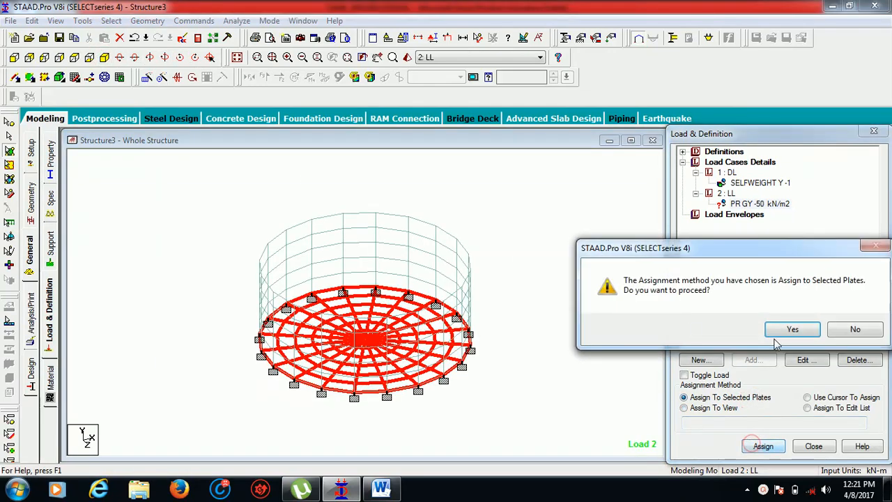
{"action": "left_click", "coordinate": [780, 333]}
{"action": "scroll", "coordinate": [600, 256], "scroll_direction": "up", "scroll_amount": 5}
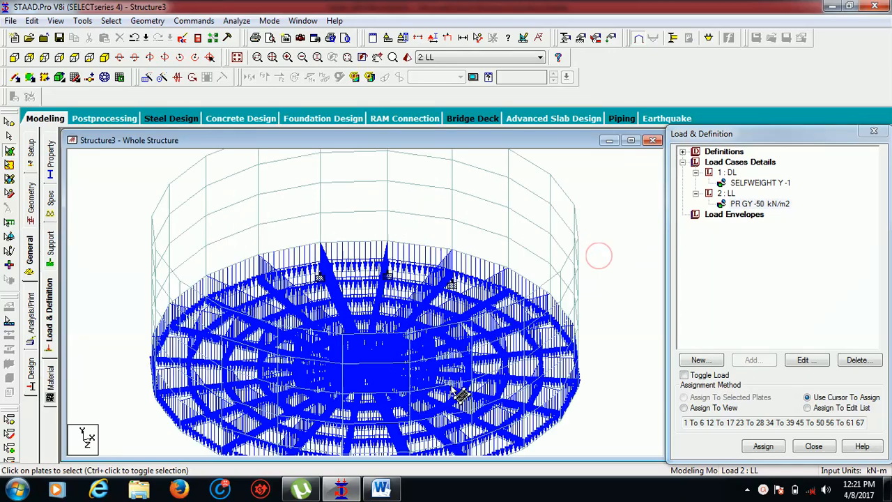
{"action": "scroll", "coordinate": [453, 389], "scroll_direction": "up", "scroll_amount": 2}
{"action": "middle_click_drag", "start_coordinate": [525, 405], "coordinate": [429, 222]}
{"action": "scroll", "coordinate": [443, 242], "scroll_direction": "down", "scroll_amount": 2}
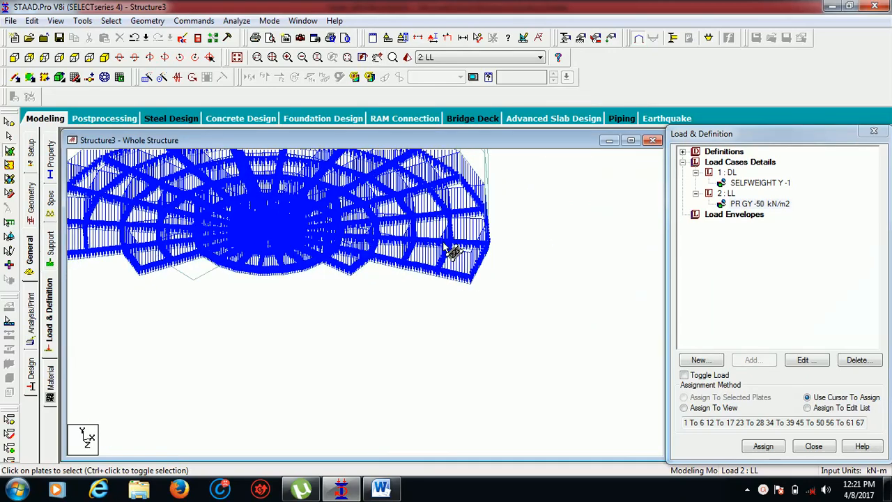
{"action": "scroll", "coordinate": [450, 237], "scroll_direction": "down", "scroll_amount": 1}
{"action": "scroll", "coordinate": [520, 269], "scroll_direction": "down", "scroll_amount": 1}
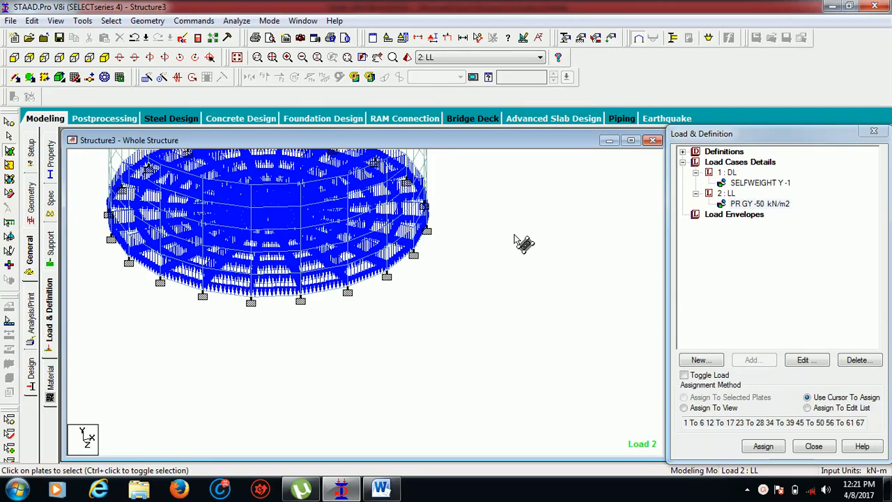
{"action": "middle_click_drag", "start_coordinate": [522, 243], "coordinate": [585, 358]}
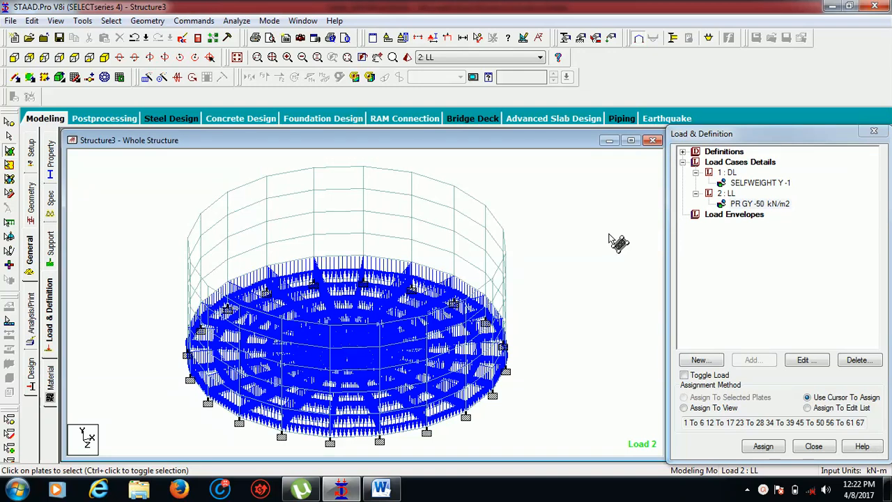
Step: Start a new hydrostatic plate load item under the LL load case and open its plate selection
{"action": "left_click", "coordinate": [727, 193]}
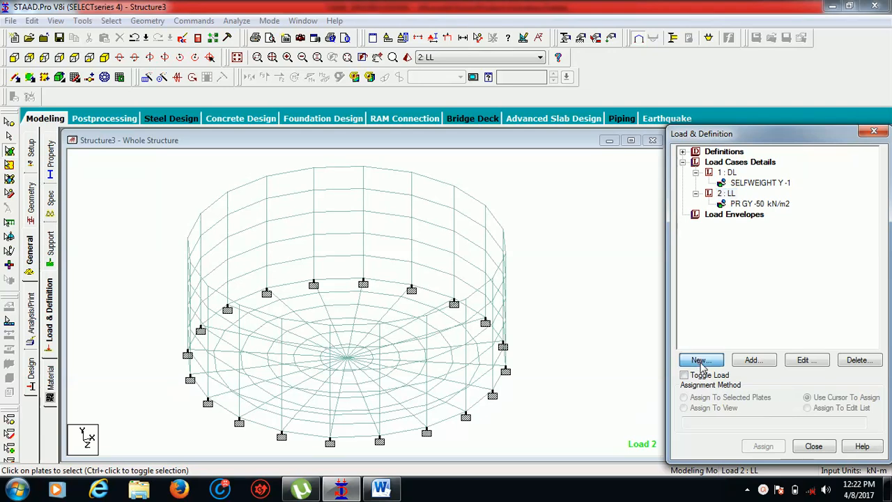
{"action": "left_click", "coordinate": [699, 359]}
{"action": "left_click", "coordinate": [222, 43]}
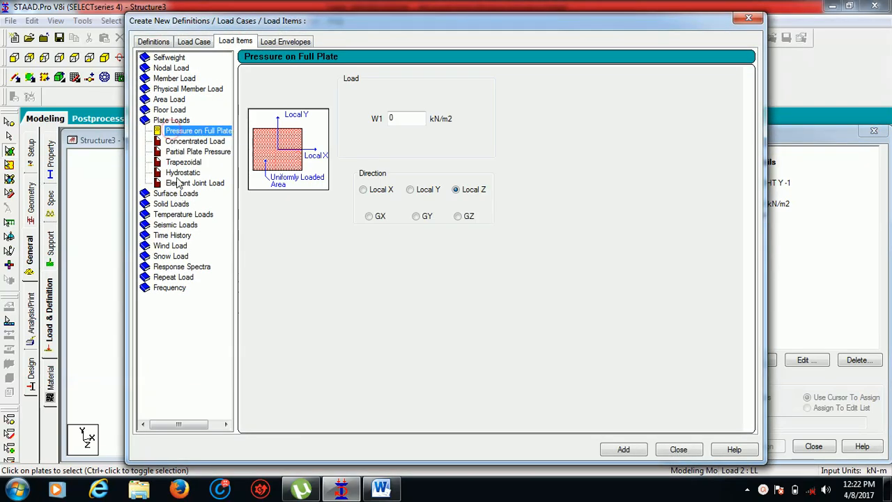
{"action": "left_click", "coordinate": [182, 173]}
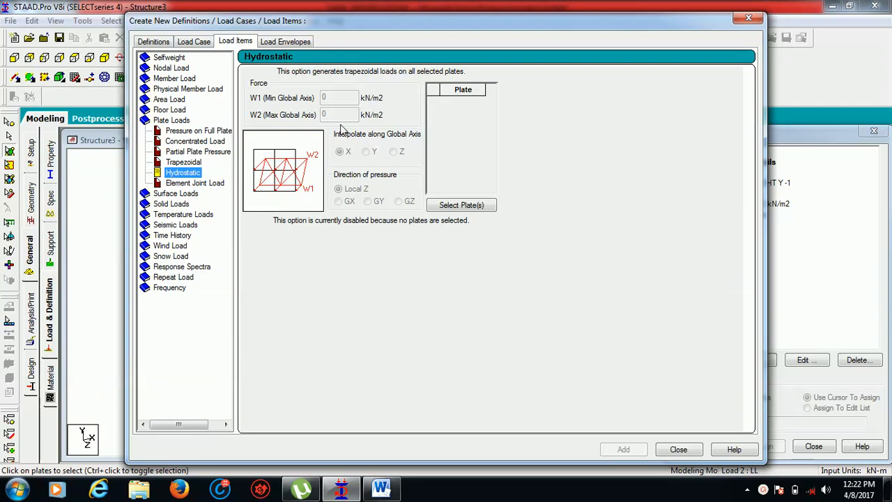
{"action": "left_click_drag", "start_coordinate": [369, 31], "coordinate": [758, 16]}
{"action": "left_click", "coordinate": [851, 190]}
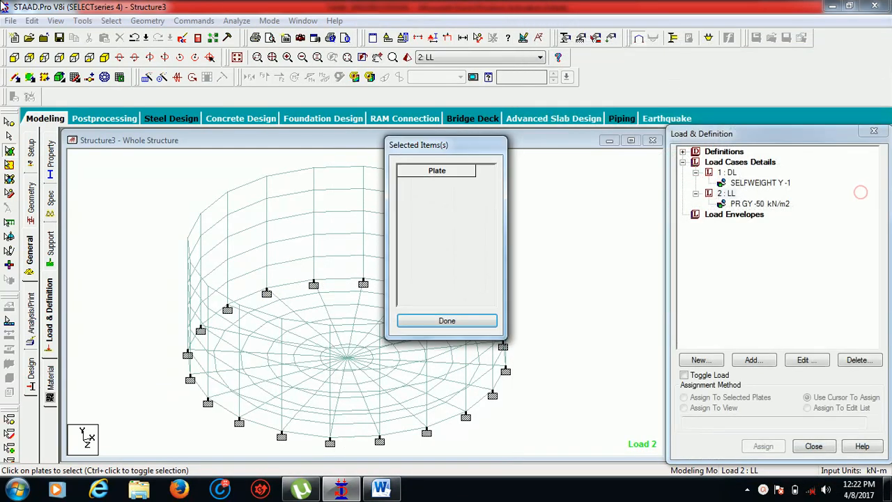
Step: Select the top ring of wall plates in an elevation view as the plates for the hydrostatic load
{"action": "left_click", "coordinate": [29, 59]}
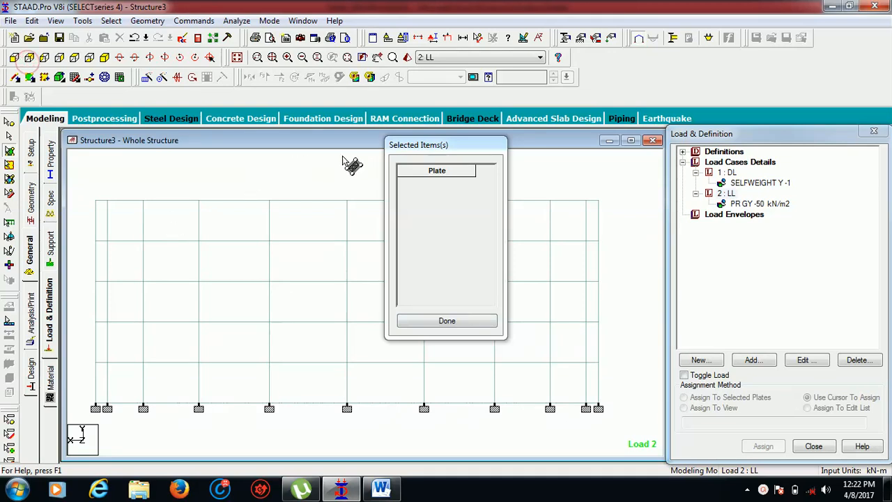
{"action": "left_click_drag", "start_coordinate": [458, 148], "coordinate": [695, 194]}
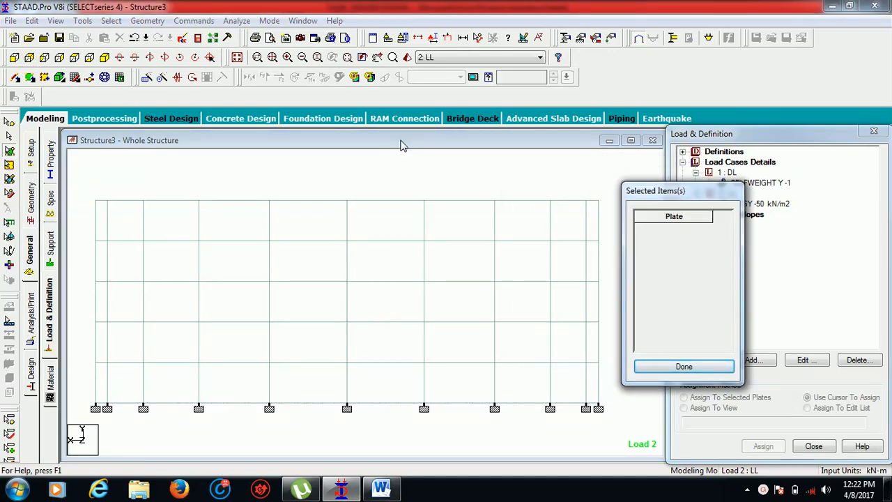
{"action": "left_click", "coordinate": [81, 202]}
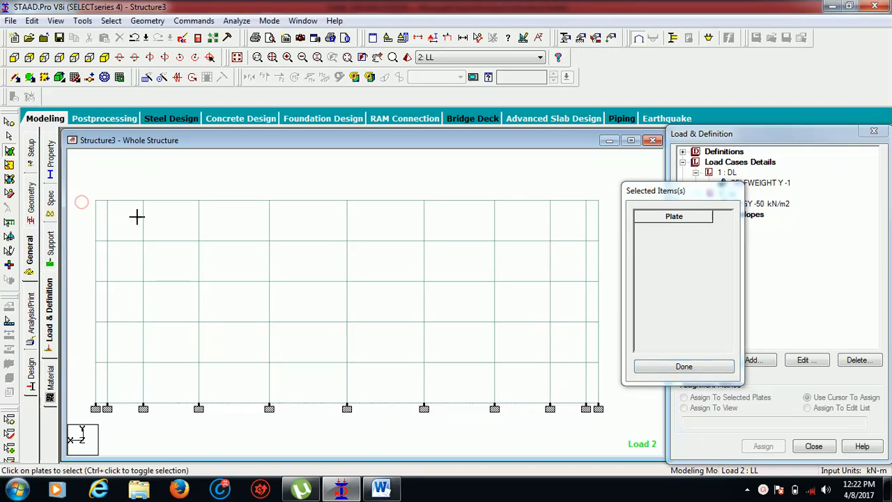
{"action": "left_click_drag", "start_coordinate": [137, 216], "coordinate": [602, 225]}
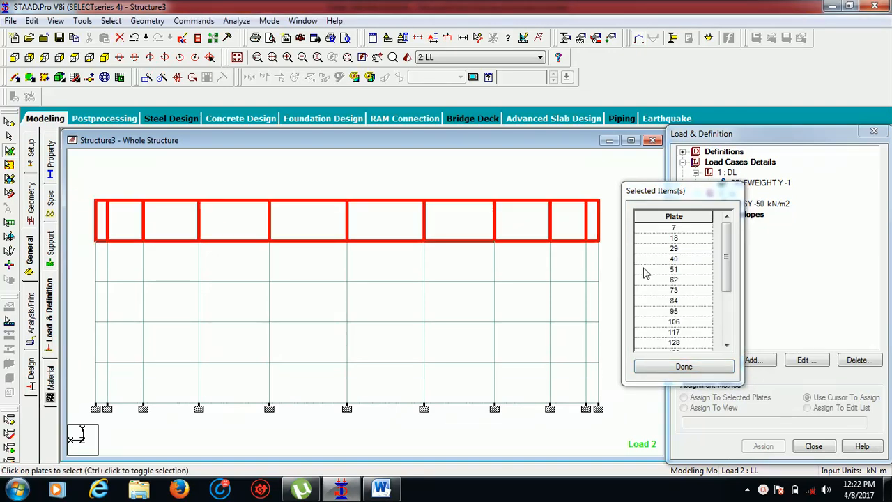
{"action": "left_click", "coordinate": [684, 367]}
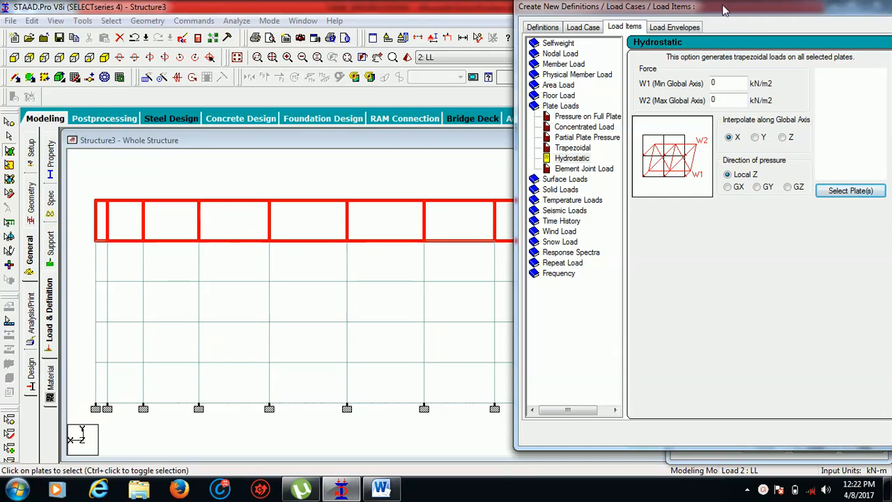
Step: Add the hydrostatic load with W1 at 0 and W2 at 10 kN/m2, interpolated along X and acting in Local Z
{"action": "left_click_drag", "start_coordinate": [725, 14], "coordinate": [591, 39]}
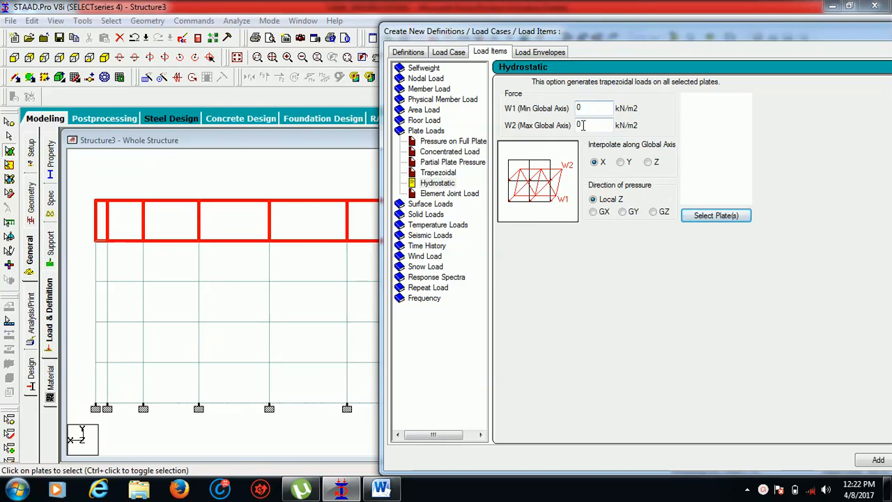
{"action": "left_click", "coordinate": [583, 125]}
{"action": "double_click", "coordinate": [578, 124]}
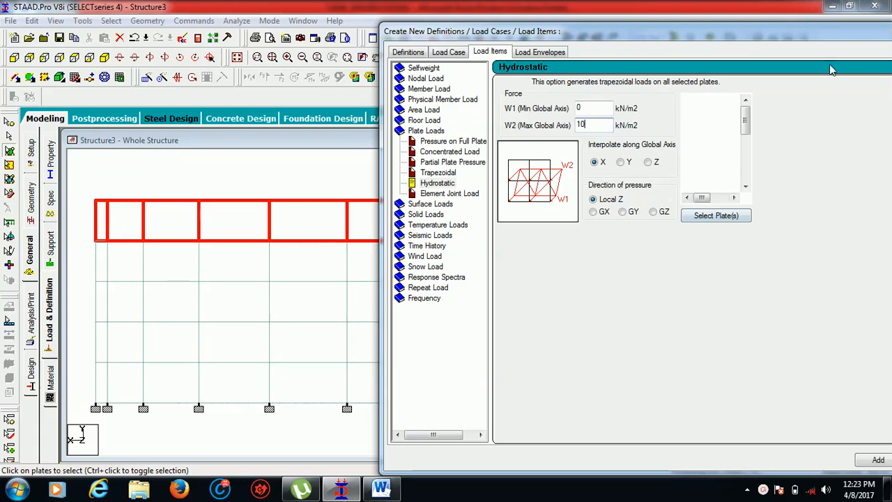
{"action": "left_click_drag", "start_coordinate": [800, 36], "coordinate": [382, 11]}
{"action": "left_click", "coordinate": [438, 438]}
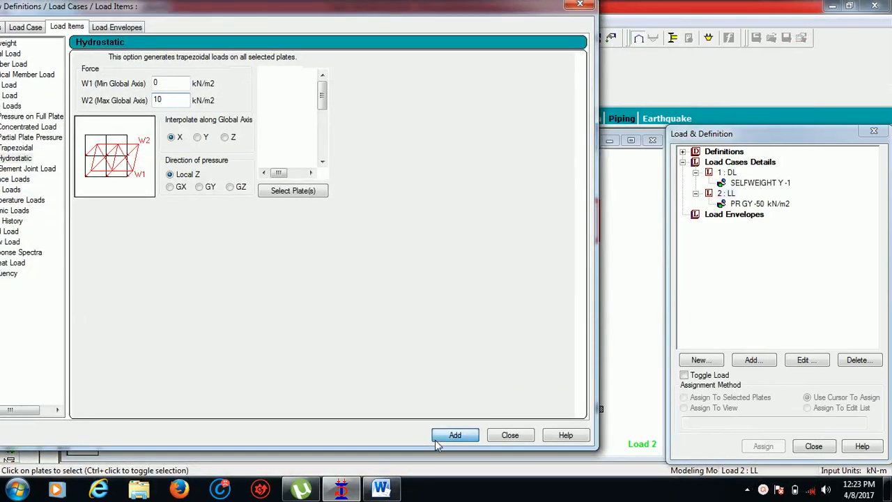
{"action": "left_click", "coordinate": [507, 435]}
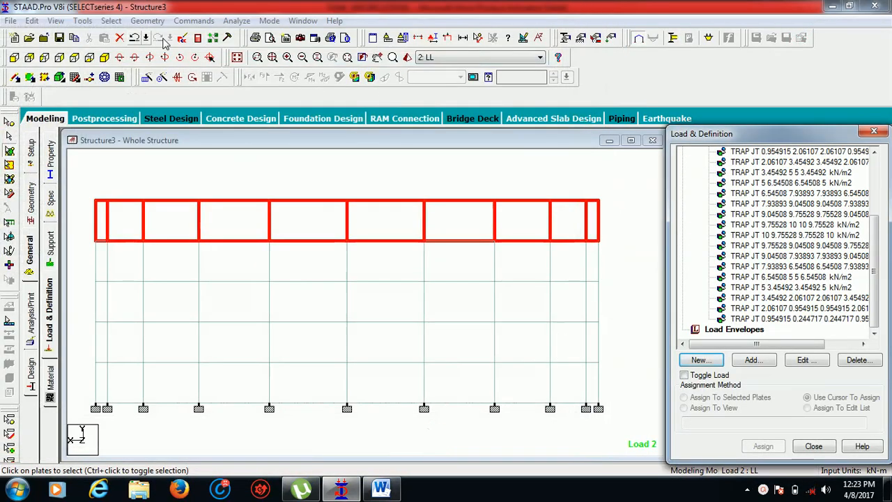
Step: Return to an isometric view and examine which wall plates the generated trapezoidal load items under LL act on
{"action": "left_click", "coordinate": [105, 58]}
{"action": "left_click", "coordinate": [557, 230]}
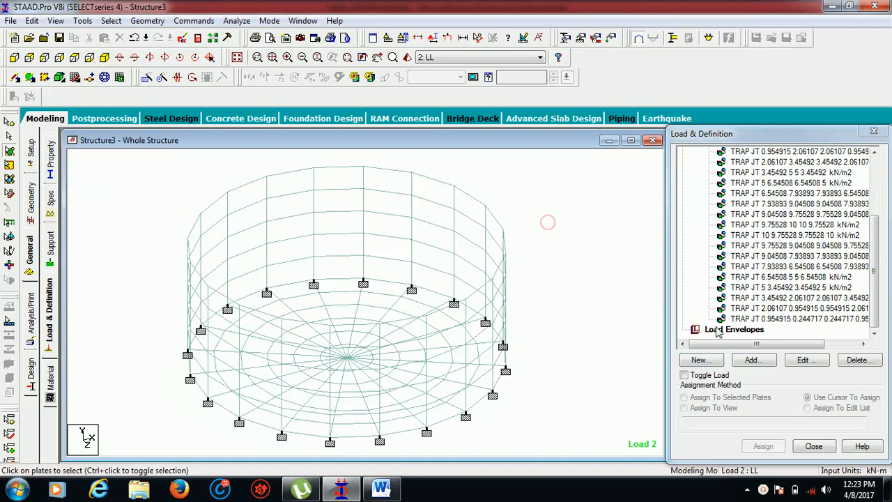
{"action": "left_click", "coordinate": [767, 162]}
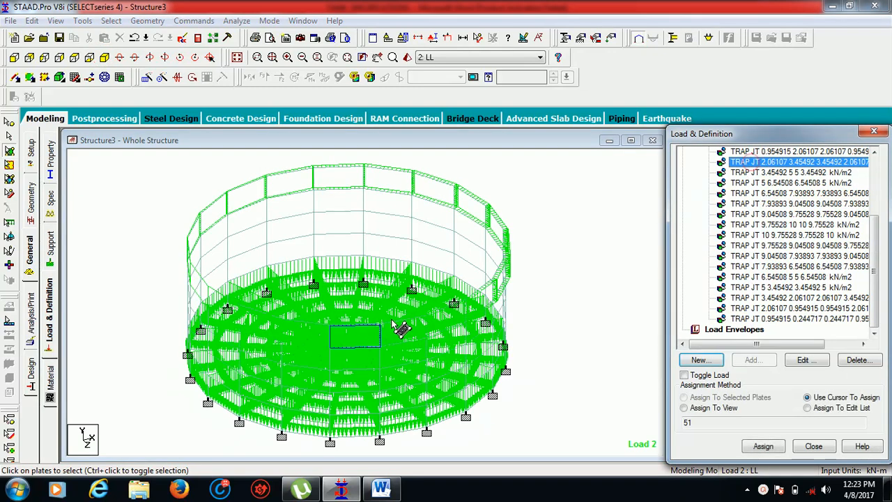
{"action": "scroll", "coordinate": [738, 216], "scroll_direction": "up", "scroll_amount": 3}
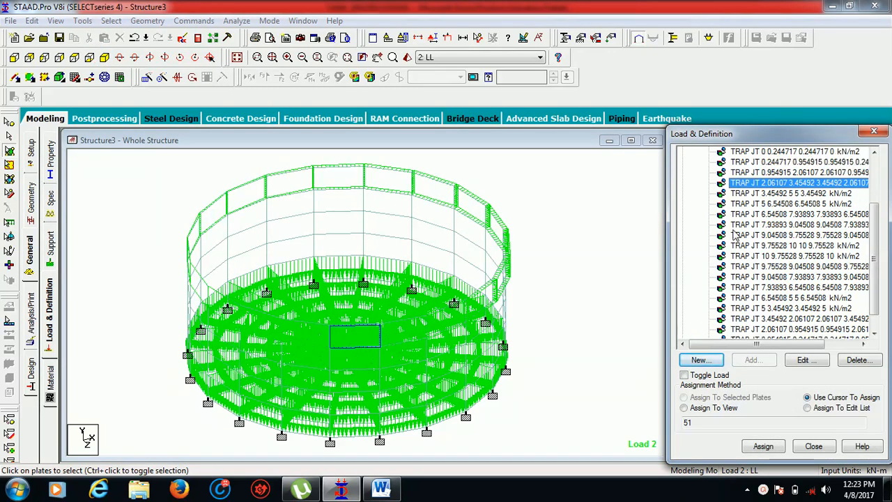
{"action": "scroll", "coordinate": [779, 237], "scroll_direction": "up", "scroll_amount": 1}
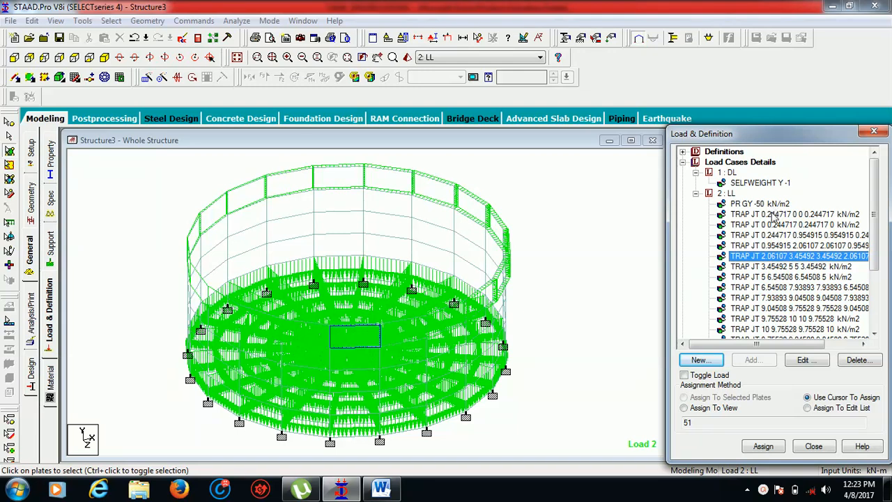
{"action": "left_click", "coordinate": [774, 214]}
{"action": "mouse_move", "coordinate": [611, 248]}
{"action": "middle_mouse_down"}
{"action": "mouse_move", "coordinate": [612, 270]}
{"action": "mouse_move", "coordinate": [616, 251]}
{"action": "middle_mouse_up"}
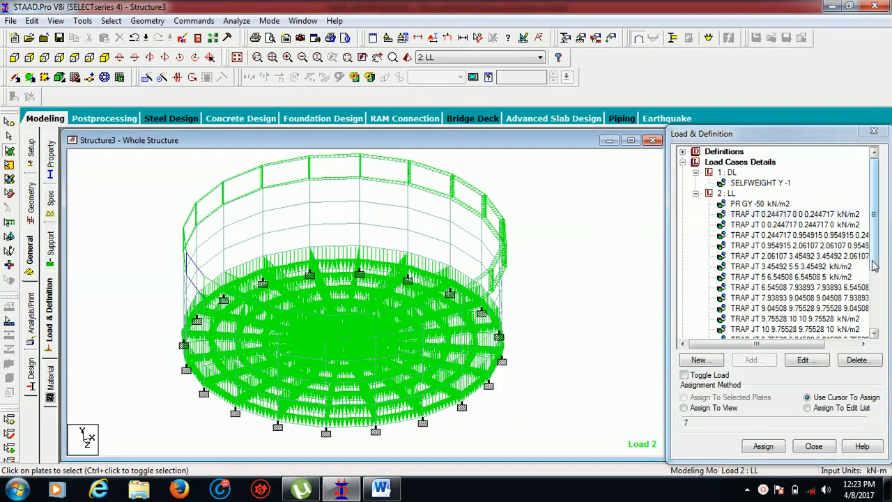
{"action": "scroll", "coordinate": [869, 285], "scroll_direction": "down", "scroll_amount": 3}
{"action": "left_click", "coordinate": [798, 308]}
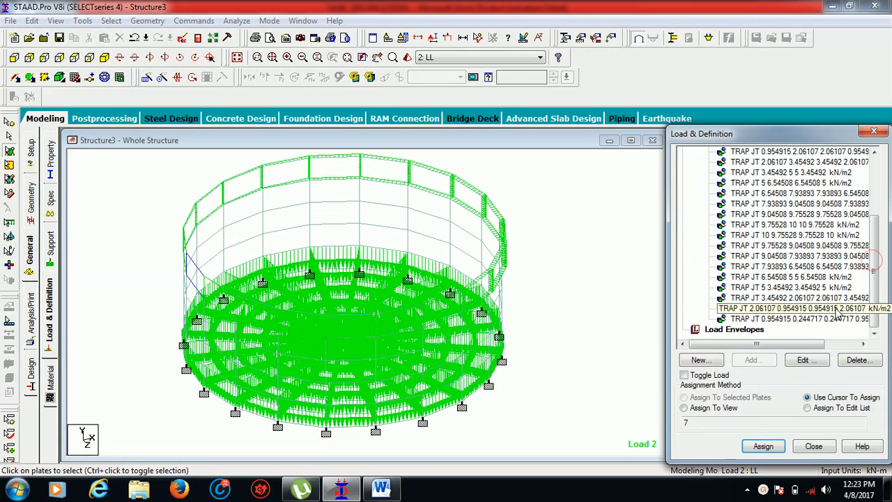
{"action": "scroll", "coordinate": [152, 240], "scroll_direction": "up", "scroll_amount": 3}
Step: Examine at close range how the highlighted trapezoidal load is distributed over its plate in the top wall ring
{"action": "left_click", "coordinate": [154, 235]}
{"action": "scroll", "coordinate": [154, 236], "scroll_direction": "up", "scroll_amount": 3}
{"action": "scroll", "coordinate": [161, 226], "scroll_direction": "up", "scroll_amount": 3}
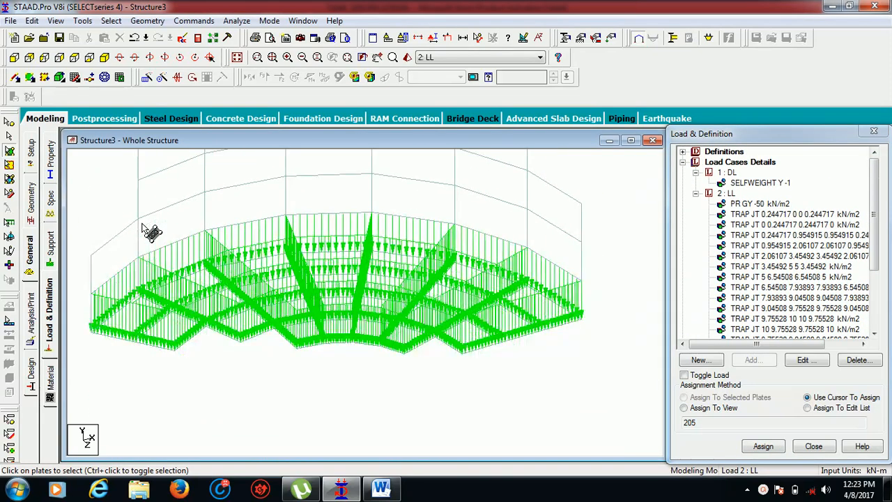
{"action": "middle_click_drag", "start_coordinate": [163, 253], "coordinate": [496, 312]}
{"action": "scroll", "coordinate": [364, 248], "scroll_direction": "up", "scroll_amount": 5}
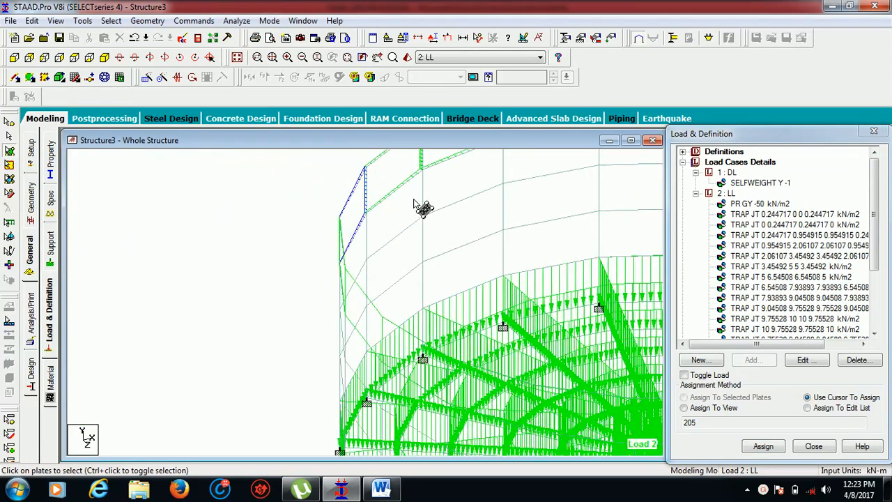
{"action": "middle_click_drag", "start_coordinate": [311, 186], "coordinate": [396, 340]}
{"action": "scroll", "coordinate": [348, 229], "scroll_direction": "up", "scroll_amount": 1}
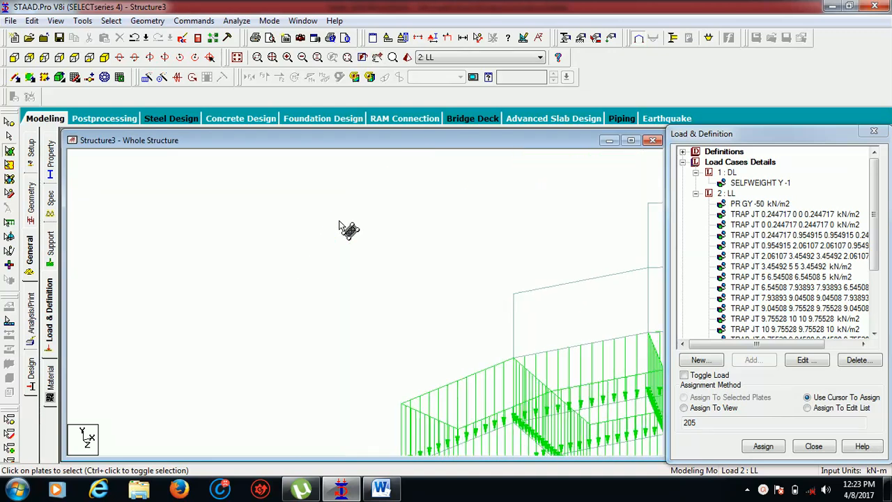
{"action": "scroll", "coordinate": [268, 230], "scroll_direction": "up", "scroll_amount": 1}
{"action": "middle_click_drag", "start_coordinate": [262, 221], "coordinate": [270, 270]}
{"action": "scroll", "coordinate": [244, 233], "scroll_direction": "up", "scroll_amount": 3}
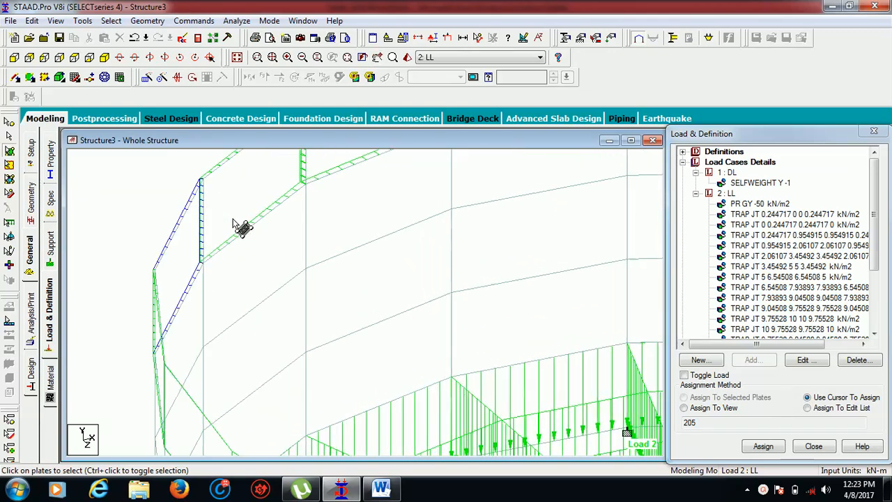
{"action": "middle_click_drag", "start_coordinate": [192, 217], "coordinate": [474, 294]}
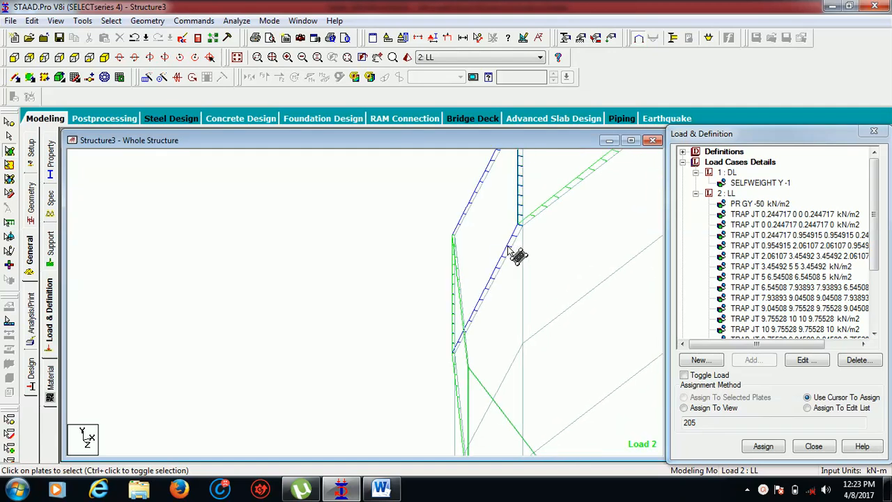
{"action": "scroll", "coordinate": [508, 247], "scroll_direction": "down", "scroll_amount": 4}
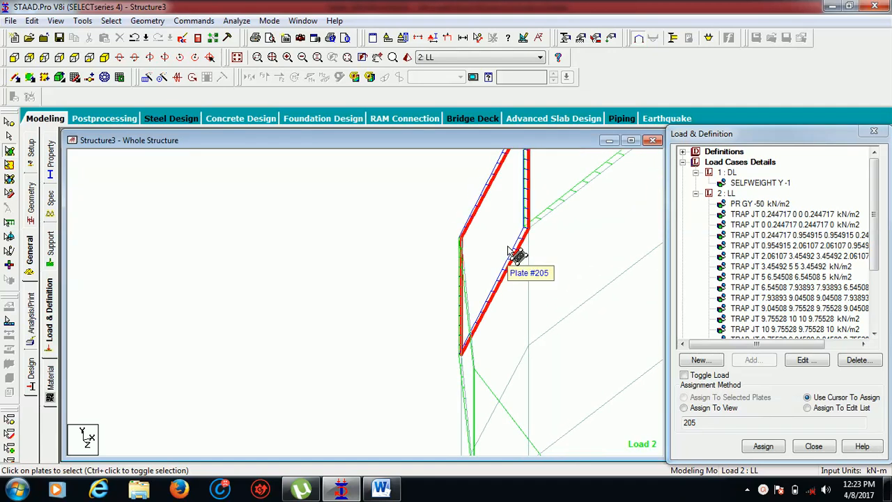
{"action": "middle_click_drag", "start_coordinate": [508, 248], "coordinate": [167, 280]}
{"action": "scroll", "coordinate": [399, 252], "scroll_direction": "down", "scroll_amount": 3}
{"action": "middle_click_drag", "start_coordinate": [411, 260], "coordinate": [311, 208]}
{"action": "scroll", "coordinate": [322, 213], "scroll_direction": "down", "scroll_amount": 3}
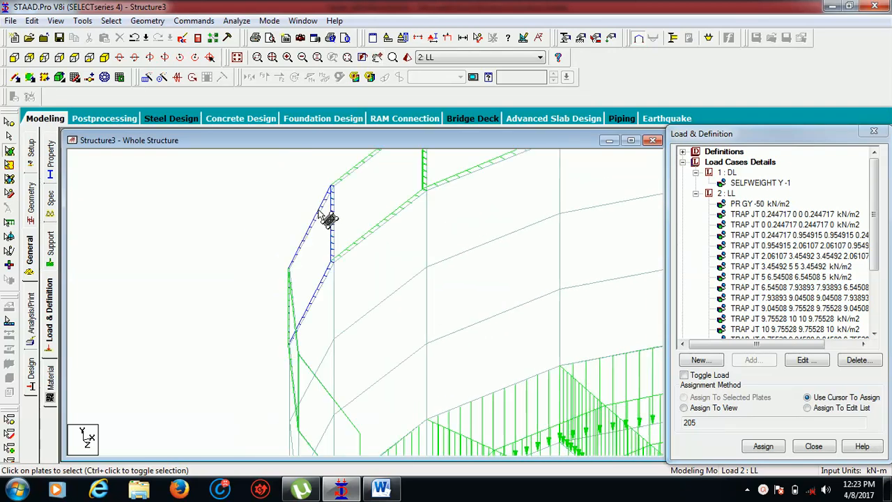
{"action": "middle_click_drag", "start_coordinate": [443, 295], "coordinate": [230, 211]}
{"action": "scroll", "coordinate": [403, 267], "scroll_direction": "down", "scroll_amount": 5}
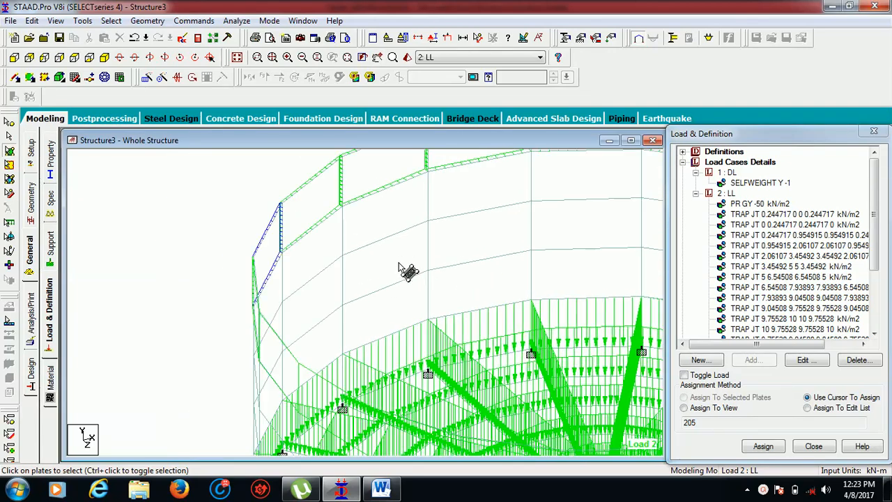
{"action": "middle_click_drag", "start_coordinate": [451, 287], "coordinate": [152, 167]}
{"action": "scroll", "coordinate": [328, 243], "scroll_direction": "down", "scroll_amount": 4}
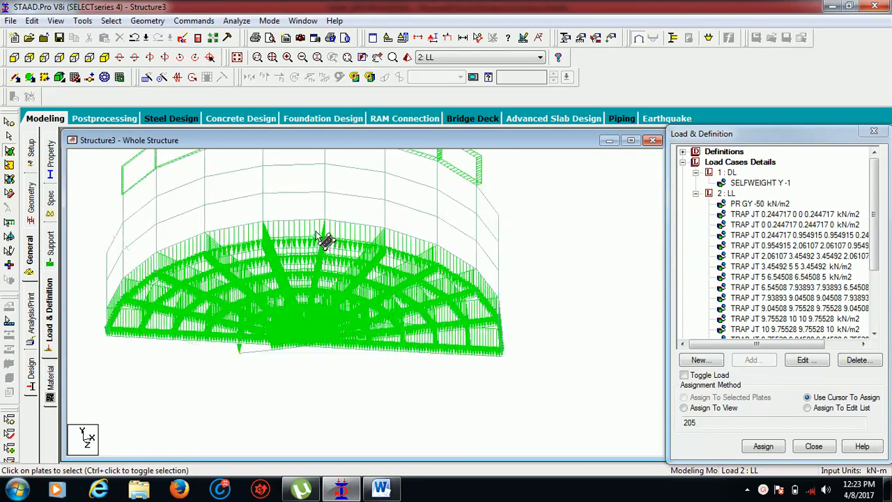
Step: Open the last trapezoidal load item under LL, on plate 216, for editing and set its node 1 and node 2 pressures to 0
{"action": "left_click_drag", "start_coordinate": [883, 248], "coordinate": [884, 295]}
{"action": "left_click", "coordinate": [843, 318]}
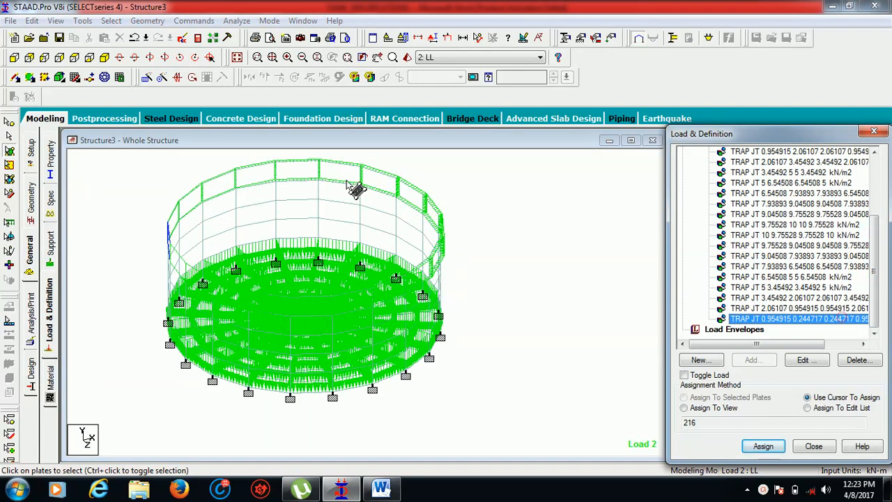
{"action": "left_click", "coordinate": [803, 362]}
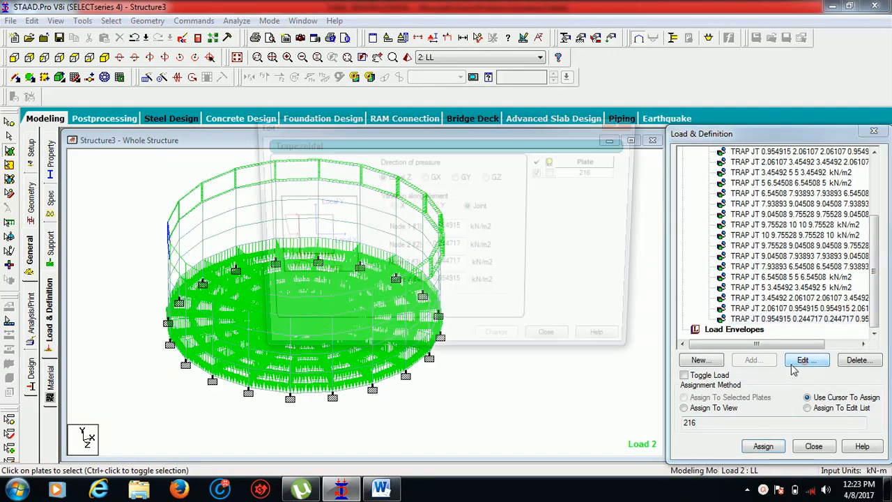
{"action": "left_click", "coordinate": [464, 227]}
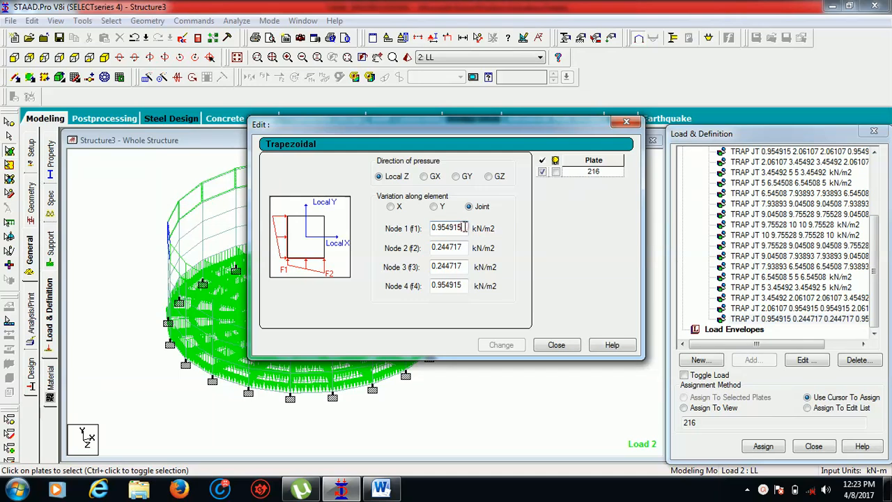
{"action": "left_click_drag", "start_coordinate": [464, 228], "coordinate": [365, 239]}
{"action": "type", "text": "00"}
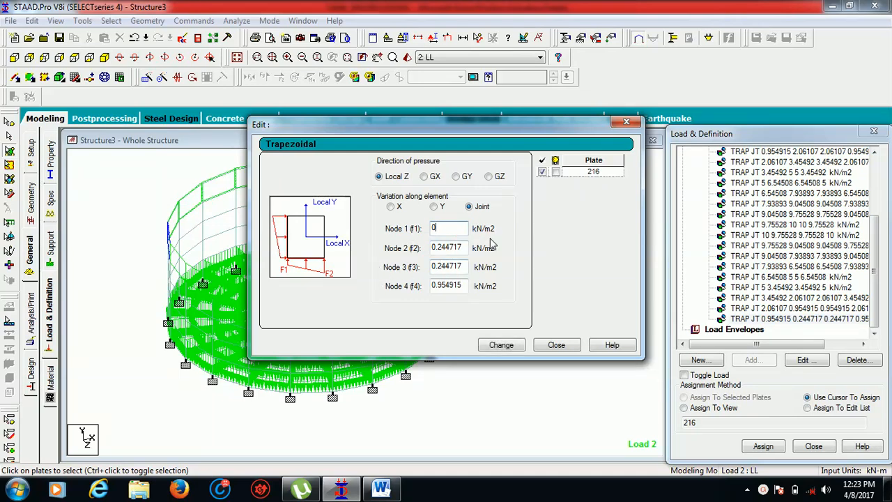
{"action": "left_click_drag", "start_coordinate": [471, 249], "coordinate": [381, 258]}
{"action": "type", "text": "0"}
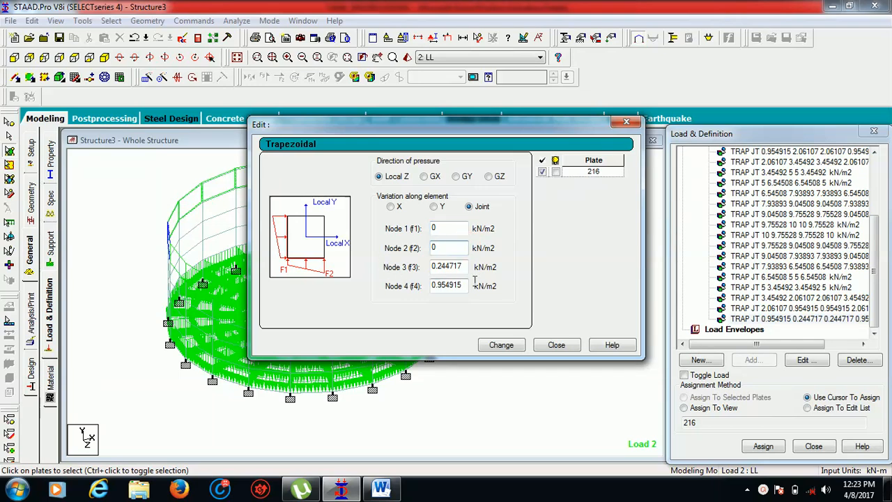
Step: Set the node 3 and node 4 pressures of plate 216's trapezoidal load to -10 kN/m2 and apply the change
{"action": "left_click_drag", "start_coordinate": [471, 266], "coordinate": [377, 272]}
{"action": "type", "text": "10"}
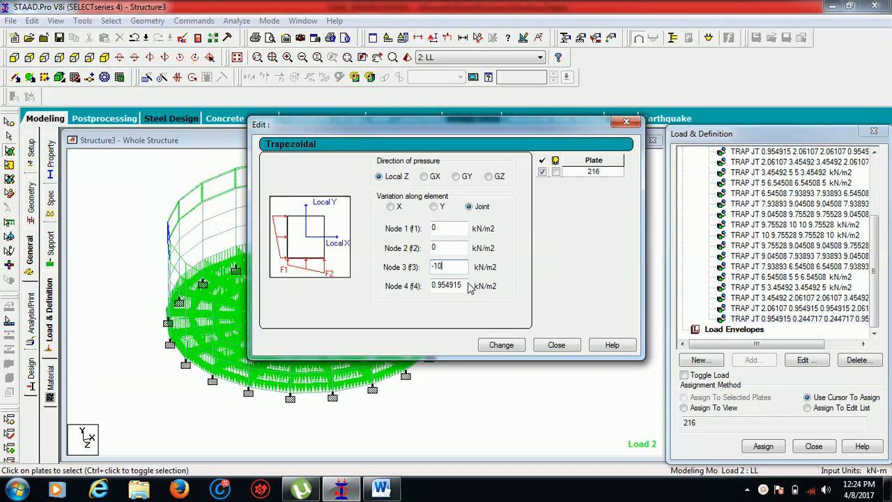
{"action": "left_click_drag", "start_coordinate": [470, 288], "coordinate": [384, 291]}
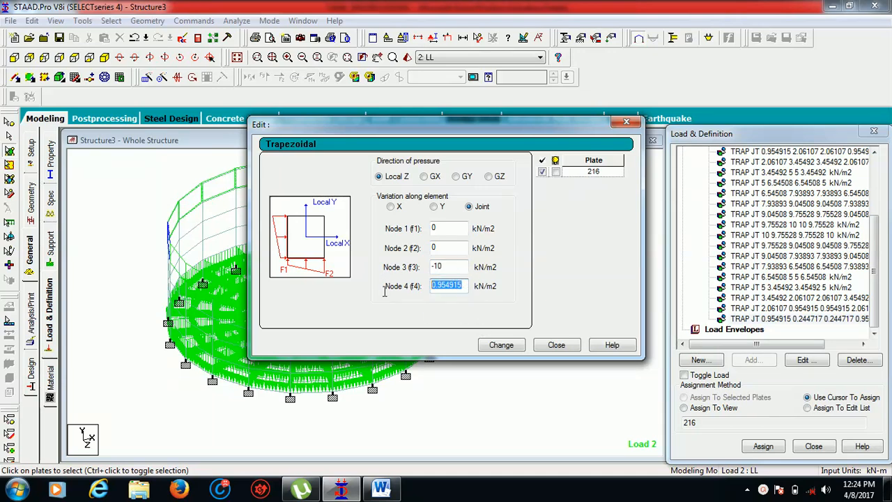
{"action": "type", "text": "-10"}
{"action": "left_click", "coordinate": [508, 345]}
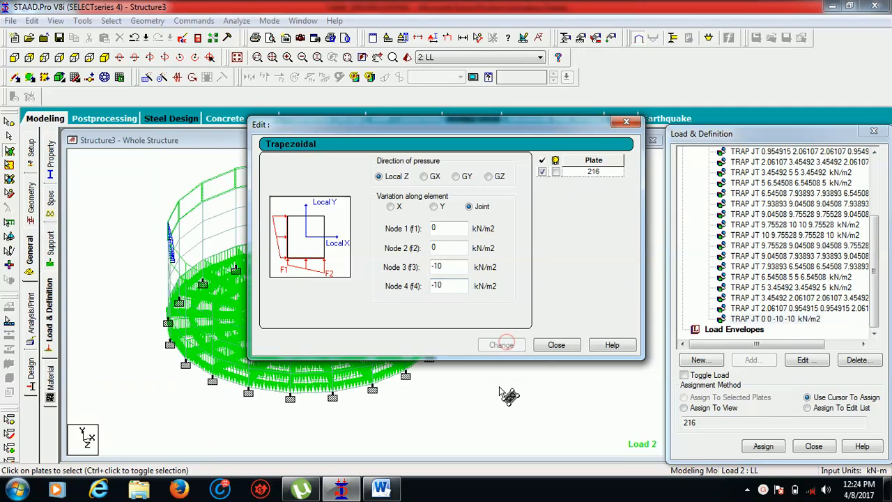
{"action": "left_click", "coordinate": [556, 345]}
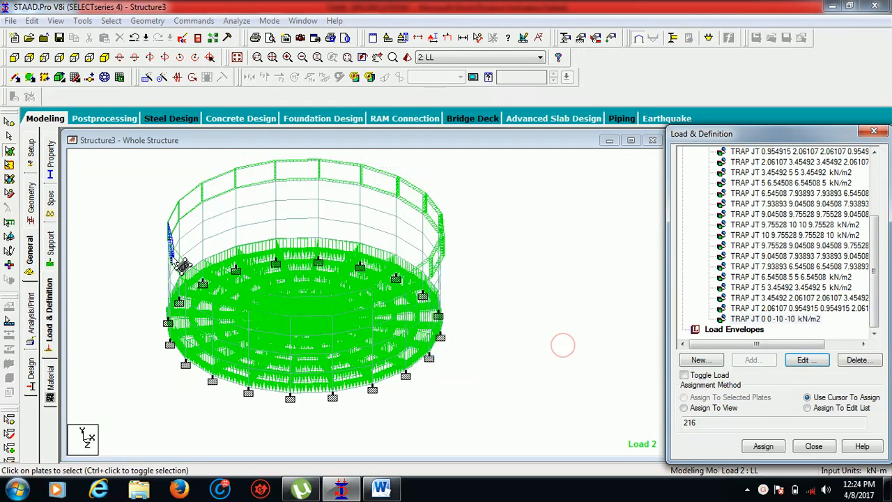
Step: Inspect the direction and distribution of the edited trapezoidal load arrows on plate 216 in the top wall ring
{"action": "scroll", "coordinate": [165, 259], "scroll_direction": "up", "scroll_amount": 3}
{"action": "scroll", "coordinate": [126, 257], "scroll_direction": "up", "scroll_amount": 3}
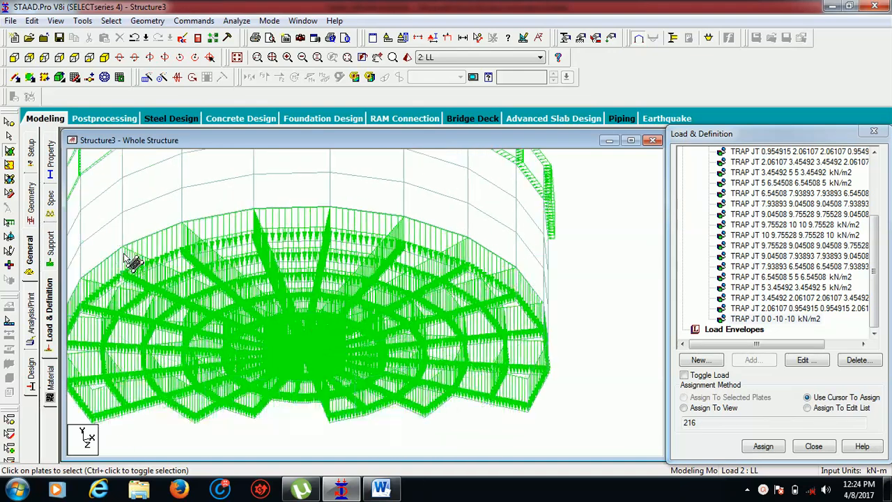
{"action": "middle_click_drag", "start_coordinate": [129, 257], "coordinate": [452, 246]}
{"action": "scroll", "coordinate": [306, 217], "scroll_direction": "up", "scroll_amount": 4}
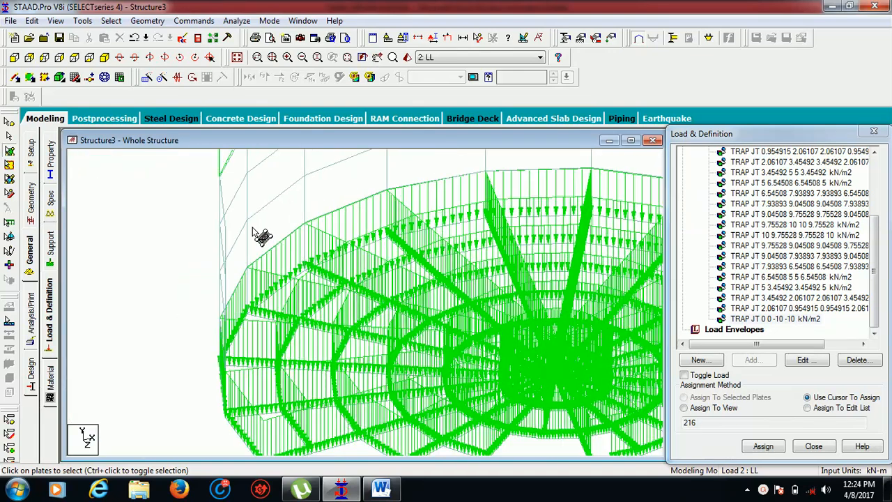
{"action": "scroll", "coordinate": [229, 225], "scroll_direction": "up", "scroll_amount": 3}
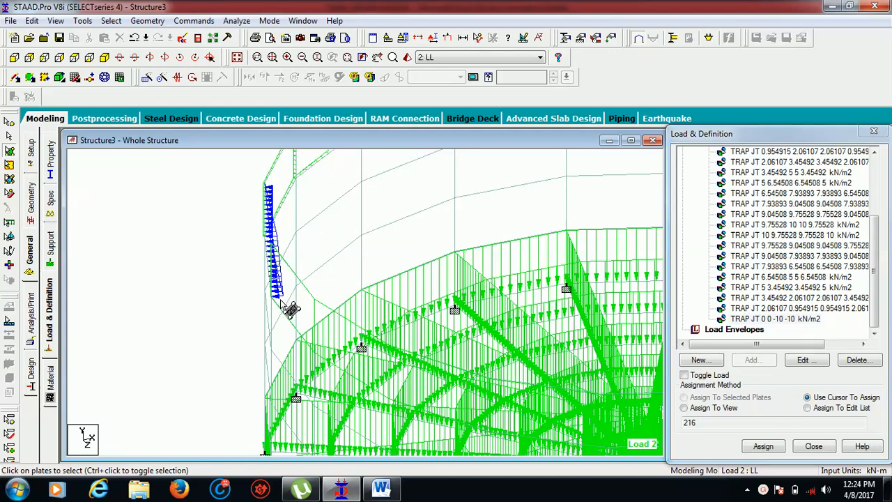
{"action": "scroll", "coordinate": [291, 310], "scroll_direction": "down", "scroll_amount": 5}
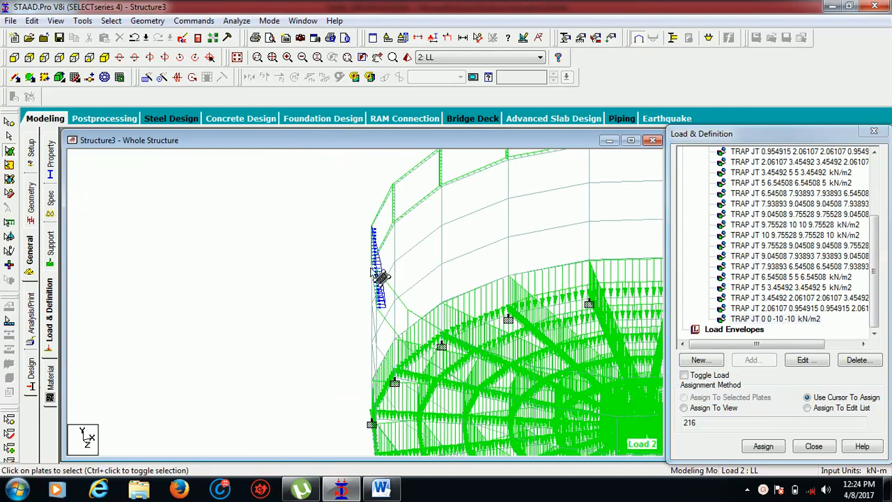
{"action": "middle_click_drag", "start_coordinate": [486, 311], "coordinate": [174, 293]}
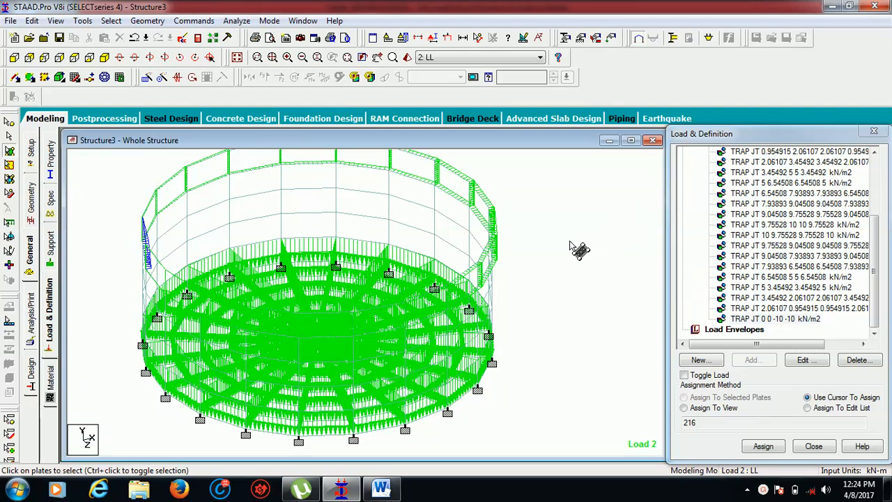
Step: Save the modified structure and open its input command file in the STAAD Editor
{"action": "left_click", "coordinate": [184, 39]}
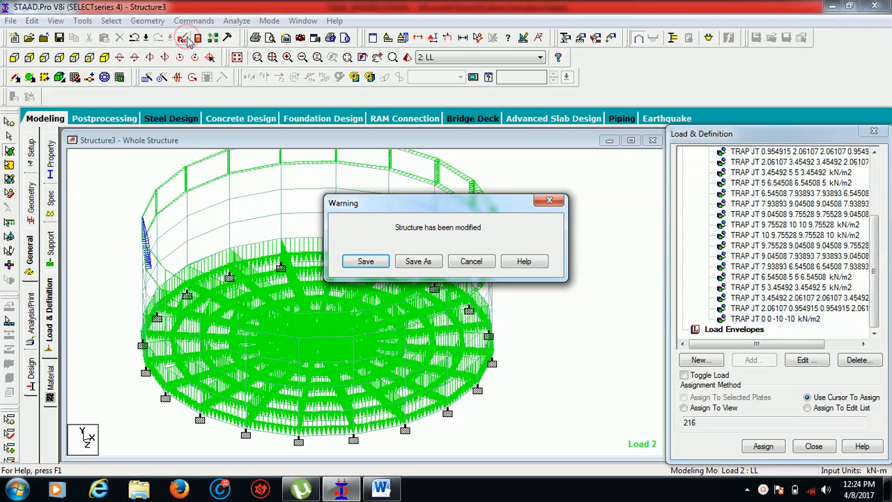
{"action": "left_click", "coordinate": [355, 261]}
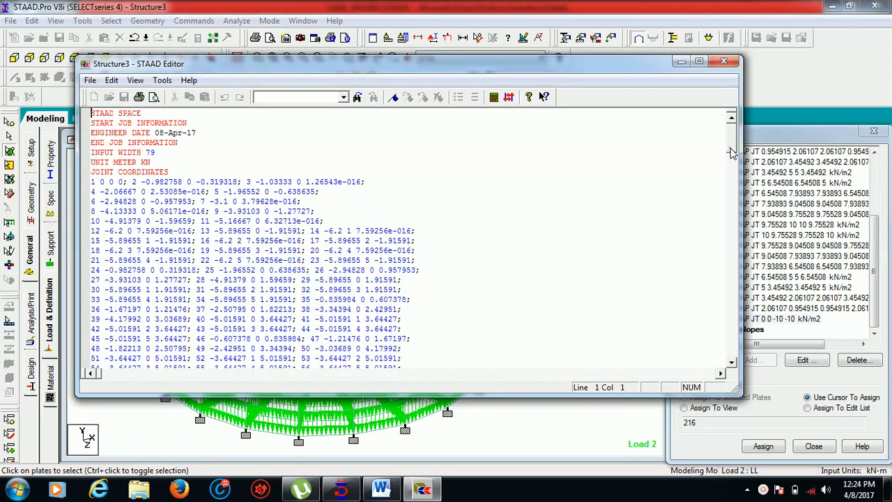
Step: Add plates 7, 18, 29, 40, 51, 62 and 73 to plate 216's TRAP JT load line at the end of the command file
{"action": "left_click_drag", "start_coordinate": [732, 153], "coordinate": [756, 366]}
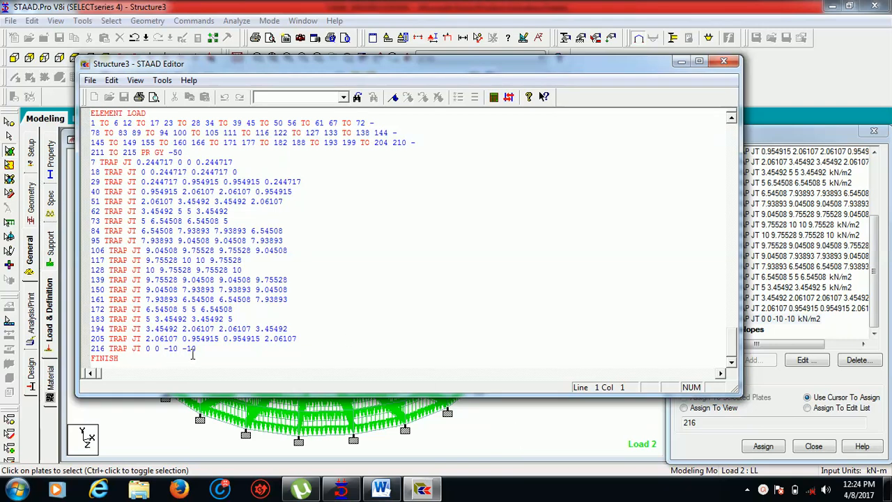
{"action": "left_click", "coordinate": [107, 348]}
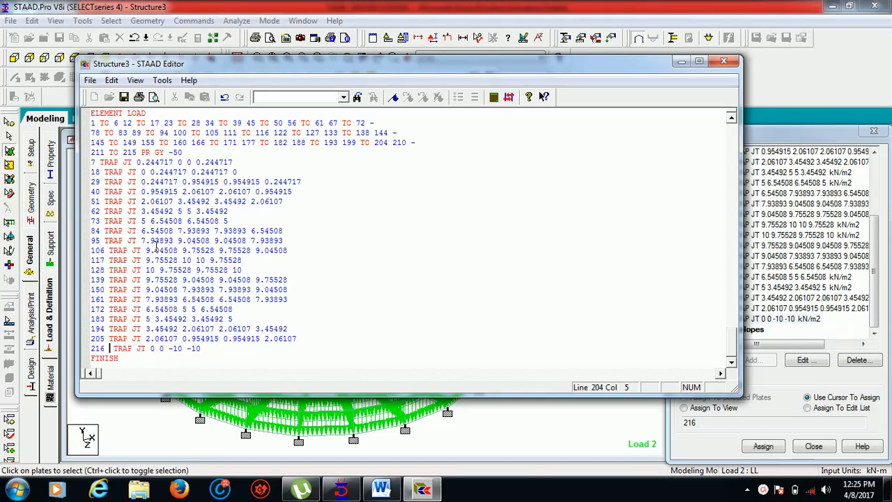
{"action": "type", "text": "7  "}
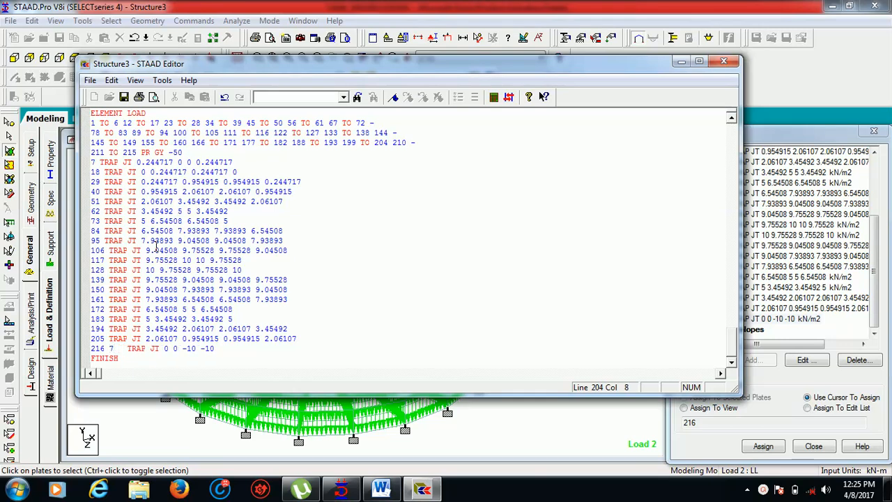
{"action": "type", "text": "18 "}
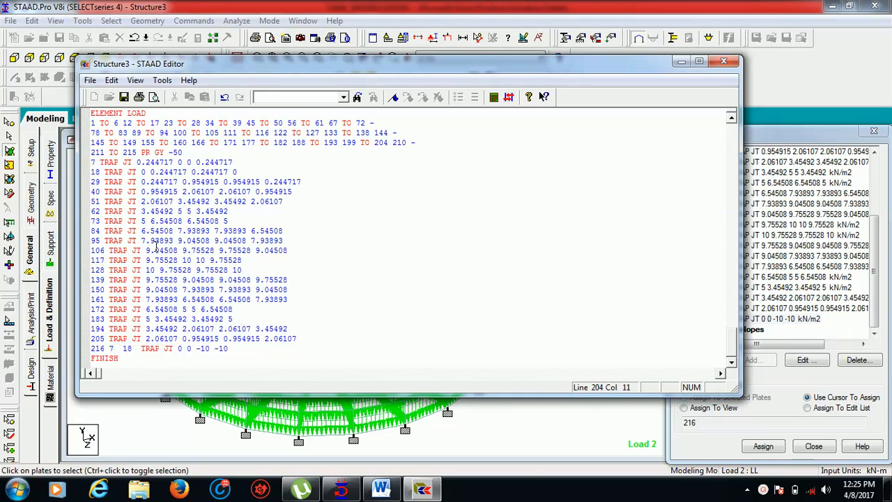
{"action": "type", "text": "29"}
{"action": "type", "text": " 40 5"}
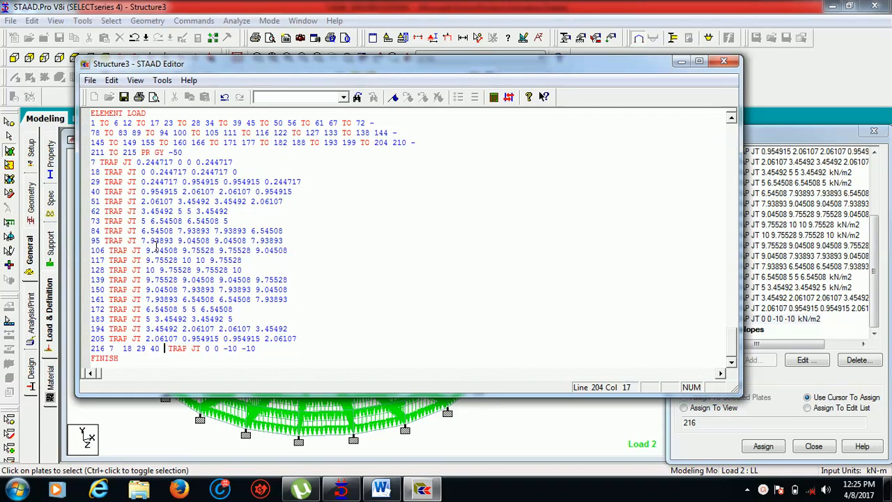
{"action": "type", "text": "1 "}
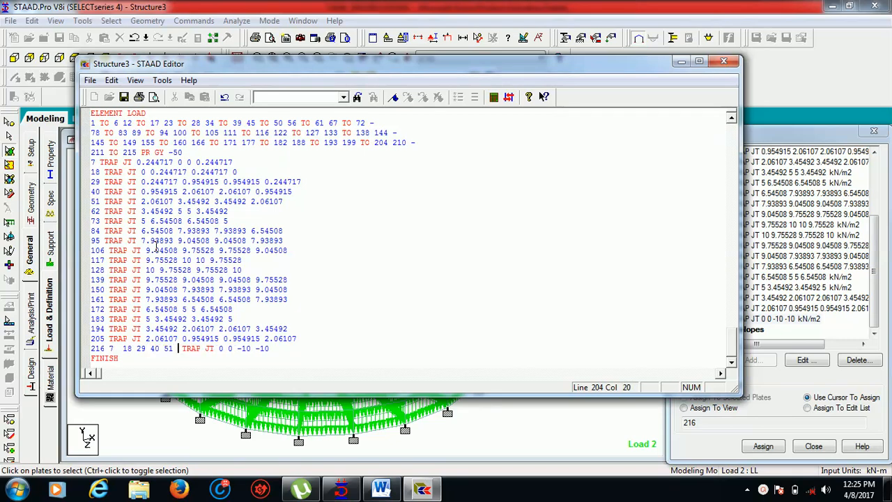
{"action": "type", "text": "62 "}
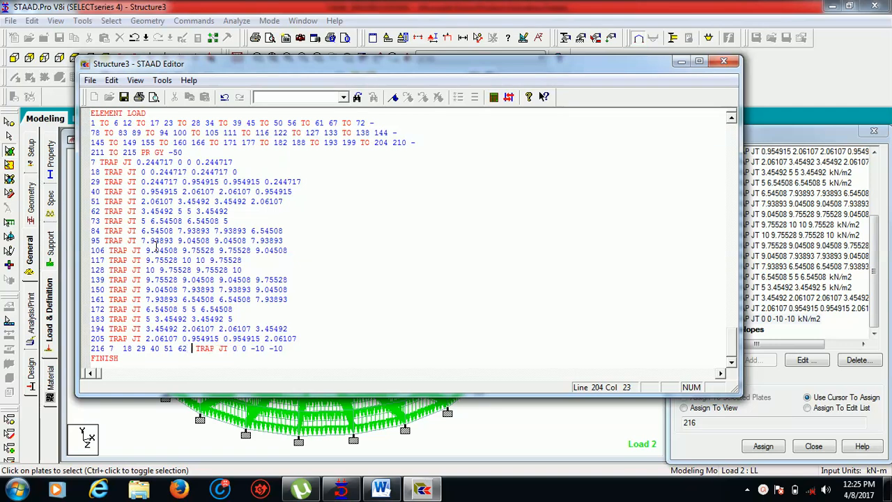
{"action": "type", "text": "73 "}
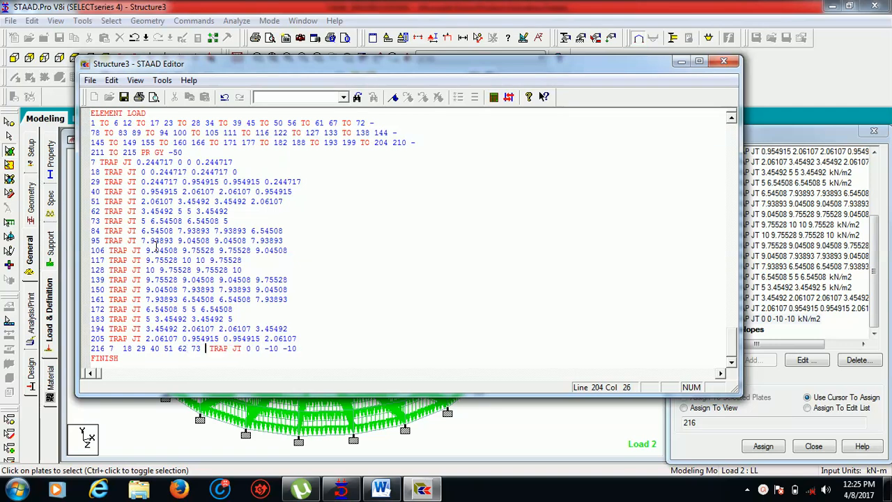
Step: Extend the same TRAP JT plate list with plates 84, 95, 106, 117, 128, 139, 150, 161, 172 and 183
{"action": "type", "text": "84"}
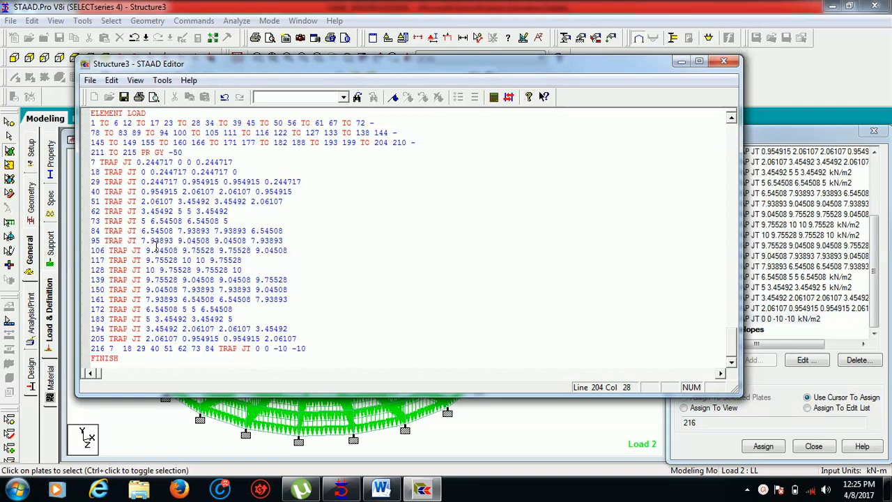
{"action": "type", "text": " 95 "}
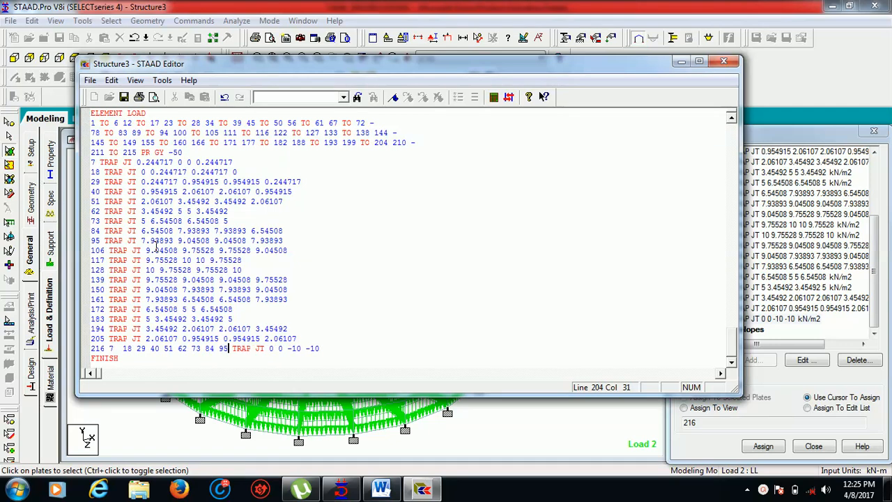
{"action": "type", "text": "10 "}
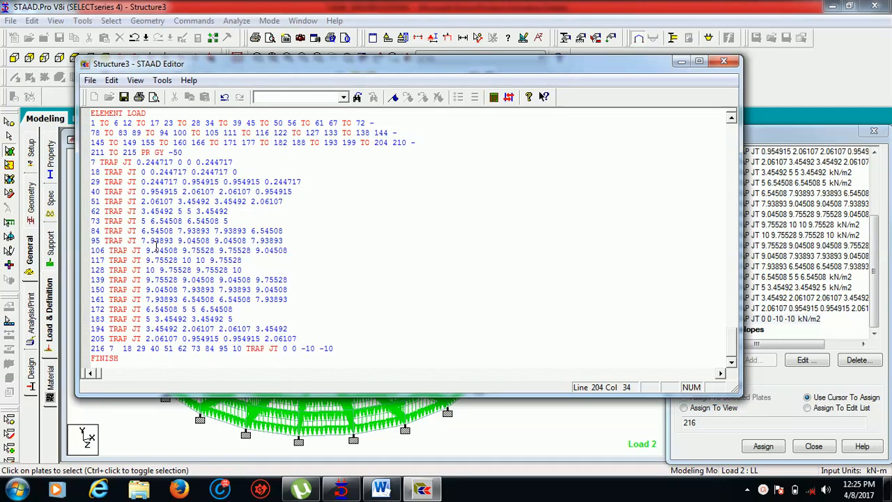
{"action": "type", "text": "6 117"}
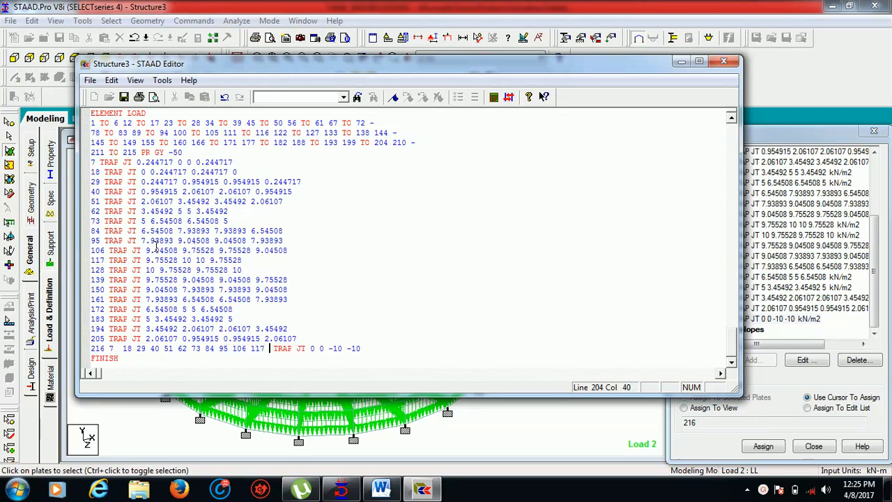
{"action": "type", "text": "28 "}
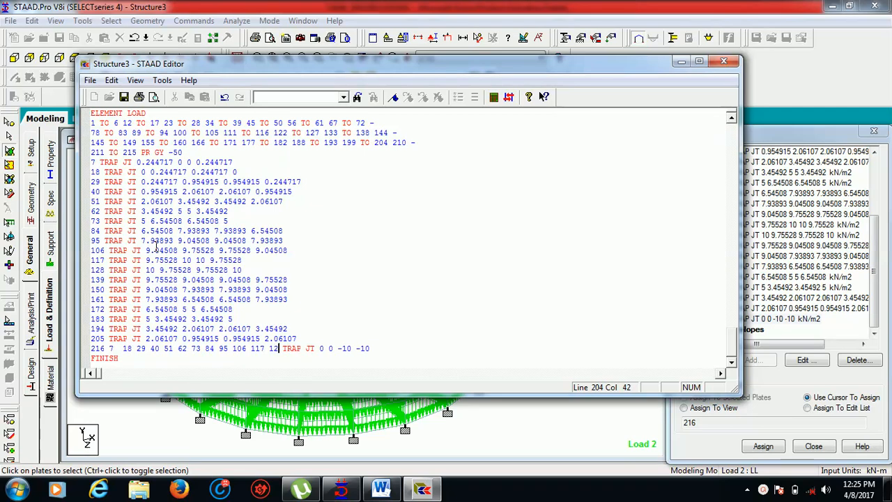
{"action": "type", "text": "139 150 "}
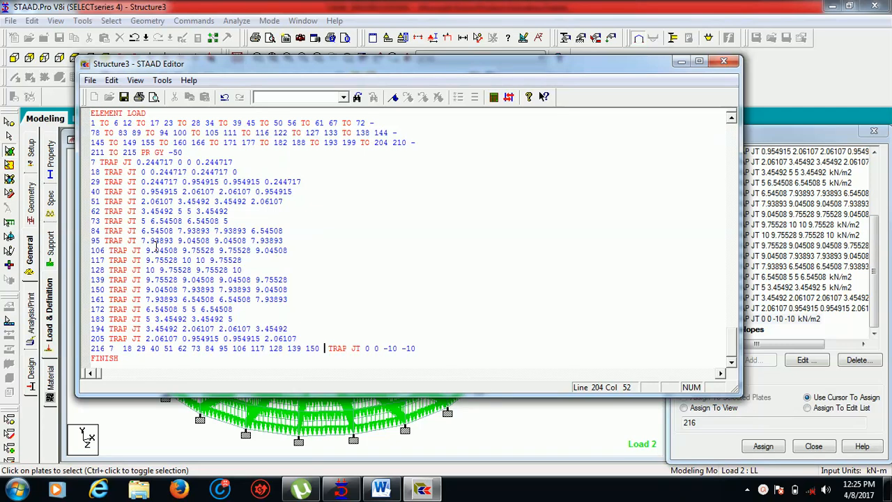
{"action": "type", "text": "161"}
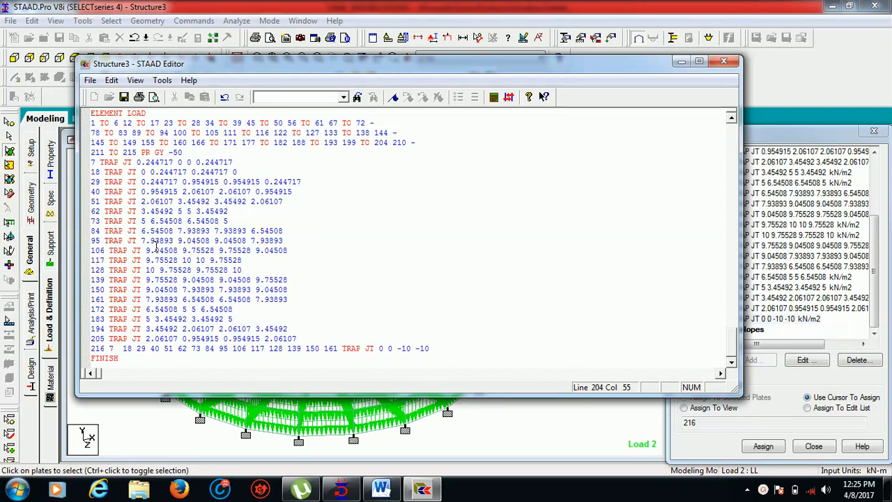
{"action": "type", "text": " 172 183 9"}
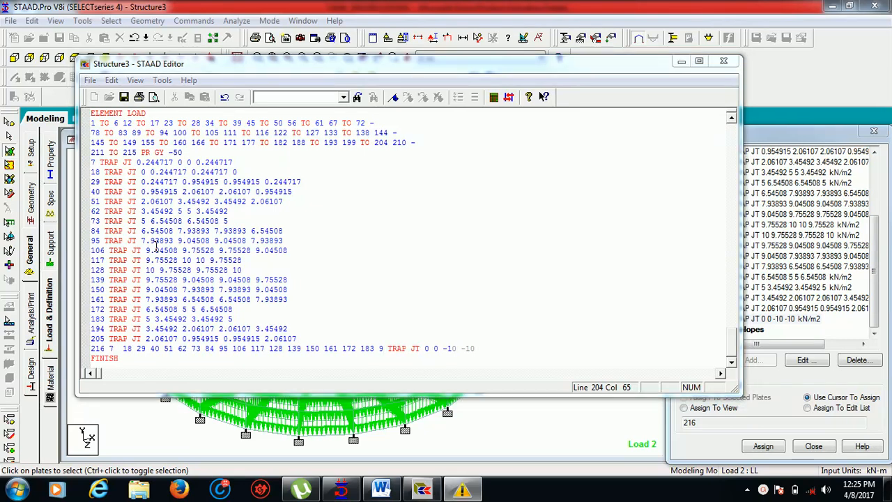
Step: Dismiss the interrupting background window, replace the stray 9 in the TRAP JT plate list with 194 and add plate 205
{"action": "right_click", "coordinate": [478, 491]}
{"action": "left_click", "coordinate": [459, 455]}
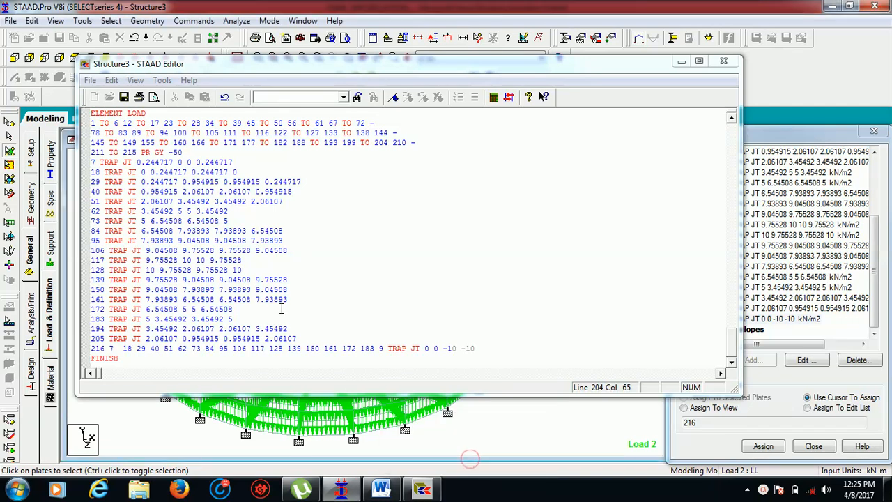
{"action": "double_click", "coordinate": [381, 349]}
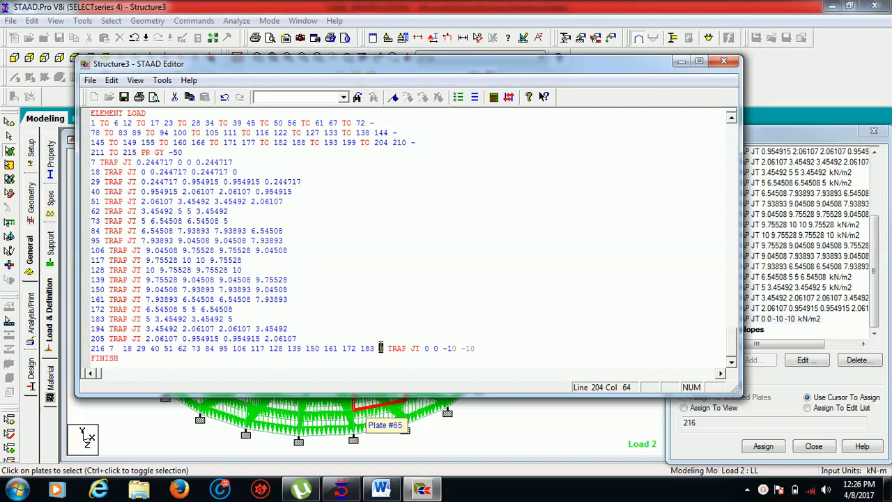
{"action": "type", "text": "194"}
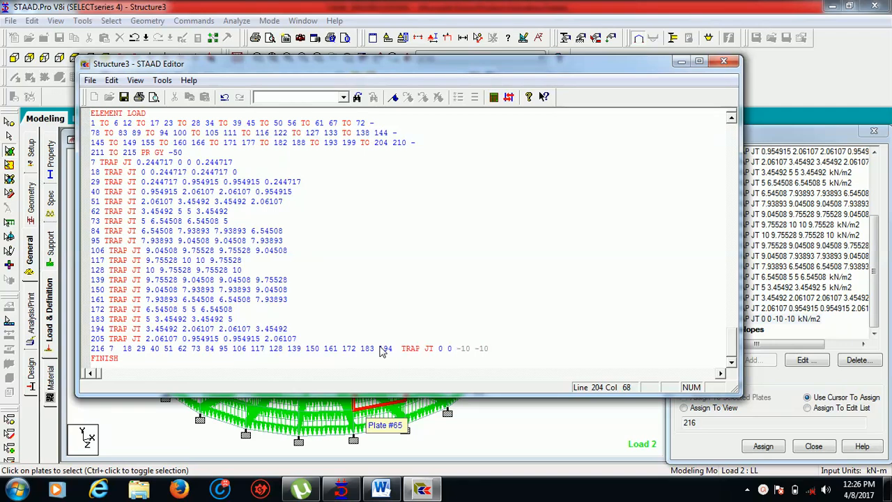
{"action": "type", "text": " 205"}
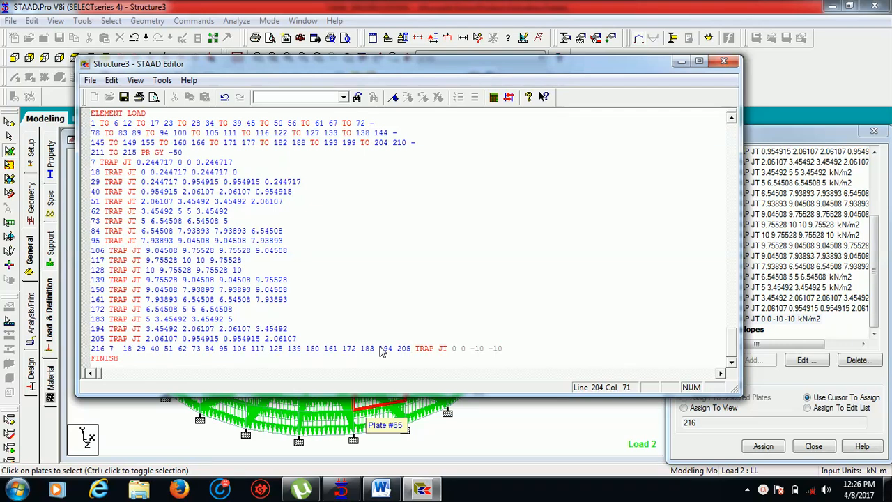
Step: Delete the separate TRAP JT lines of plates 7 to 205 with the leftover blank line, save the command file and close the editor
{"action": "left_click_drag", "start_coordinate": [313, 335], "coordinate": [91, 161]}
{"action": "key", "text": "Delete"}
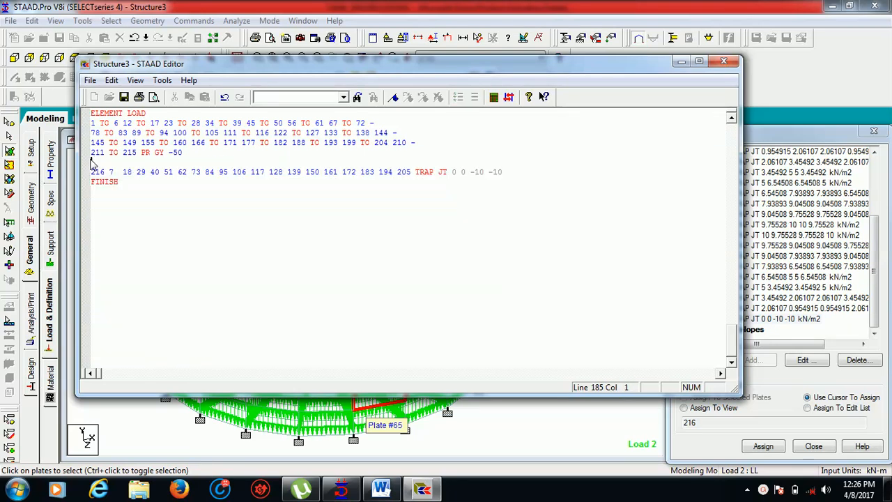
{"action": "key", "text": "BackSpace"}
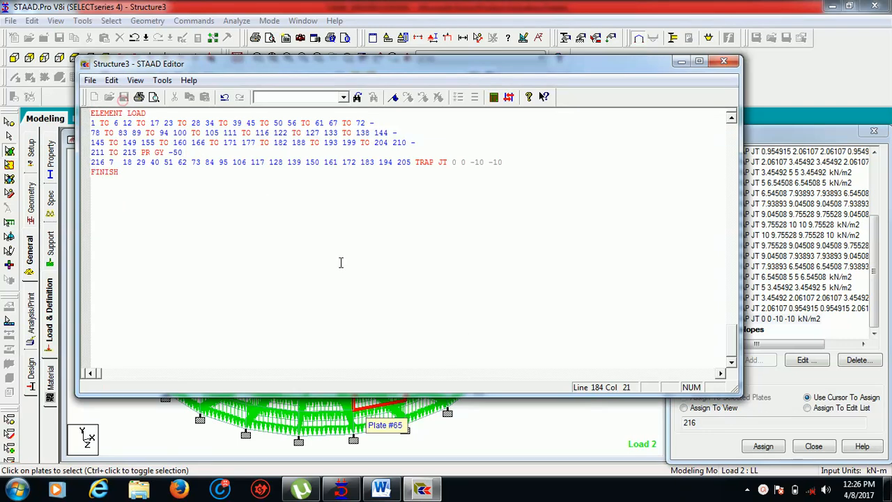
{"action": "left_click", "coordinate": [718, 61]}
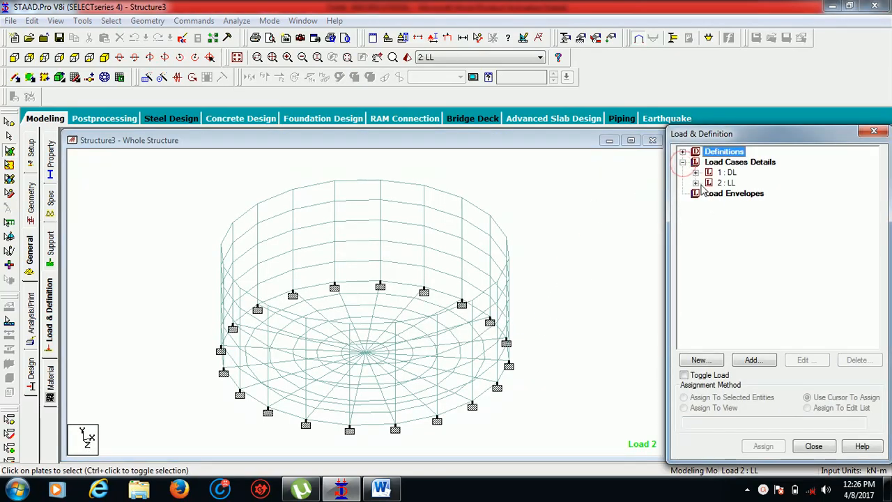
Step: Display the combined trapezoidal load under LL and examine its arrow direction and distribution around the top wall ring
{"action": "left_click", "coordinate": [695, 183]}
{"action": "left_click", "coordinate": [733, 204]}
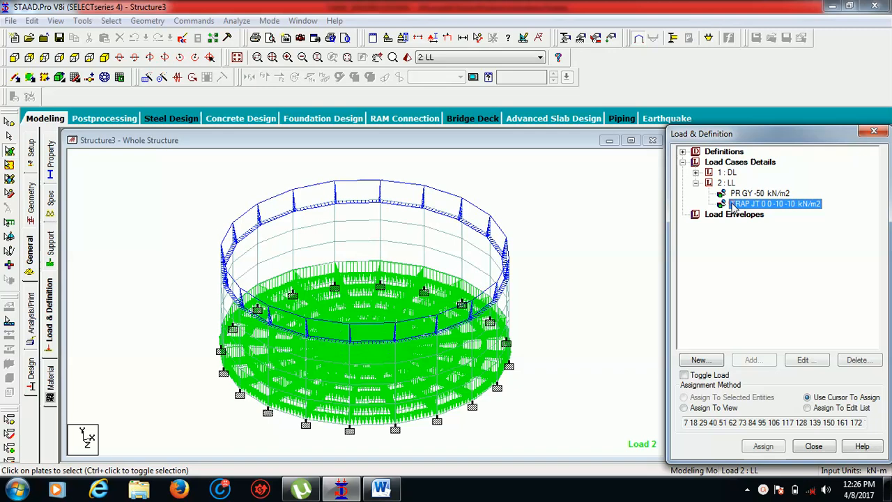
{"action": "left_click", "coordinate": [579, 261]}
{"action": "scroll", "coordinate": [481, 241], "scroll_direction": "up", "scroll_amount": 5}
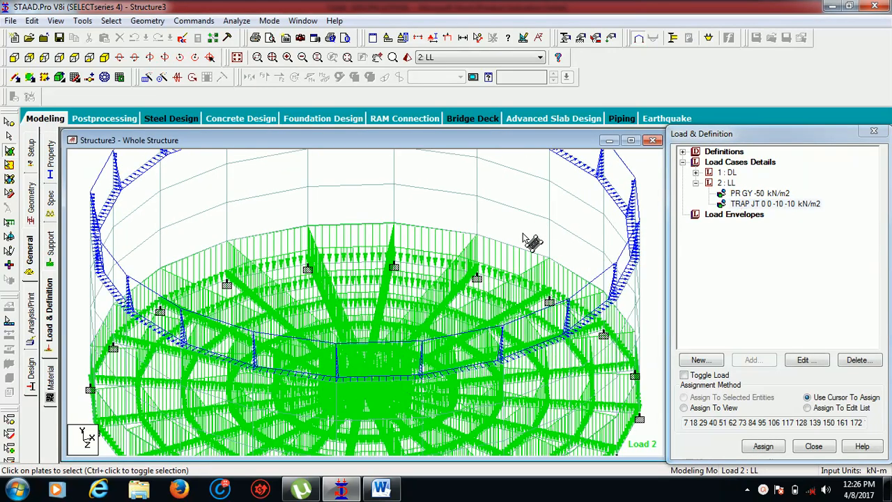
{"action": "scroll", "coordinate": [454, 259], "scroll_direction": "up", "scroll_amount": 3}
{"action": "scroll", "coordinate": [453, 249], "scroll_direction": "up", "scroll_amount": 3}
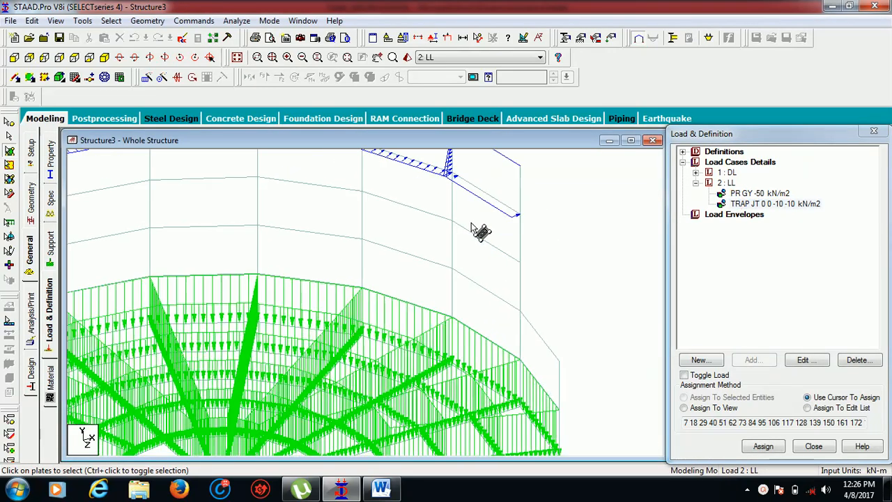
{"action": "middle_click_drag", "start_coordinate": [505, 242], "coordinate": [472, 307]}
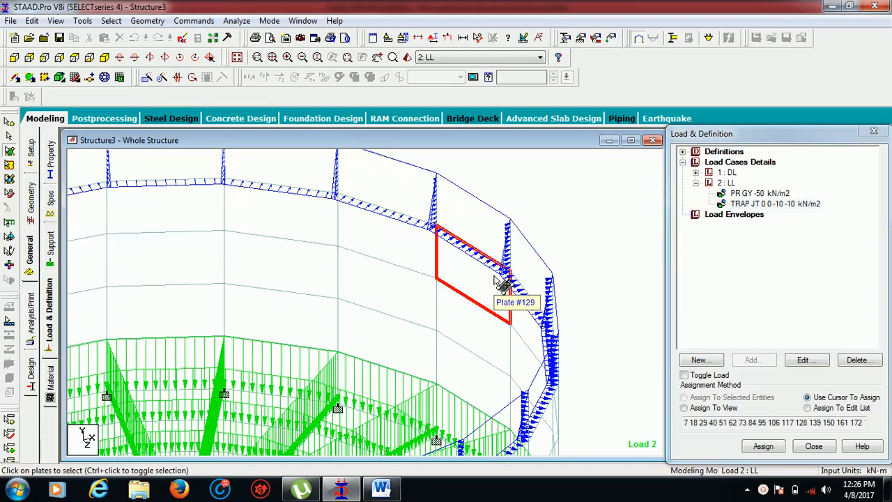
{"action": "scroll", "coordinate": [496, 285], "scroll_direction": "down", "scroll_amount": 5}
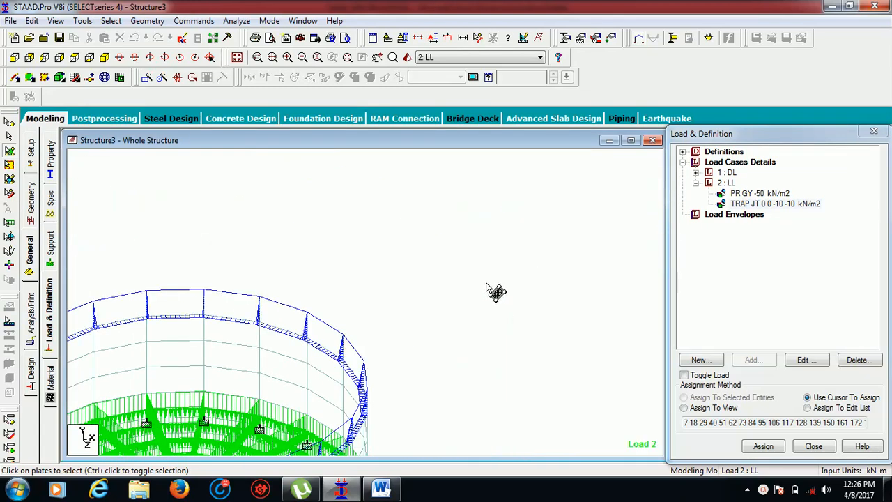
{"action": "middle_click_drag", "start_coordinate": [445, 292], "coordinate": [545, 210]}
{"action": "scroll", "coordinate": [535, 212], "scroll_direction": "down", "scroll_amount": 2}
Step: Start a hydrostatic plate load under load case LL and select the second wall ring from the top for it
{"action": "left_click", "coordinate": [708, 184]}
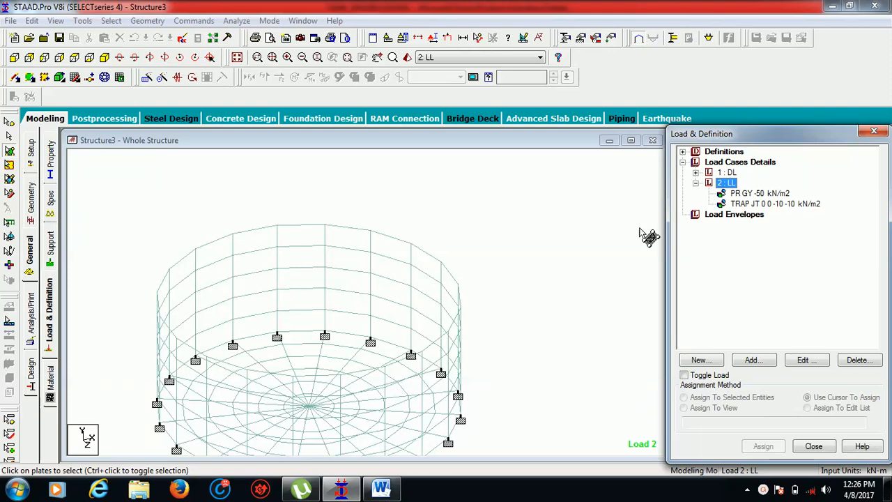
{"action": "middle_click_drag", "start_coordinate": [579, 276], "coordinate": [602, 227]}
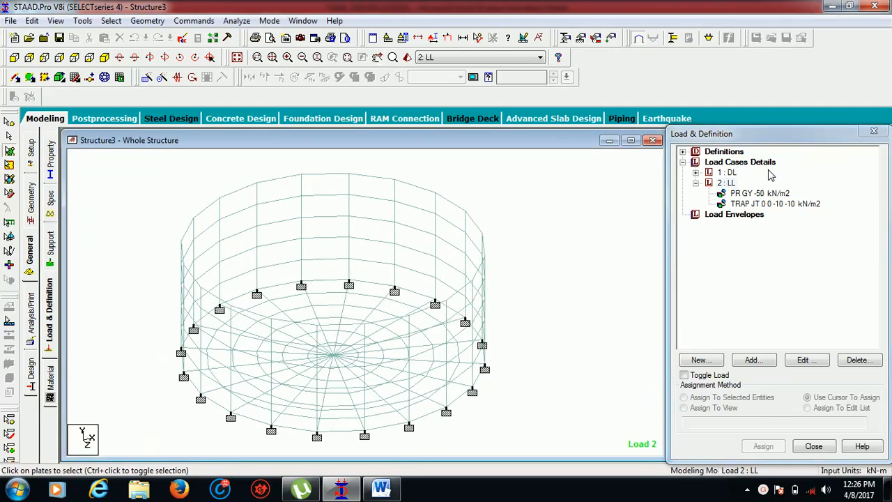
{"action": "left_click", "coordinate": [702, 359]}
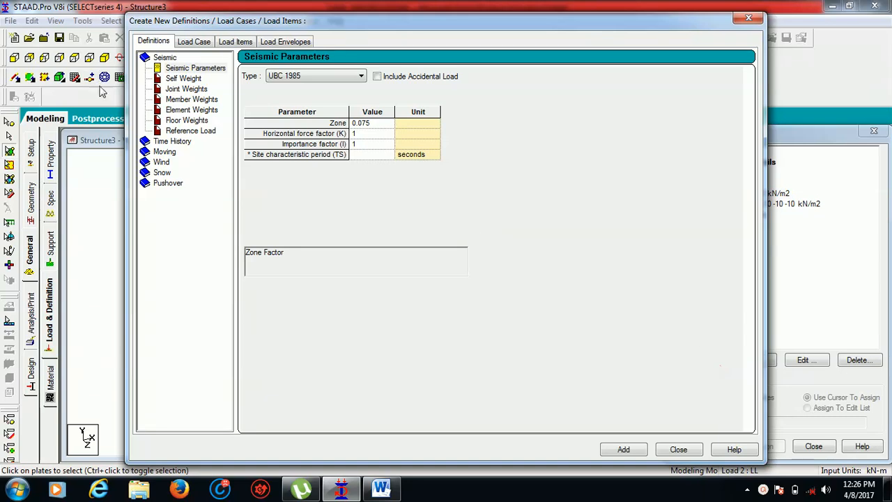
{"action": "left_click", "coordinate": [237, 42]}
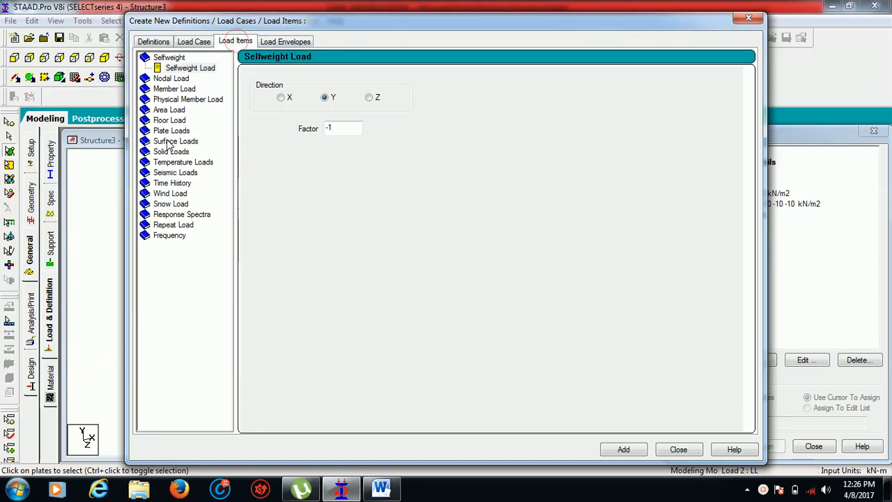
{"action": "left_click", "coordinate": [171, 131]}
{"action": "left_click", "coordinate": [176, 174]}
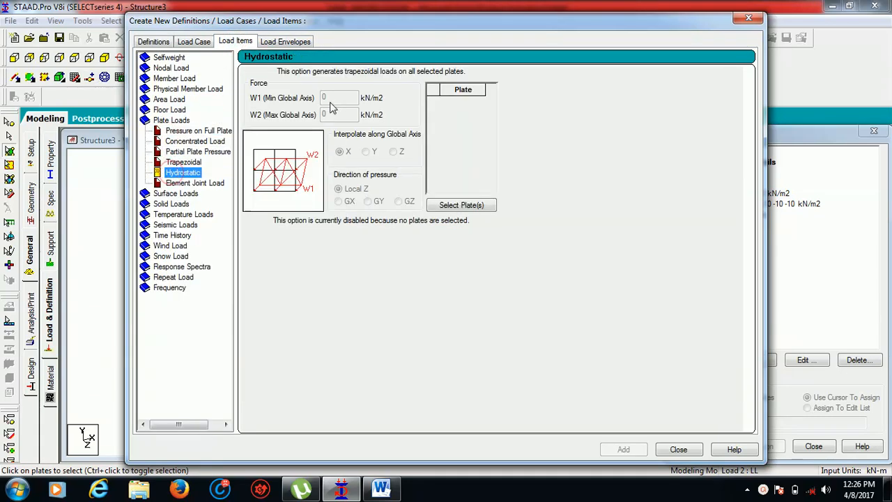
{"action": "left_click", "coordinate": [461, 205]}
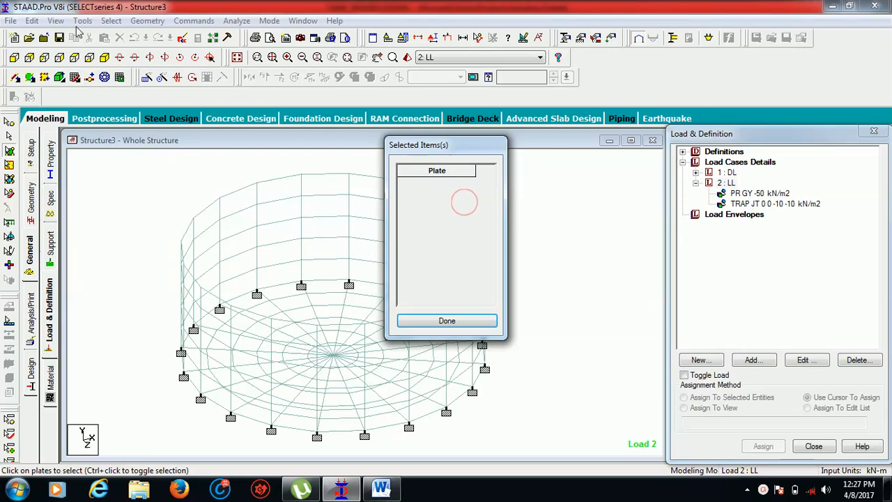
{"action": "left_click", "coordinate": [29, 58]}
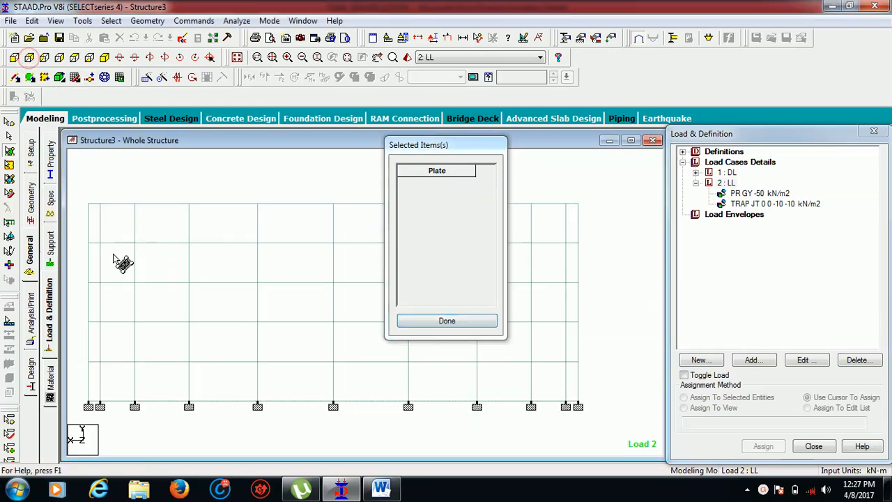
{"action": "left_click_drag", "start_coordinate": [81, 248], "coordinate": [615, 279]}
{"action": "left_click", "coordinate": [446, 321]}
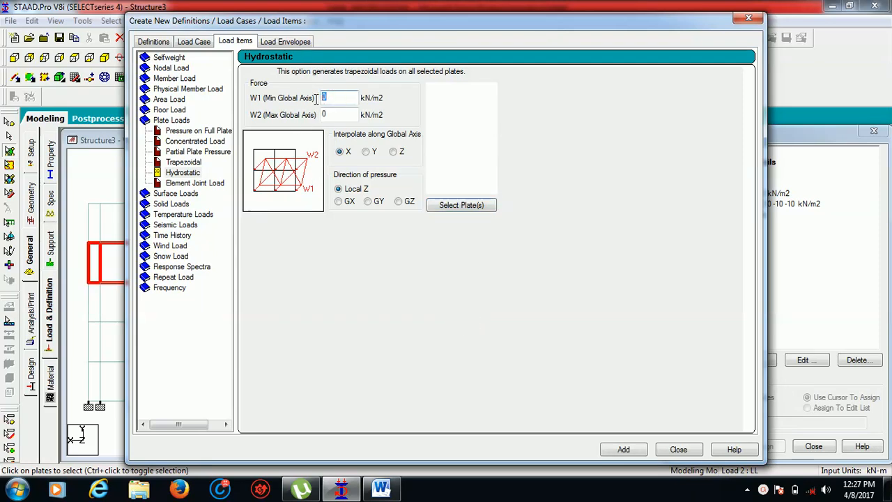
Step: Add the hydrostatic load with W1 of 10 and W2 of 20 kN/m2, interpolated along X and acting in local Z
{"action": "type", "text": "10"}
{"action": "type", "text": "20"}
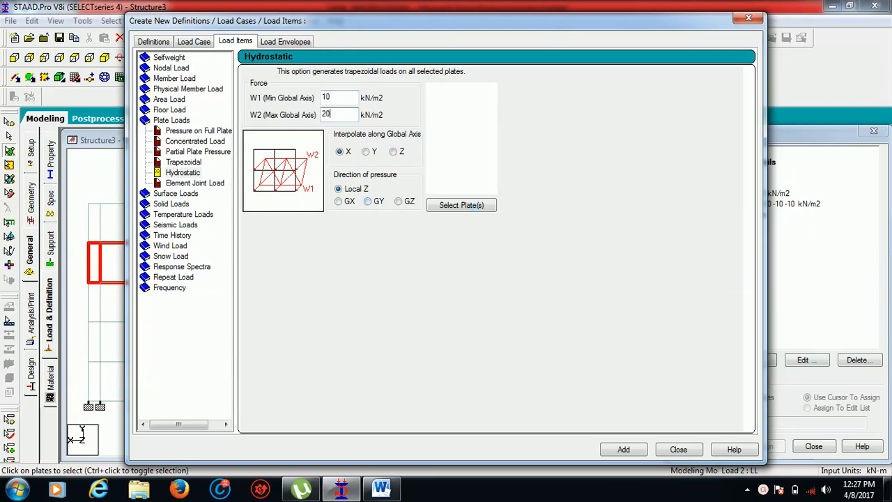
{"action": "left_click", "coordinate": [622, 450]}
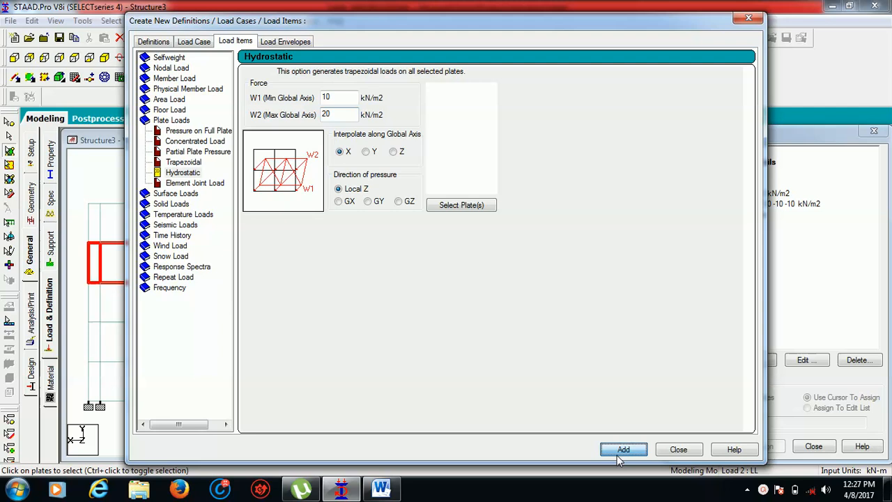
{"action": "left_click", "coordinate": [678, 450]}
Step: Change the trapezoidal joint load on plate 217 to -10, -10, -20 and -20 kN/m2 at nodes 1 to 4
{"action": "left_click", "coordinate": [840, 318]}
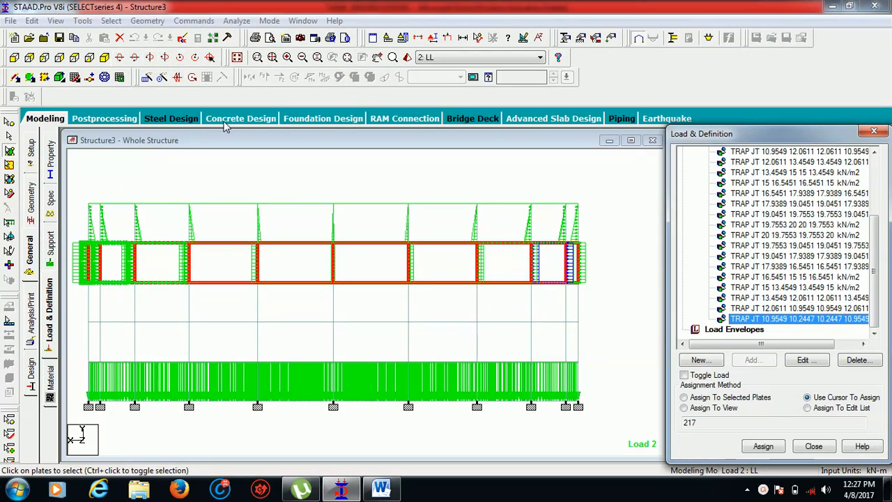
{"action": "left_click", "coordinate": [802, 360]}
{"action": "left_click_drag", "start_coordinate": [460, 228], "coordinate": [405, 228]}
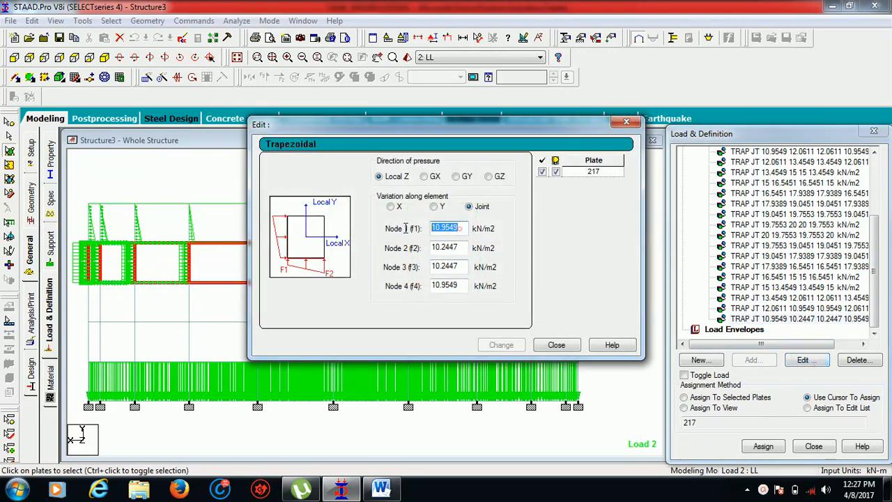
{"action": "type", "text": "-1"}
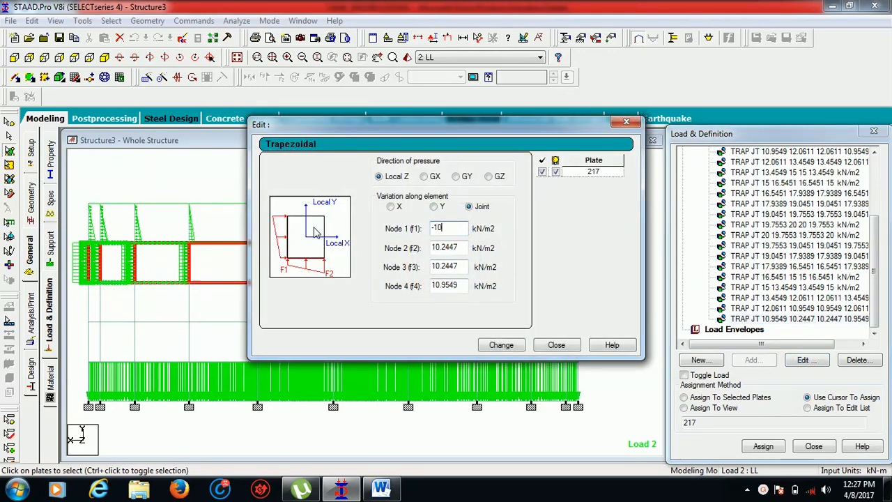
{"action": "type", "text": "0"}
{"action": "key", "text": "Tab"}
{"action": "type", "text": "-10"}
{"action": "key", "text": "Tab"}
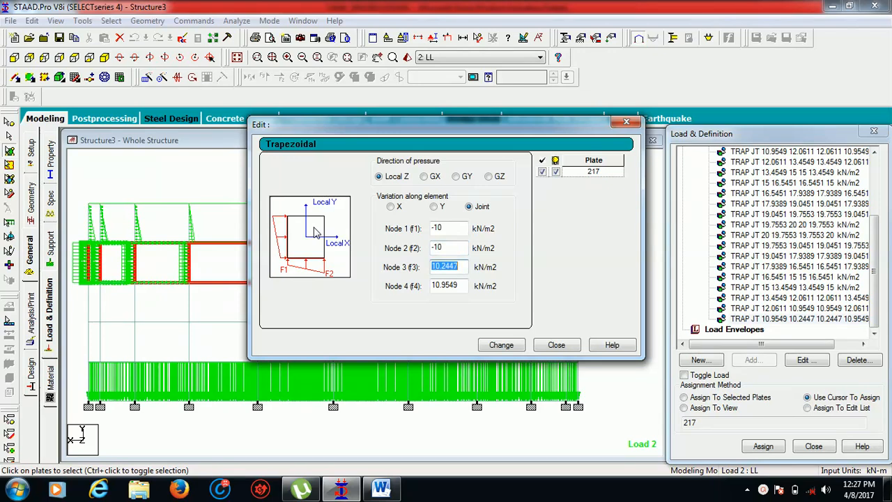
{"action": "type", "text": "-20"}
{"action": "key", "text": "Tab"}
{"action": "type", "text": "-20"}
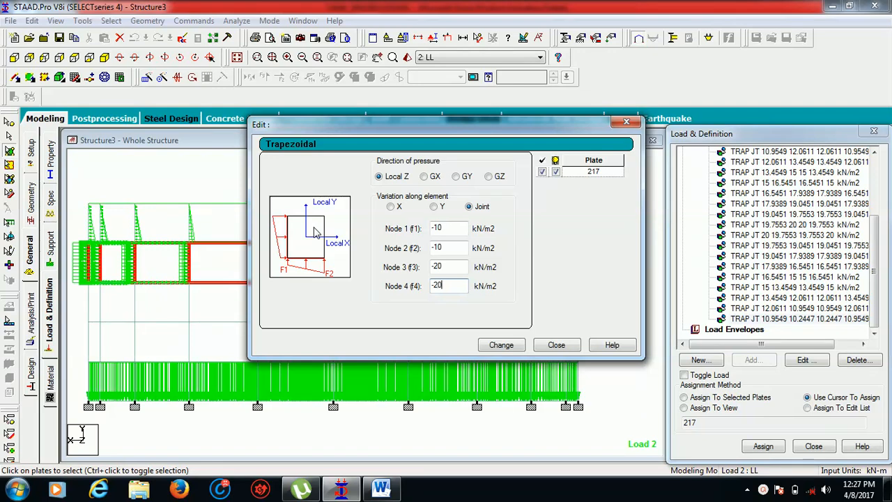
{"action": "left_click", "coordinate": [520, 346]}
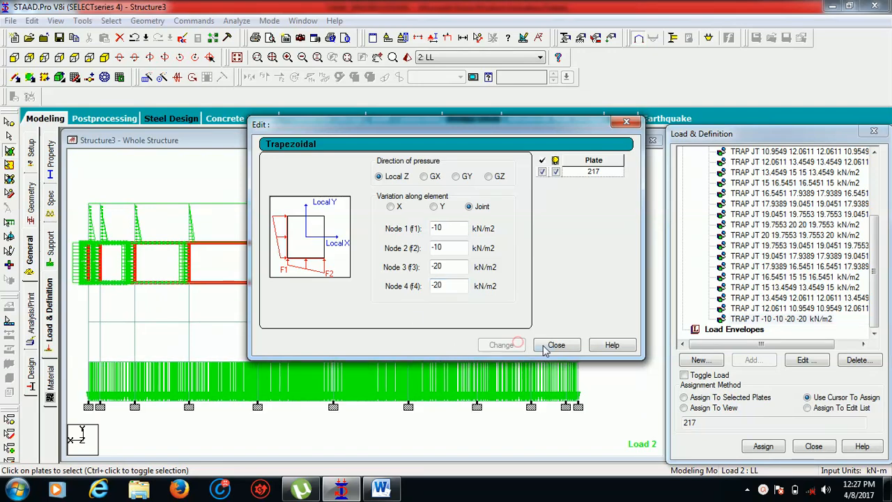
{"action": "left_click", "coordinate": [556, 345]}
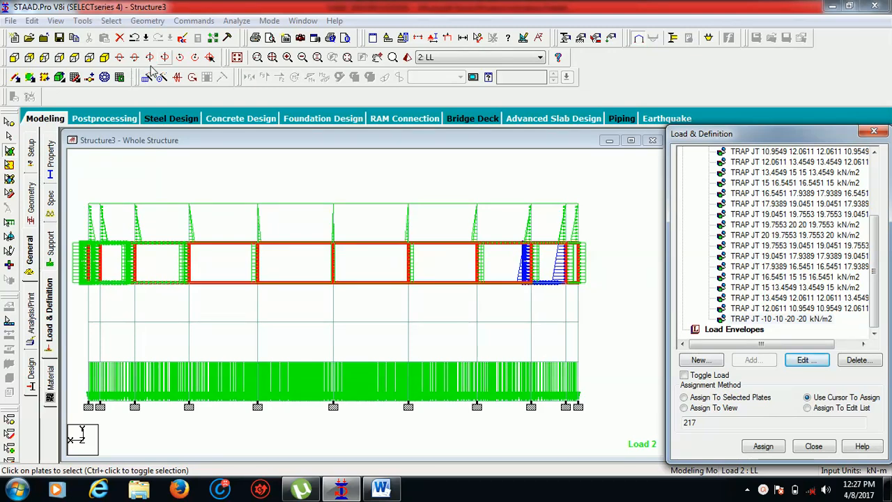
Step: Open the structure's command file for editing
{"action": "left_click", "coordinate": [180, 38]}
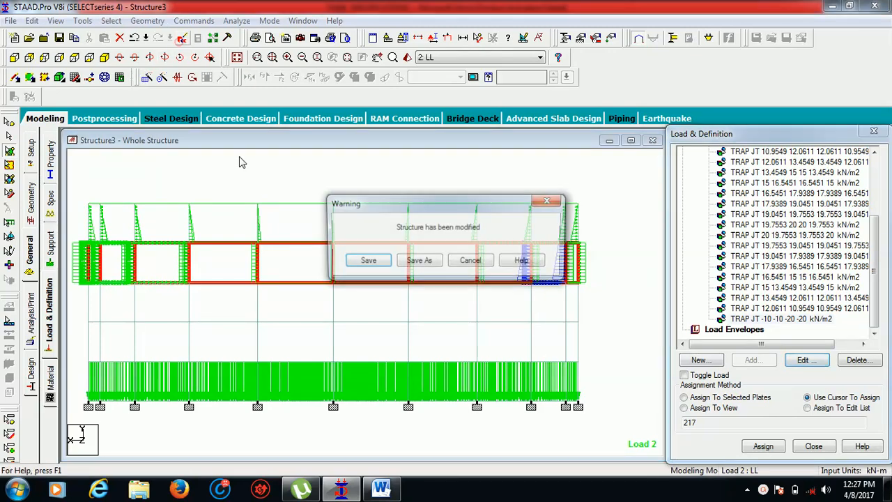
Step: Save the modified structure and, in its input file, extend the plate 217 TRAP JT line with plates 8 to 206 in increments of 11
{"action": "left_click", "coordinate": [373, 262]}
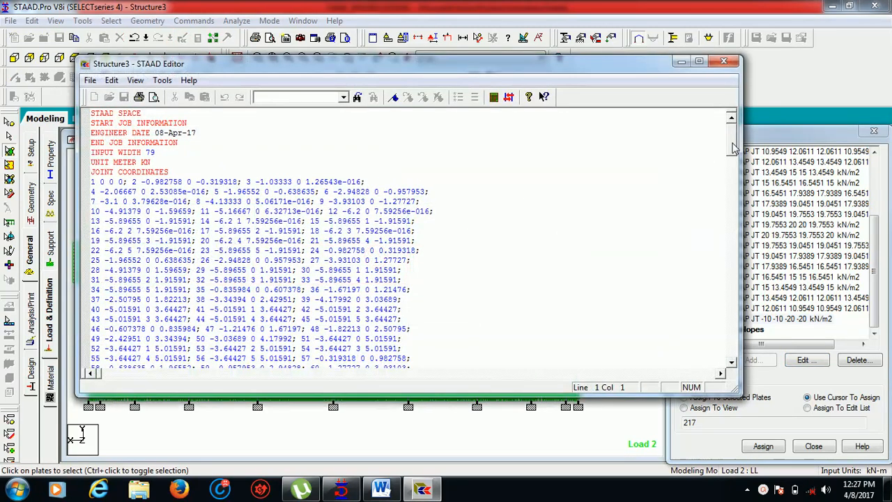
{"action": "left_click_drag", "start_coordinate": [733, 144], "coordinate": [722, 350]}
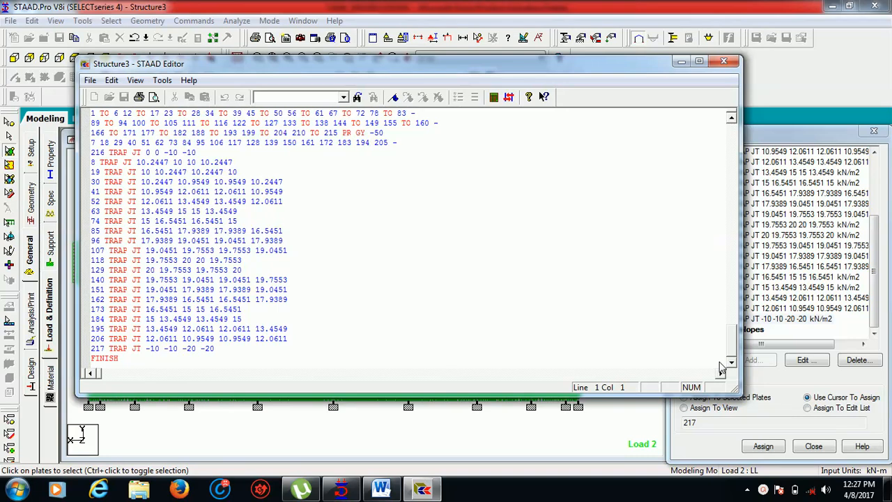
{"action": "left_click", "coordinate": [107, 348]}
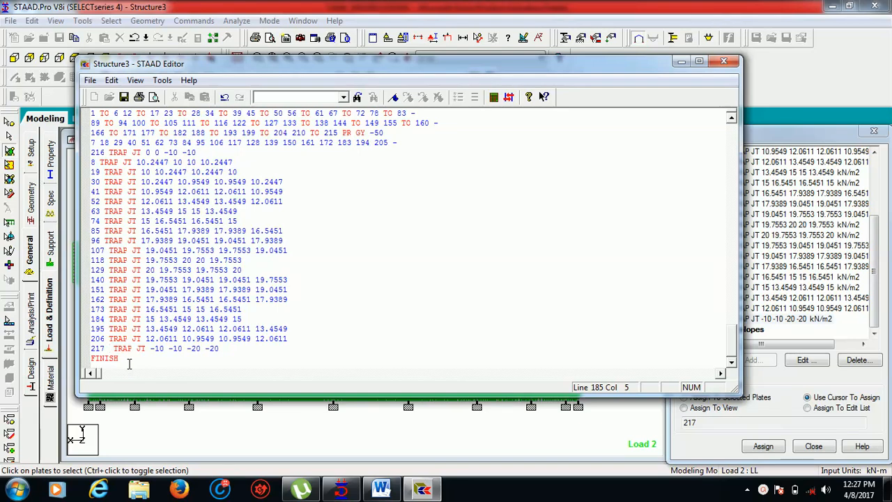
{"action": "type", "text": "8 19 30"}
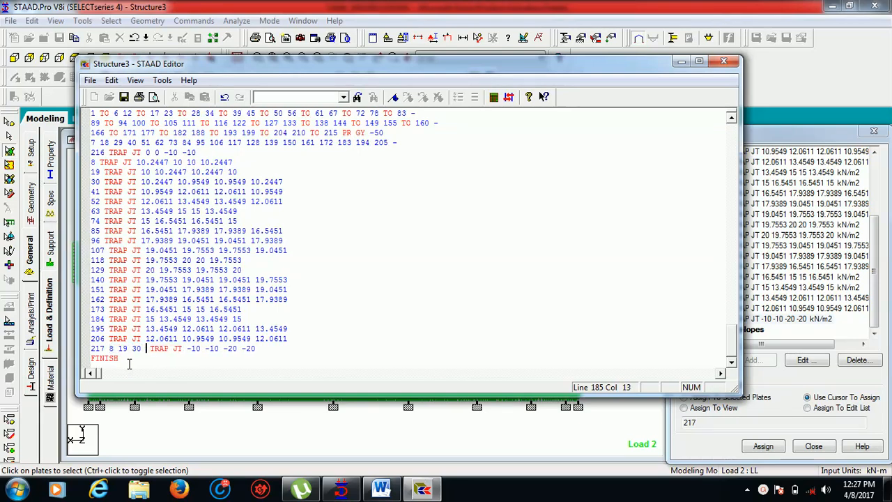
{"action": "type", "text": " 41 "}
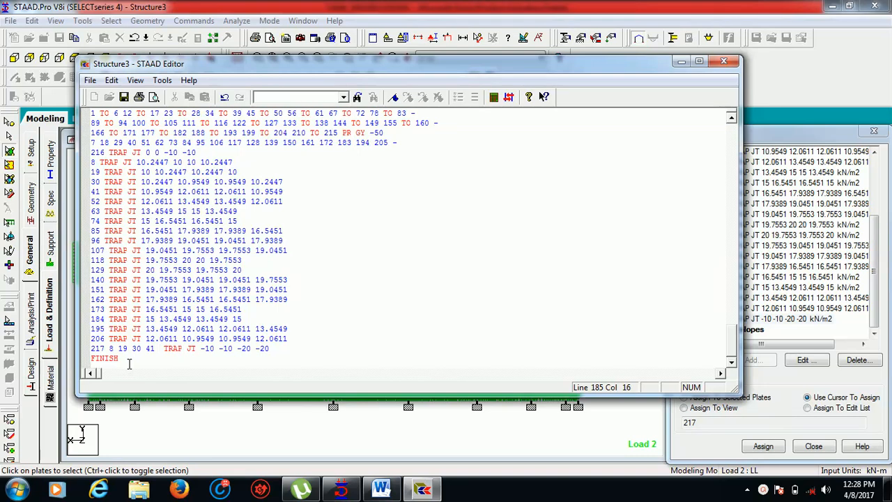
{"action": "type", "text": "52 "}
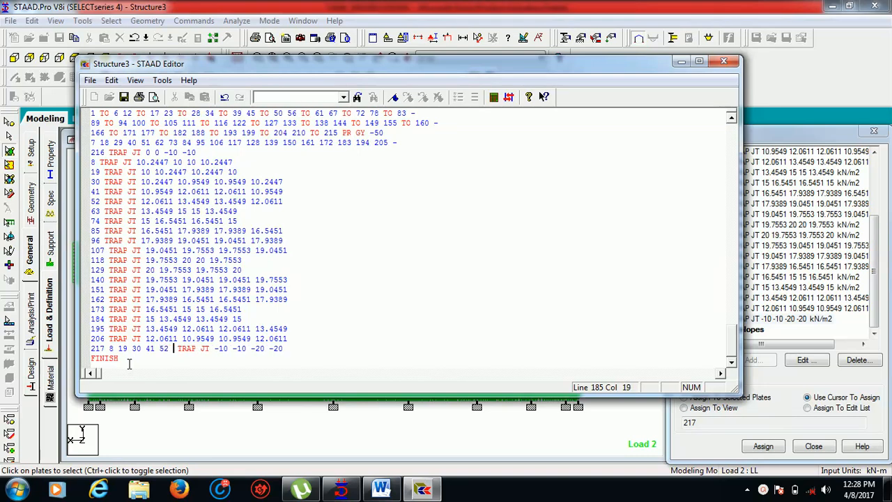
{"action": "type", "text": "63 "}
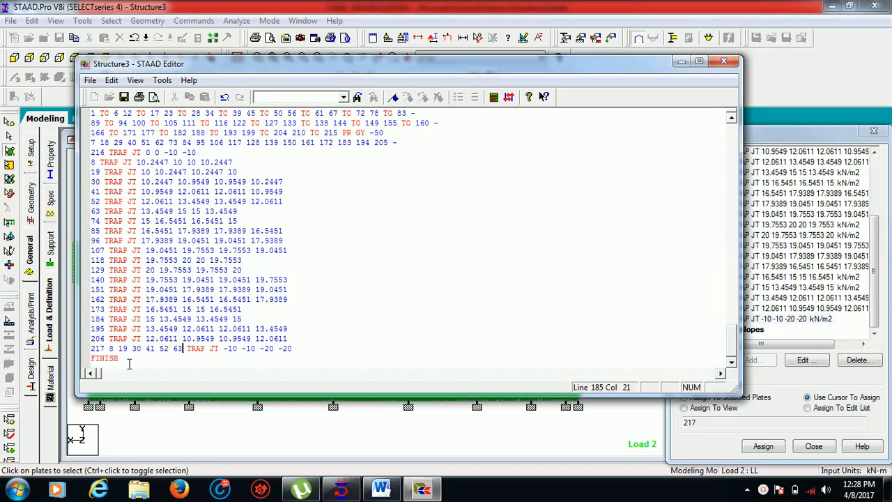
{"action": "type", "text": "74 "}
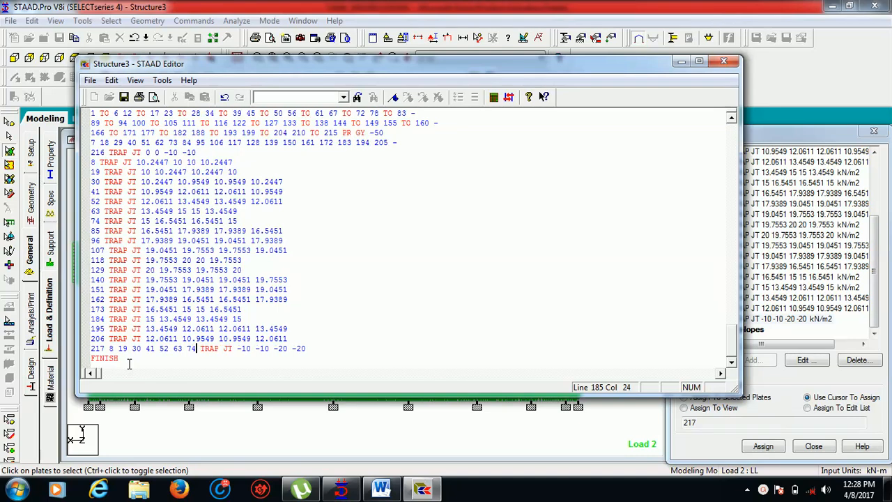
{"action": "type", "text": "85 9 "}
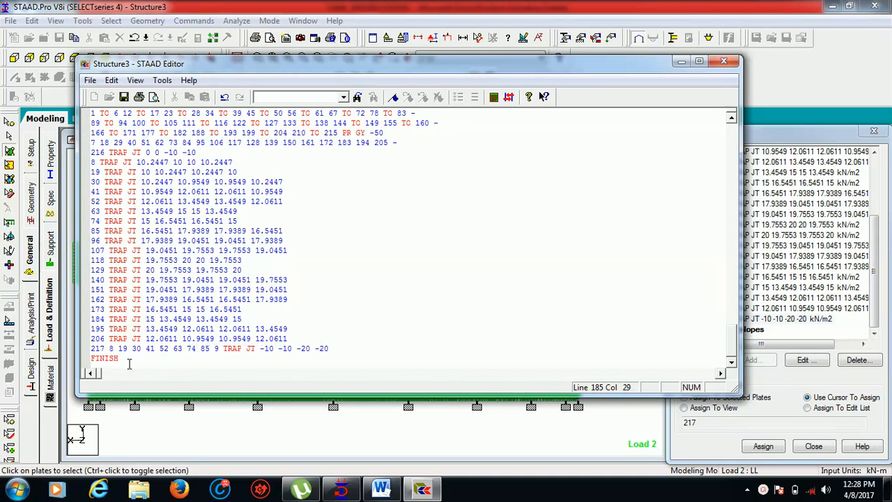
{"action": "type", "text": "6 1"}
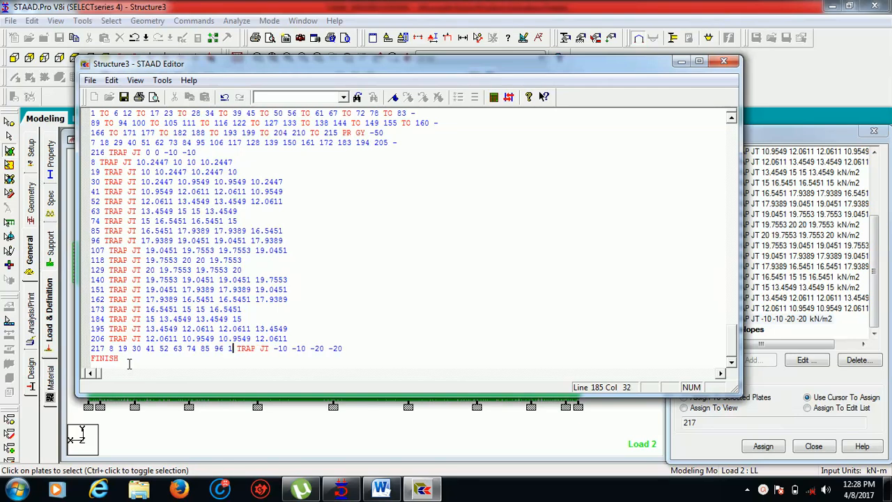
{"action": "type", "text": "07 11"}
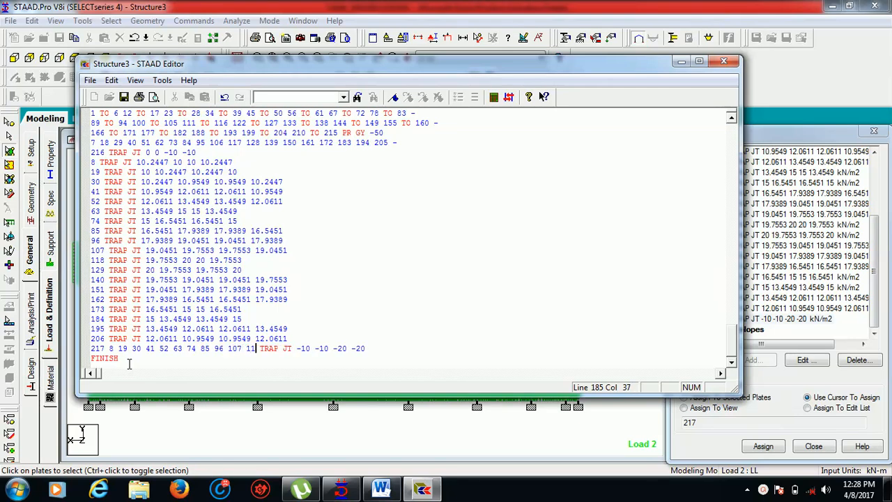
{"action": "type", "text": "8 "}
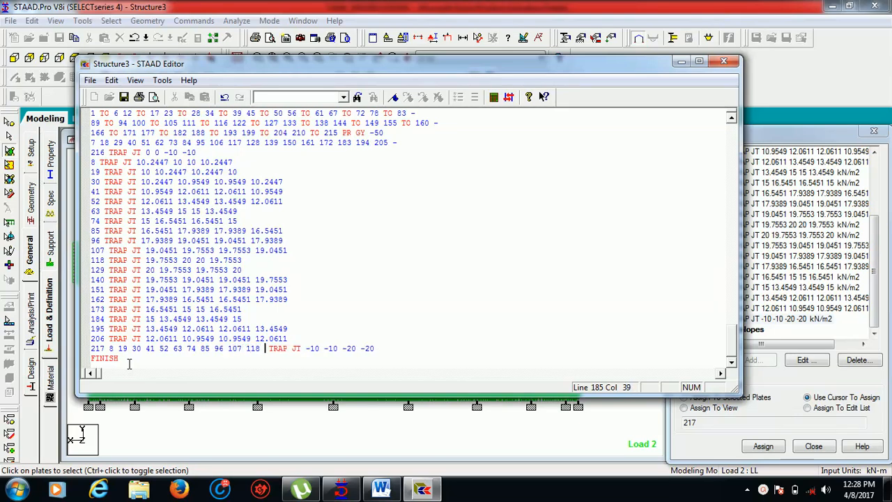
{"action": "type", "text": "129 "}
{"action": "type", "text": "14"}
{"action": "type", "text": "0"}
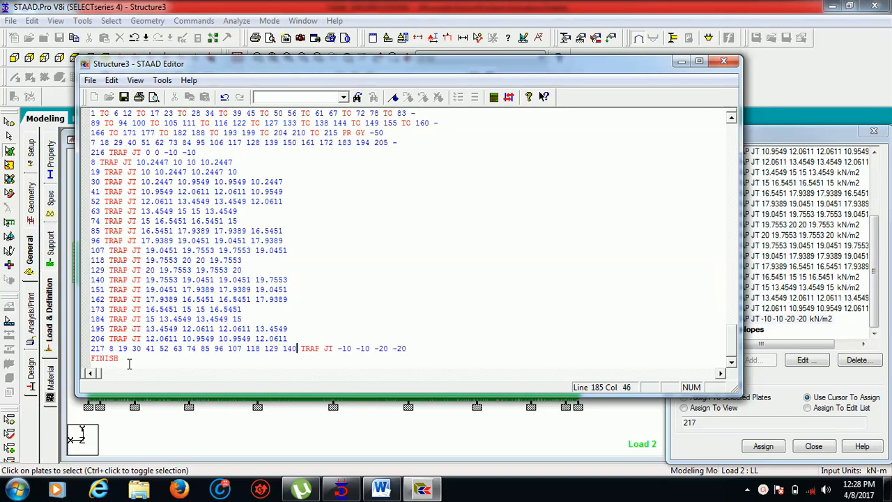
{"action": "type", "text": " 151 162"}
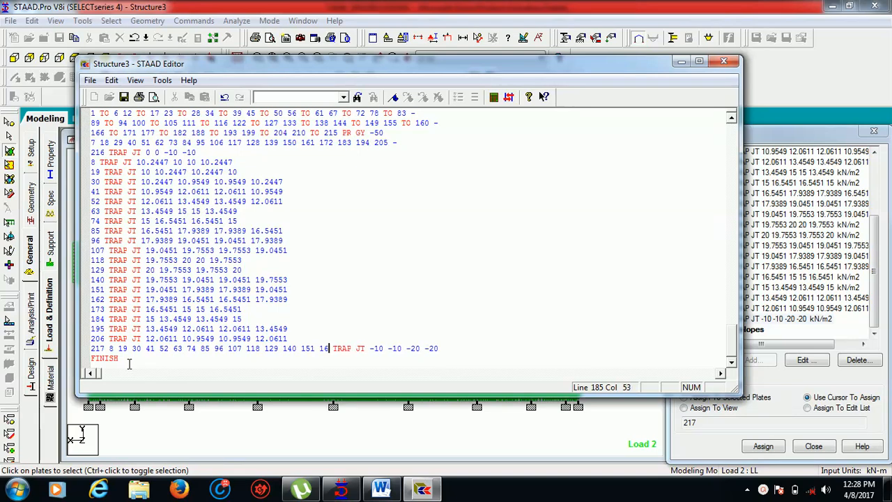
{"action": "type", "text": " 173"}
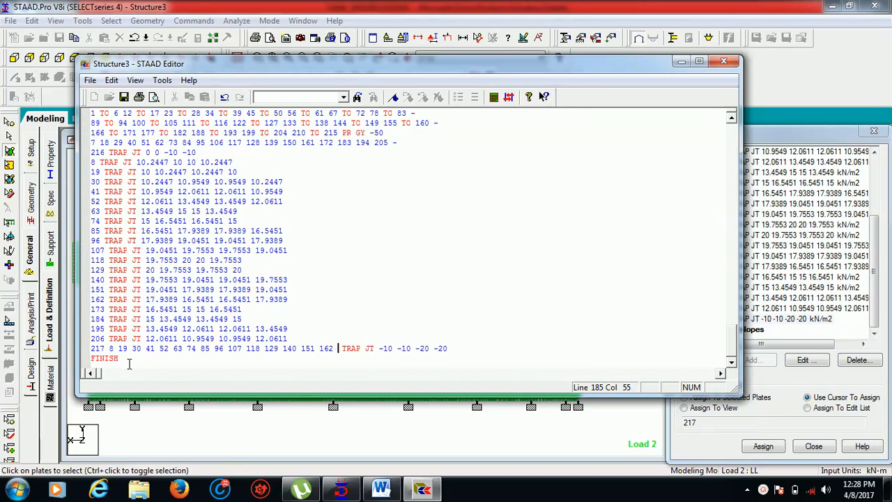
{"action": "type", "text": " 184"}
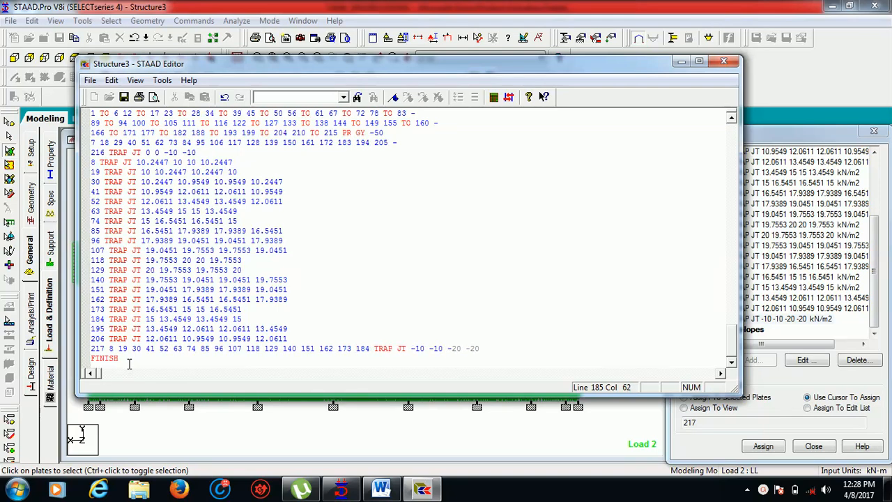
{"action": "type", "text": " 195 206"}
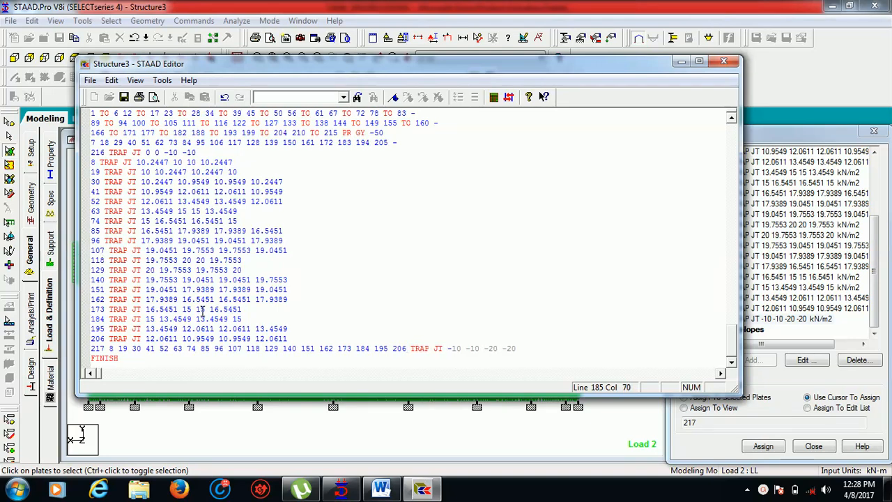
Step: Delete the separate TRAP JT lines for plates 8 to 206, then save and close the input file
{"action": "left_click_drag", "start_coordinate": [287, 339], "coordinate": [109, 167]}
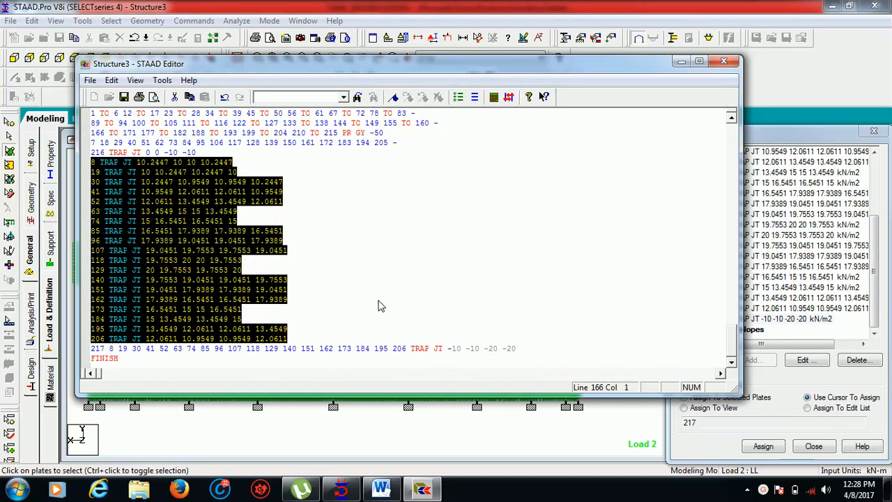
{"action": "key", "text": "BackSpace"}
{"action": "key", "text": "BackSpace"}
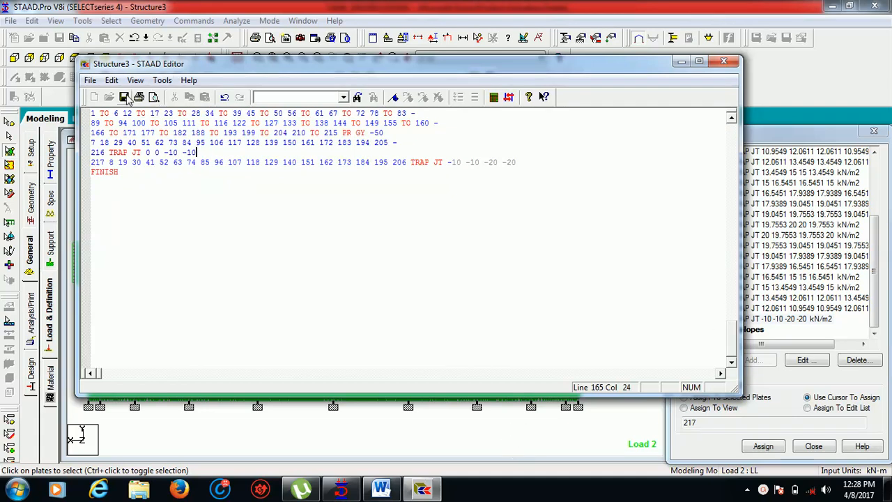
{"action": "left_click", "coordinate": [722, 62]}
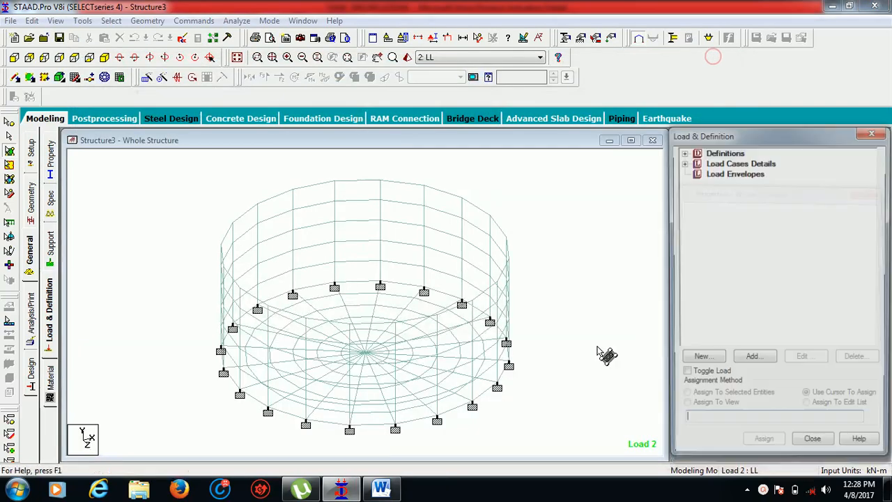
Step: Display the TRAP JT -10 -10 -20 -20 load of load case 2: LL on the tank wall
{"action": "left_click", "coordinate": [682, 162]}
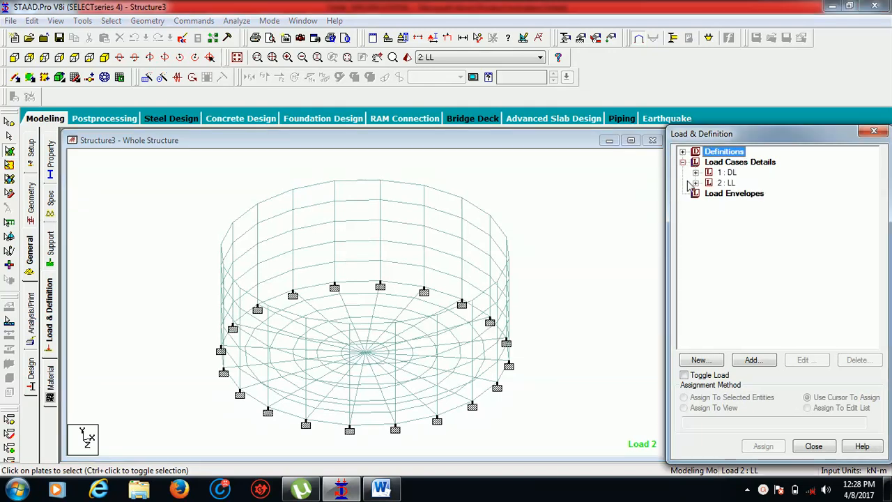
{"action": "left_click", "coordinate": [696, 182]}
{"action": "left_click", "coordinate": [737, 214]}
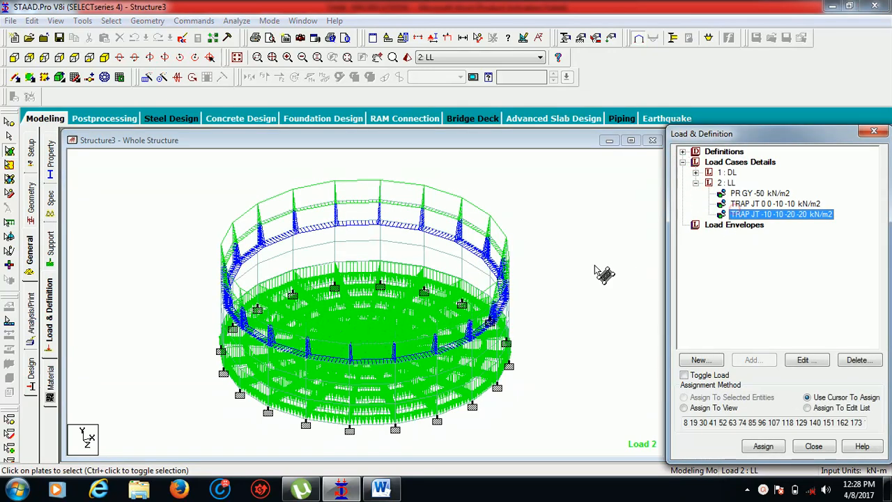
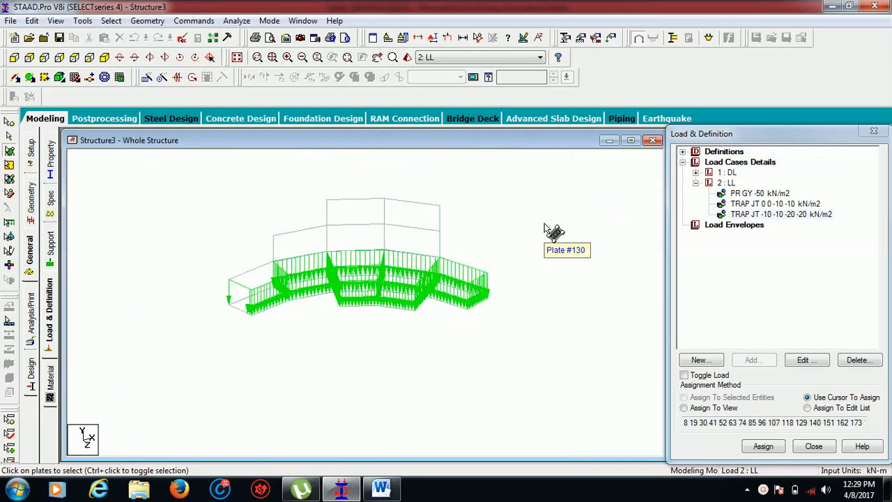
Step: Start a new hydrostatic plate load in load case 2: LL and select the third ring of wall plates from the top
{"action": "left_click", "coordinate": [721, 184]}
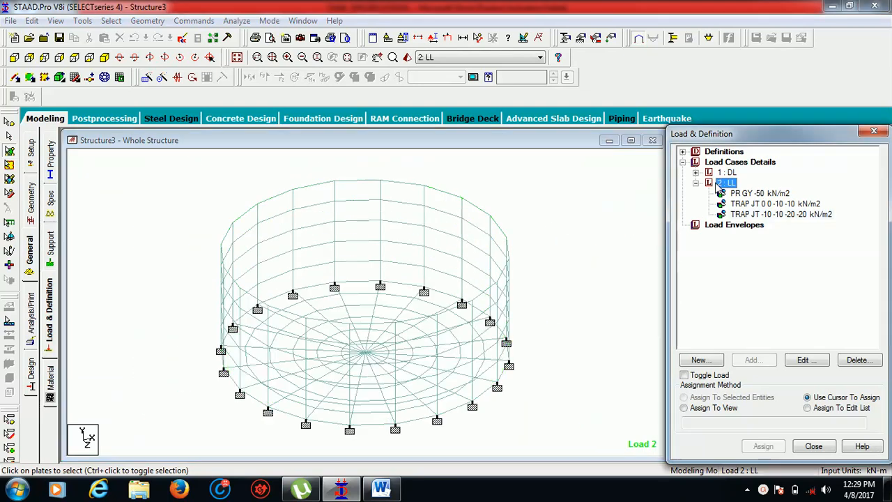
{"action": "left_click", "coordinate": [698, 360]}
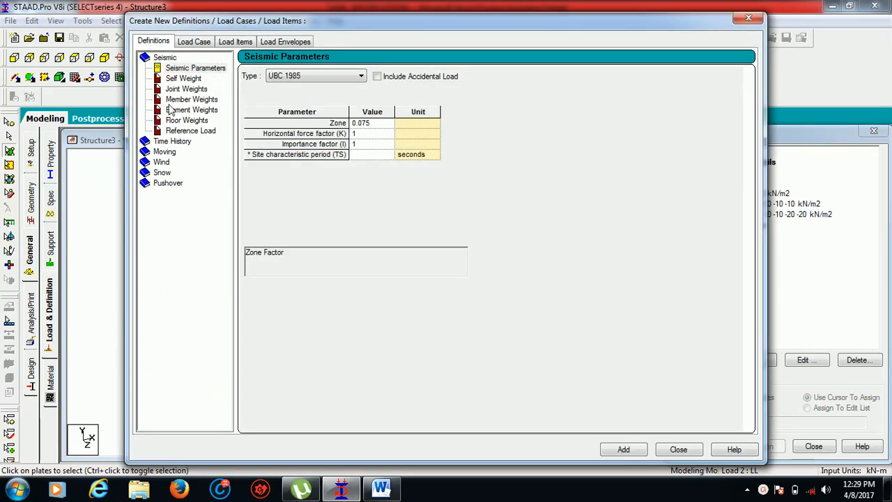
{"action": "left_click", "coordinate": [235, 42]}
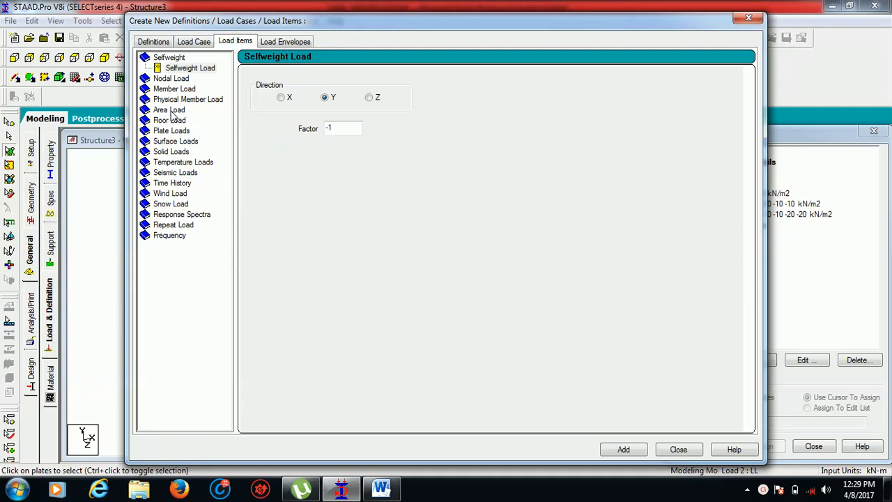
{"action": "left_click", "coordinate": [174, 131]}
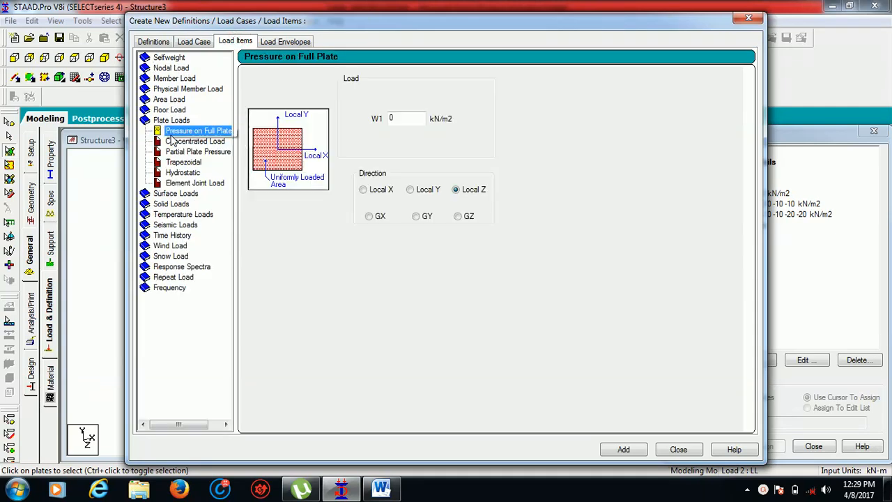
{"action": "left_click", "coordinate": [182, 172]}
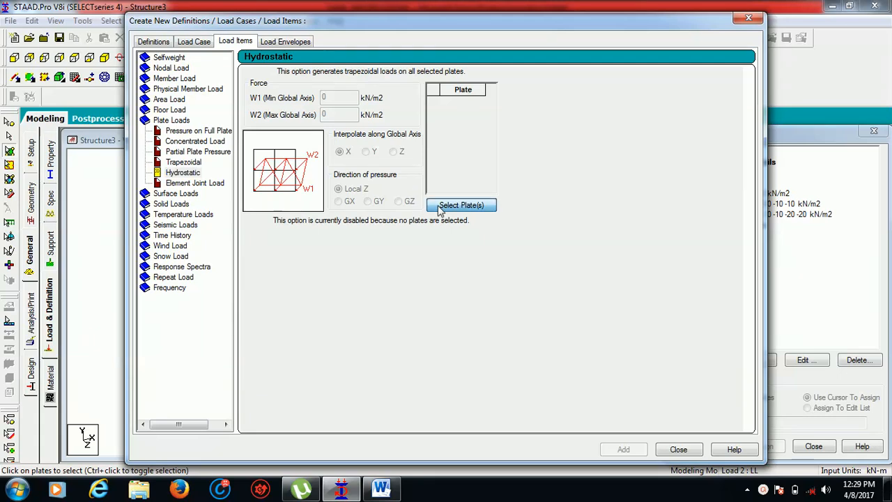
{"action": "left_click", "coordinate": [440, 206]}
{"action": "left_click", "coordinate": [29, 57]}
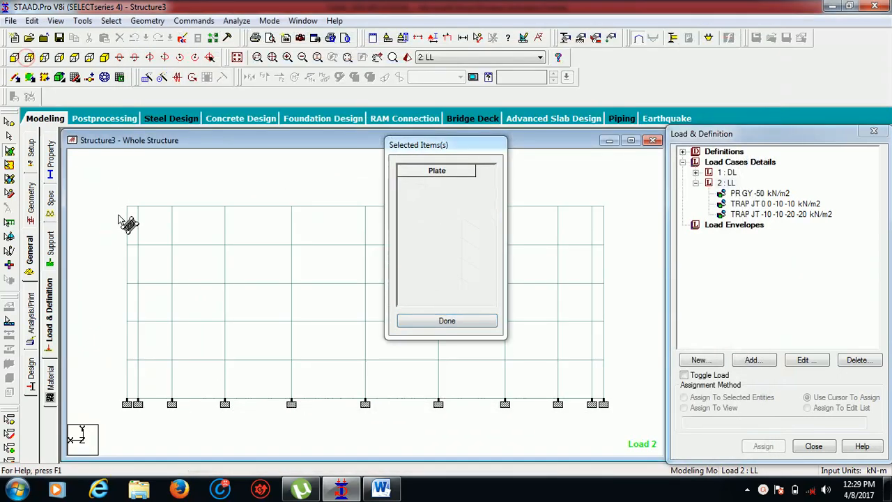
{"action": "left_click_drag", "start_coordinate": [118, 291], "coordinate": [621, 319]}
{"action": "left_click", "coordinate": [486, 322]}
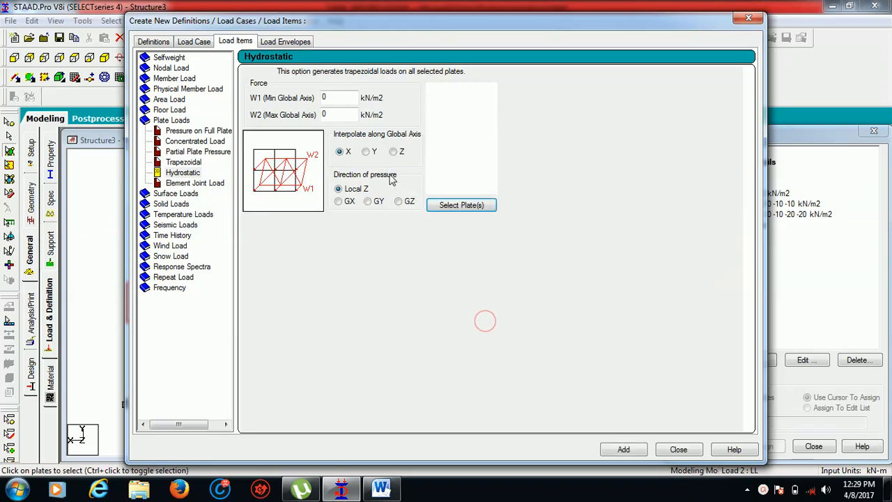
Step: Set the hydrostatic pressures W1 to 20 and W2 to 30 kN/m2 and add the load to the selected plates
{"action": "double_click", "coordinate": [342, 98]}
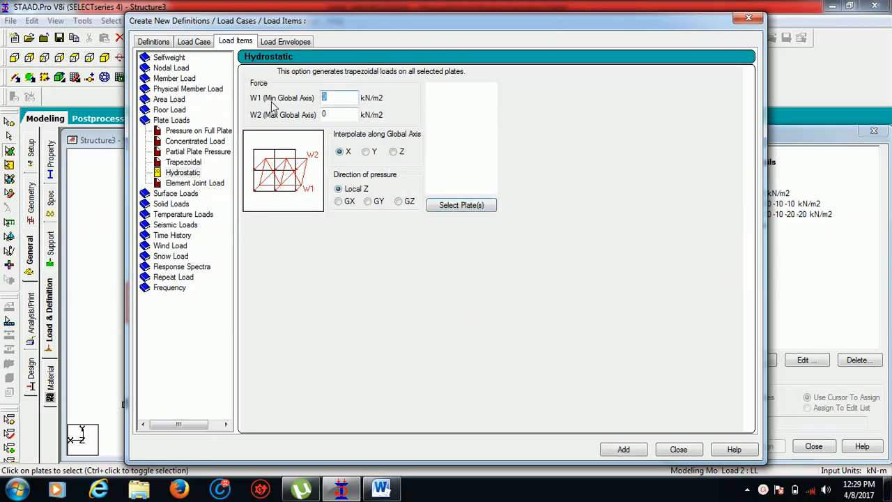
{"action": "type", "text": "20"}
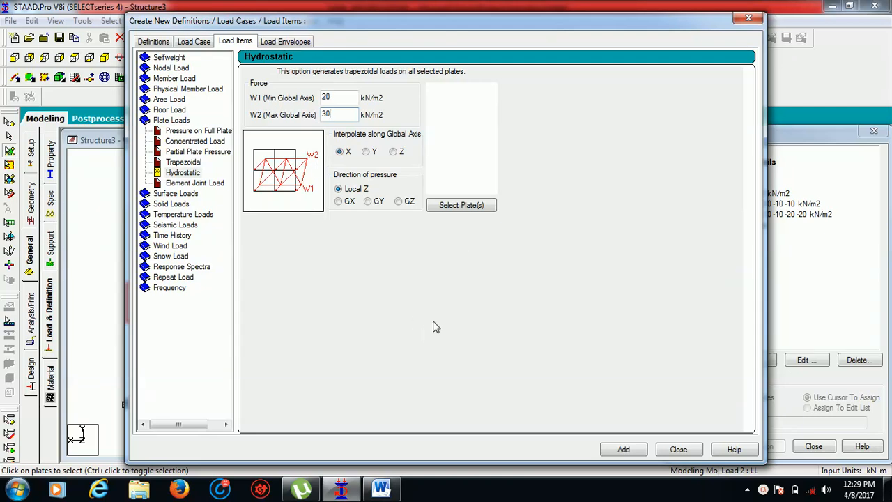
{"action": "left_click", "coordinate": [624, 450]}
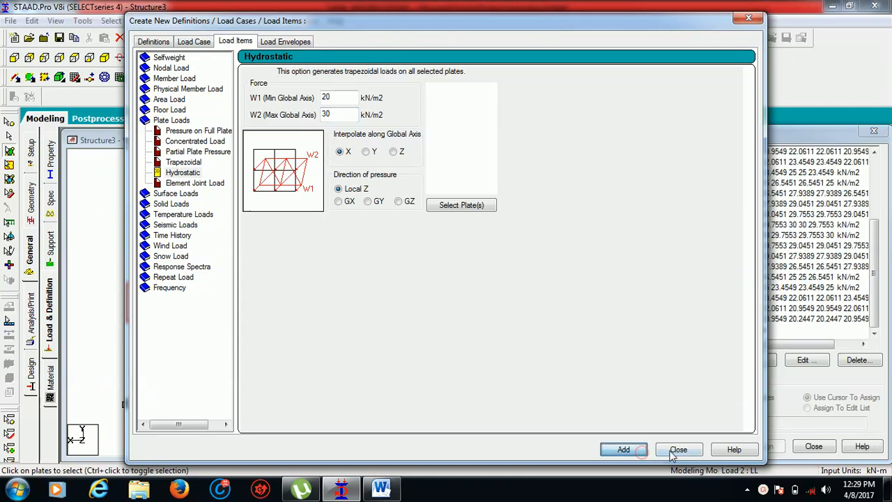
{"action": "left_click", "coordinate": [676, 449]}
Step: Set plate 218's trapezoidal joint load in load case 2: LL to -20, -20, -30 and -30 kN/m2 at nodes 1 to 4
{"action": "left_click", "coordinate": [795, 318]}
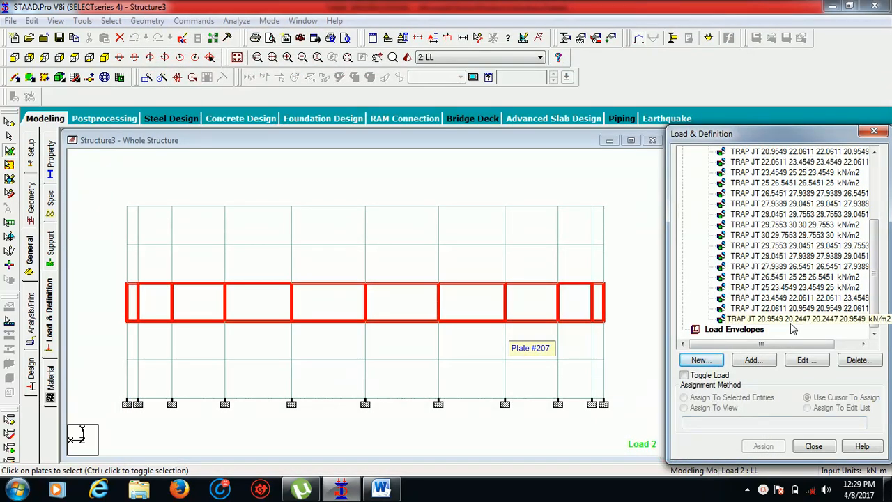
{"action": "left_click", "coordinate": [803, 360]}
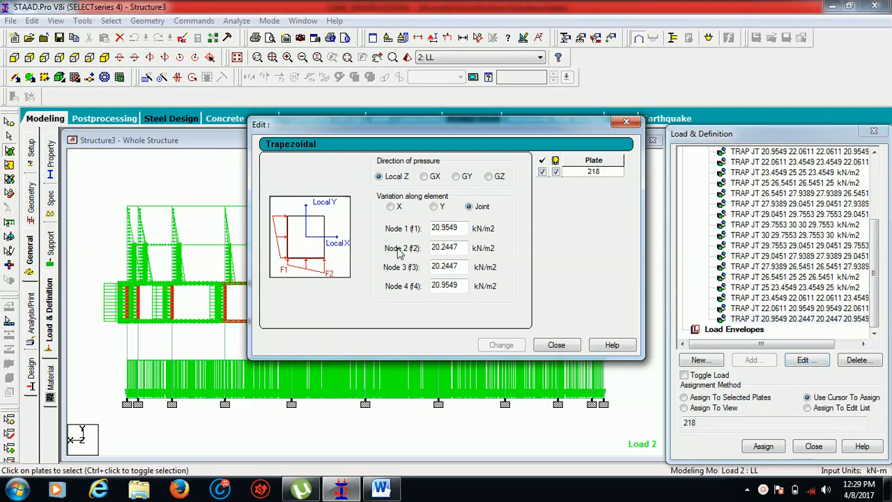
{"action": "left_click_drag", "start_coordinate": [457, 232], "coordinate": [424, 230]}
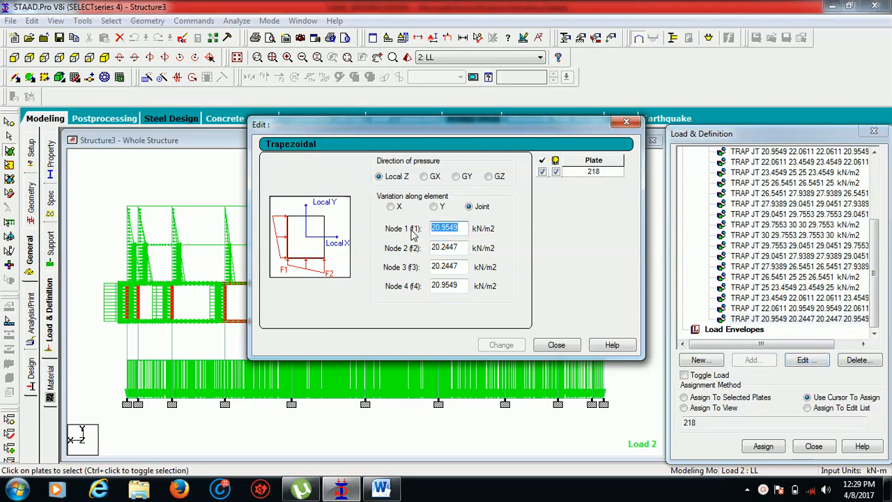
{"action": "type", "text": "-20"}
{"action": "key", "text": "Tab"}
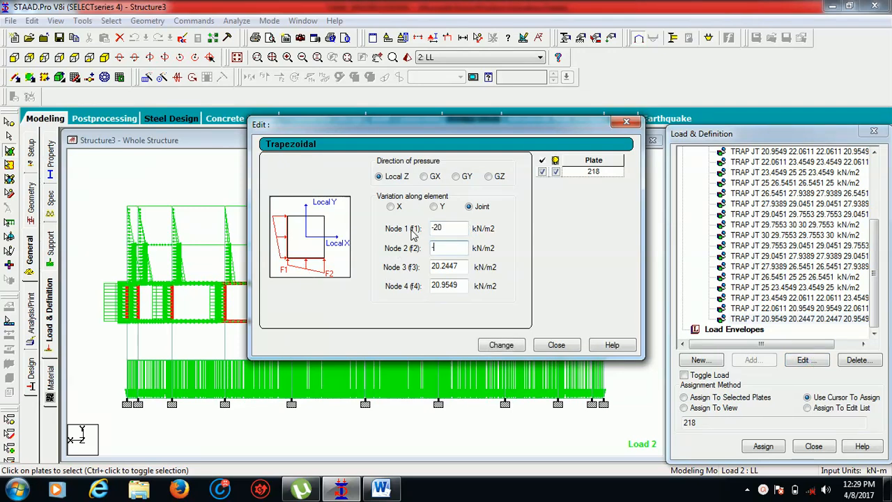
{"action": "key", "text": "Tab"}
{"action": "key", "text": "Tab"}
{"action": "type", "text": "-"}
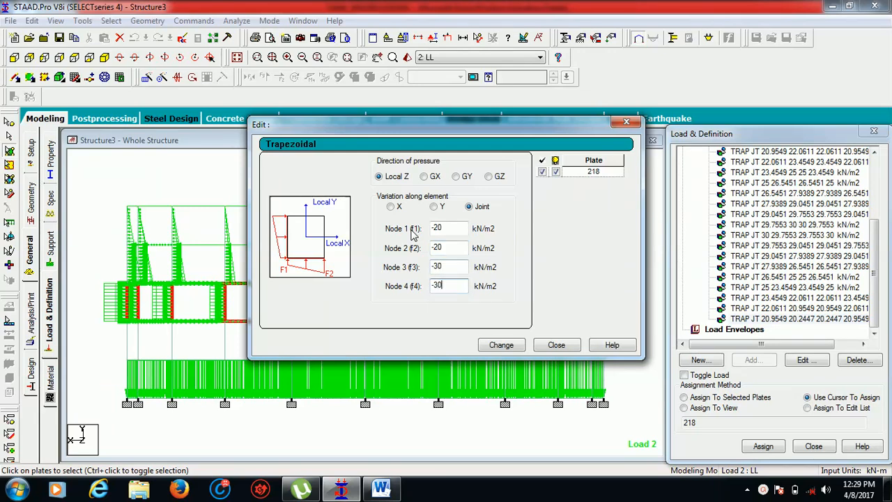
{"action": "left_click", "coordinate": [501, 345]}
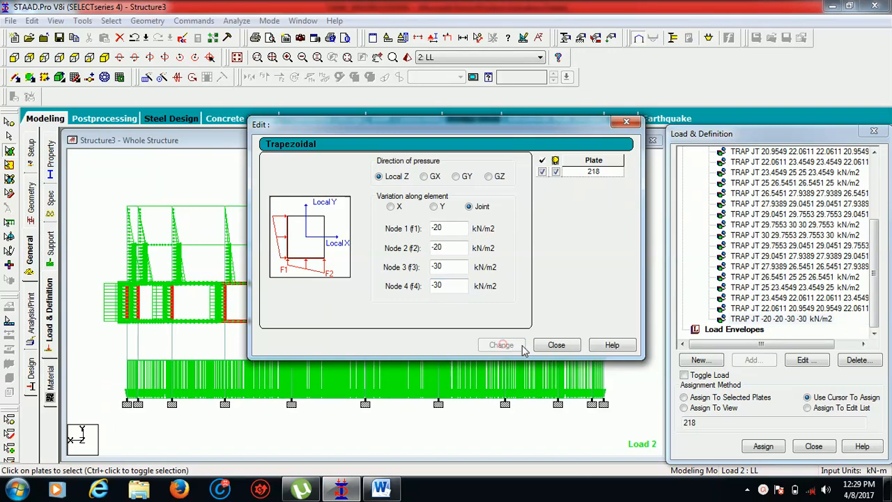
{"action": "left_click", "coordinate": [542, 345]}
Step: Display the TRAP JT -20 -20 -30 -30 load and examine it on the tank wall in isometric view
{"action": "left_click", "coordinate": [749, 320]}
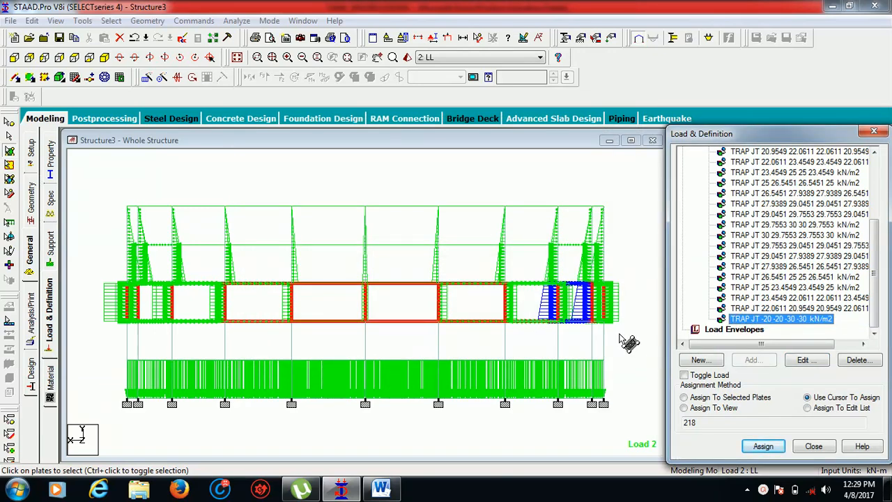
{"action": "left_click", "coordinate": [798, 360]}
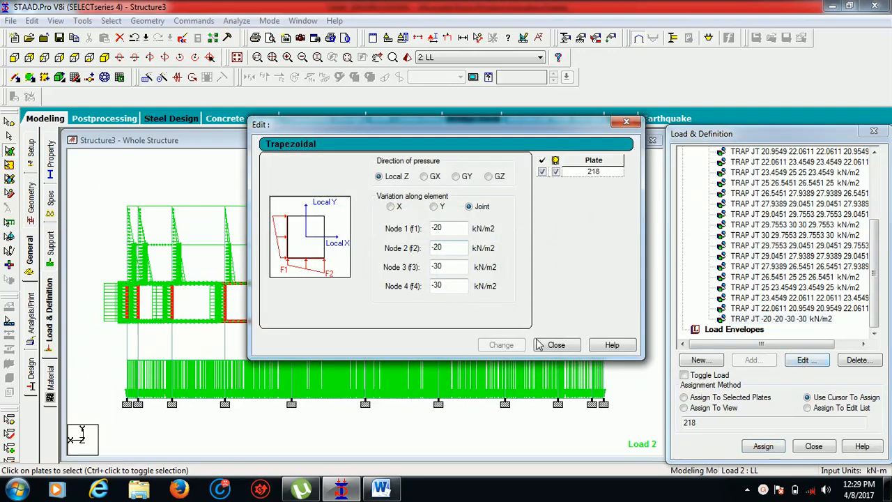
{"action": "left_click", "coordinate": [558, 345]}
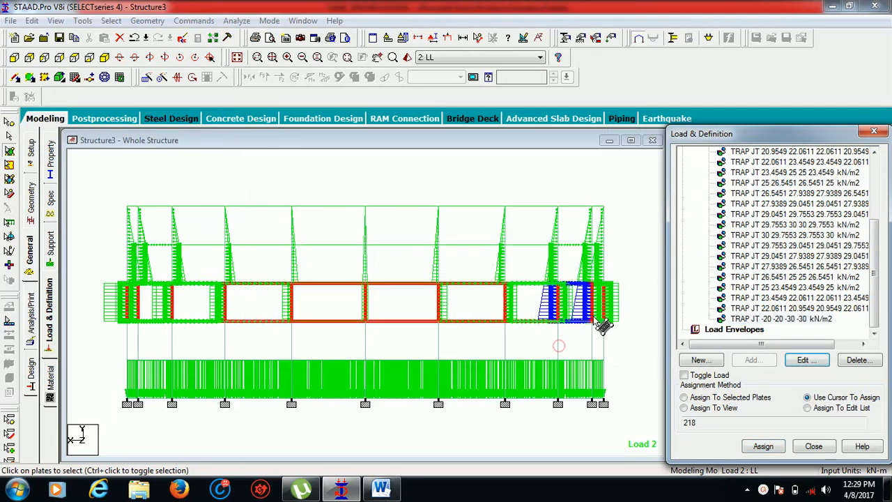
{"action": "left_click", "coordinate": [777, 319]}
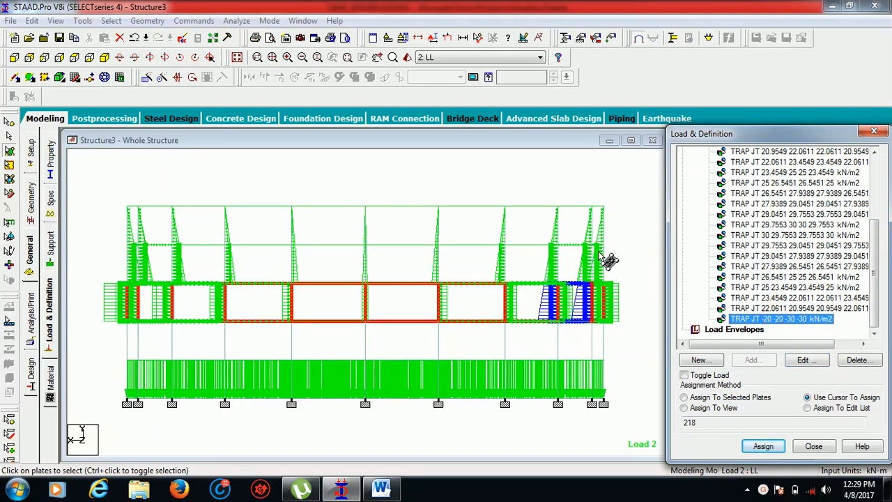
{"action": "middle_click_drag", "start_coordinate": [600, 259], "coordinate": [556, 290]}
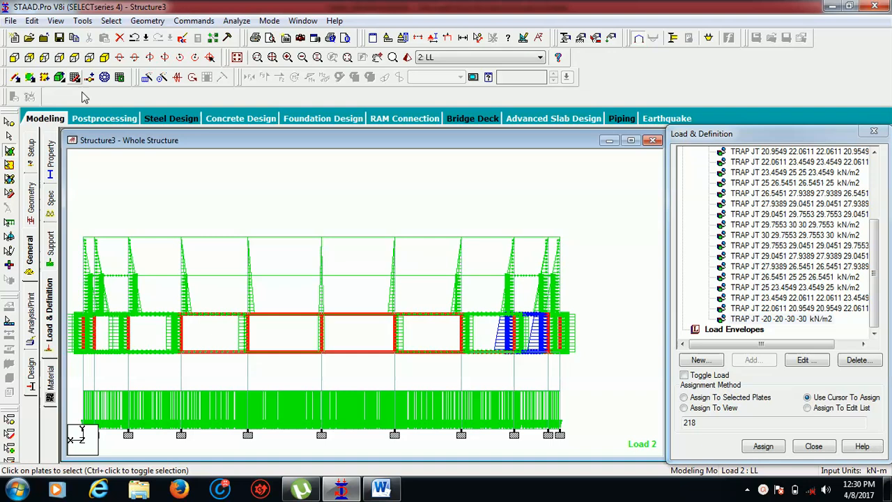
{"action": "left_click", "coordinate": [105, 57]}
{"action": "scroll", "coordinate": [139, 344], "scroll_direction": "up", "scroll_amount": 3}
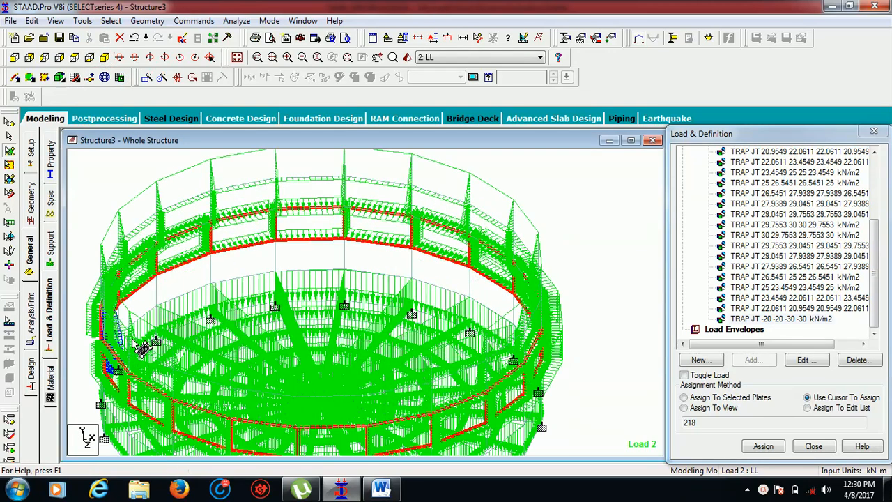
{"action": "scroll", "coordinate": [140, 344], "scroll_direction": "up", "scroll_amount": 5}
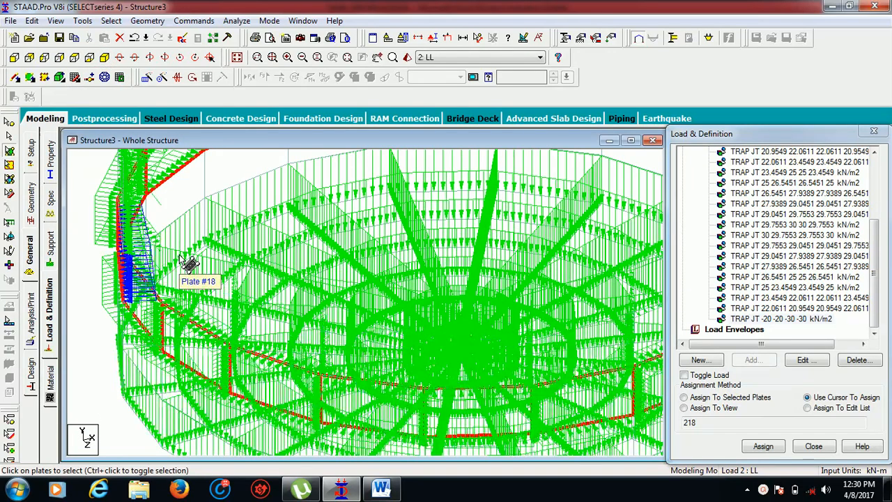
{"action": "left_click", "coordinate": [809, 311]}
{"action": "left_click", "coordinate": [803, 359]}
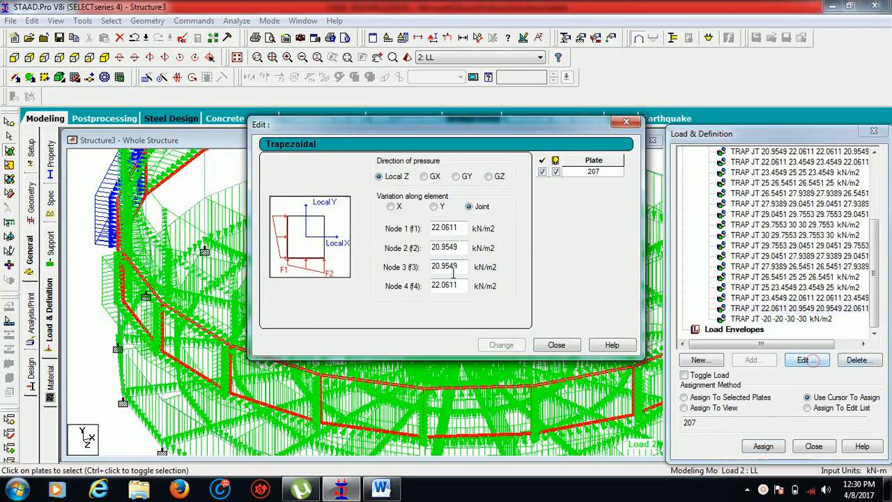
{"action": "double_click", "coordinate": [459, 228]}
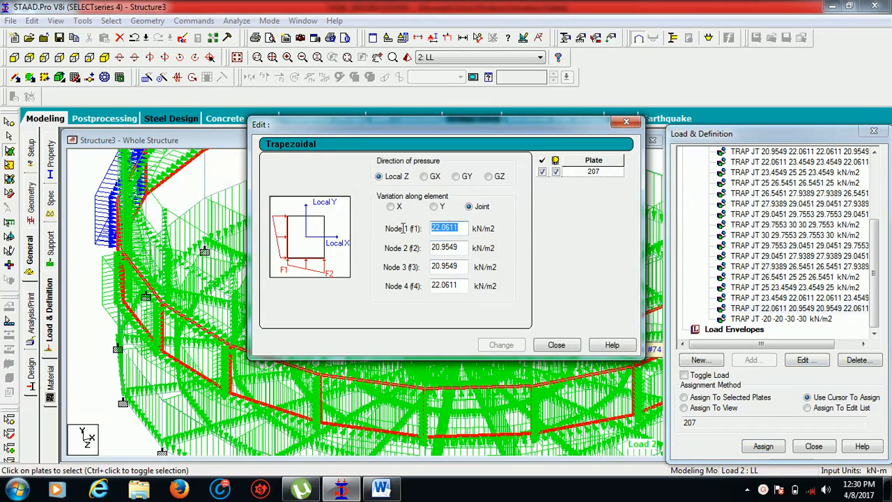
{"action": "type", "text": "-20"}
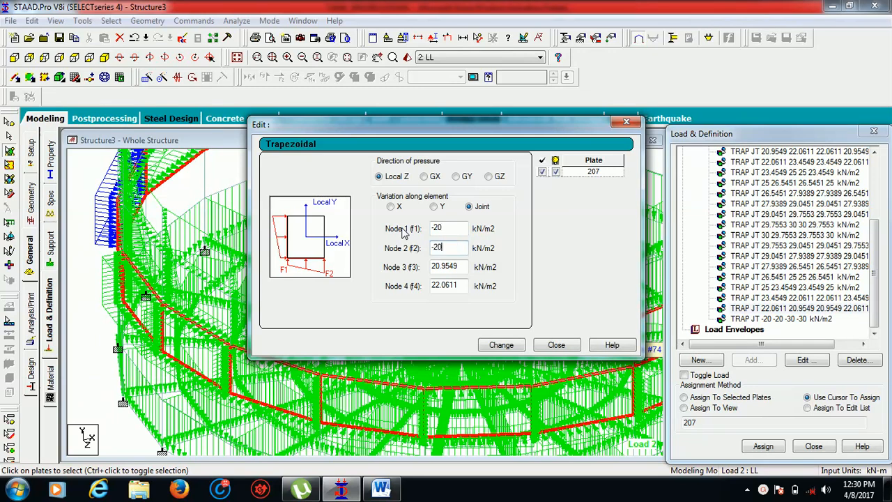
{"action": "key", "text": "Tab"}
{"action": "key", "text": "BackSpace"}
{"action": "key", "text": "Tab"}
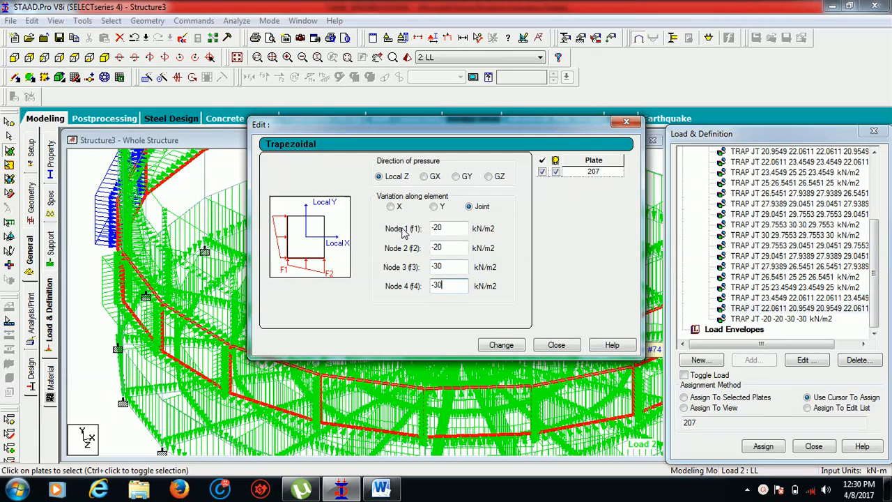
{"action": "left_click", "coordinate": [559, 344]}
Step: Review the node pressures and assigned plate of the TRAP JT -20 -20 -30 -30 load
{"action": "left_click", "coordinate": [763, 320]}
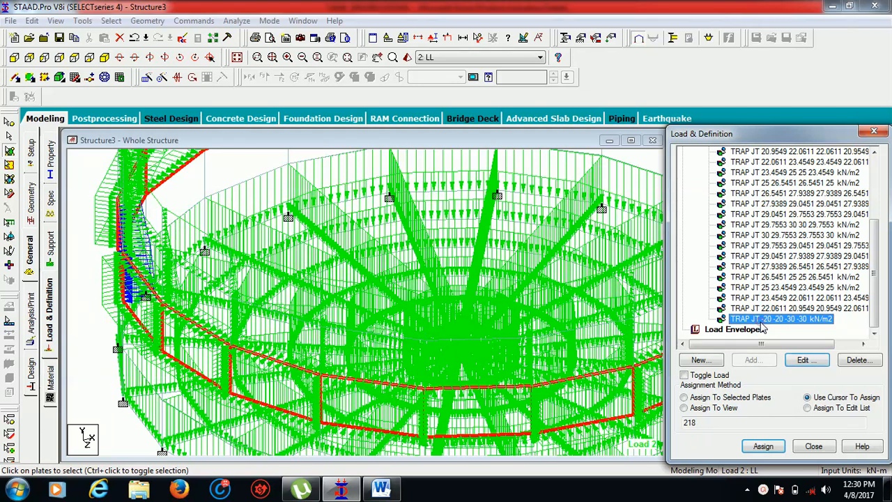
{"action": "left_click", "coordinate": [810, 363]}
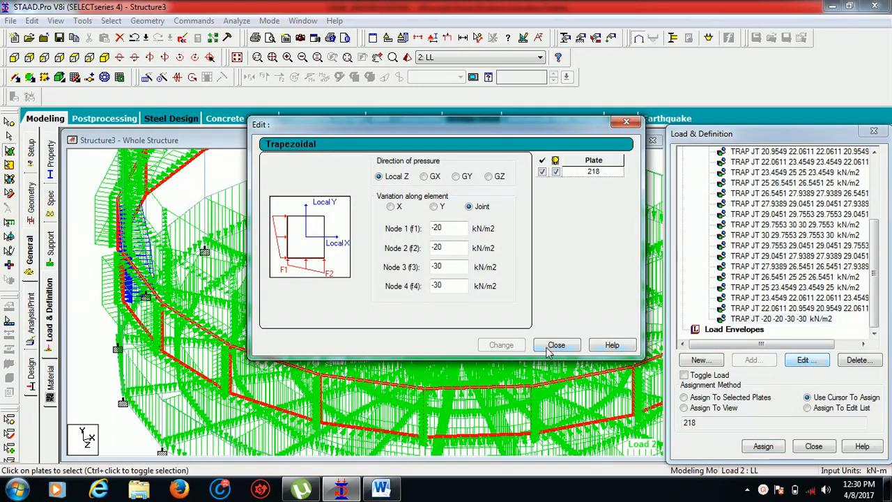
{"action": "left_click", "coordinate": [556, 345]}
Step: Save the modified structure and open its input file at the TRAP JT lines near the end
{"action": "left_click", "coordinate": [183, 37]}
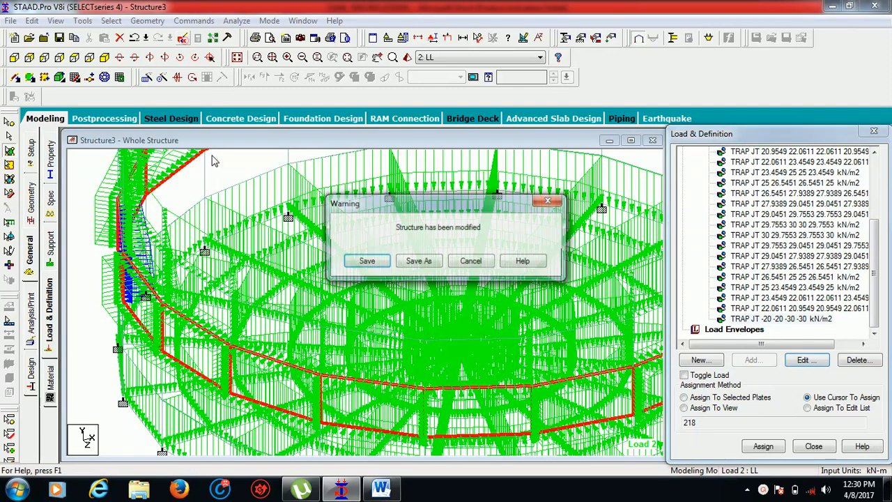
{"action": "left_click", "coordinate": [376, 261]}
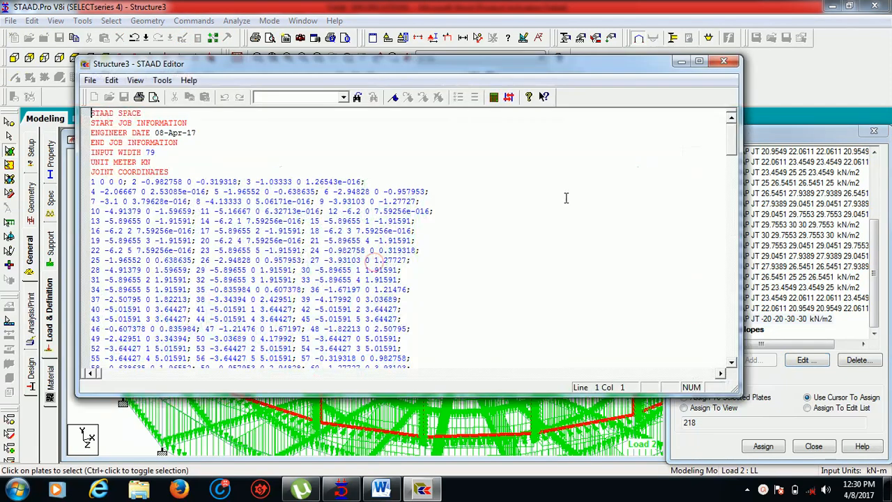
{"action": "left_click_drag", "start_coordinate": [731, 153], "coordinate": [735, 369]}
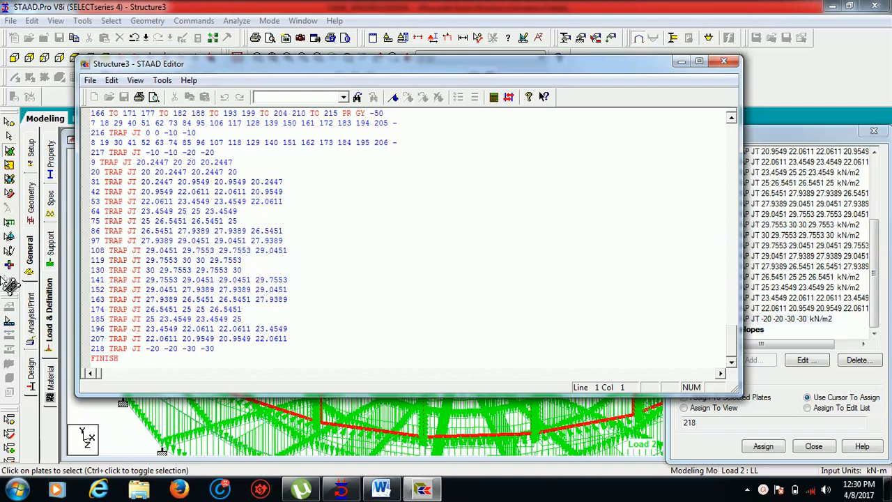
Step: Add plates 9 to 207 in increments of 11 after plate 218 in the TRAP JT -20 -20 -30 -30 line
{"action": "left_click", "coordinate": [104, 348]}
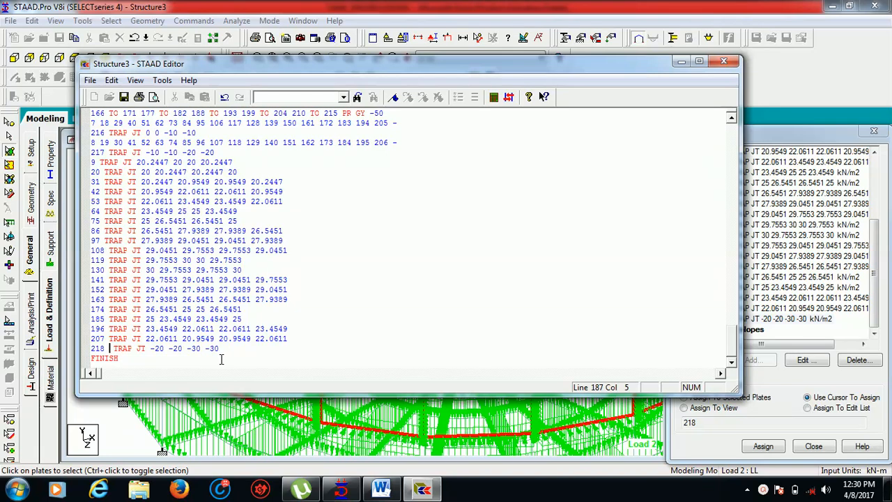
{"action": "type", "text": "9 20 3"}
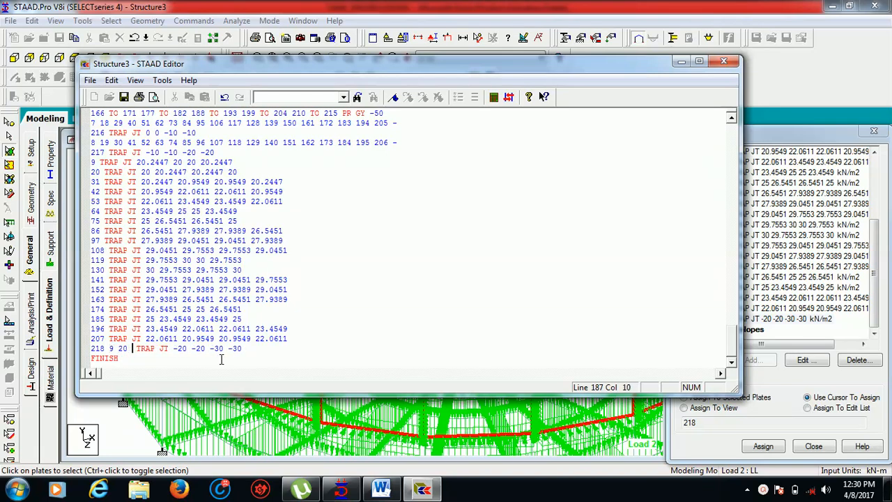
{"action": "type", "text": "1 42 "}
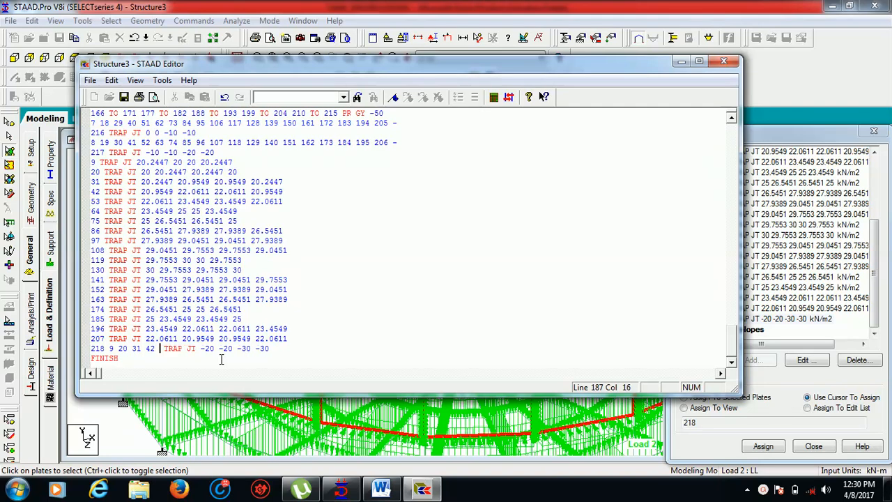
{"action": "type", "text": "53 64 "}
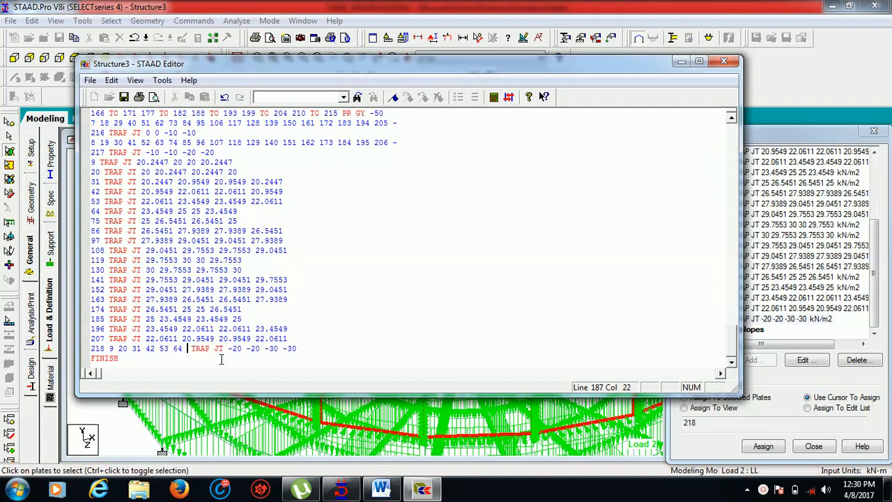
{"action": "type", "text": "75 86 "}
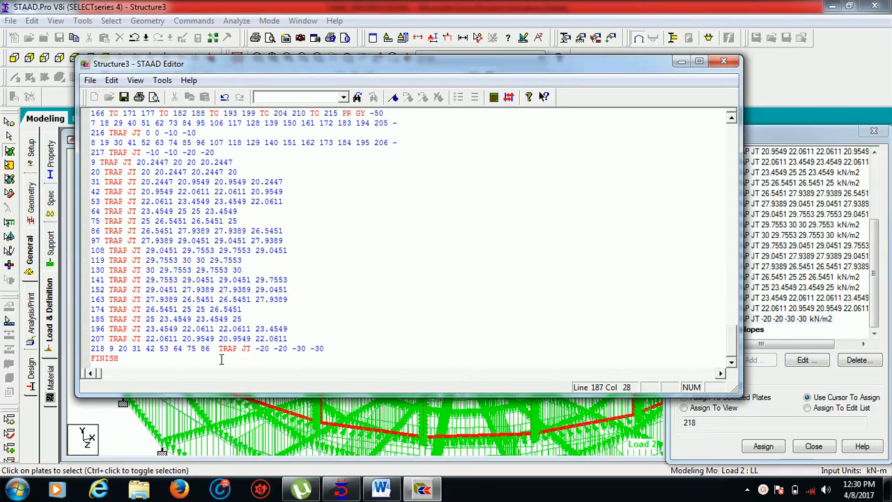
{"action": "type", "text": "97 "}
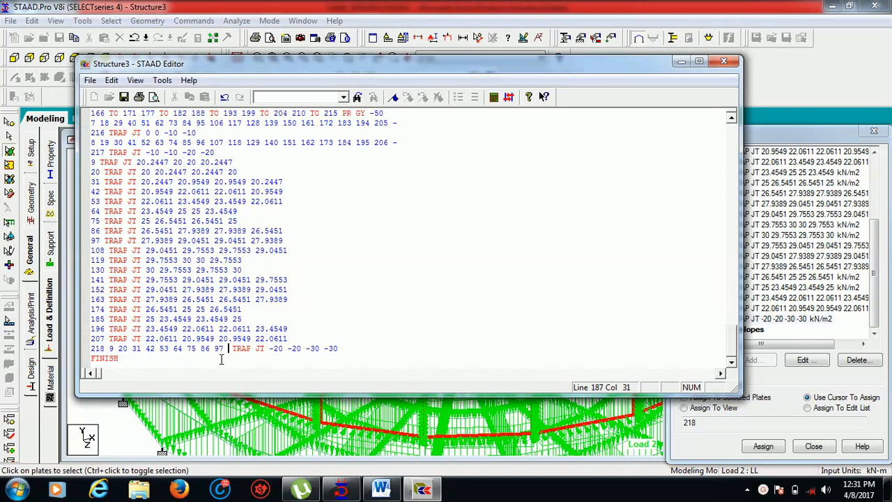
{"action": "type", "text": "10 "}
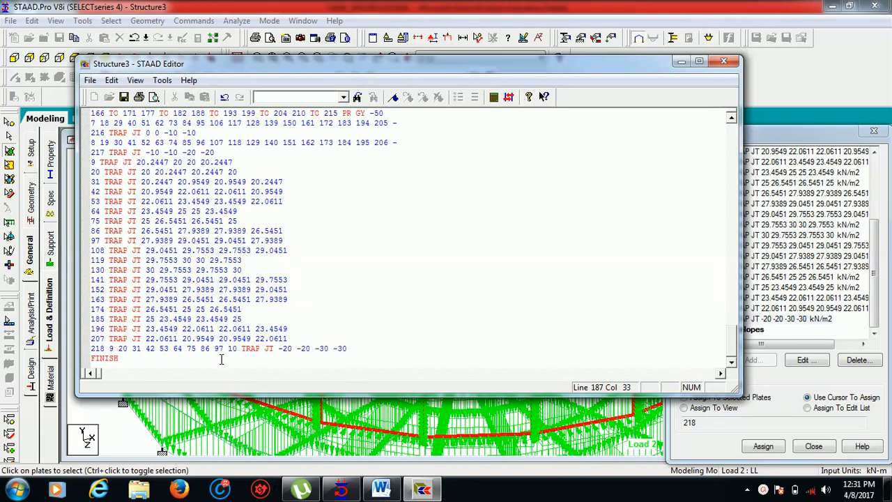
{"action": "type", "text": "8 "}
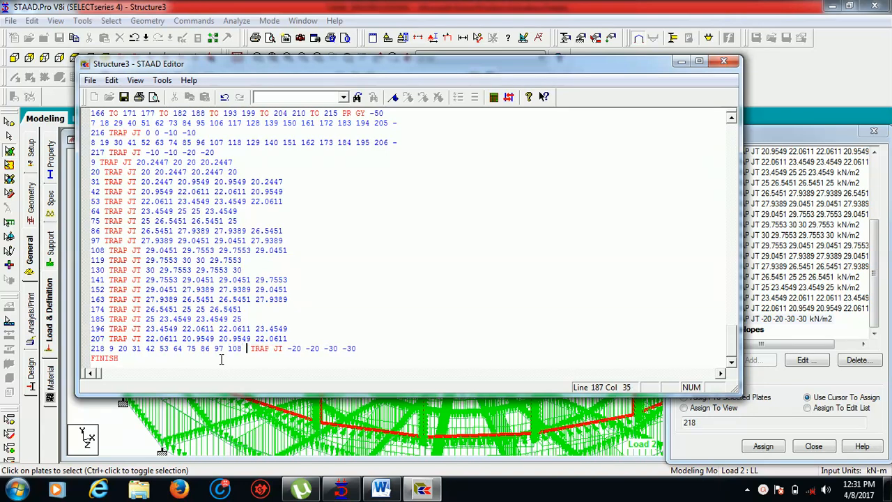
{"action": "type", "text": "119 130"}
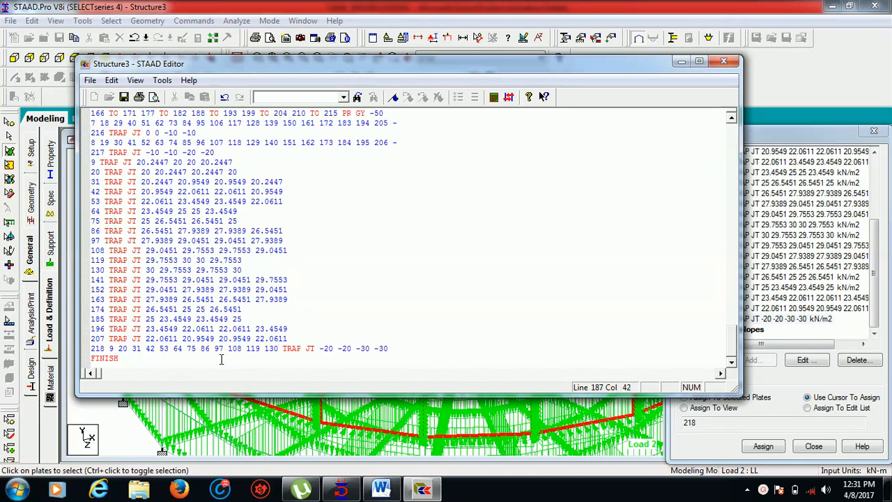
{"action": "type", "text": " 141 152 "}
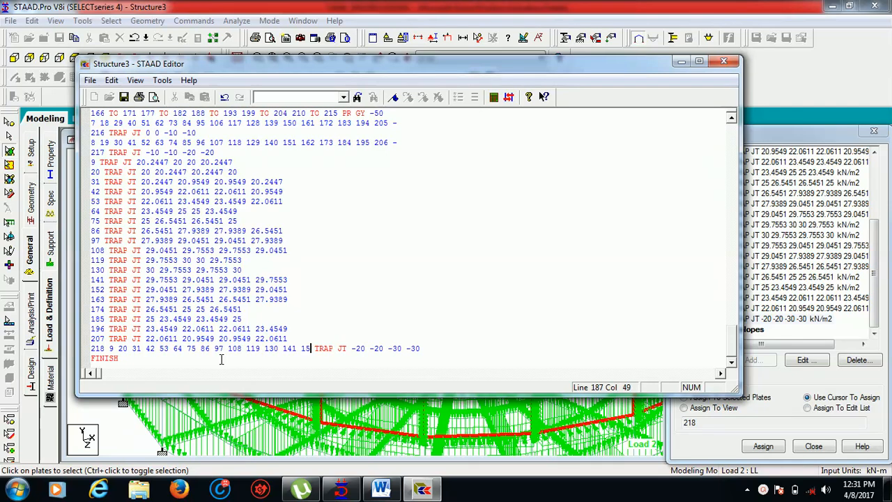
{"action": "type", "text": "163"}
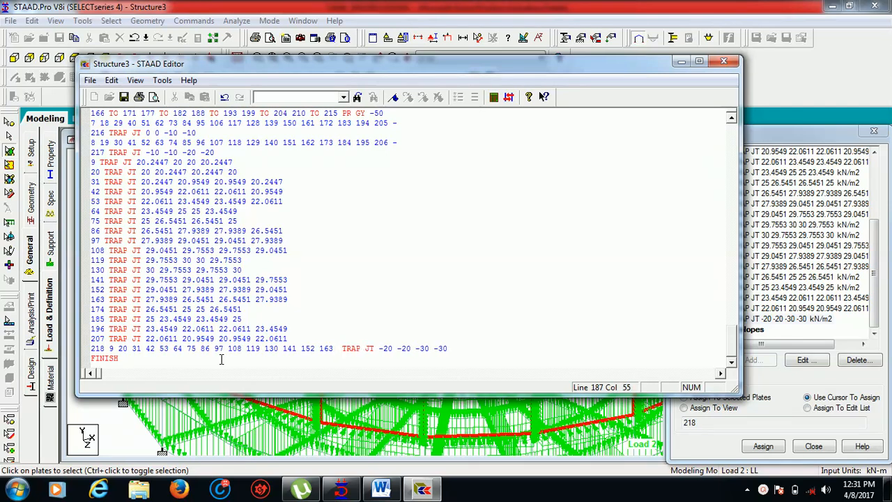
{"action": "type", "text": " 174 185 196 "}
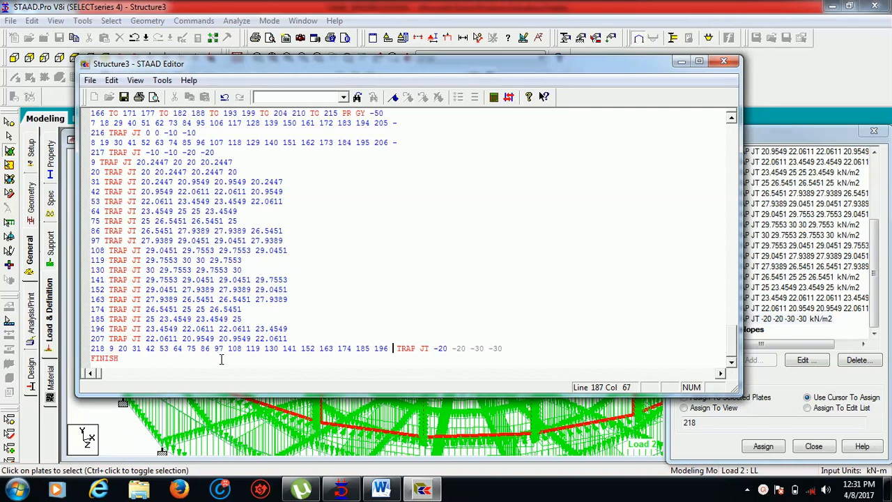
{"action": "type", "text": "2 "}
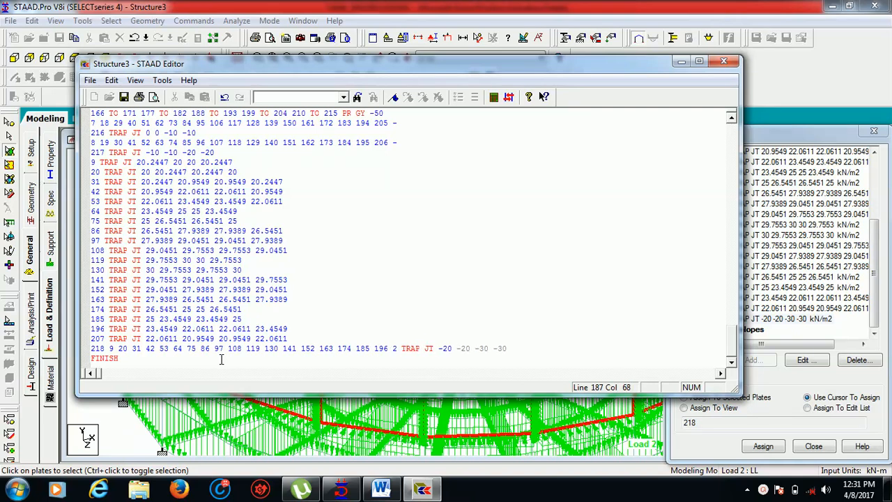
{"action": "type", "text": "07"}
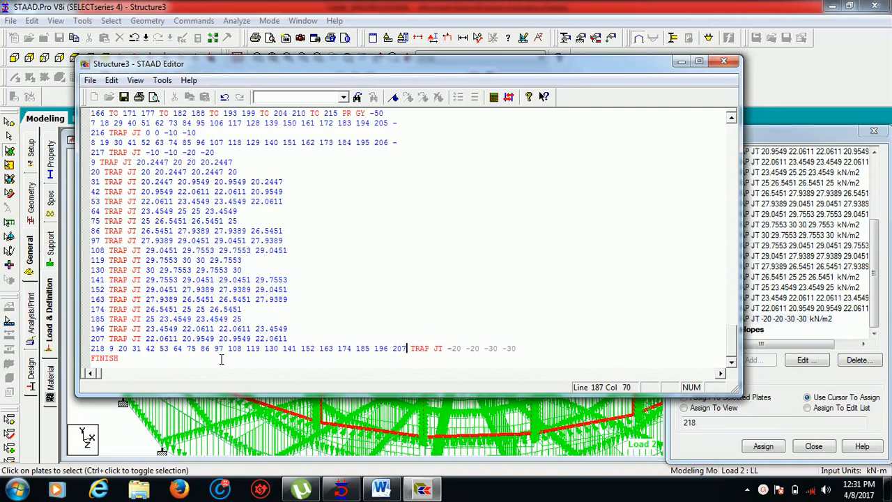
Step: Delete the separate TRAP JT lines for plates 9 to 207, save the input file and close the editor
{"action": "left_click_drag", "start_coordinate": [290, 340], "coordinate": [113, 172]}
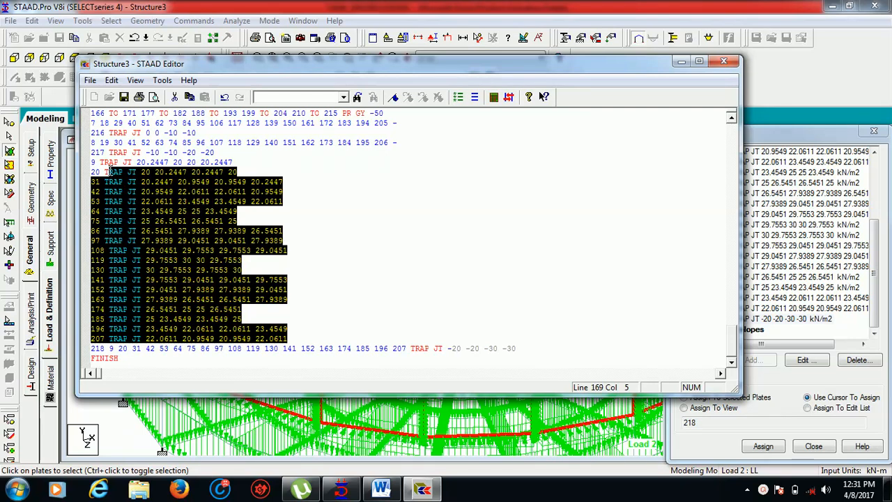
{"action": "left_click_drag", "start_coordinate": [108, 171], "coordinate": [95, 162]}
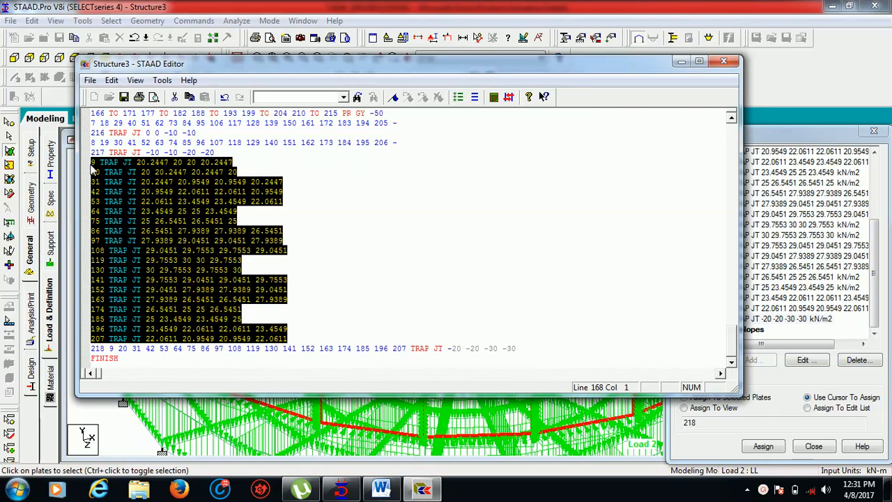
{"action": "key", "text": "Delete"}
{"action": "key", "text": "BackSpace"}
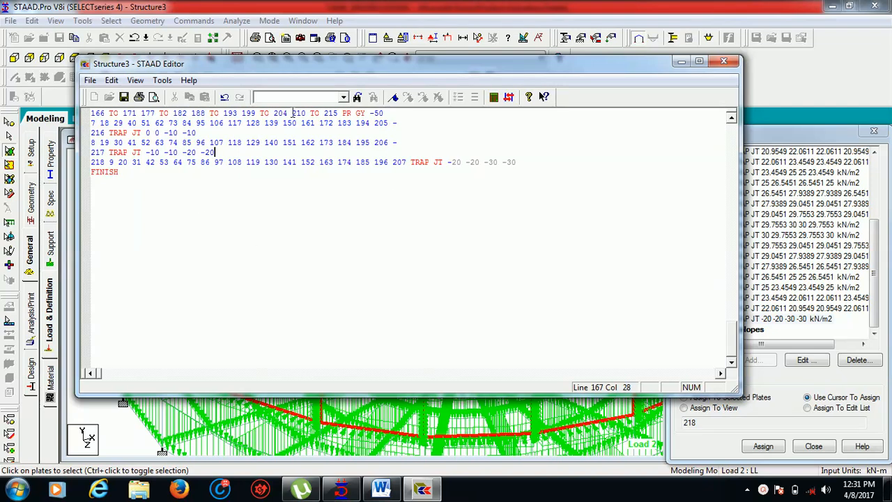
{"action": "left_click", "coordinate": [124, 98]}
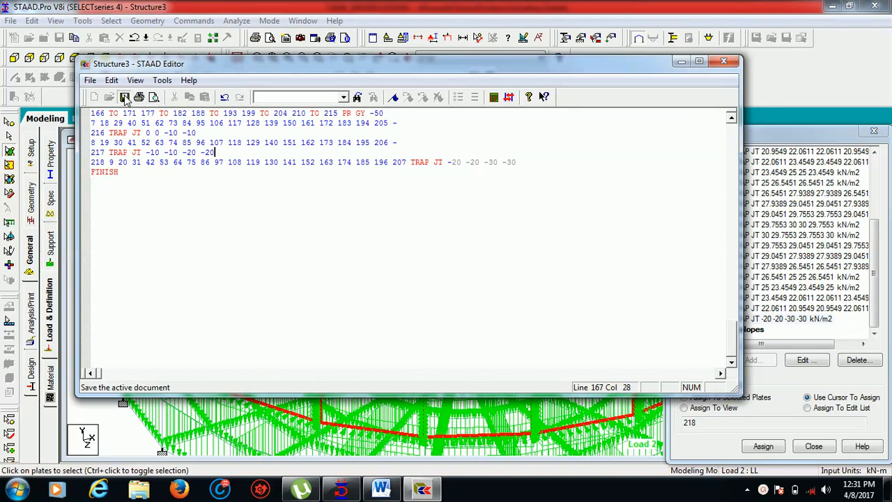
{"action": "left_click", "coordinate": [723, 61]}
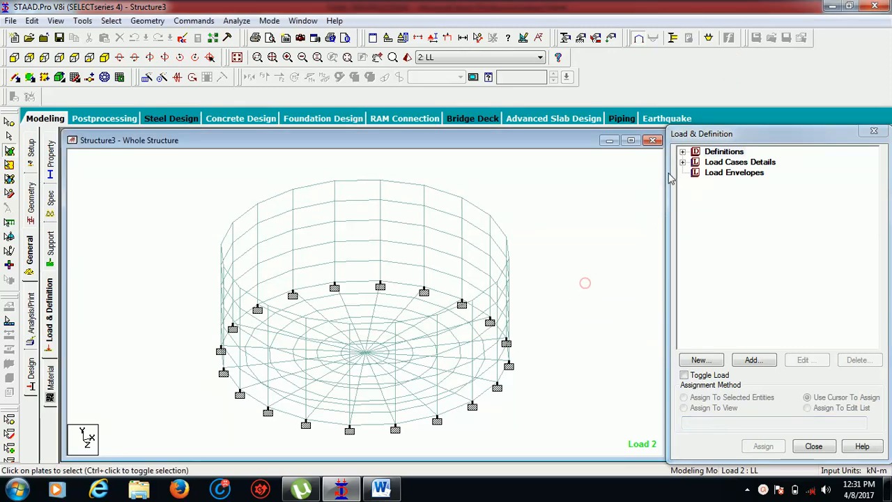
Step: Display the TRAP JT -20 -20 -30 -30 load of load case 2: LL and examine it around the tank wall
{"action": "left_click", "coordinate": [682, 162]}
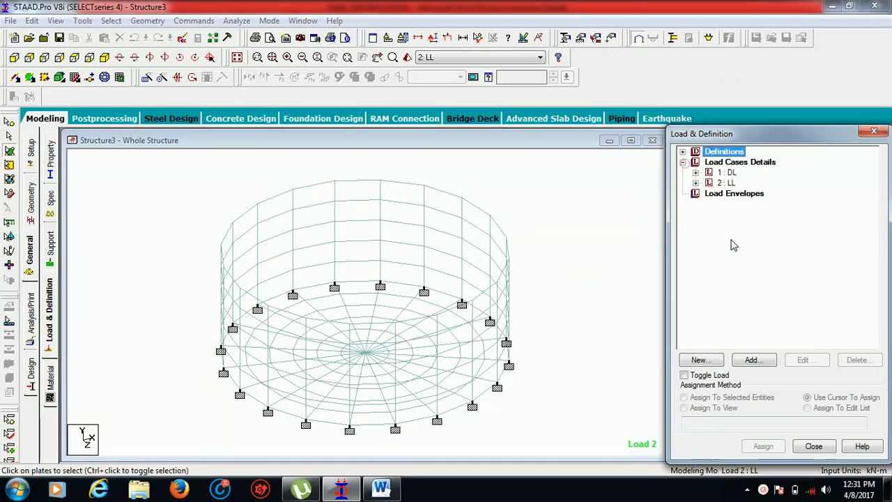
{"action": "left_click", "coordinate": [695, 183]}
{"action": "left_click", "coordinate": [735, 224]}
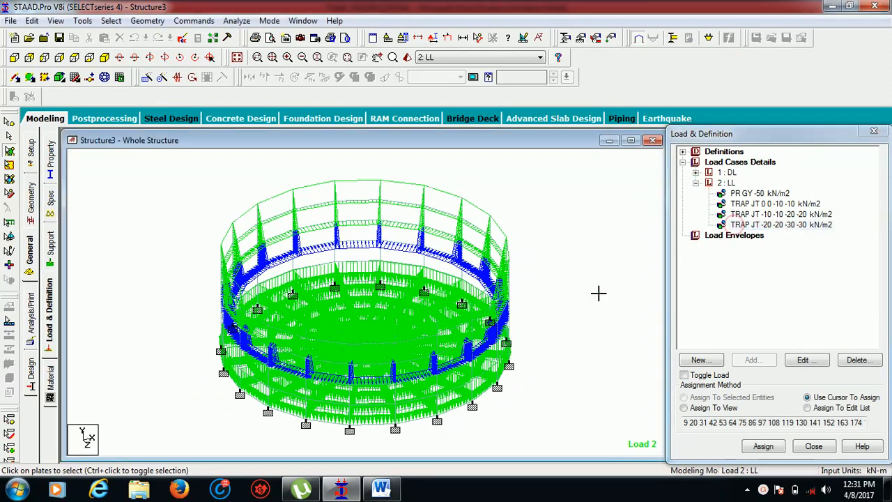
{"action": "scroll", "coordinate": [531, 351], "scroll_direction": "up", "scroll_amount": 3}
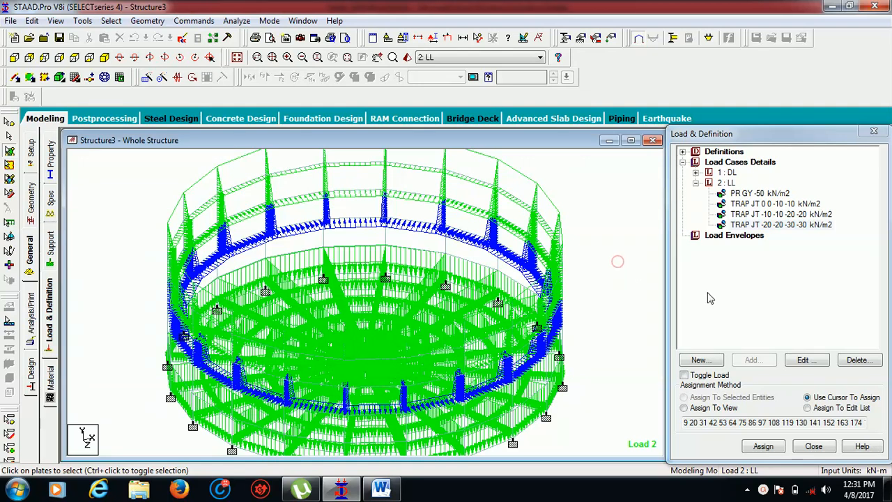
{"action": "left_click", "coordinate": [725, 304]}
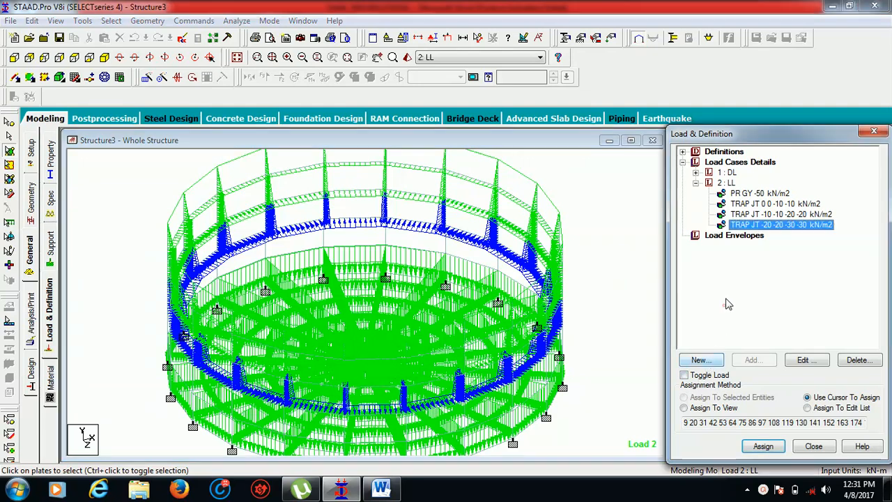
Step: Start a new hydrostatic plate load item under load case 2: LL
{"action": "left_click", "coordinate": [729, 181]}
{"action": "left_click", "coordinate": [700, 359]}
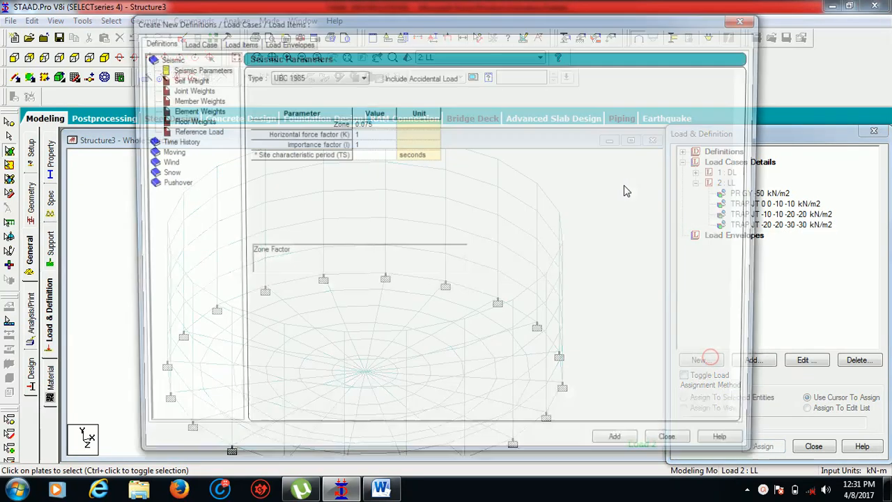
{"action": "left_click", "coordinate": [235, 41]}
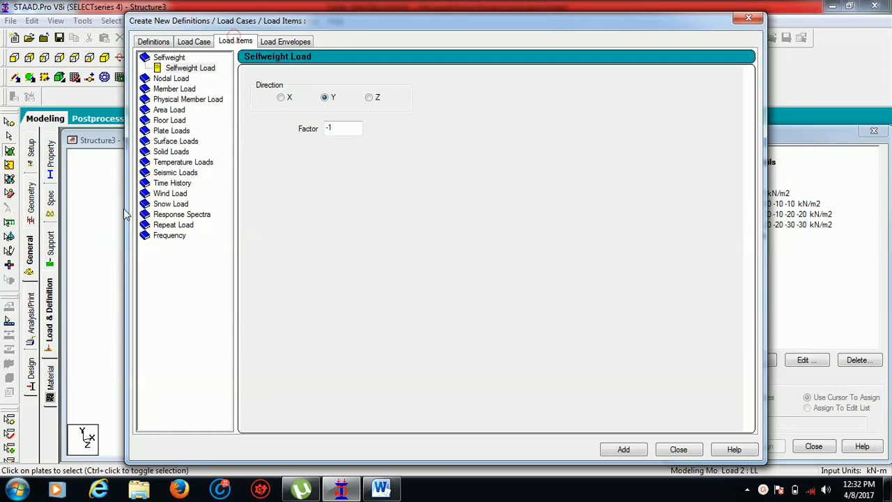
{"action": "left_click", "coordinate": [168, 131]}
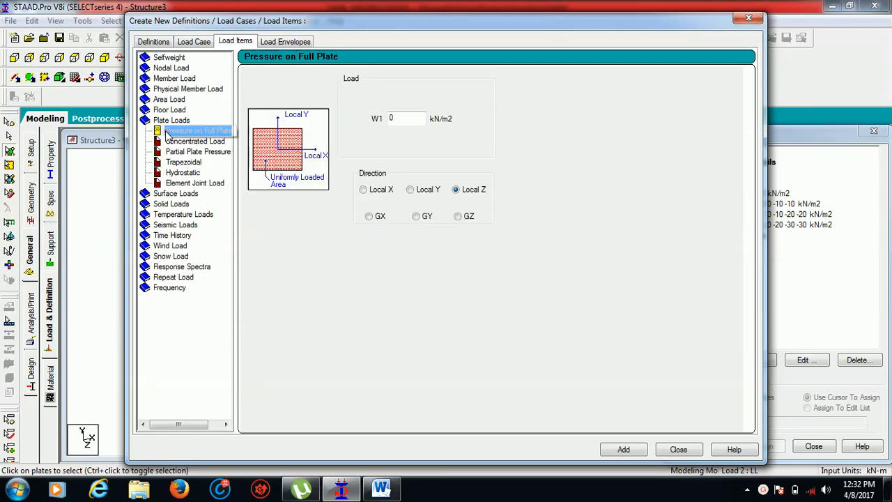
{"action": "left_click", "coordinate": [191, 173]}
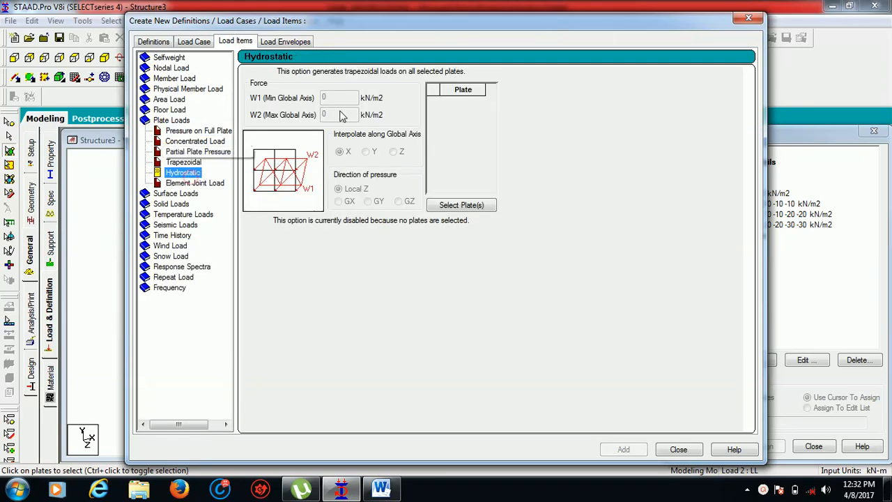
Step: In front view, select all plates of the second wall ring above the base for the hydrostatic load
{"action": "left_click", "coordinate": [467, 204]}
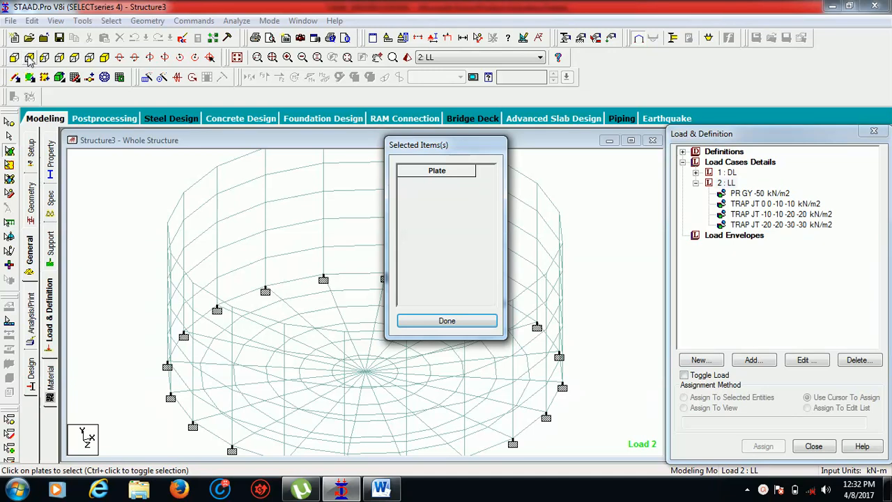
{"action": "left_click", "coordinate": [15, 57]}
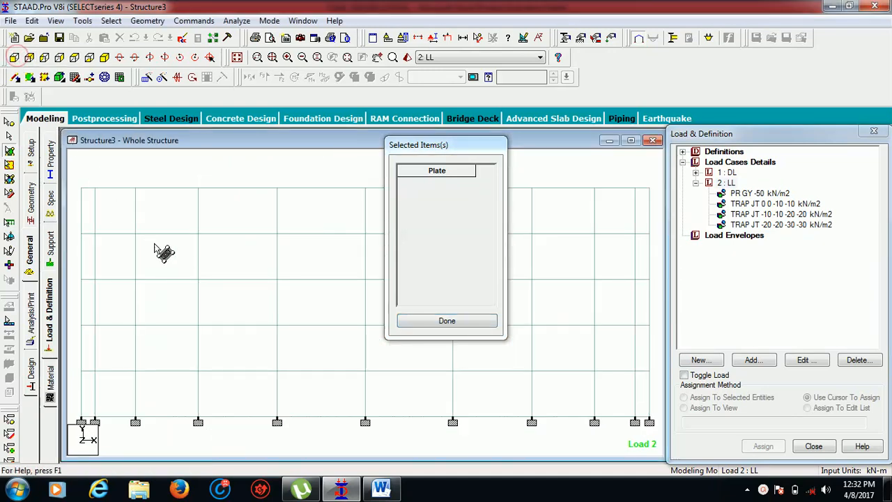
{"action": "scroll", "coordinate": [159, 246], "scroll_direction": "down", "scroll_amount": 1}
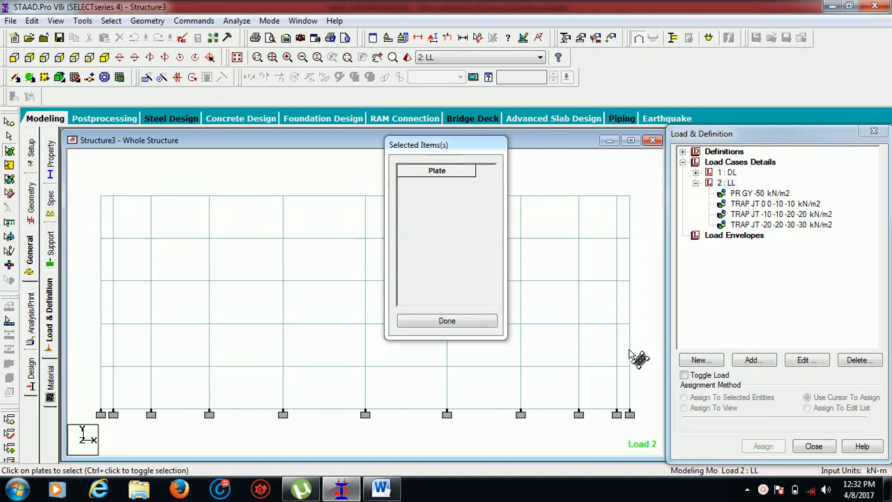
{"action": "left_click_drag", "start_coordinate": [79, 321], "coordinate": [259, 364]}
{"action": "left_click", "coordinate": [83, 331]}
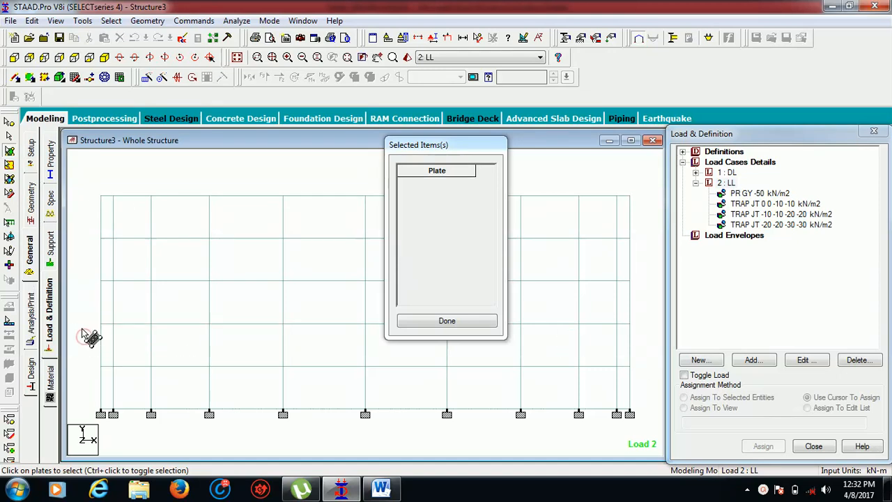
{"action": "left_click_drag", "start_coordinate": [448, 366], "coordinate": [637, 358]}
{"action": "left_click", "coordinate": [491, 322]}
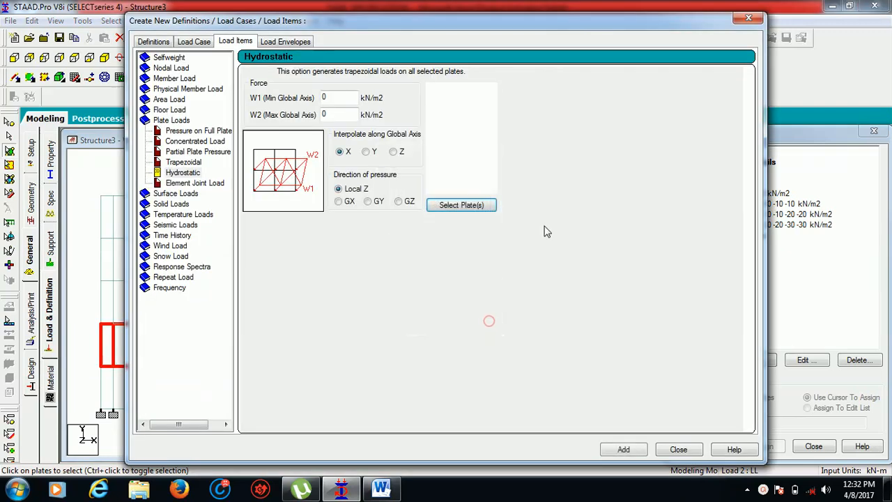
Step: Set the hydrostatic load's W1 to 30 kN/m2 and W2 to 40 kN/m2 and add it to the load case
{"action": "double_click", "coordinate": [325, 99]}
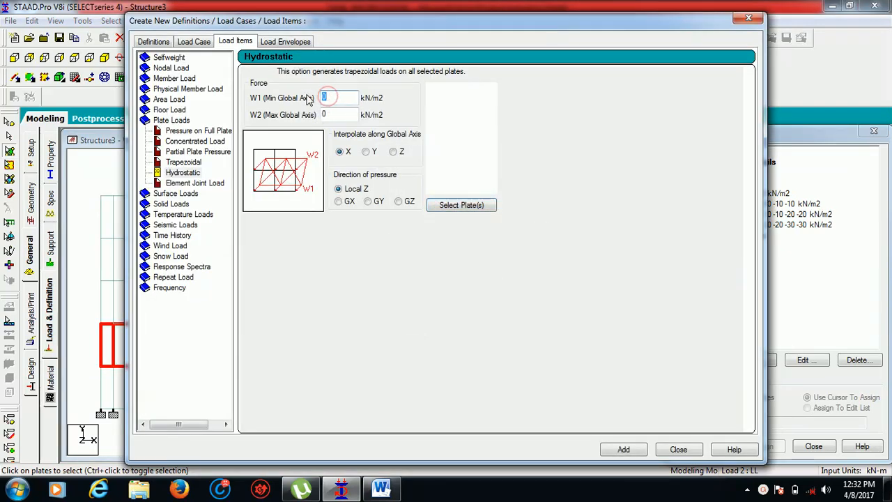
{"action": "key", "text": "Tab"}
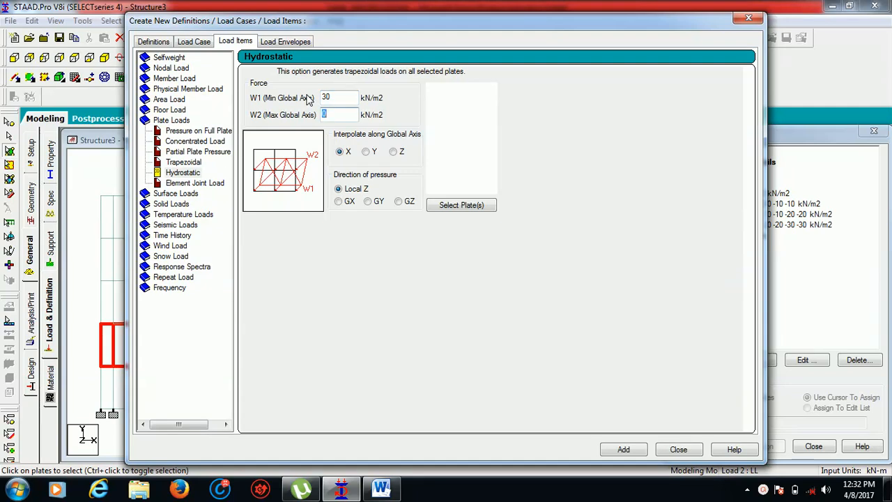
{"action": "type", "text": "40"}
{"action": "left_click", "coordinate": [623, 449]}
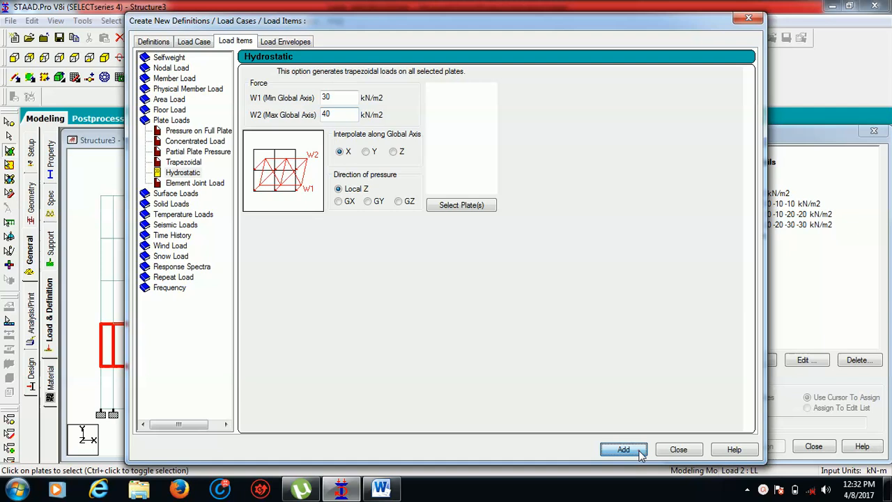
Step: Change the trapezoidal load on plate 219 to -30 kN/m2 at nodes 1 and 2 and -40 kN/m2 at nodes 3 and 4
{"action": "left_click", "coordinate": [678, 449]}
{"action": "left_click", "coordinate": [851, 318]}
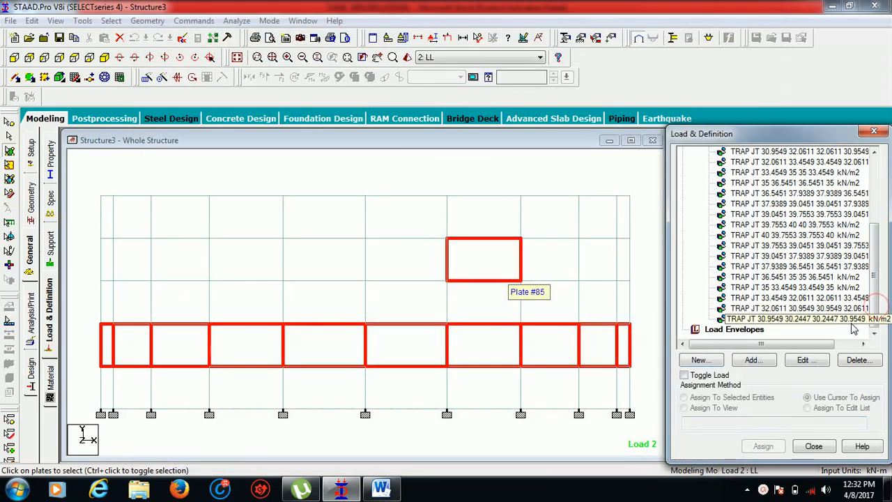
{"action": "left_click", "coordinate": [803, 360]}
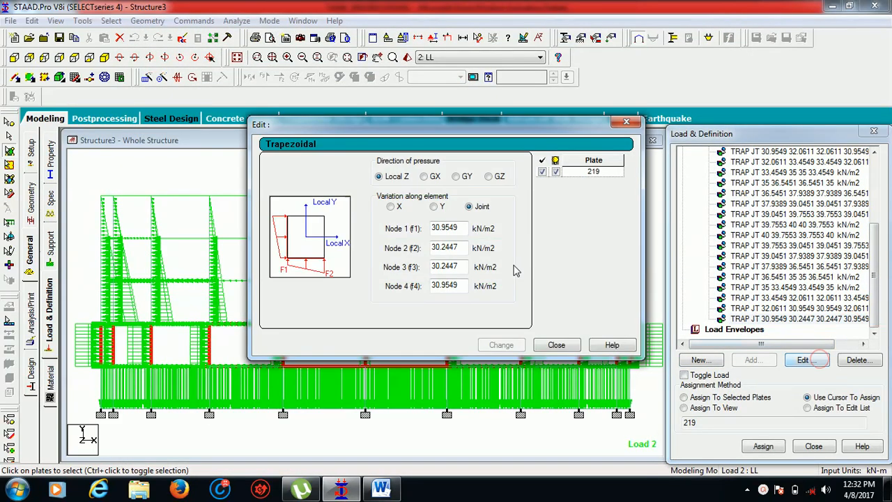
{"action": "type", "text": "-30"}
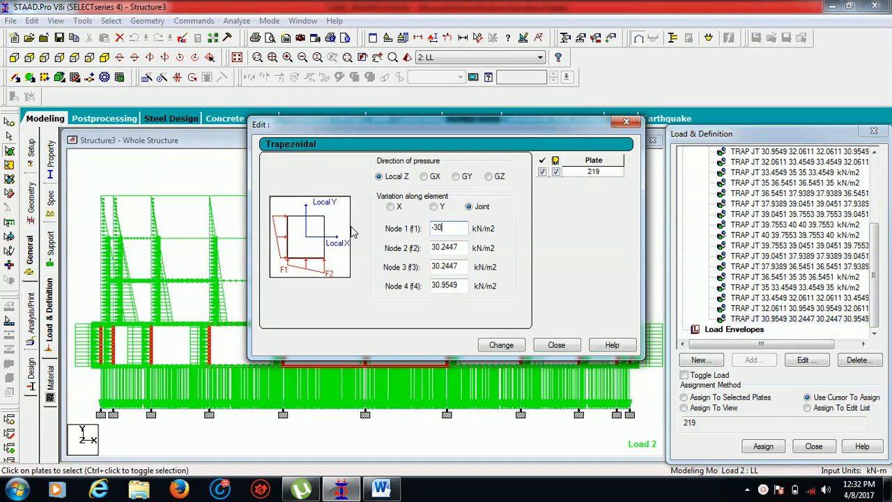
{"action": "key", "text": "Tab"}
{"action": "type", "text": "-30"}
{"action": "key", "text": "Tab"}
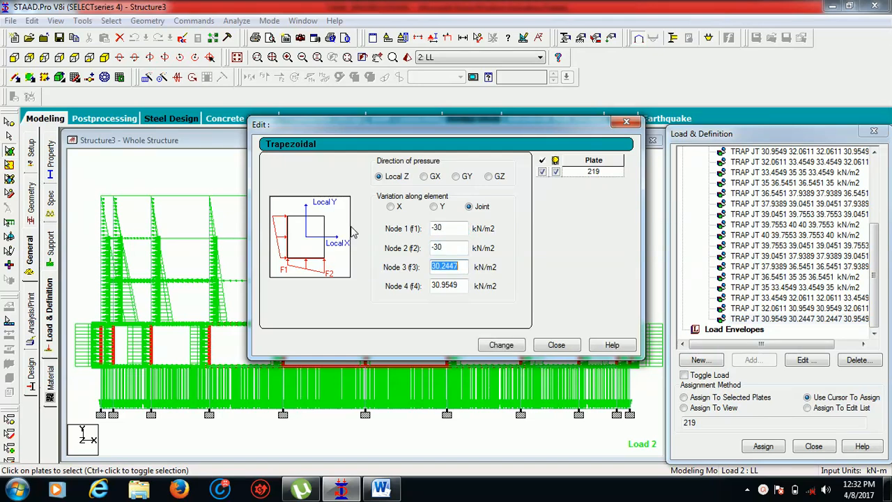
{"action": "key", "text": "BackSpace"}
{"action": "type", "text": "-40"}
{"action": "key", "text": "Tab"}
{"action": "type", "text": "-40"}
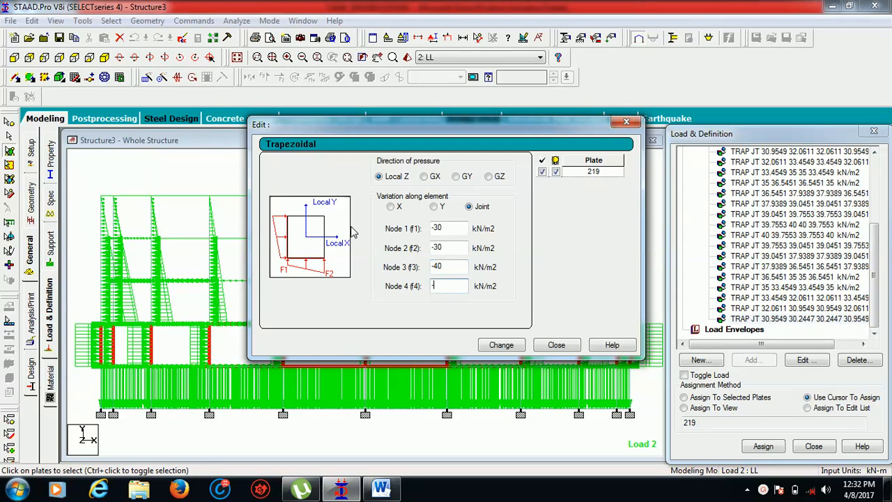
{"action": "left_click", "coordinate": [503, 344]}
{"action": "left_click", "coordinate": [555, 345]}
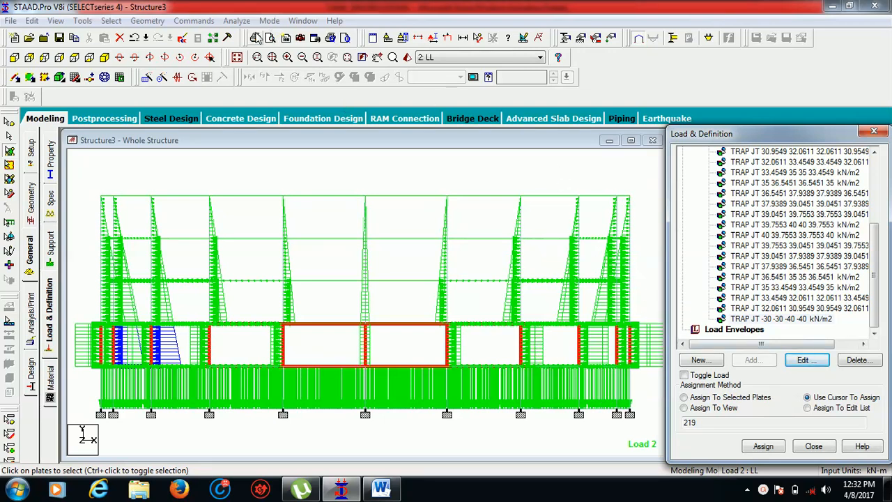
Step: Save the structure and open its input command file at the final TRAP JT load lines
{"action": "left_click", "coordinate": [183, 38]}
{"action": "left_click", "coordinate": [368, 262]}
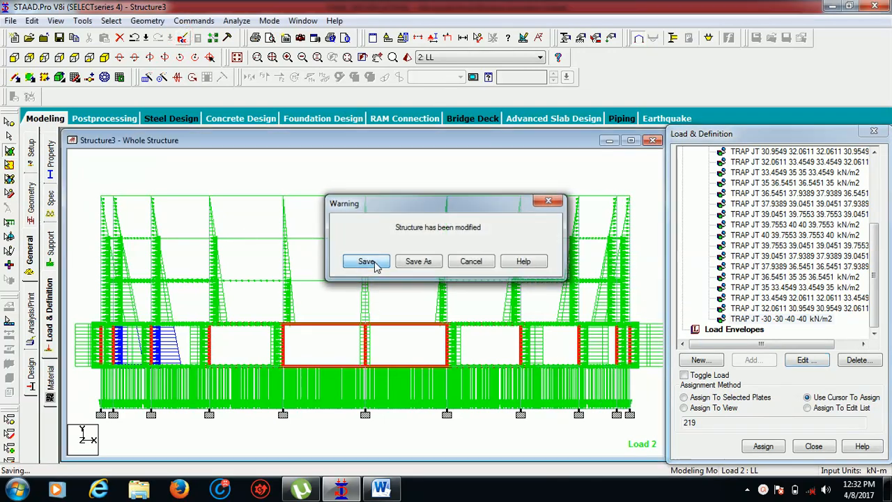
{"action": "left_click_drag", "start_coordinate": [734, 145], "coordinate": [740, 352]}
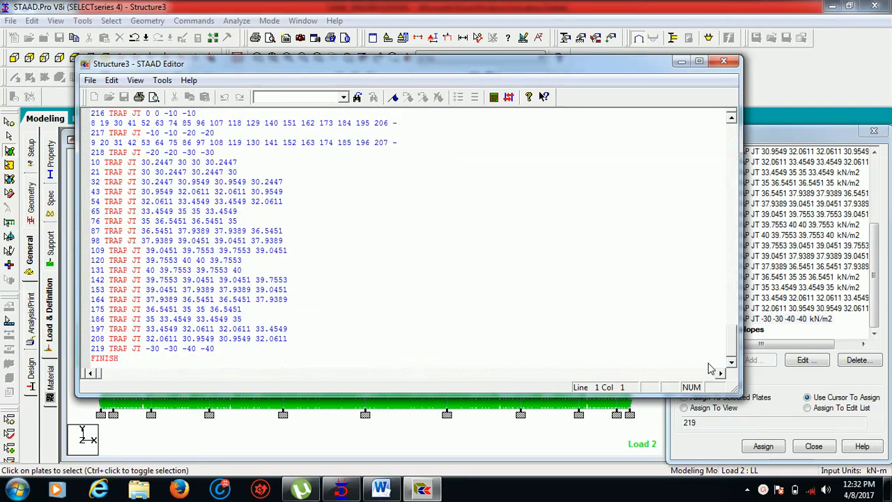
Step: Add plates 10 to 208, in increments of 11, to plate 219's TRAP JT -30 -30 -40 -40 line
{"action": "left_click", "coordinate": [105, 348]}
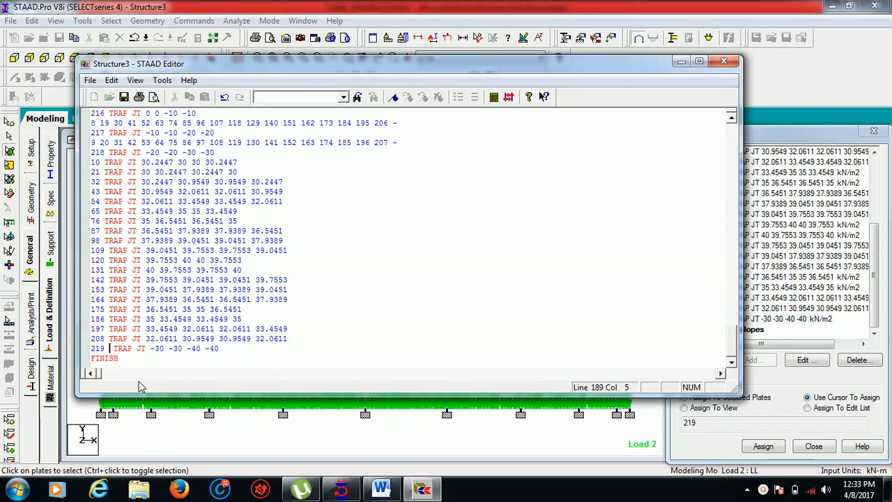
{"action": "type", "text": "10 21 3"}
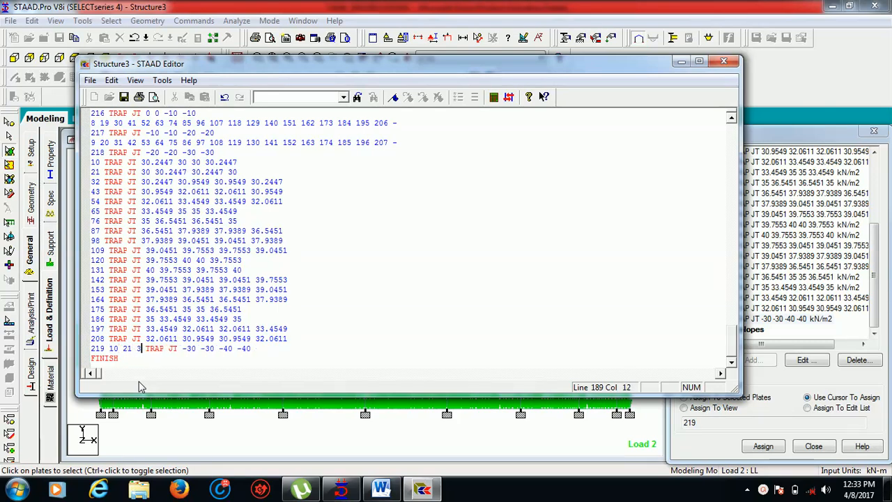
{"action": "type", "text": "2 "}
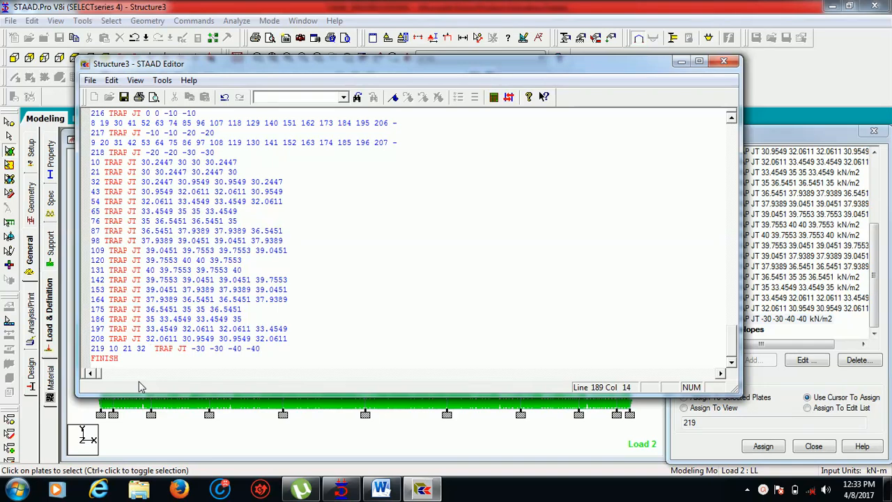
{"action": "type", "text": "43 54 "}
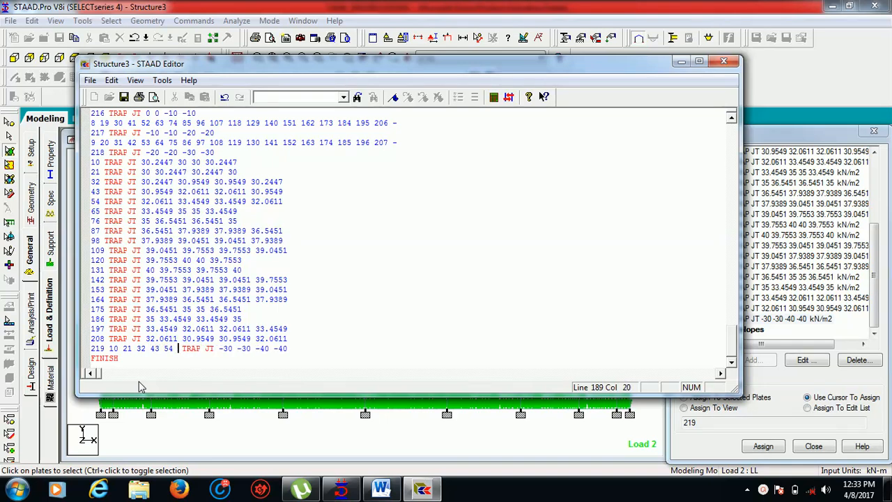
{"action": "type", "text": "65 7"}
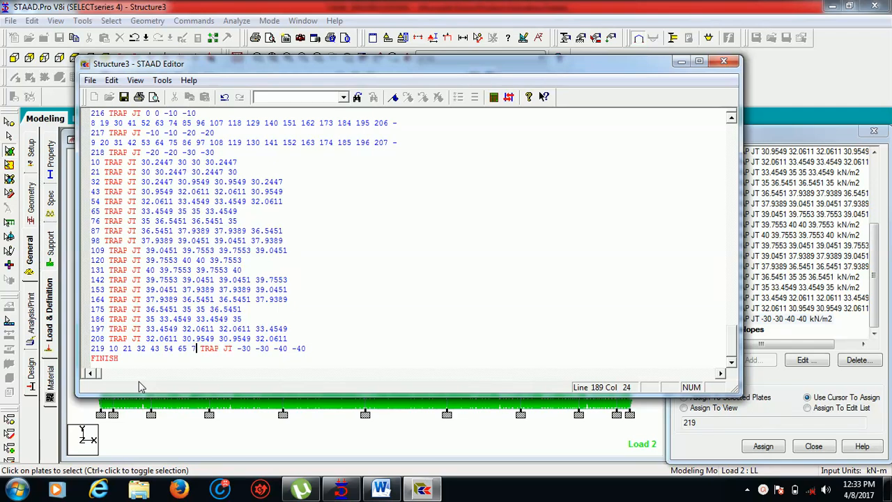
{"action": "type", "text": "6 "}
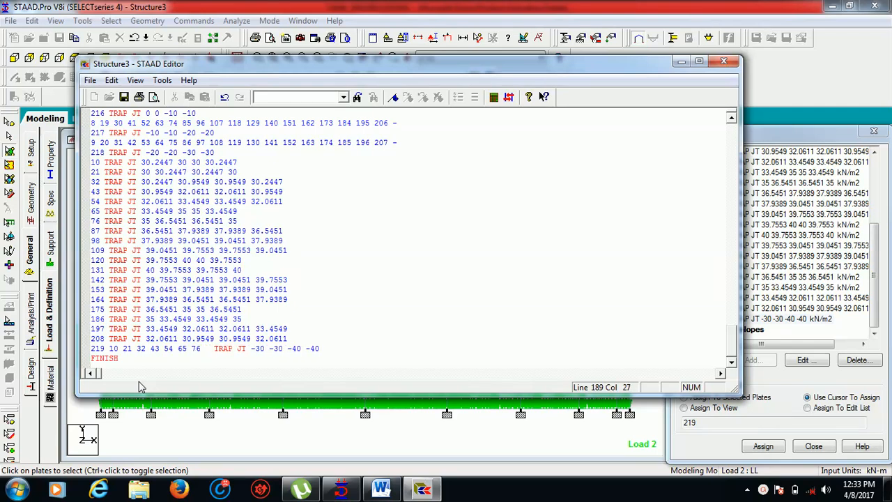
{"action": "type", "text": " 87 "}
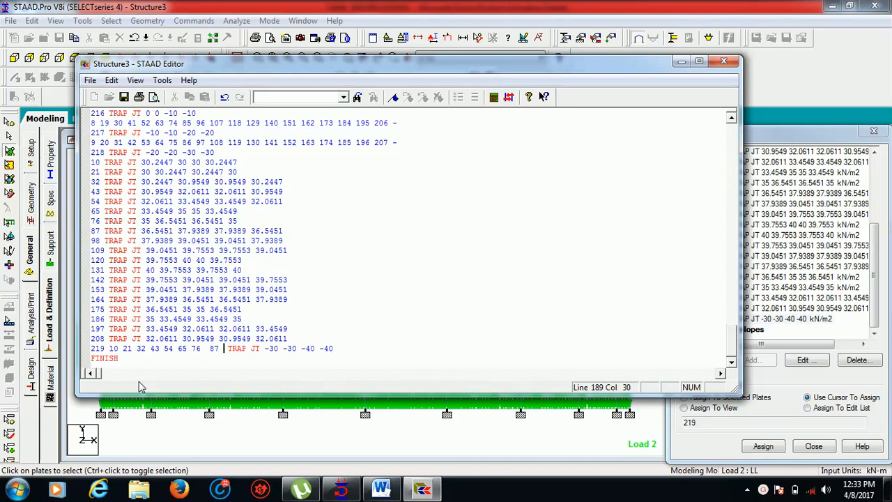
{"action": "type", "text": "98 "}
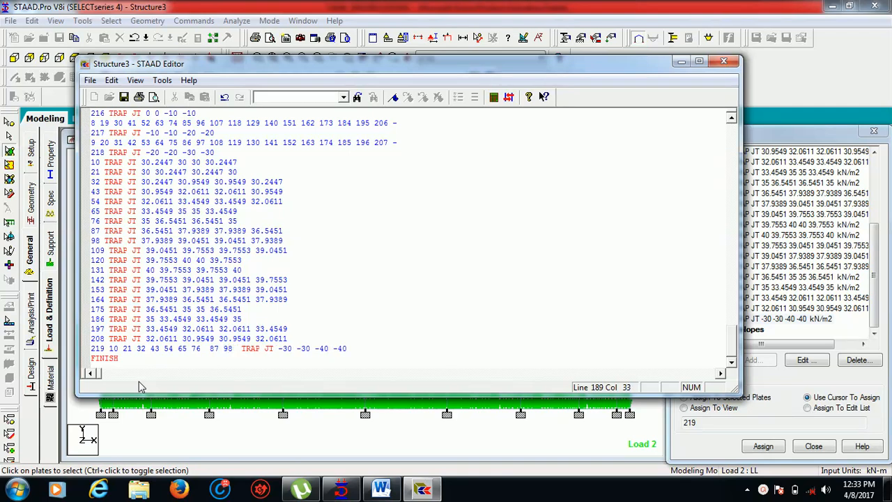
{"action": "type", "text": "10"}
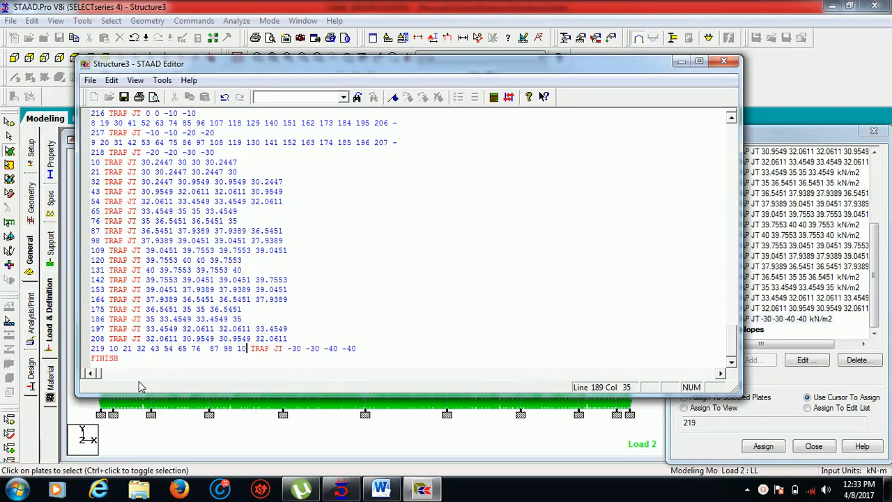
{"action": "type", "text": "9 120 "}
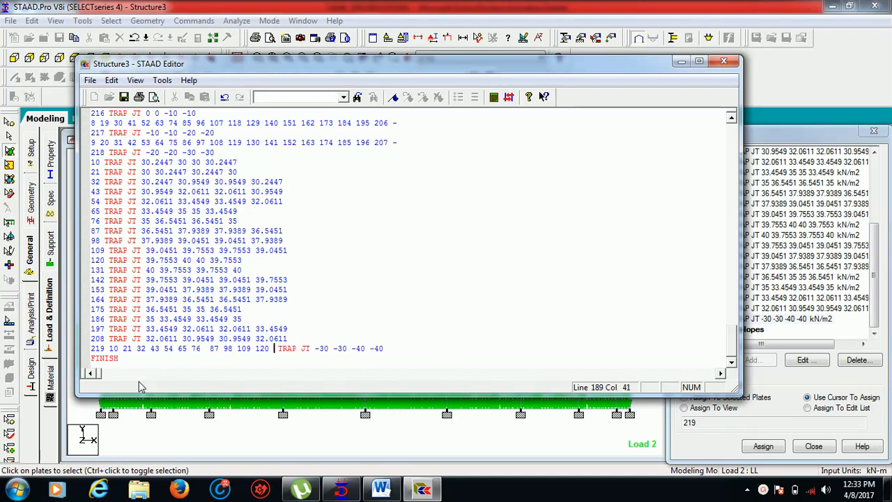
{"action": "type", "text": "131 1"}
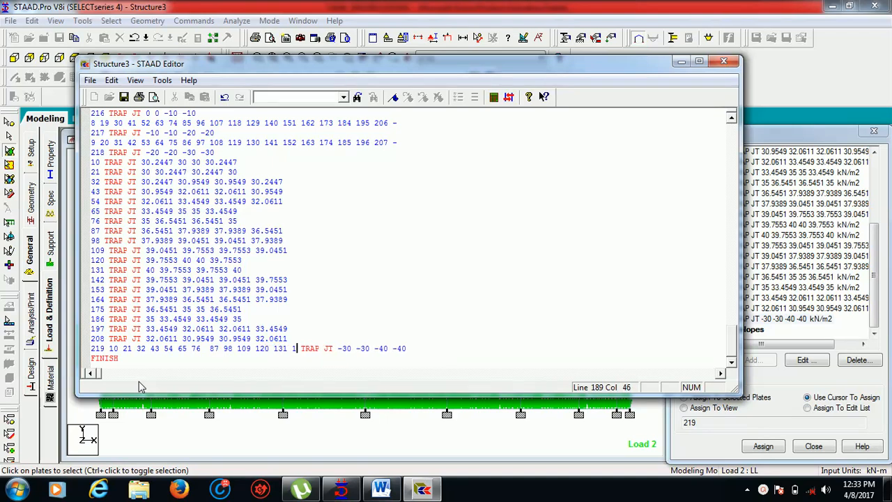
{"action": "type", "text": "42 "}
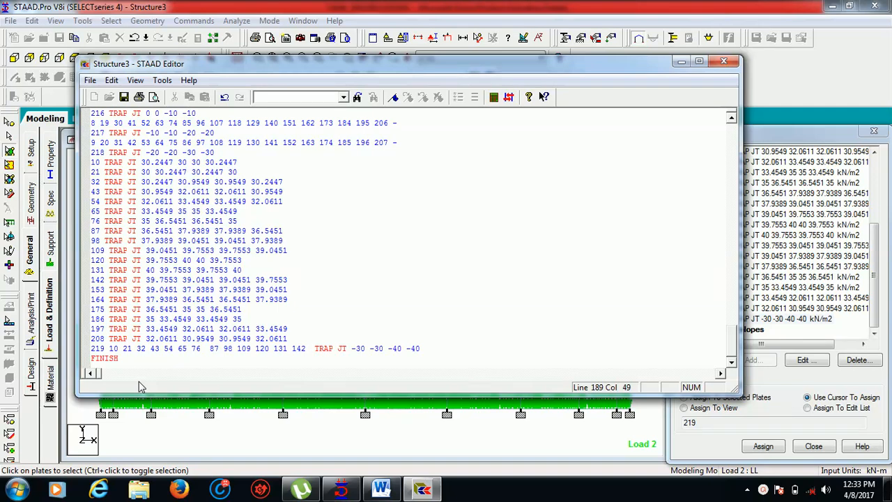
{"action": "type", "text": "153 164 "}
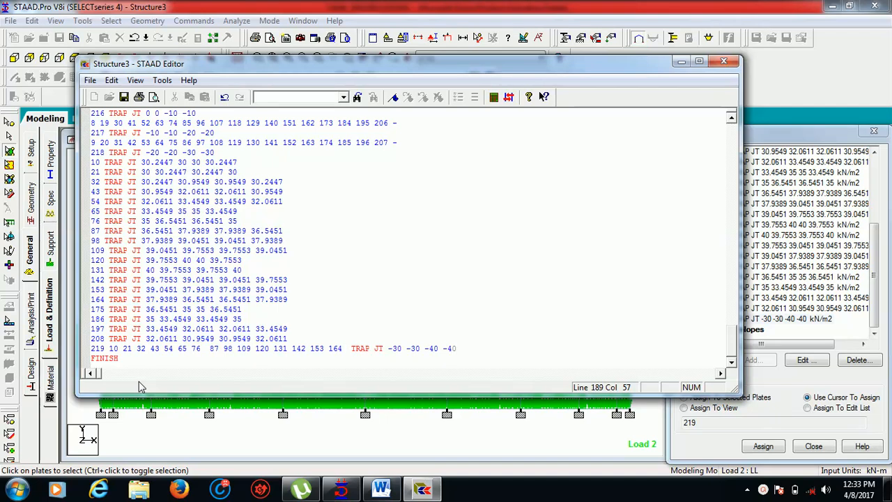
{"action": "type", "text": "175 "}
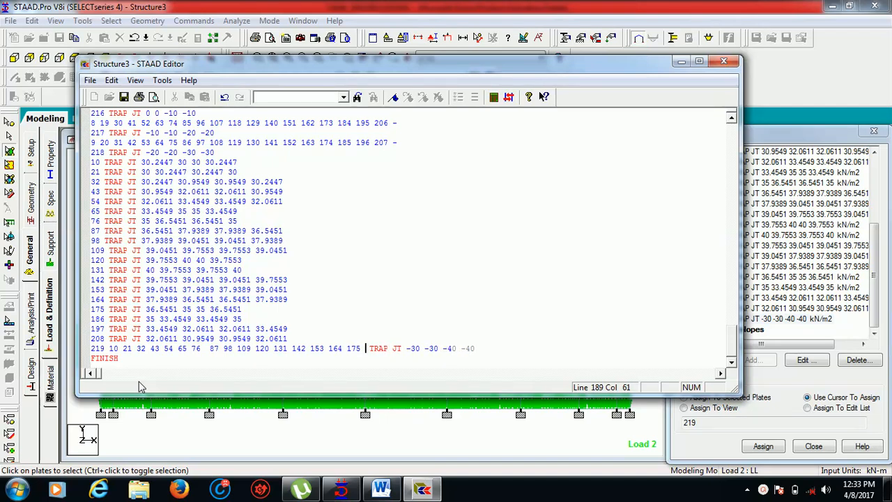
{"action": "type", "text": "186 197"}
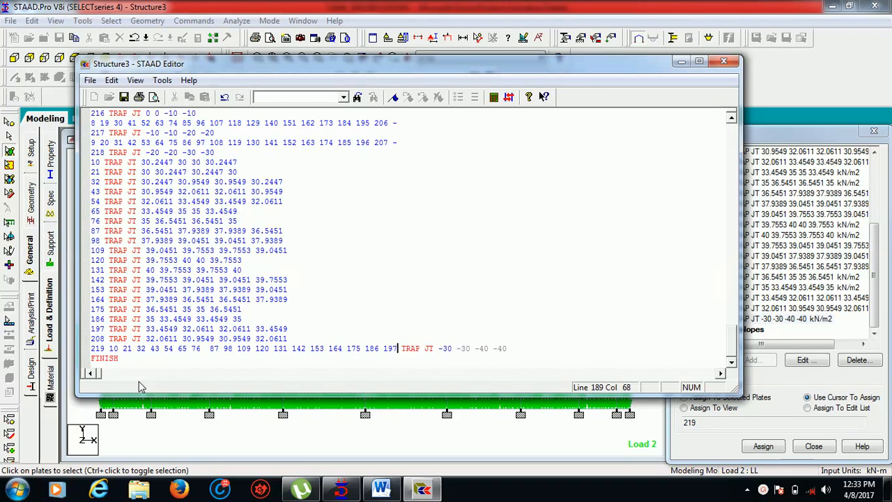
{"action": "type", "text": " 20"}
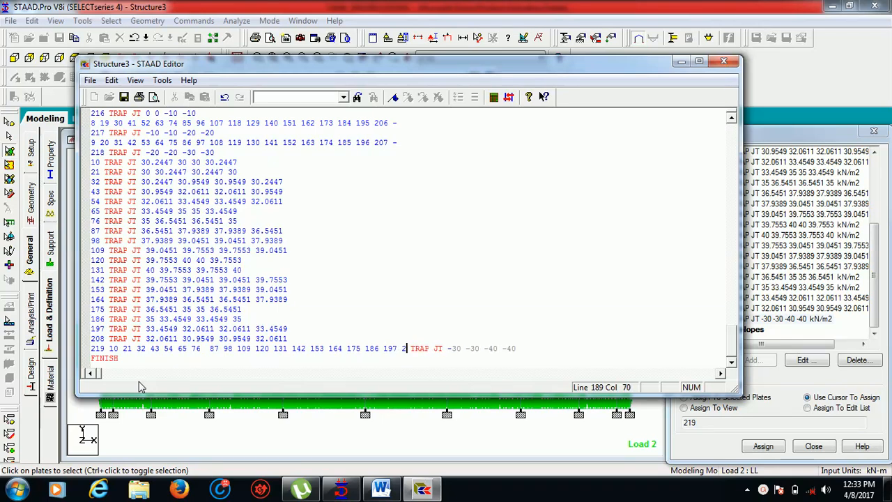
{"action": "type", "text": "8"}
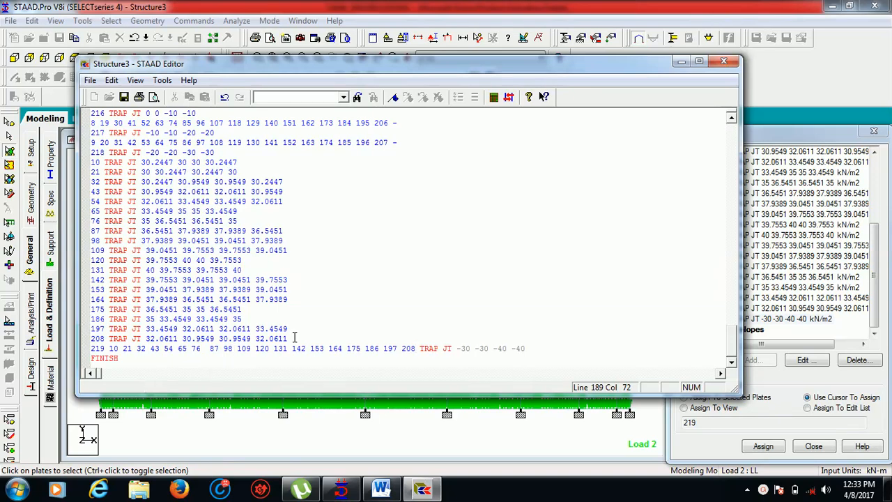
Step: Delete the separate positive TRAP JT lines for plates 10 to 208, then save and close the command file
{"action": "left_click_drag", "start_coordinate": [294, 337], "coordinate": [111, 162]}
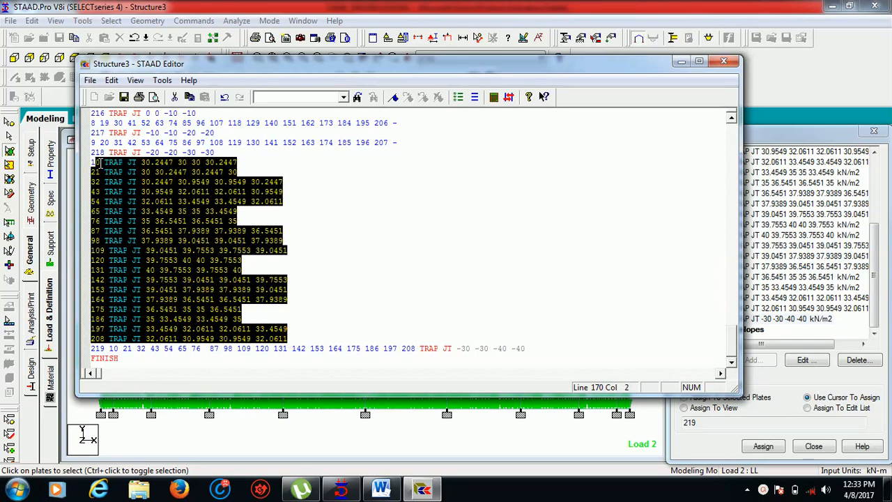
{"action": "key", "text": "Delete"}
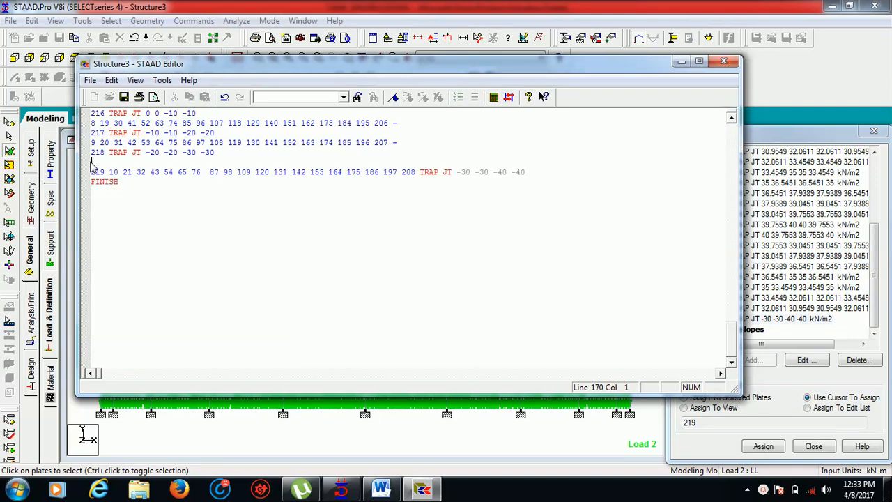
{"action": "key", "text": "BackSpace"}
{"action": "left_click", "coordinate": [124, 96]}
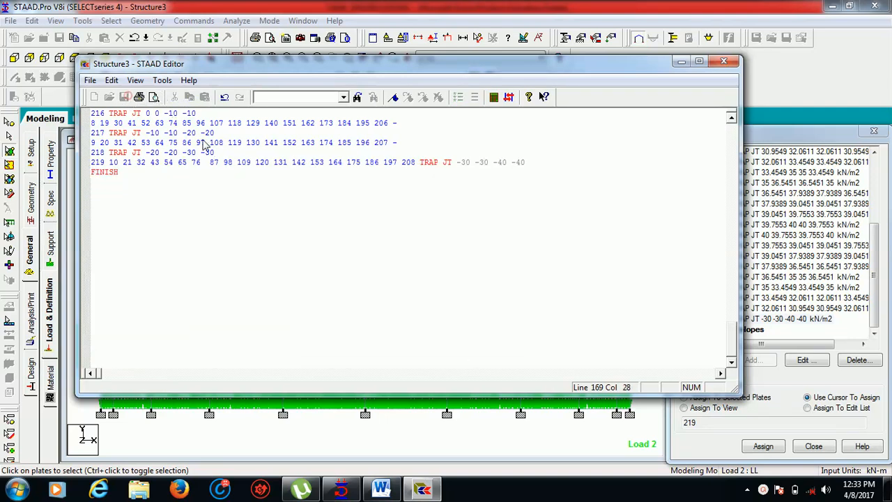
{"action": "left_click", "coordinate": [723, 61]}
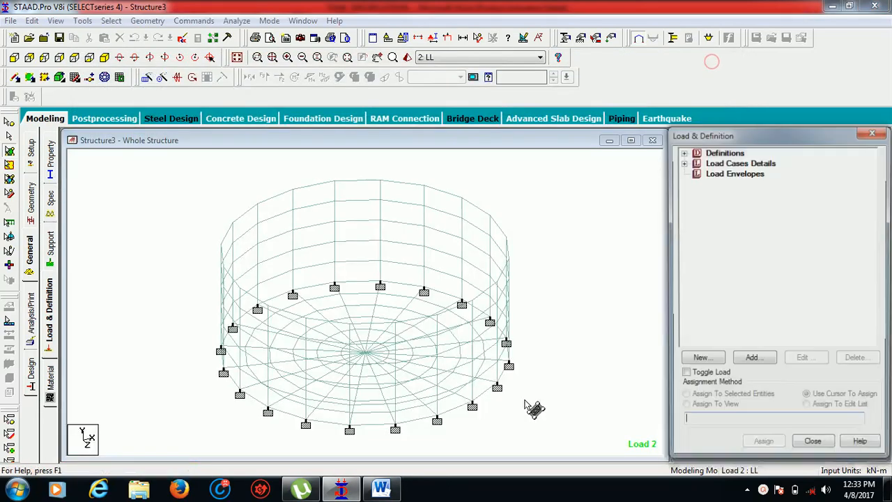
Step: Display the TRAP JT -30 -30 -40 -40 load of load case 2: LL and examine it around the tank wall
{"action": "left_click", "coordinate": [683, 161]}
{"action": "left_click", "coordinate": [695, 183]}
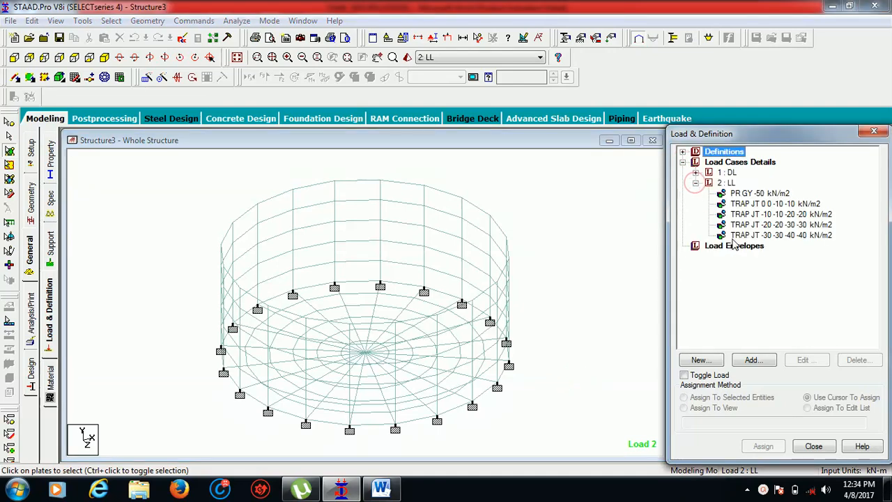
{"action": "left_click", "coordinate": [735, 235]}
{"action": "left_click", "coordinate": [607, 333]}
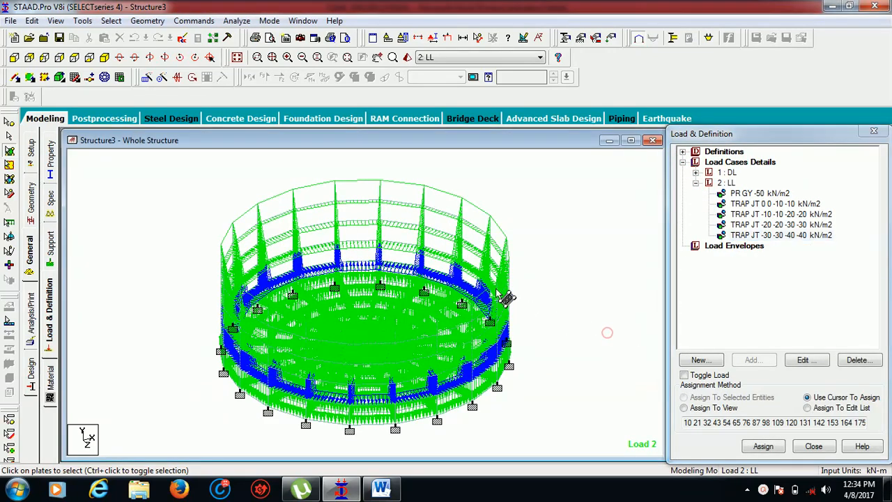
{"action": "scroll", "coordinate": [497, 290], "scroll_direction": "up", "scroll_amount": 5}
{"action": "middle_click_drag", "start_coordinate": [597, 288], "coordinate": [559, 271]}
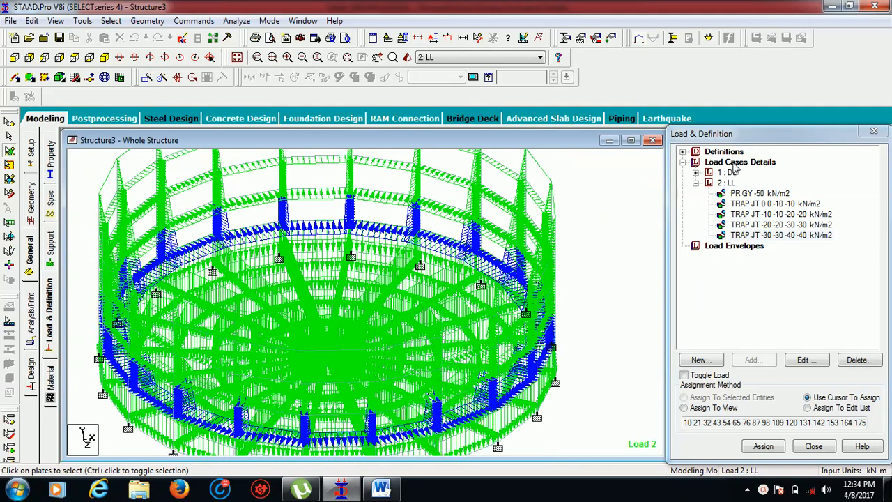
{"action": "left_click", "coordinate": [726, 182]}
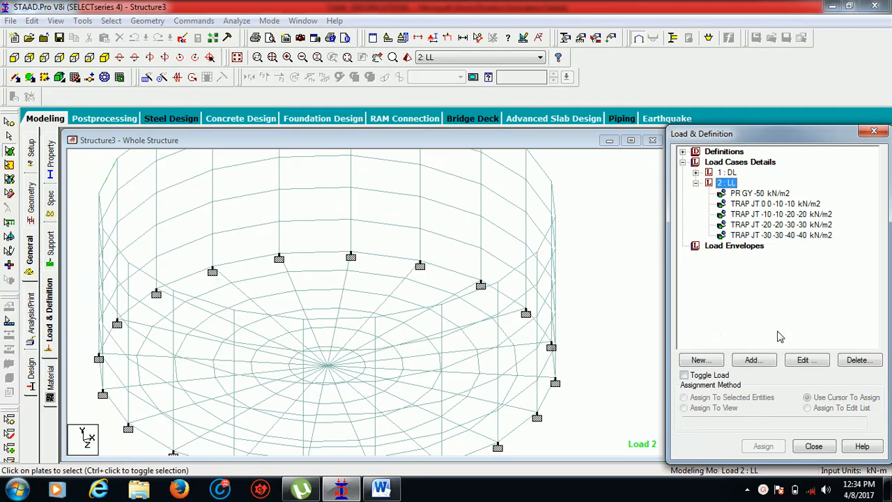
{"action": "left_click", "coordinate": [804, 360]}
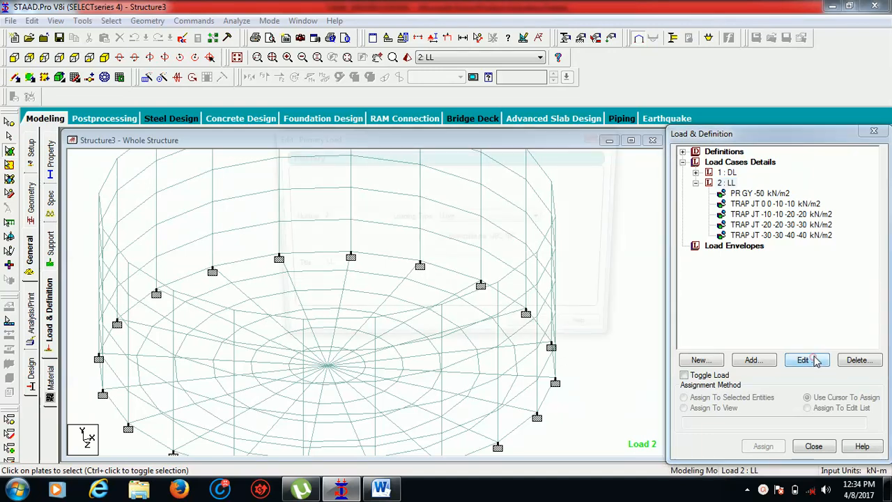
{"action": "left_click", "coordinate": [608, 133]}
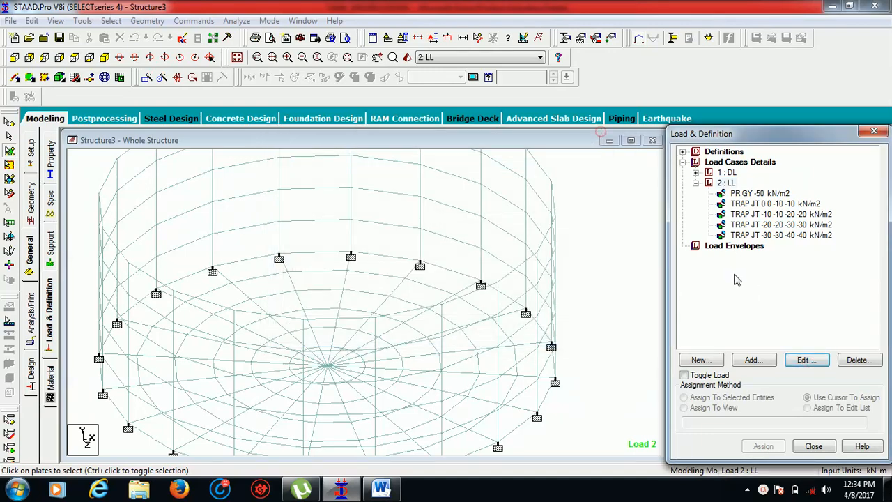
Step: Start a new Hydrostatic plate load item under load case 2: LL
{"action": "left_click", "coordinate": [739, 291]}
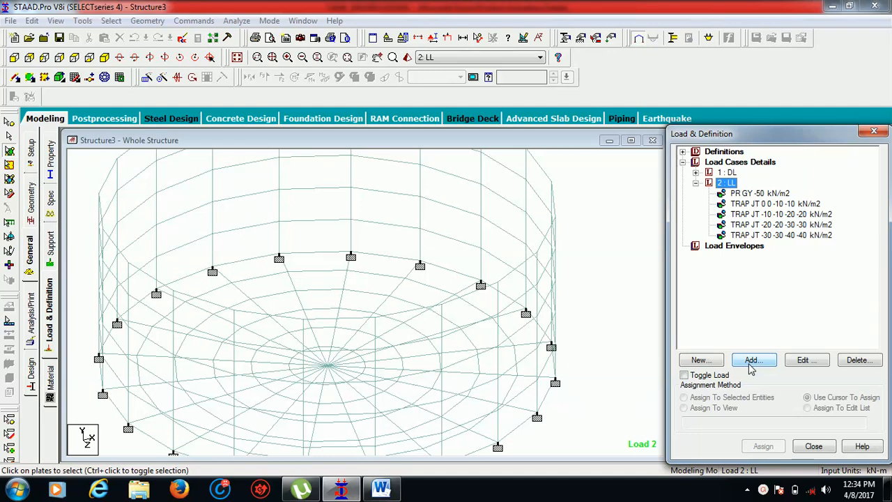
{"action": "left_click", "coordinate": [719, 361]}
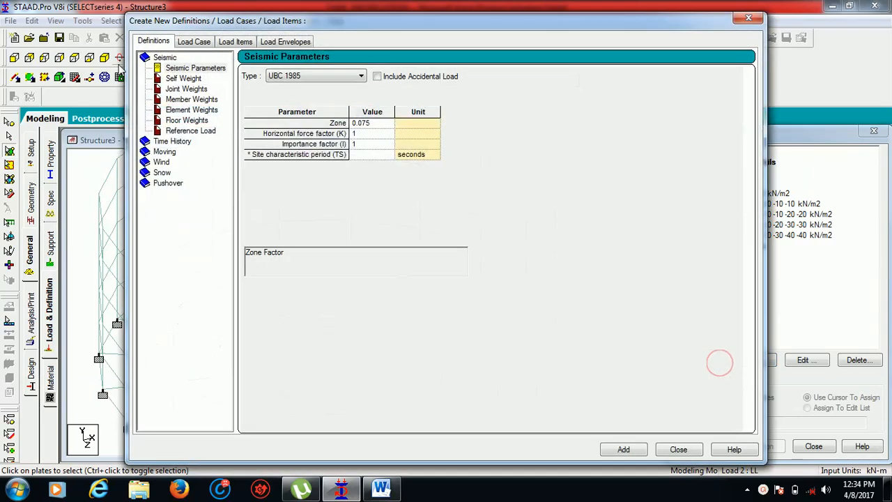
{"action": "left_click", "coordinate": [233, 42]}
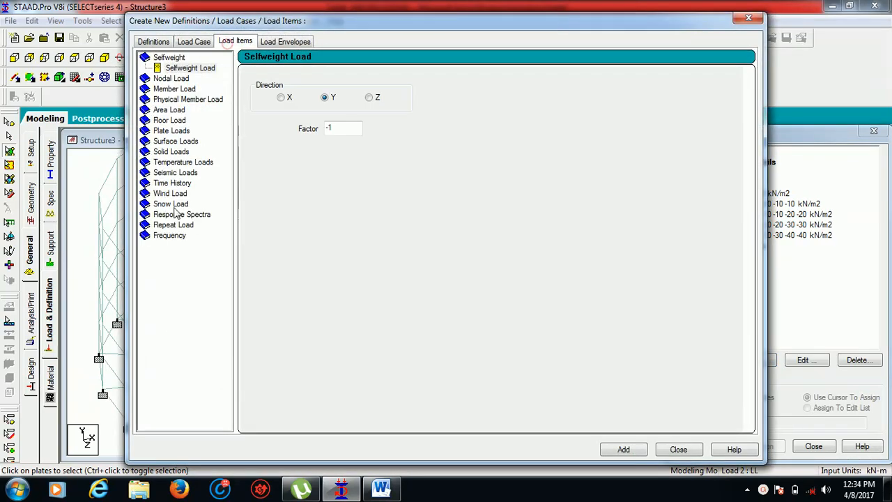
{"action": "left_click", "coordinate": [202, 131]}
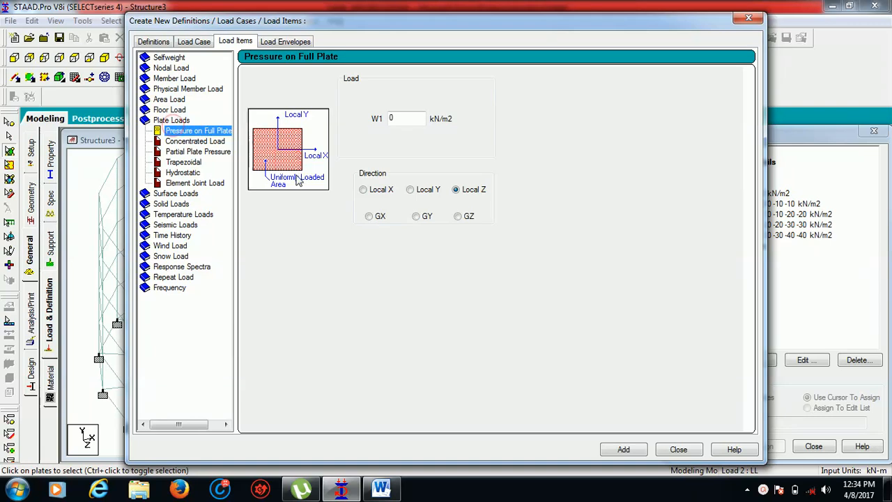
{"action": "left_click", "coordinate": [194, 174]}
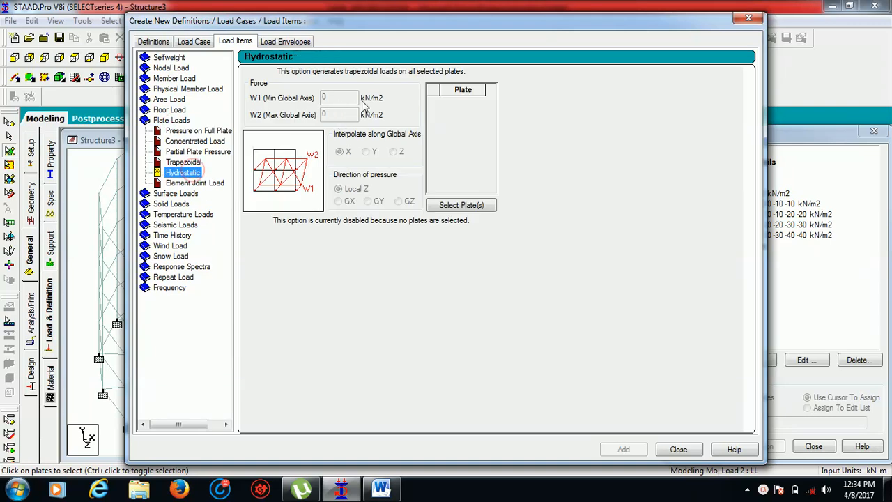
Step: Select the lowest ring of wall plates, just above the supports, as the plates for the hydrostatic load
{"action": "left_click", "coordinate": [457, 204]}
{"action": "left_click", "coordinate": [15, 58]}
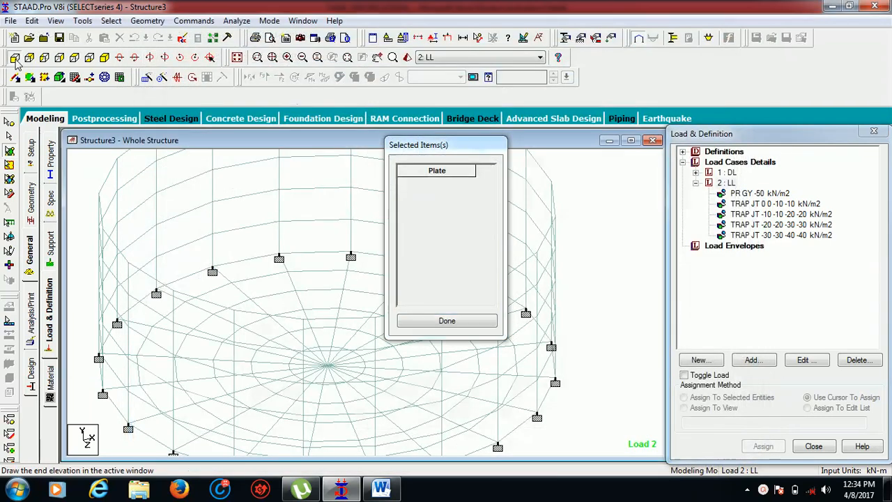
{"action": "scroll", "coordinate": [159, 285], "scroll_direction": "down", "scroll_amount": 5}
{"action": "scroll", "coordinate": [159, 285], "scroll_direction": "down", "scroll_amount": 1}
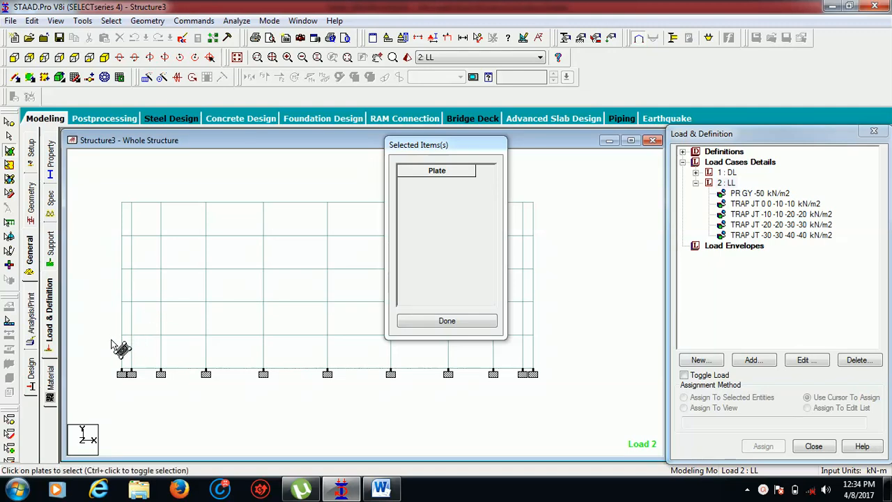
{"action": "left_click_drag", "start_coordinate": [112, 340], "coordinate": [544, 362]}
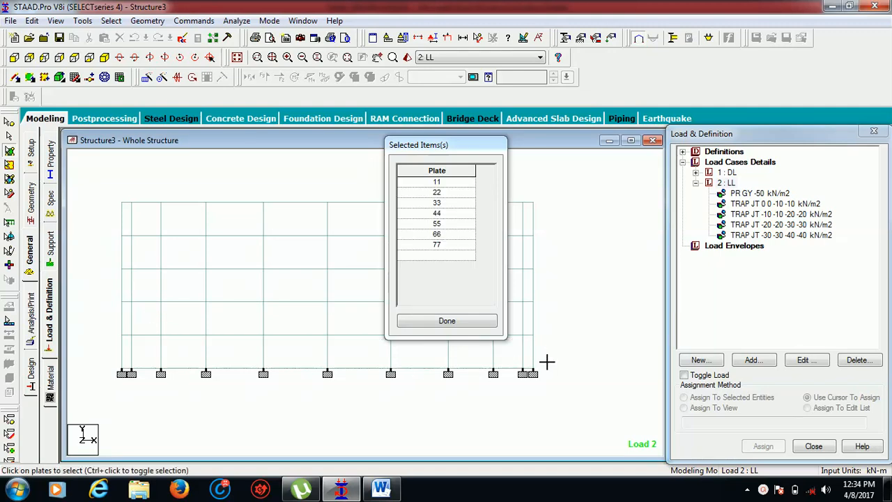
{"action": "left_click", "coordinate": [473, 321]}
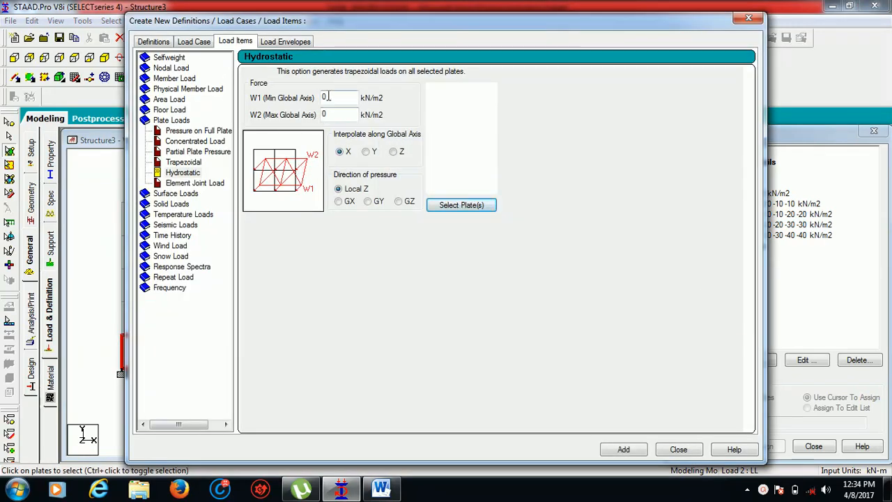
Step: Add the hydrostatic load with W1 40 and W2 50 kN/m2, interpolated along global X and acting in Local Z
{"action": "left_click_drag", "start_coordinate": [328, 96], "coordinate": [298, 99]}
{"action": "type", "text": "40"}
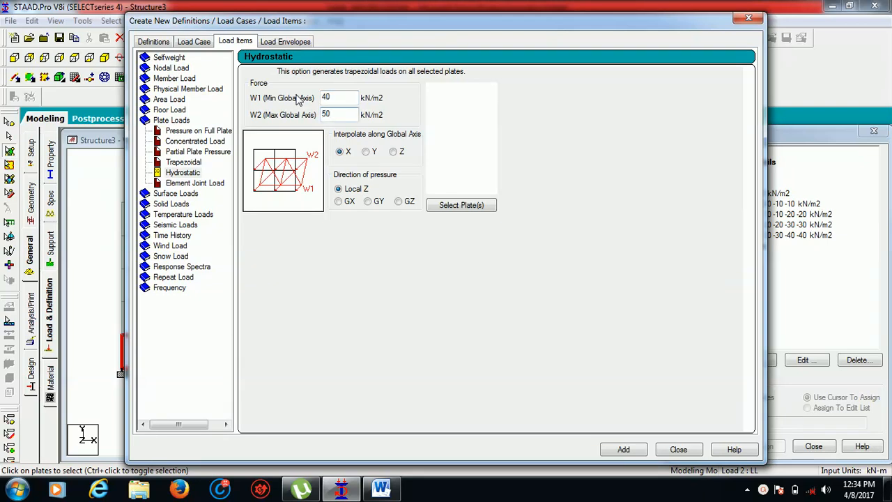
{"action": "left_click", "coordinate": [625, 450]}
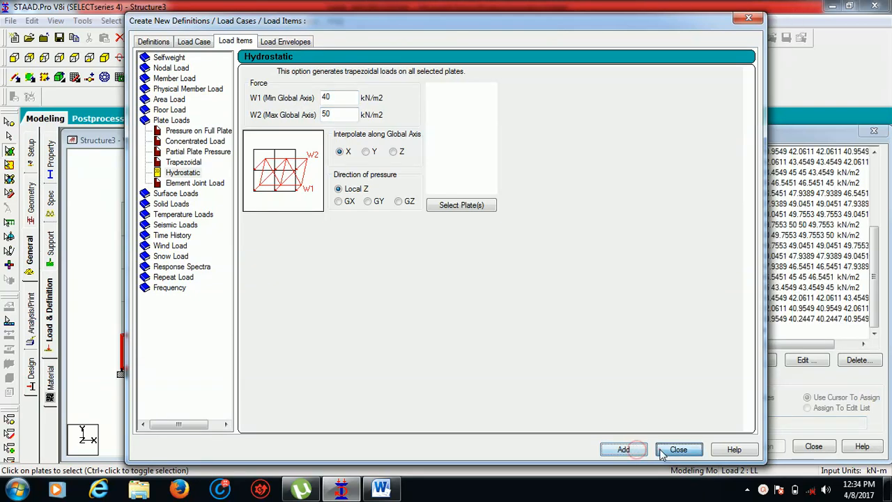
{"action": "left_click", "coordinate": [662, 450]}
Step: Change plate 220's trapezoidal joint load to -40, -40, -50 and -50 kN/m2 at nodes 1 to 4
{"action": "left_click", "coordinate": [871, 319]}
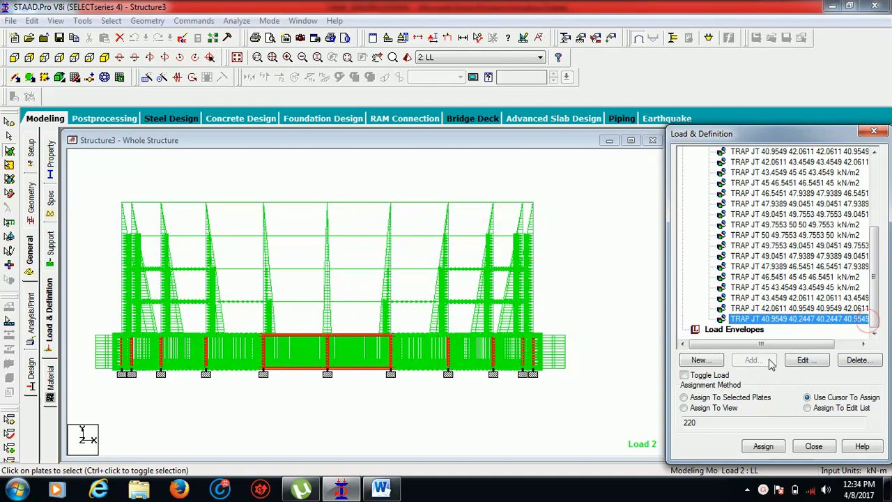
{"action": "left_click", "coordinate": [802, 360]}
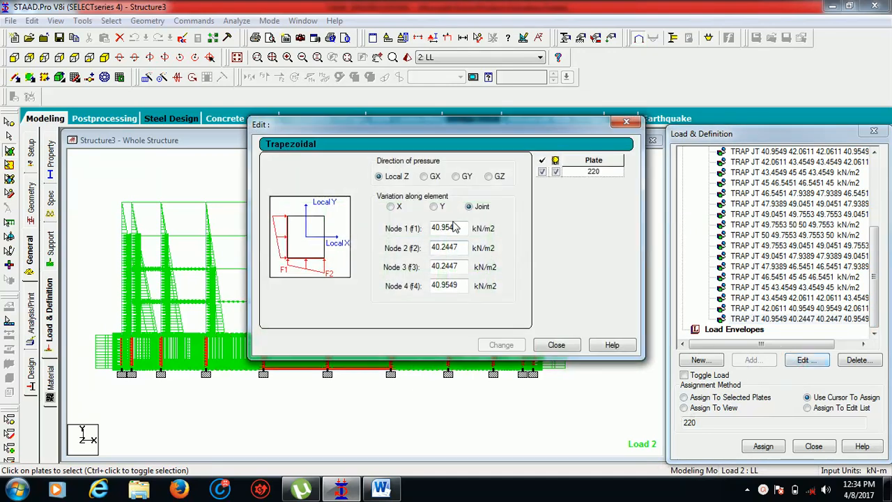
{"action": "left_click_drag", "start_coordinate": [454, 226], "coordinate": [376, 230]}
{"action": "type", "text": "-40"}
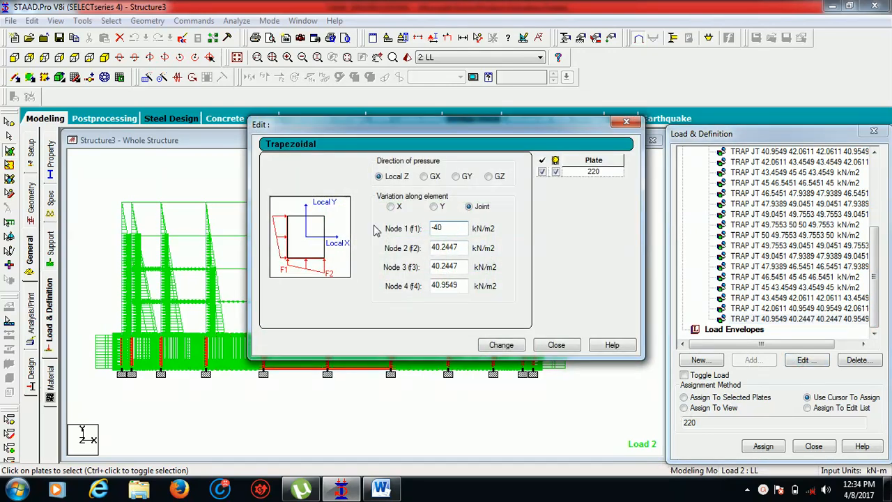
{"action": "key", "text": "Tab"}
{"action": "type", "text": "-4"}
{"action": "key", "text": "Tab"}
{"action": "type", "text": "-"}
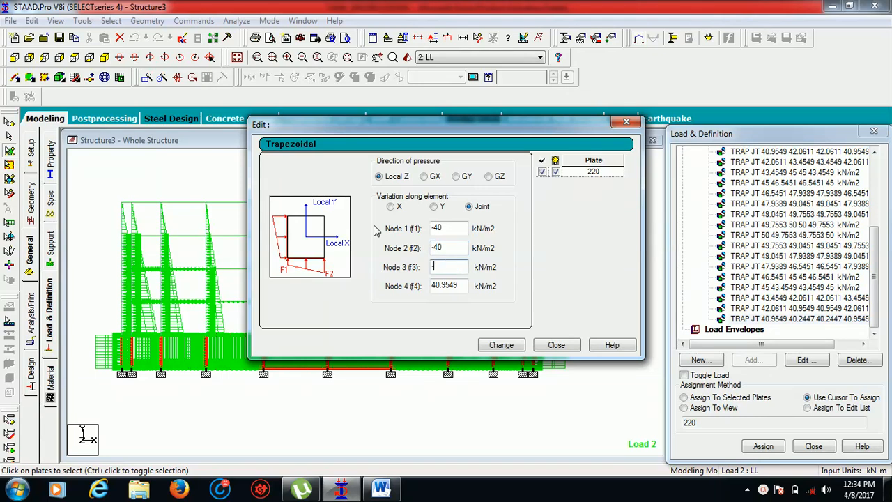
{"action": "type", "text": "50"}
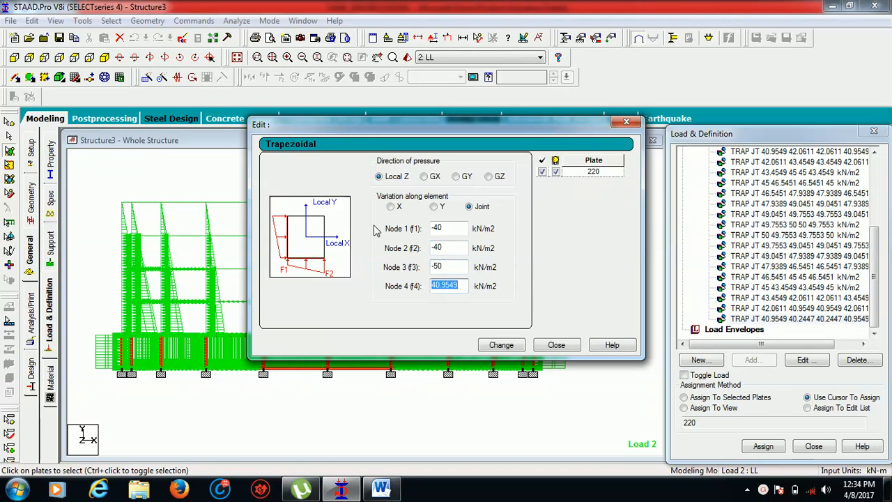
{"action": "type", "text": "-50"}
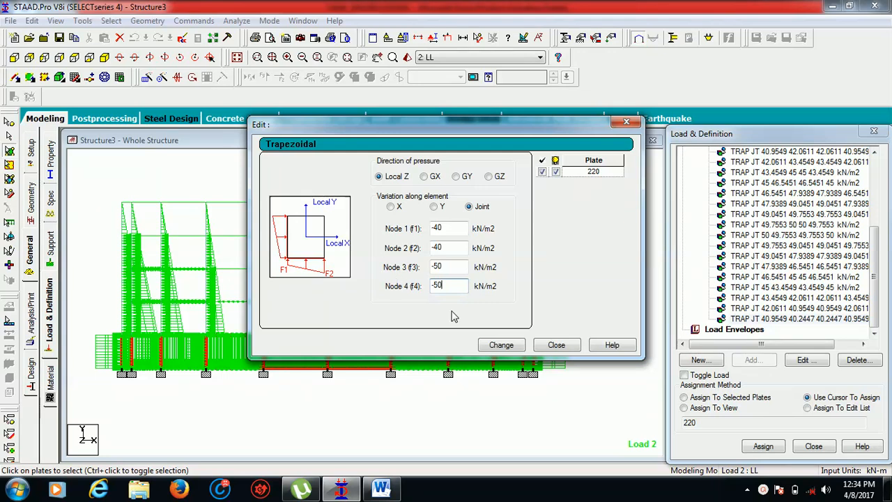
{"action": "left_click", "coordinate": [499, 344]}
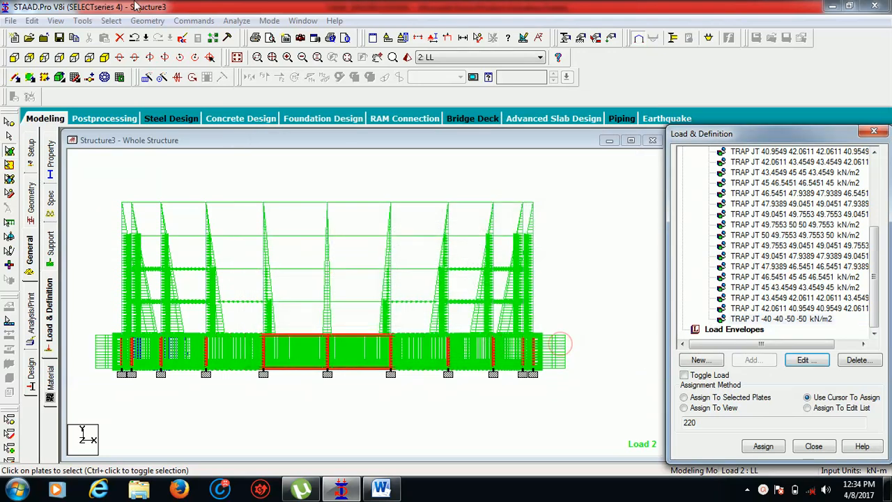
Step: Save the structure and open its input command file at the final TRAP JT load lines
{"action": "left_click", "coordinate": [184, 37]}
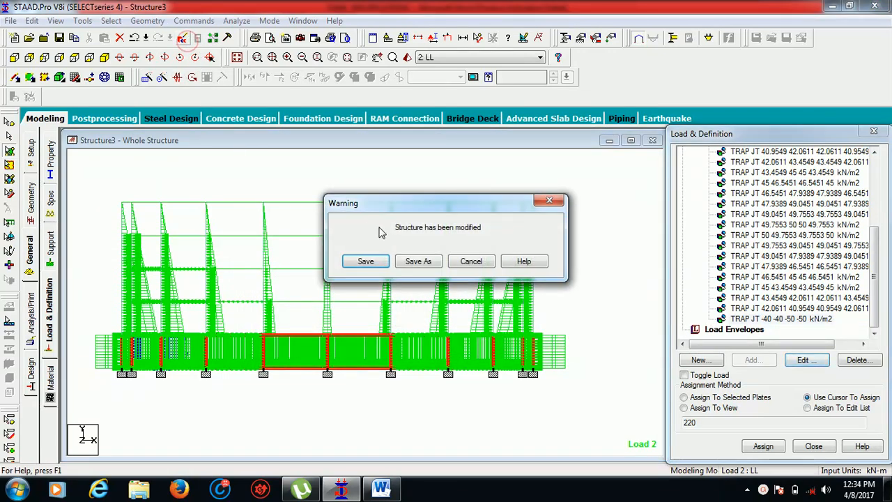
{"action": "left_click", "coordinate": [367, 261]}
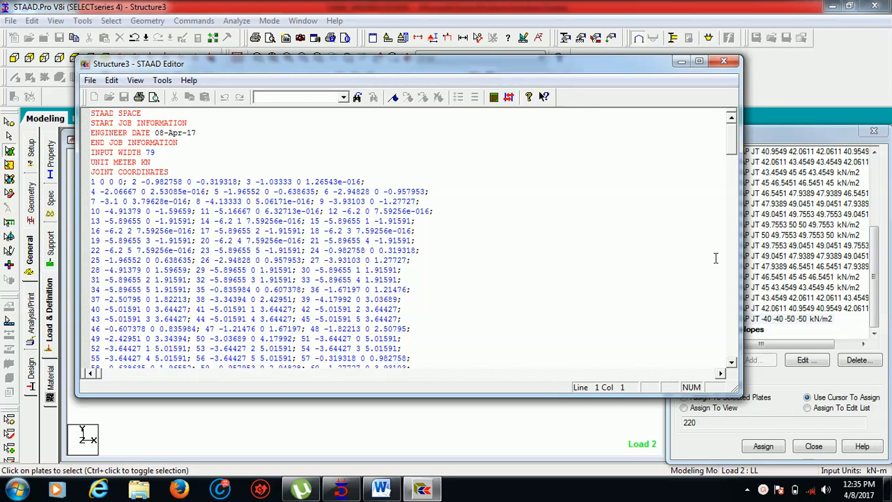
{"action": "left_click_drag", "start_coordinate": [732, 152], "coordinate": [731, 369]}
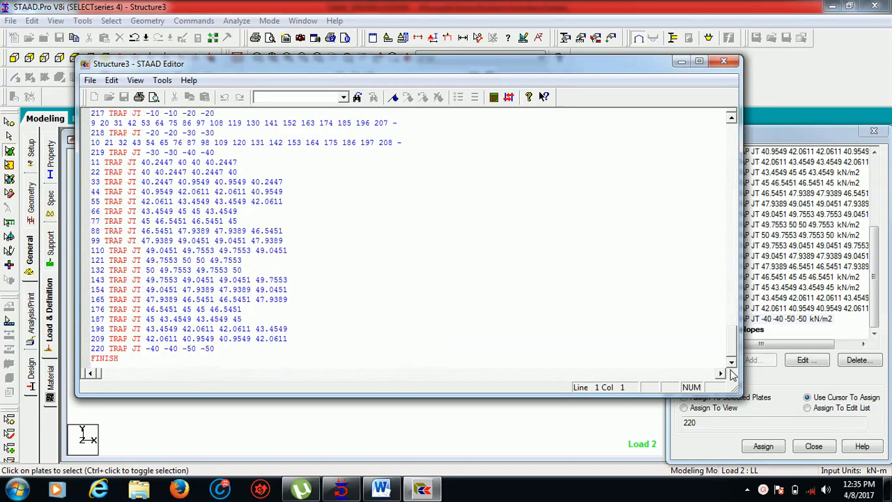
Step: Add plates 11 to 209, in increments of 11, to plate 220's TRAP JT -40 -40 -50 -50 line
{"action": "left_click", "coordinate": [104, 349]}
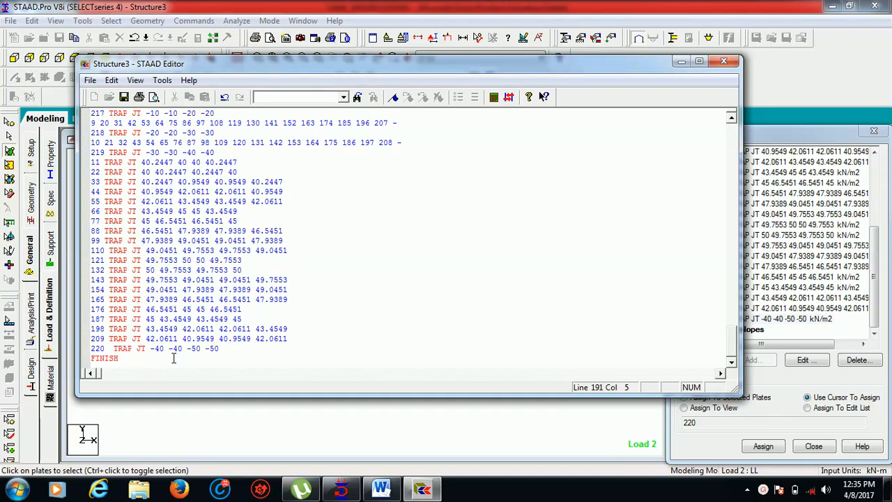
{"action": "type", "text": "11 22 33 44 55 66 "}
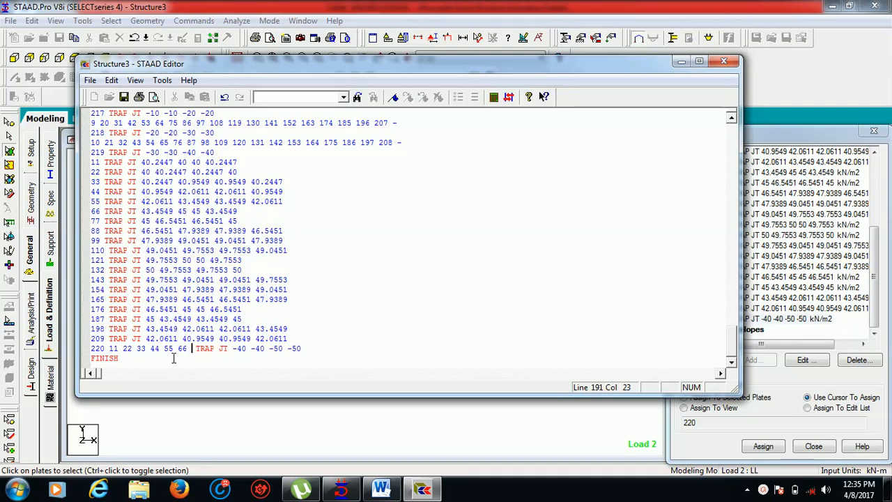
{"action": "type", "text": "77 88 9"}
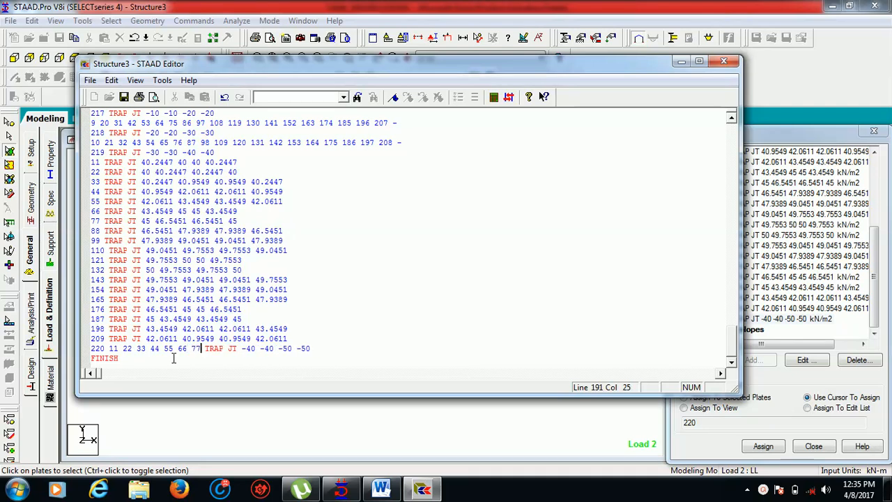
{"action": "type", "text": "9  "}
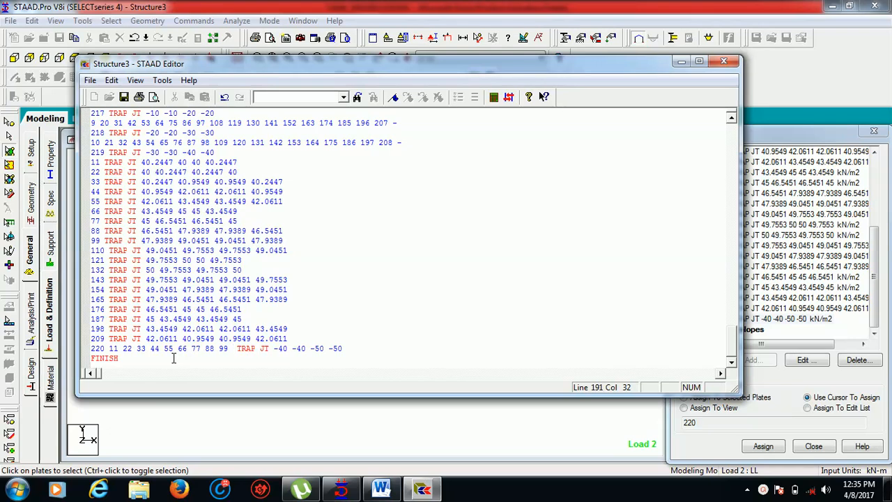
{"action": "type", "text": "110 121 "}
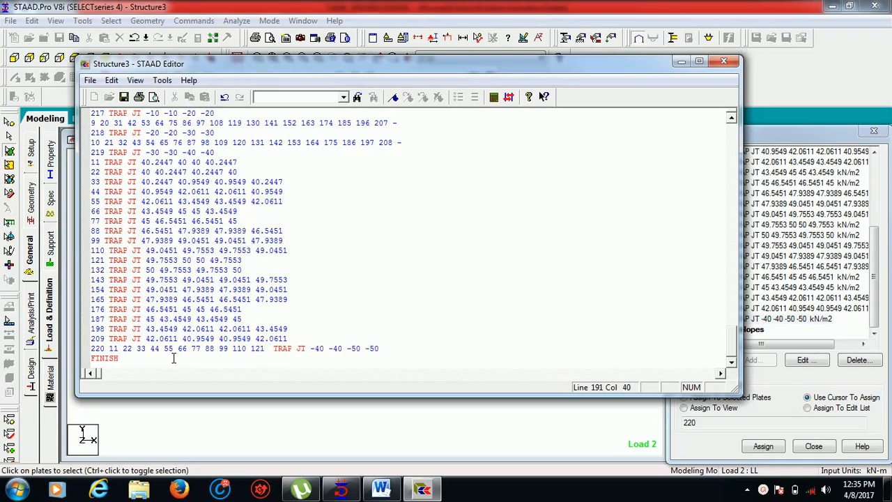
{"action": "type", "text": "131"}
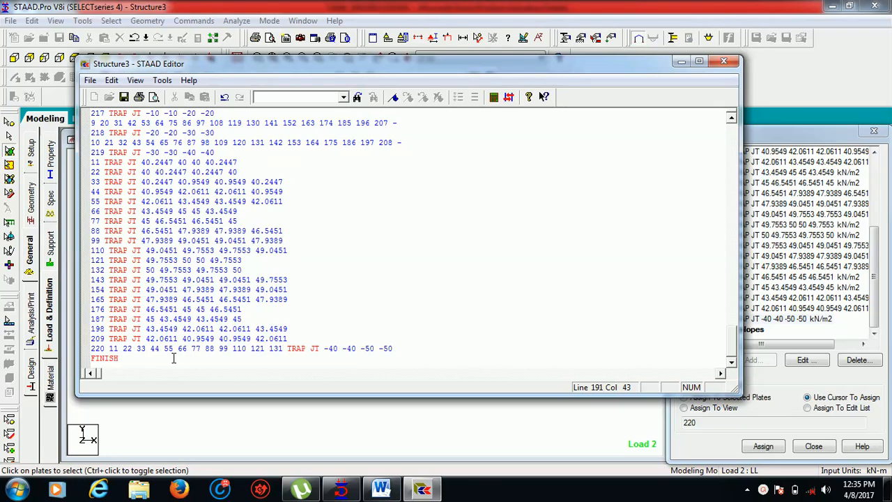
{"action": "type", "text": "2 143 "}
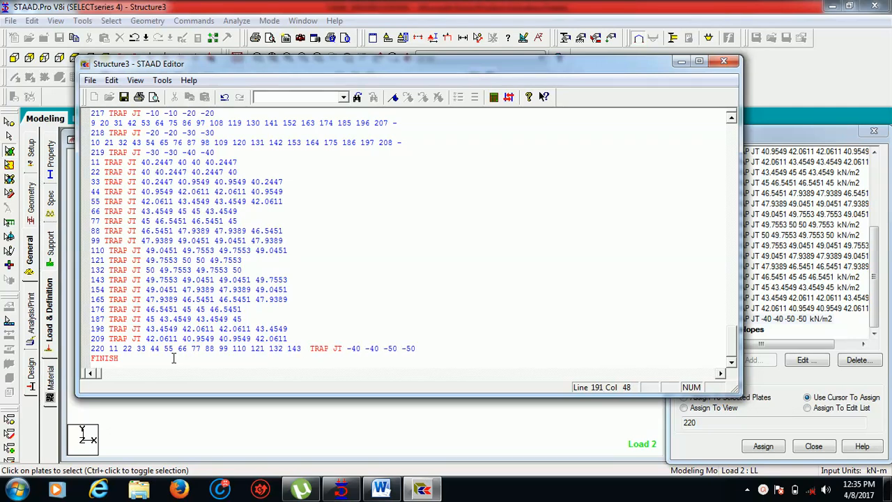
{"action": "type", "text": "1"}
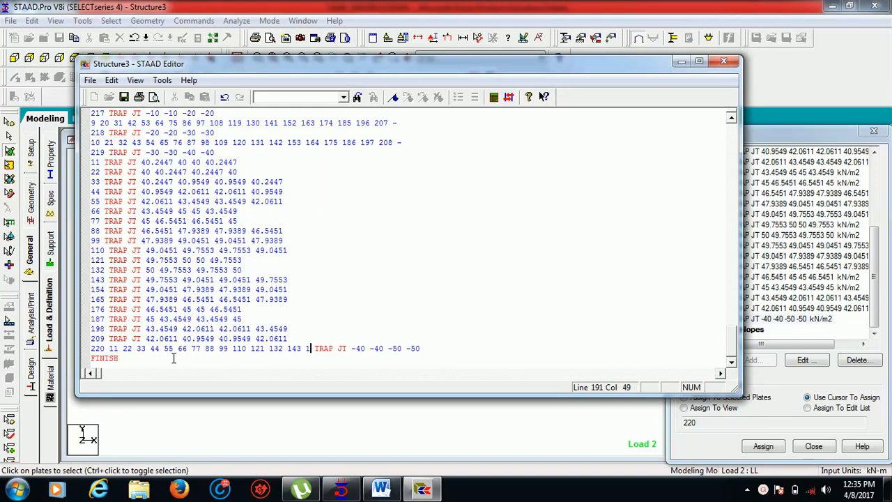
{"action": "type", "text": "54"}
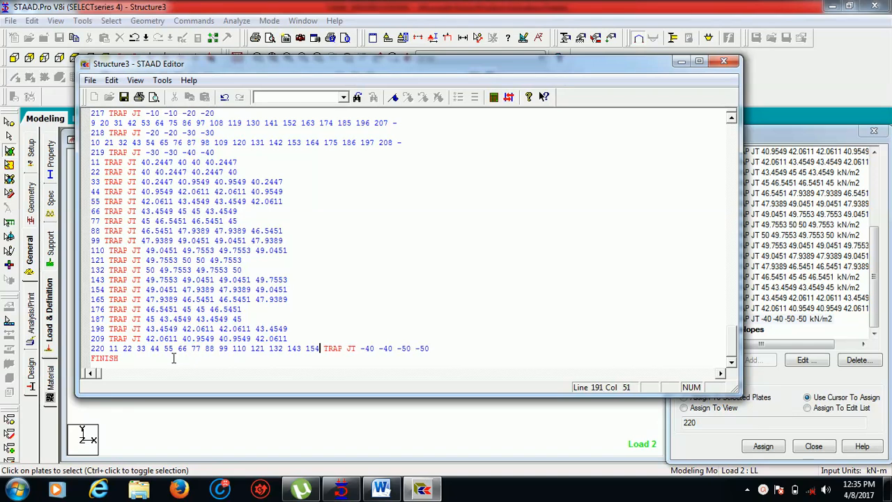
{"action": "type", "text": "165 "}
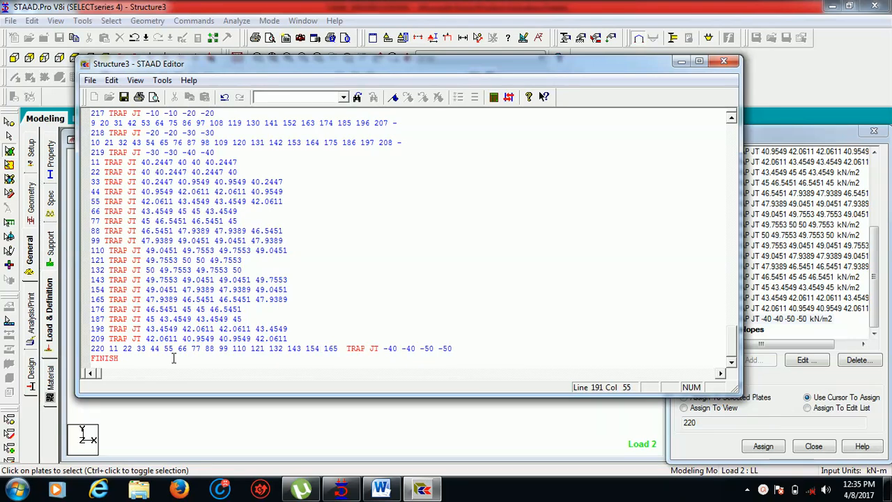
{"action": "type", "text": " 176 "}
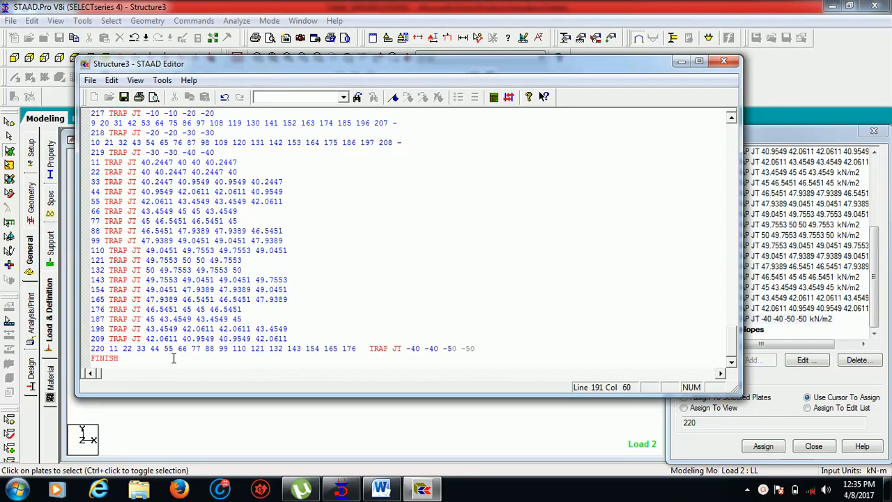
{"action": "type", "text": " 187 "}
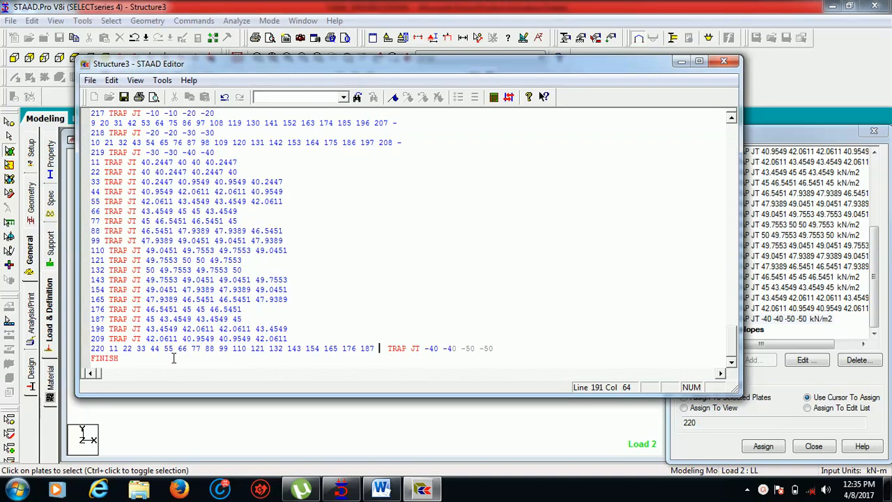
{"action": "type", "text": "198 209"}
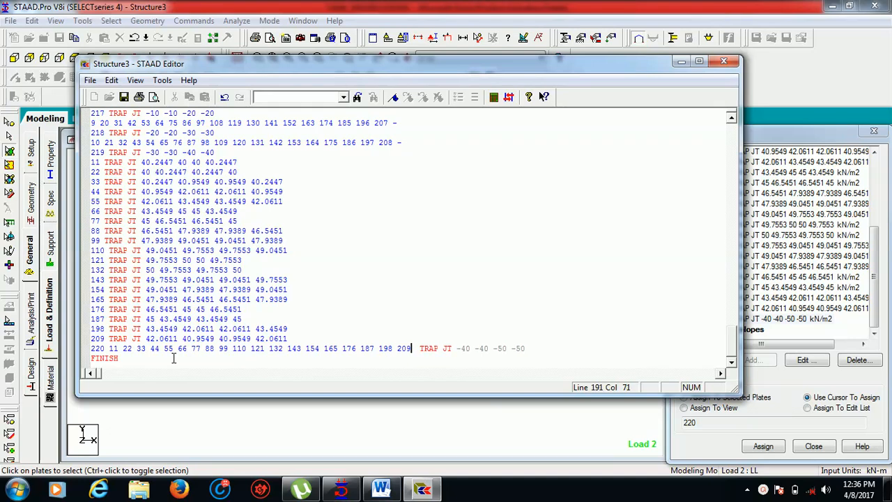
Step: Delete the individual TRAP JT lines for plates 11 to 209 above plate 220's line, then save and close the command file
{"action": "left_click_drag", "start_coordinate": [305, 333], "coordinate": [229, 299]}
{"action": "left_click_drag", "start_coordinate": [290, 338], "coordinate": [97, 165]}
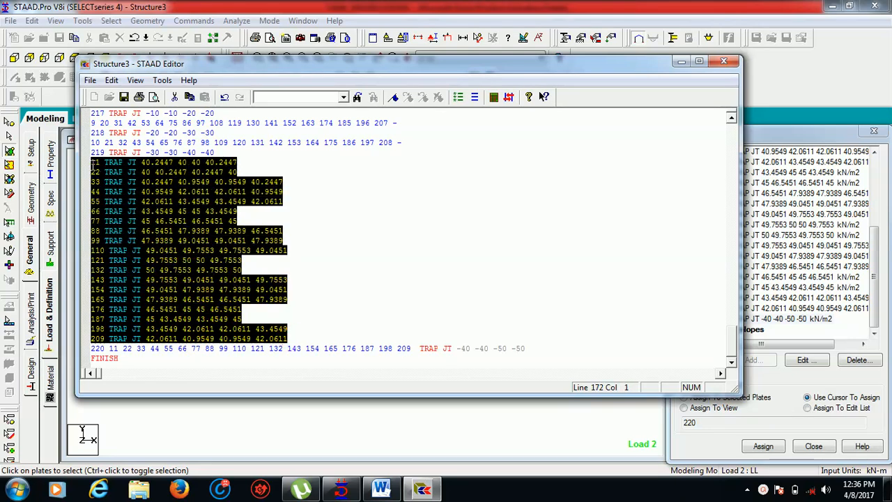
{"action": "key", "text": "Delete"}
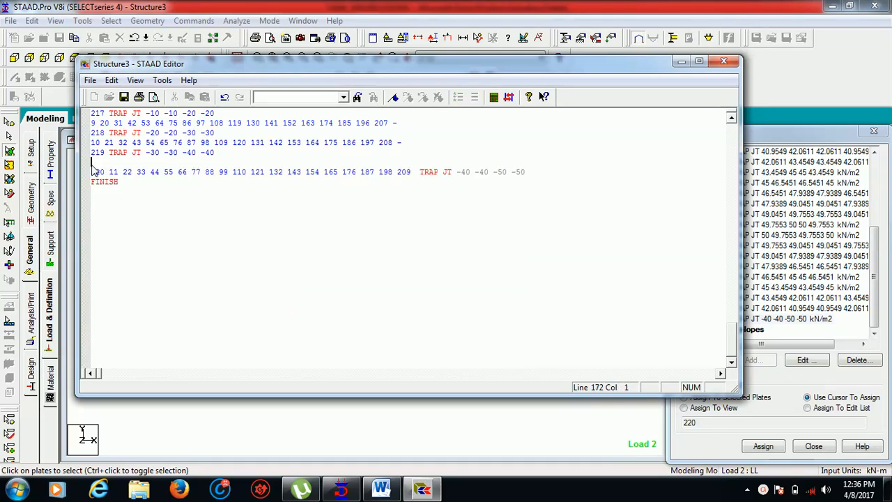
{"action": "key", "text": "BackSpace"}
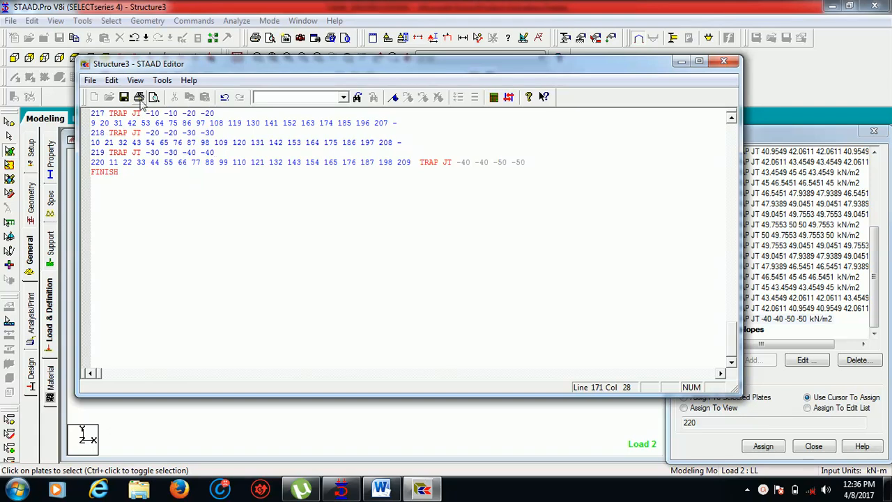
{"action": "left_click", "coordinate": [723, 61]}
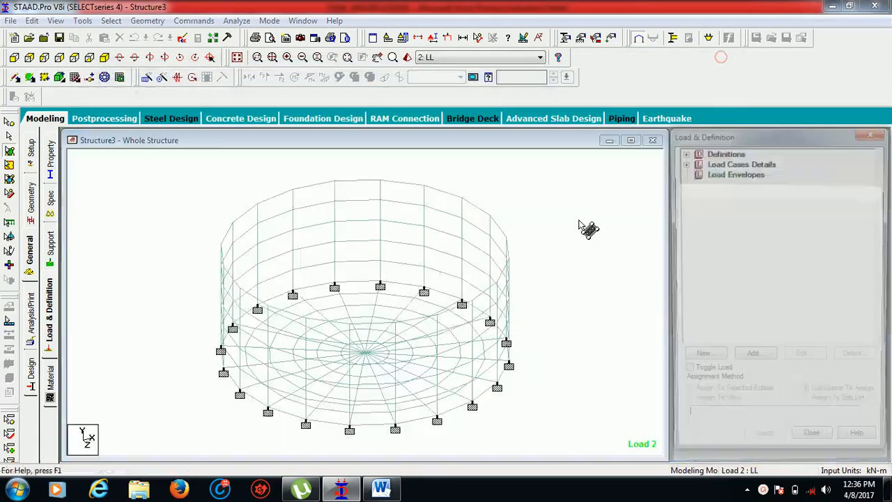
Step: Display the LL case's TRAP JT -40 -40 -50 -50 load on the tank and inspect it in back elevation
{"action": "left_click", "coordinate": [683, 162]}
{"action": "left_click", "coordinate": [695, 183]}
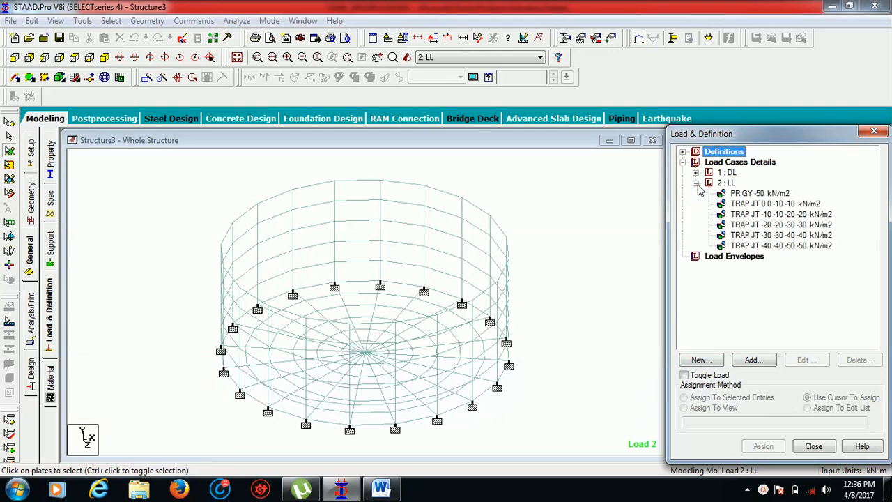
{"action": "left_click", "coordinate": [761, 245]}
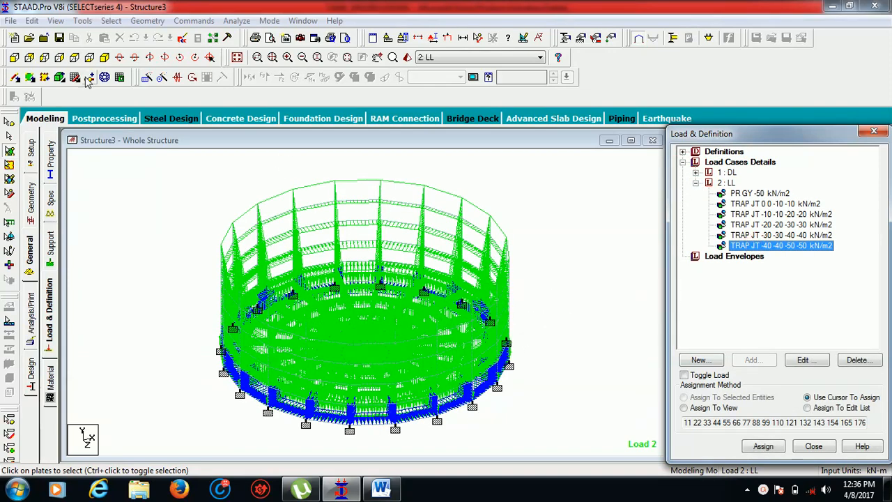
{"action": "left_click", "coordinate": [30, 57]}
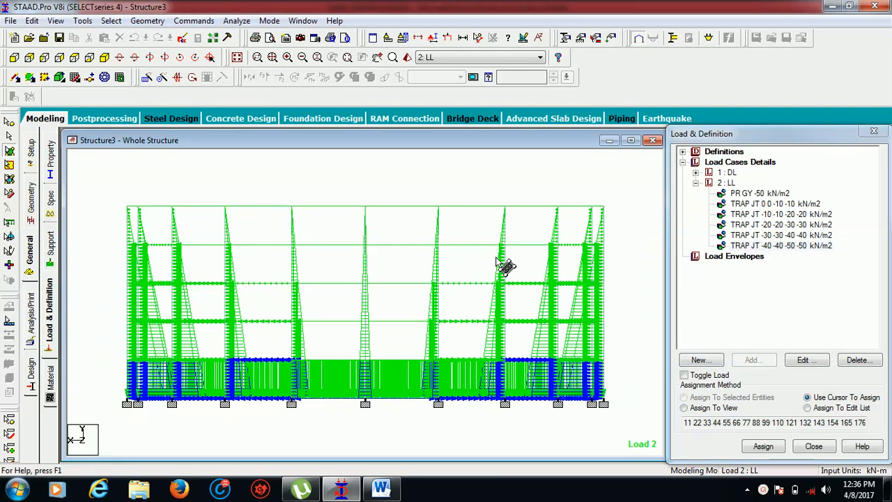
Step: Add a Perform Analysis command with the All print option
{"action": "left_click", "coordinate": [30, 324]}
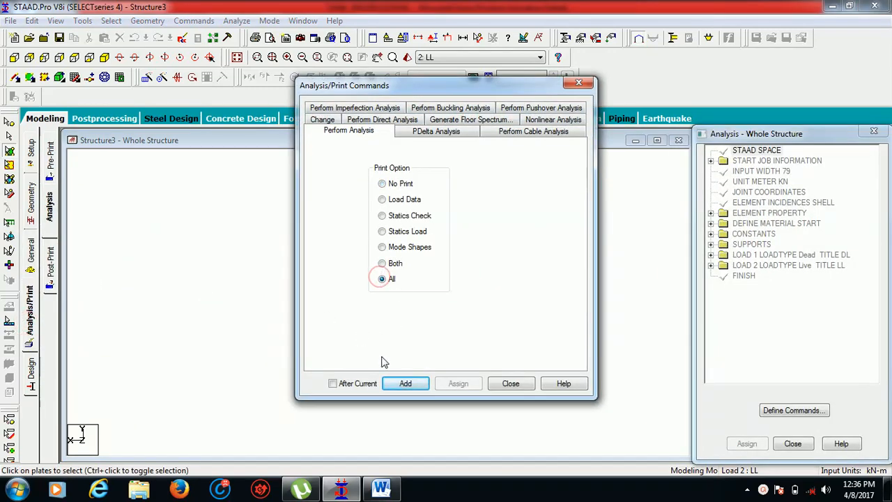
{"action": "left_click", "coordinate": [427, 383]}
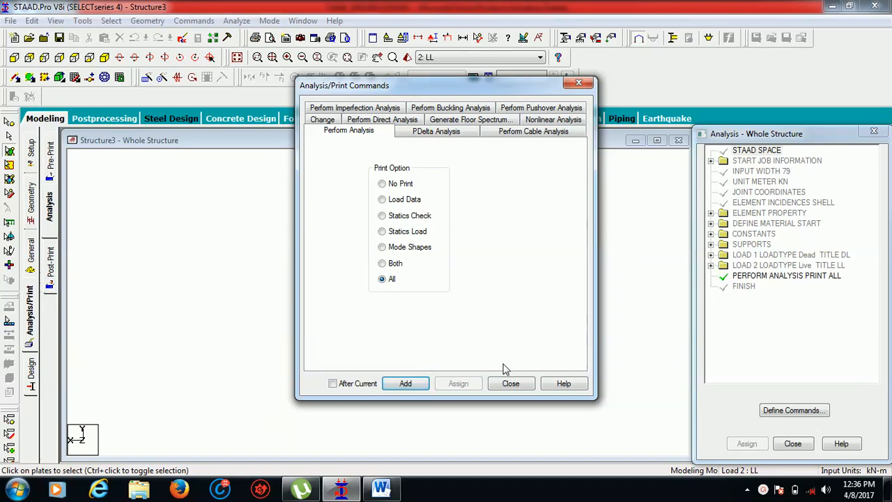
{"action": "left_click", "coordinate": [511, 383]}
Step: Open the concrete design settings and set the current design code to IS456
{"action": "left_click", "coordinate": [31, 375]}
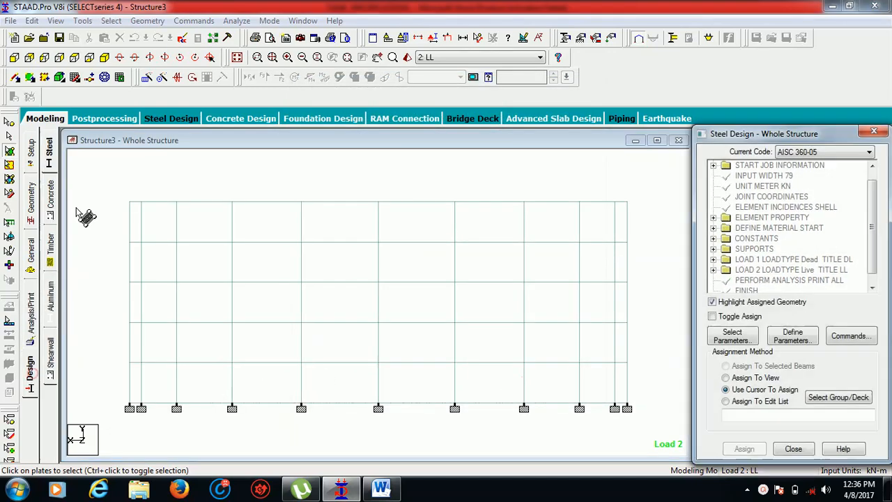
{"action": "left_click", "coordinate": [50, 200]}
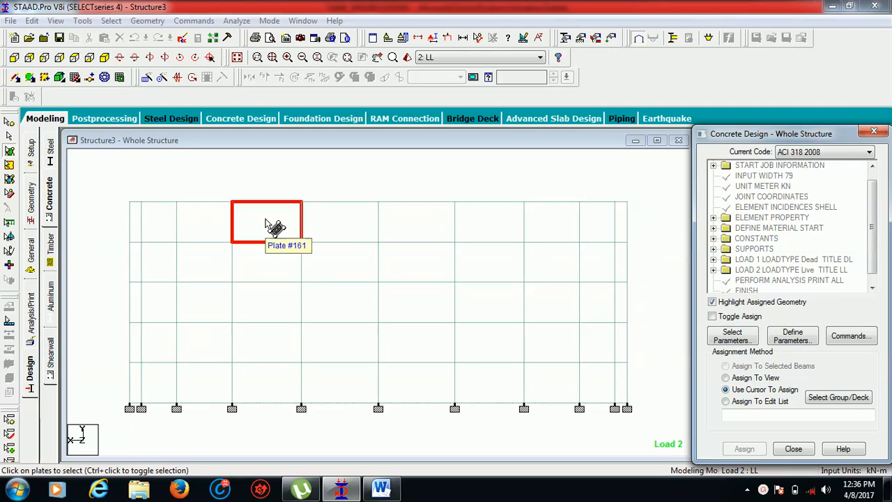
{"action": "left_click", "coordinate": [869, 153]}
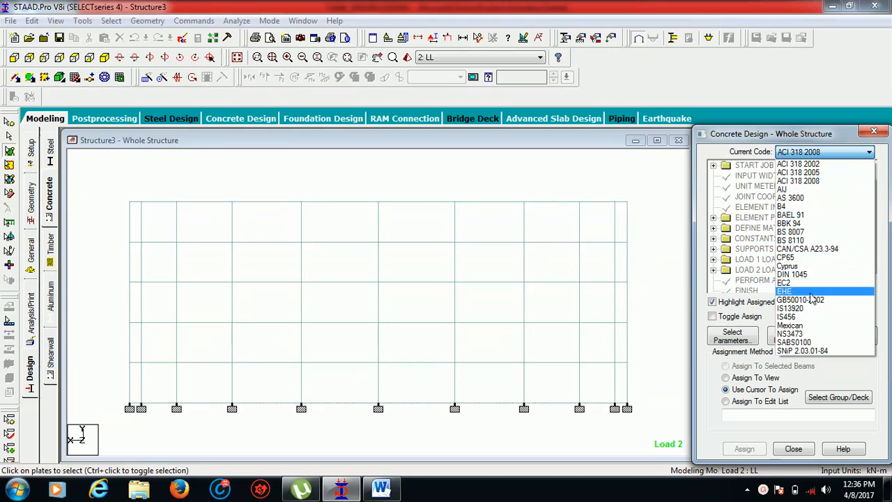
{"action": "left_click", "coordinate": [801, 317]}
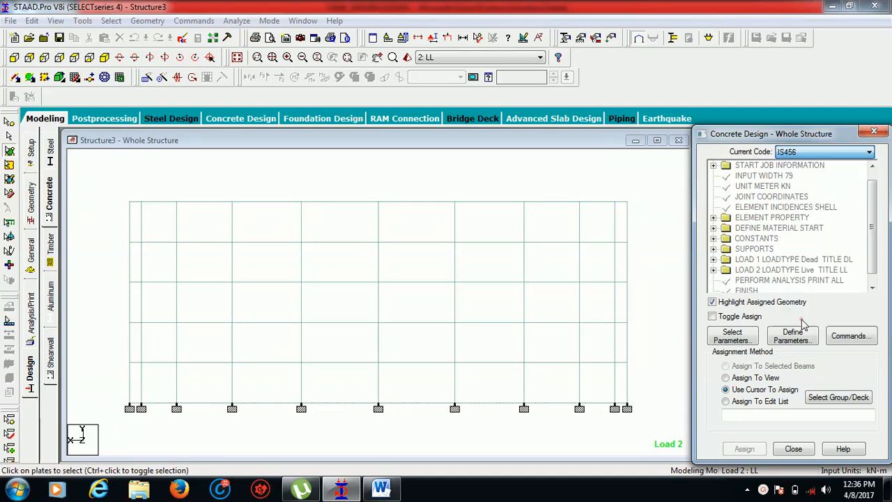
Step: Limit the selected design parameters to Fc compressive strength of concrete and Fymain yield strength for main reinforcement
{"action": "left_click", "coordinate": [714, 341]}
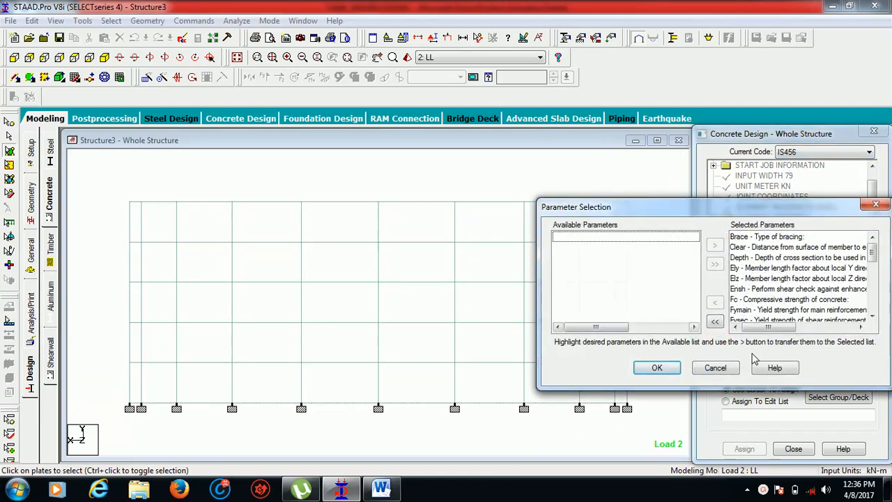
{"action": "left_click", "coordinate": [716, 323]}
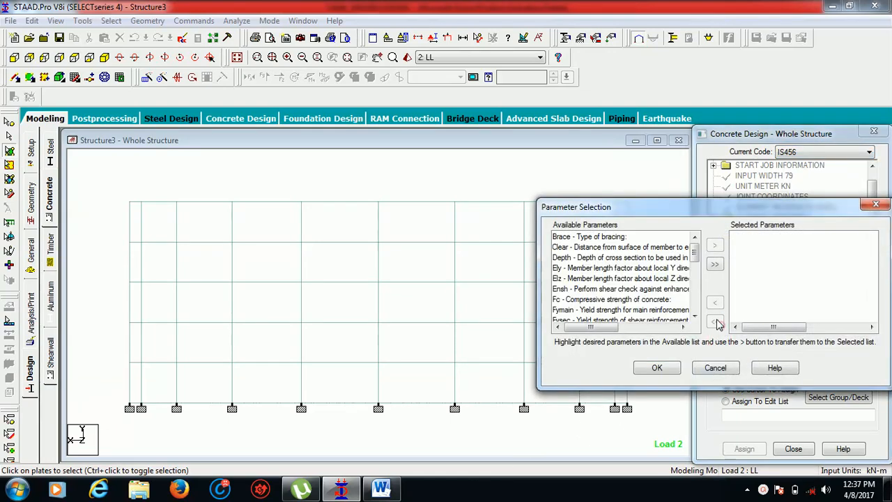
{"action": "left_click", "coordinate": [591, 301]}
{"action": "left_click", "coordinate": [583, 311], "text": "ctrl"}
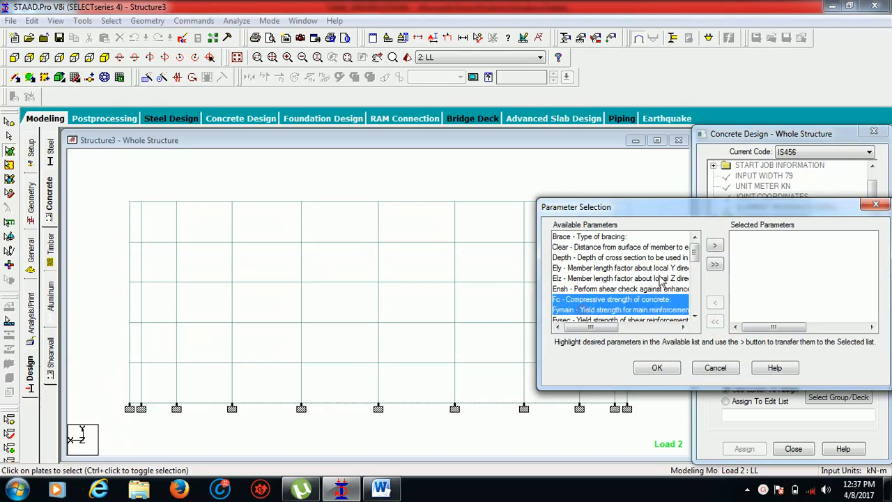
{"action": "left_click", "coordinate": [714, 245]}
{"action": "left_click", "coordinate": [657, 367]}
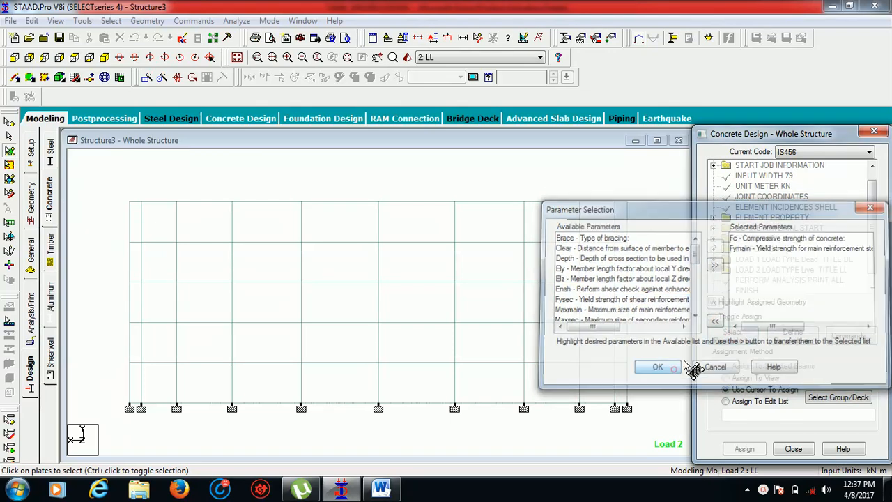
Step: Define the FC design parameter with a concrete compressive strength of 25000 kN/m2
{"action": "left_click", "coordinate": [792, 336]}
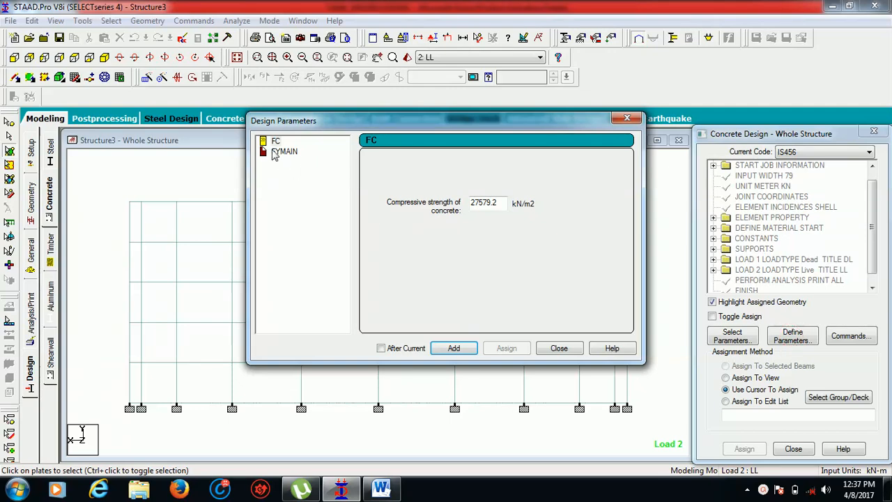
{"action": "double_click", "coordinate": [498, 202]}
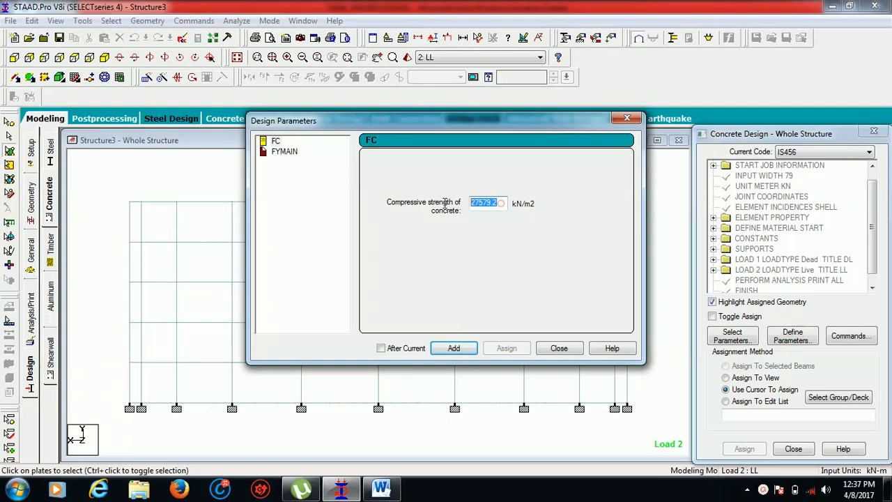
{"action": "type", "text": "25000"}
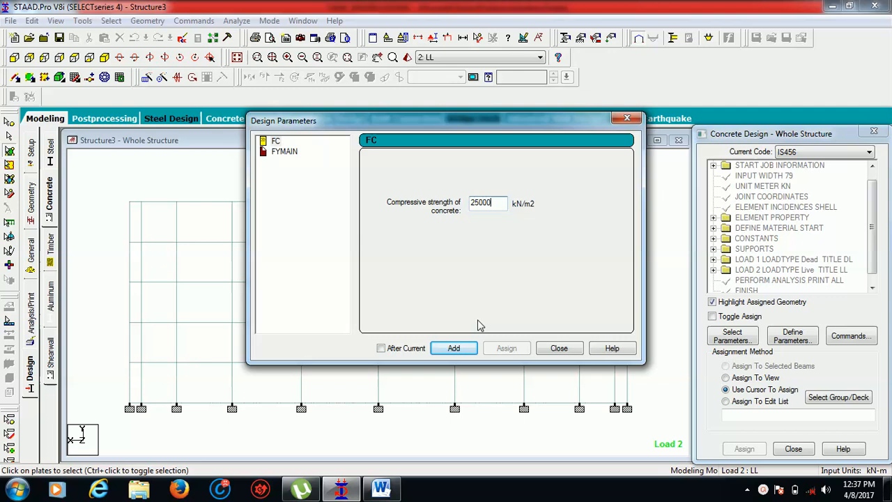
{"action": "left_click", "coordinate": [454, 348]}
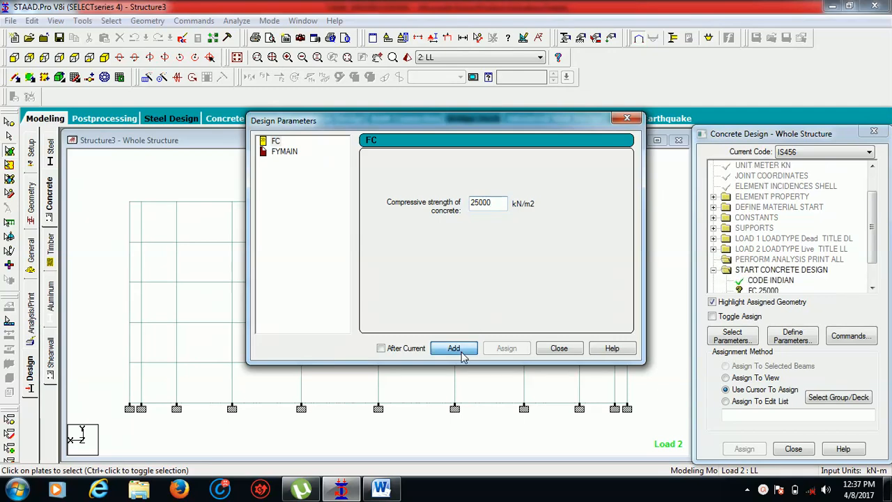
Step: Define the FYMAIN design parameter with a main reinforcement yield strength of 415000 kN/m2
{"action": "left_click", "coordinate": [291, 155]}
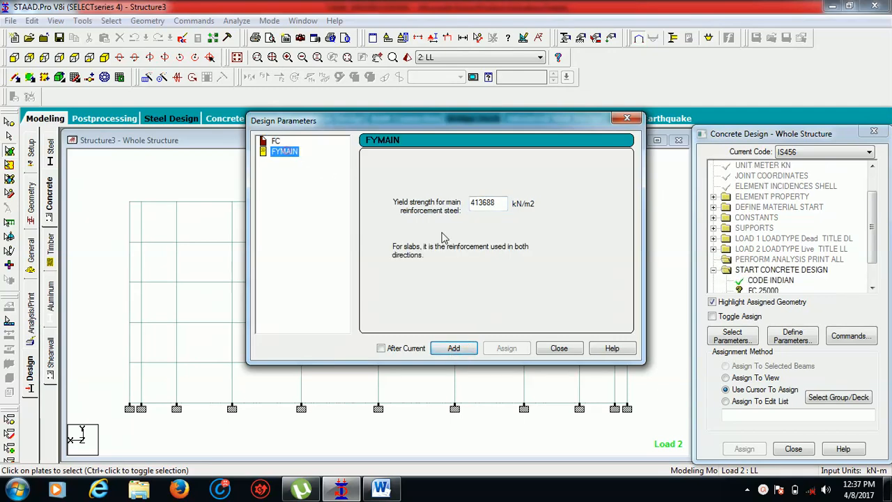
{"action": "double_click", "coordinate": [491, 202]}
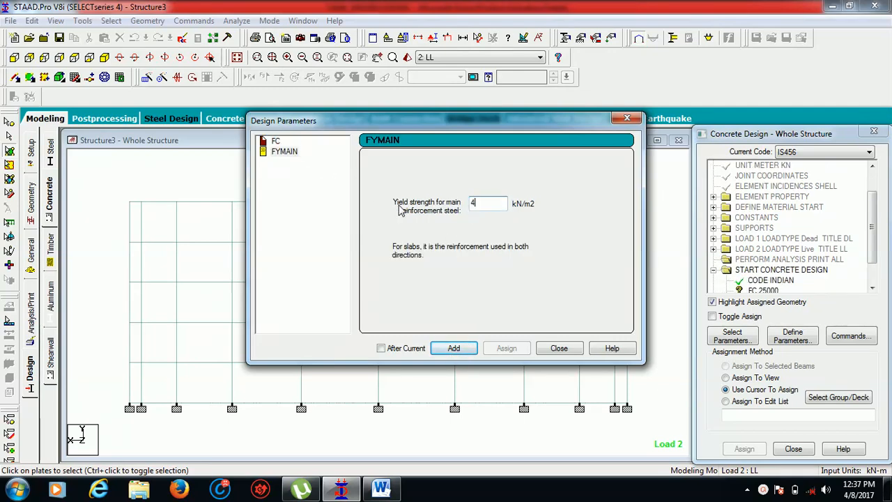
{"action": "type", "text": "415000"}
{"action": "left_click", "coordinate": [456, 349]}
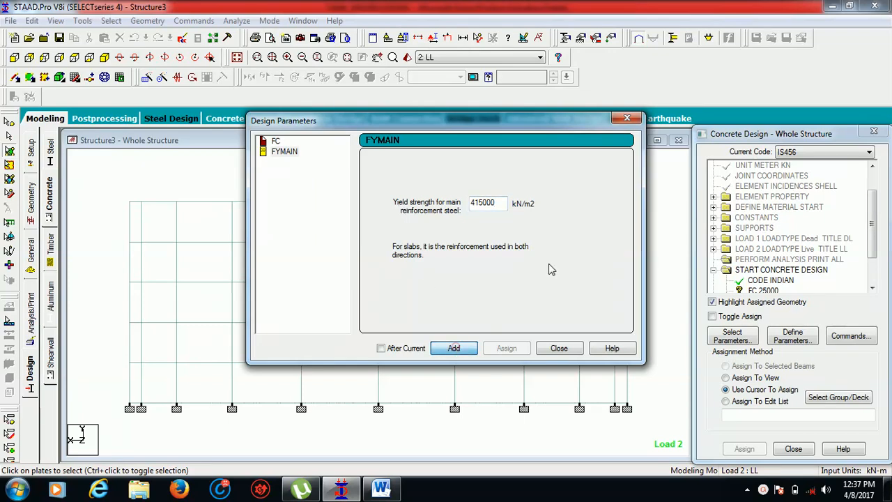
{"action": "left_click", "coordinate": [568, 350]}
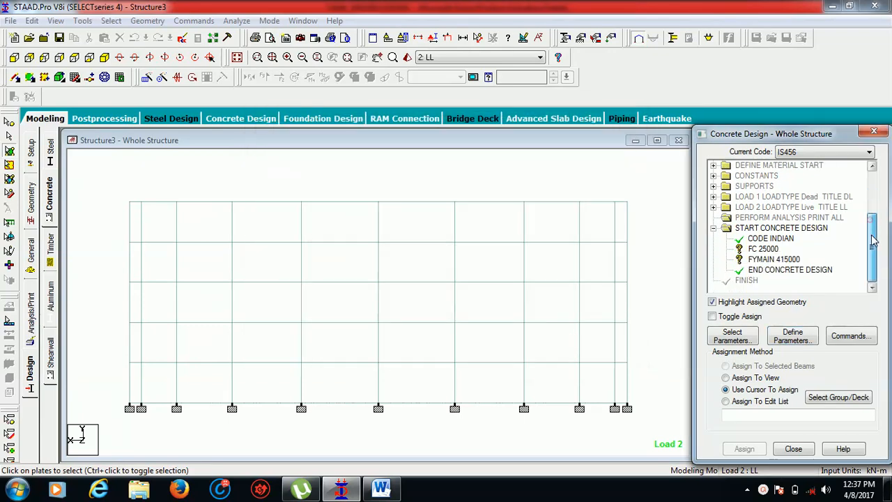
Step: Assign the FC 25000 parameter to the whole view
{"action": "left_click", "coordinate": [765, 249]}
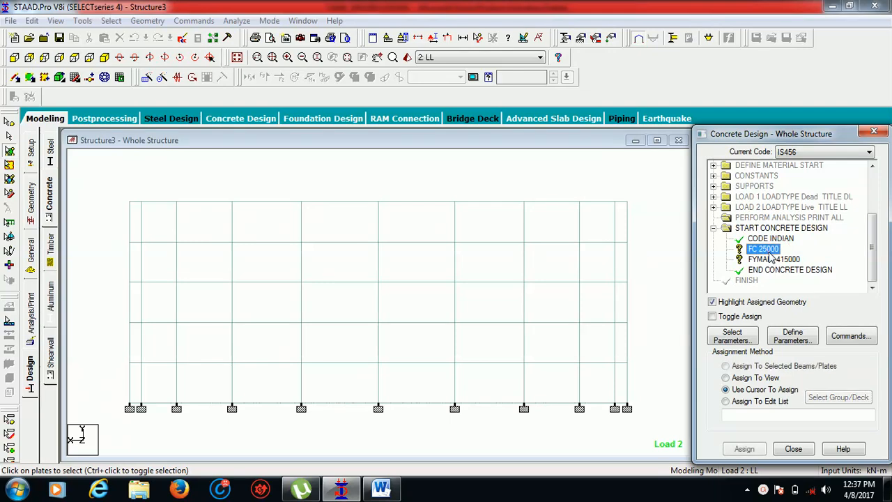
{"action": "left_click", "coordinate": [725, 377]}
{"action": "left_click", "coordinate": [743, 449]}
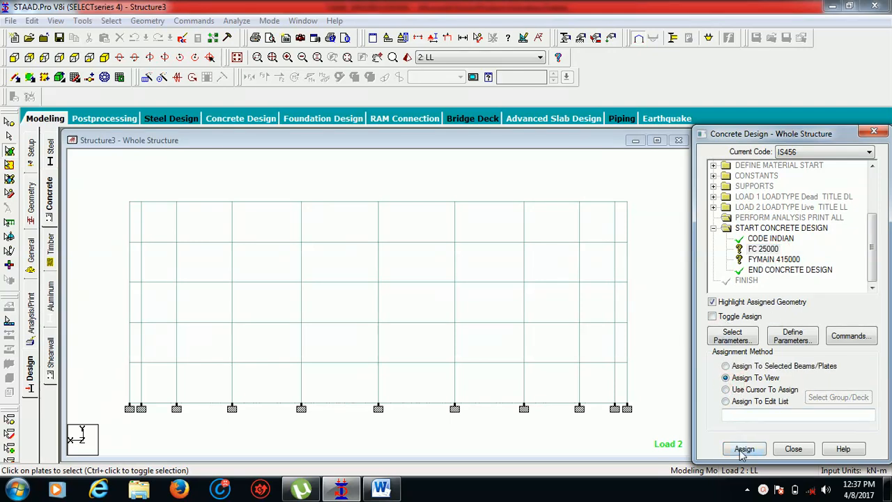
{"action": "left_click", "coordinate": [787, 332]}
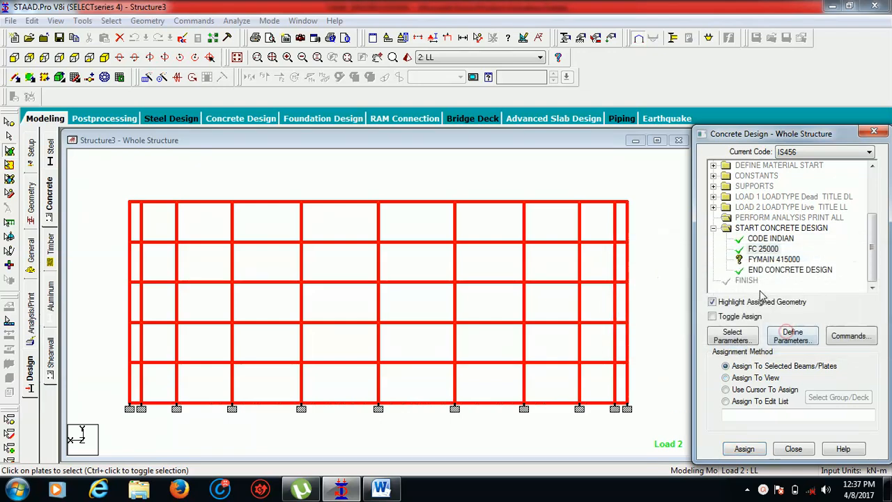
Step: Assign the FYMAIN 415000 parameter to the whole view
{"action": "left_click", "coordinate": [766, 260]}
{"action": "left_click", "coordinate": [725, 377]}
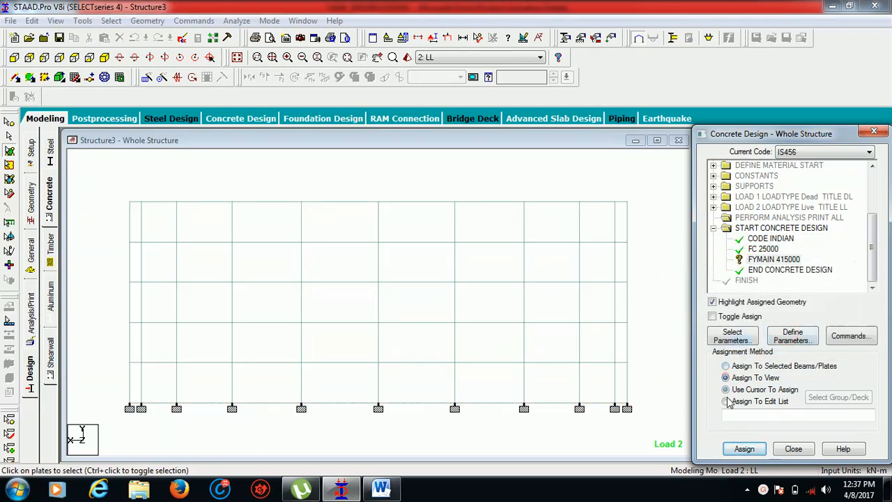
{"action": "left_click", "coordinate": [743, 449]}
{"action": "left_click", "coordinate": [787, 331]}
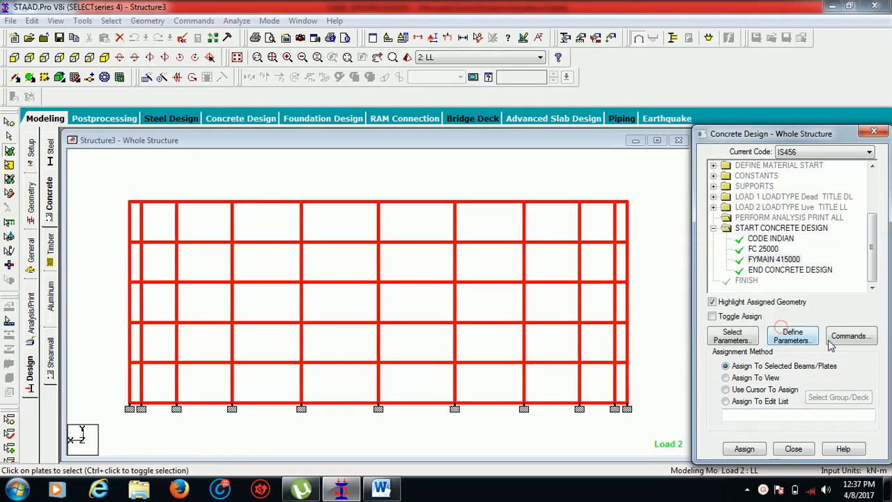
Step: Add the Design Slab/Element and Take Off commands to the concrete design
{"action": "left_click", "coordinate": [842, 338]}
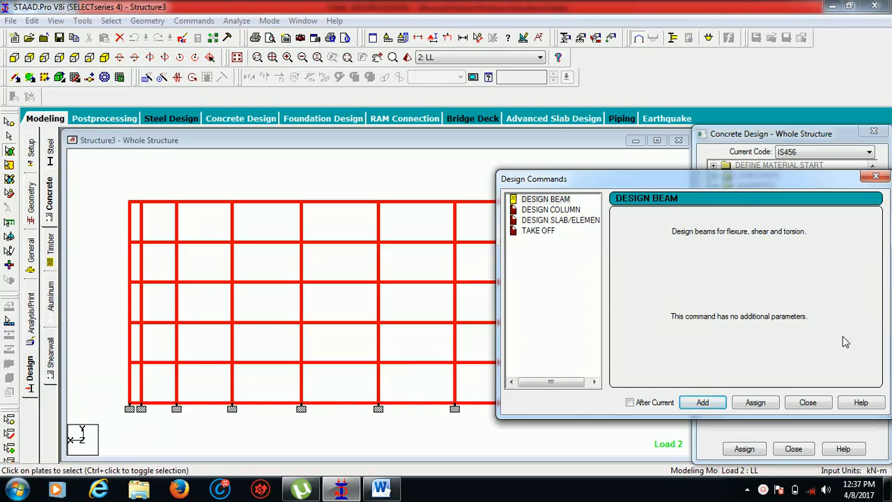
{"action": "left_click", "coordinate": [566, 220]}
{"action": "left_click", "coordinate": [710, 404]}
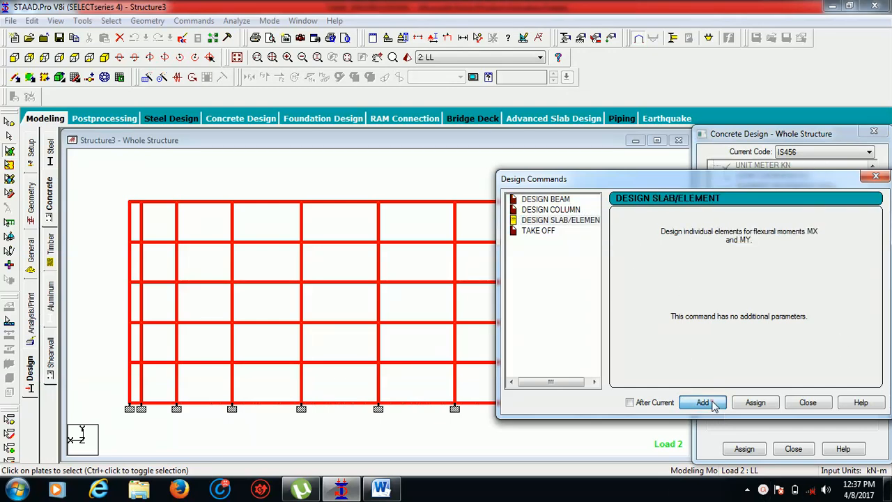
{"action": "left_click", "coordinate": [547, 231]}
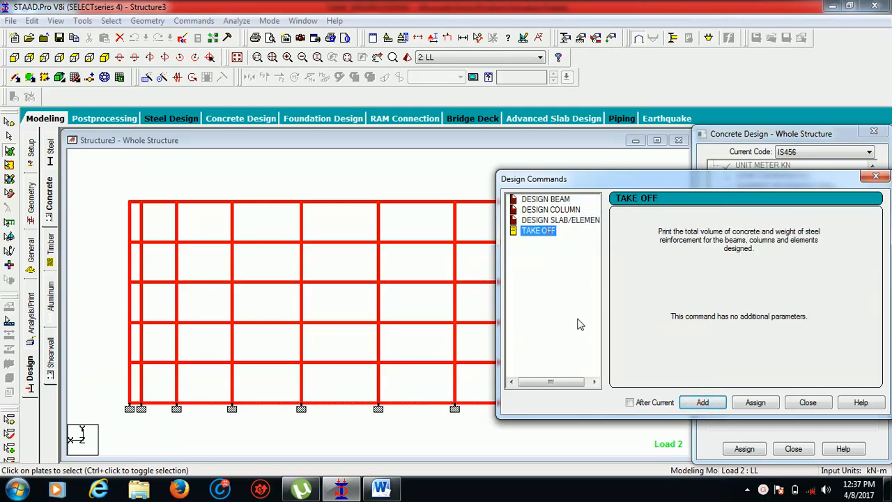
{"action": "left_click", "coordinate": [702, 403]}
{"action": "left_click", "coordinate": [807, 402]}
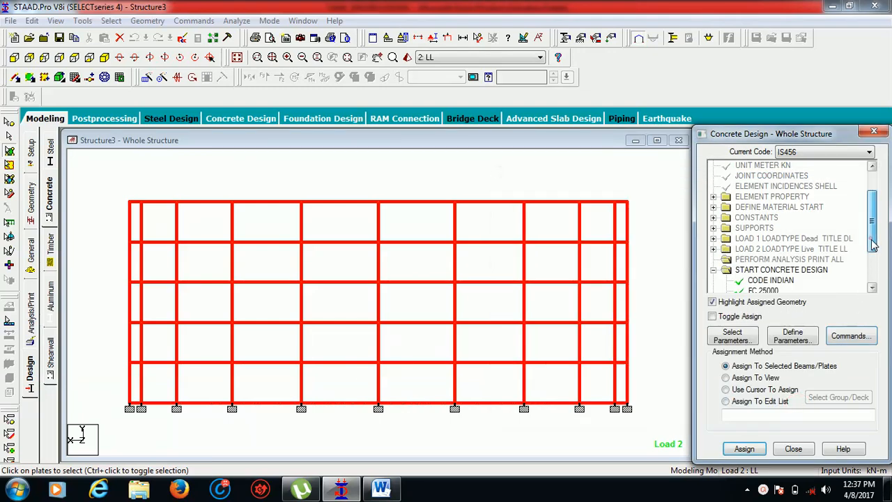
Step: Assign the DESIGN ELEMENT command to all plates in the whole view
{"action": "left_click_drag", "start_coordinate": [871, 238], "coordinate": [878, 281]}
{"action": "left_click", "coordinate": [801, 249]}
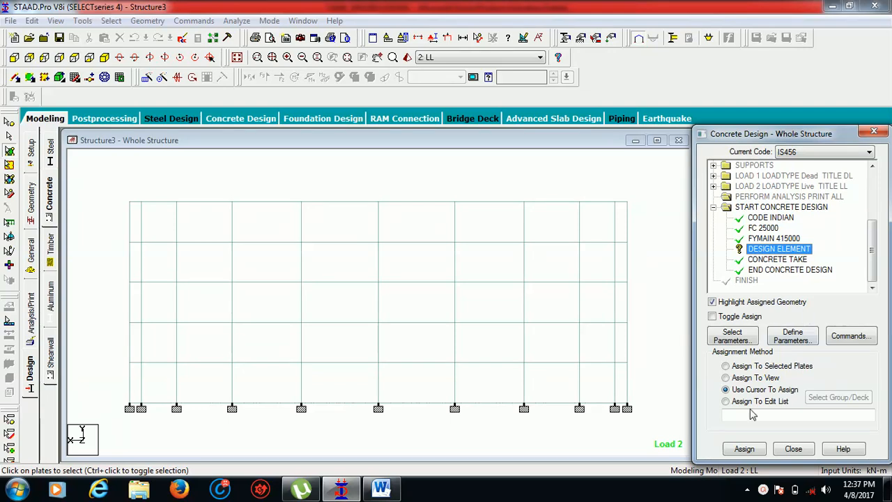
{"action": "left_click", "coordinate": [741, 378]}
{"action": "left_click", "coordinate": [744, 448]}
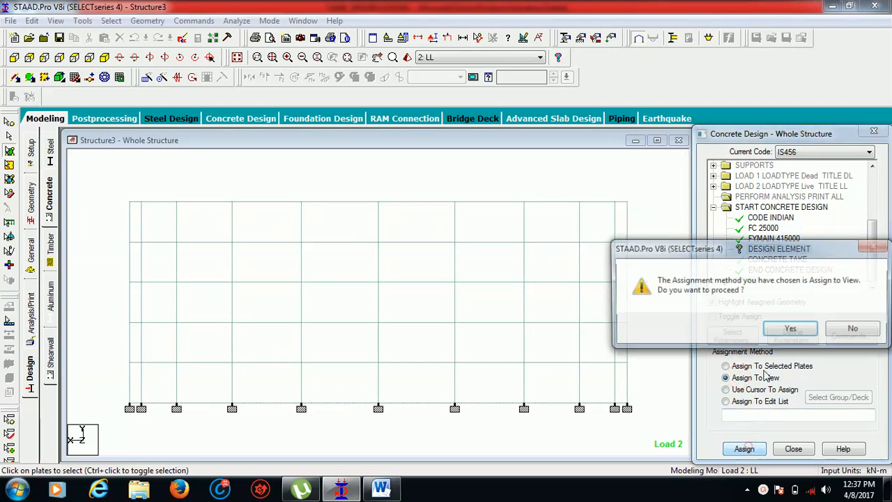
{"action": "left_click", "coordinate": [793, 332]}
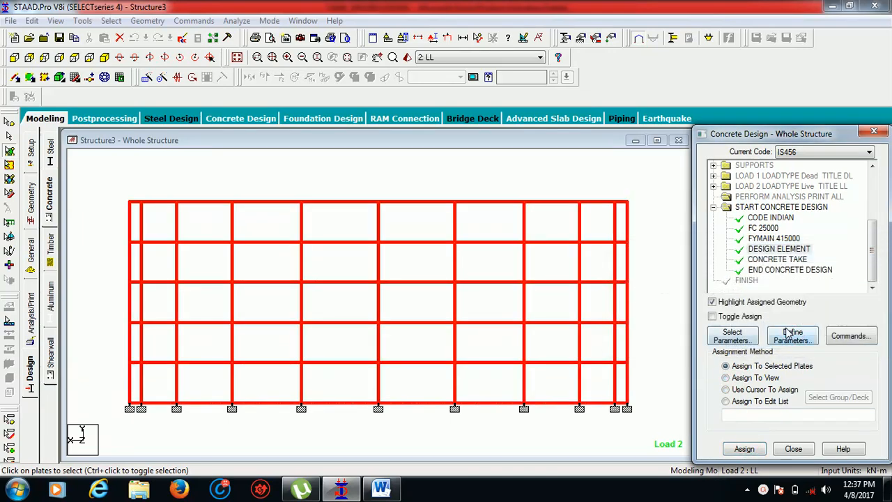
Step: Save the model, run the analysis and concrete design, and open the resulting output file
{"action": "left_click", "coordinate": [236, 21]}
{"action": "left_click", "coordinate": [259, 35]}
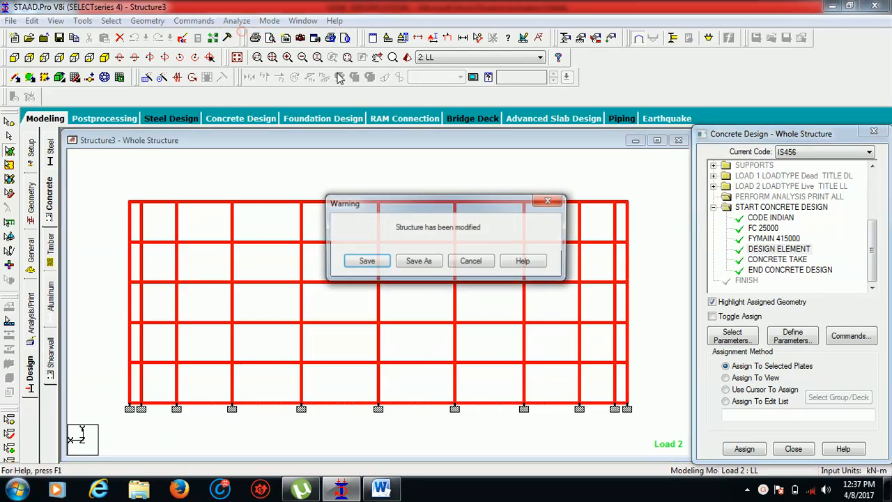
{"action": "left_click", "coordinate": [363, 263]}
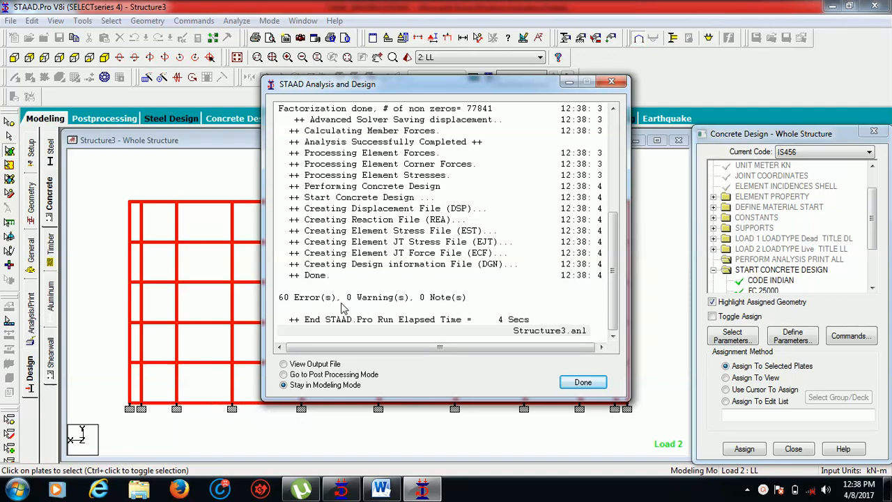
{"action": "left_click", "coordinate": [307, 364]}
{"action": "left_click", "coordinate": [581, 383]}
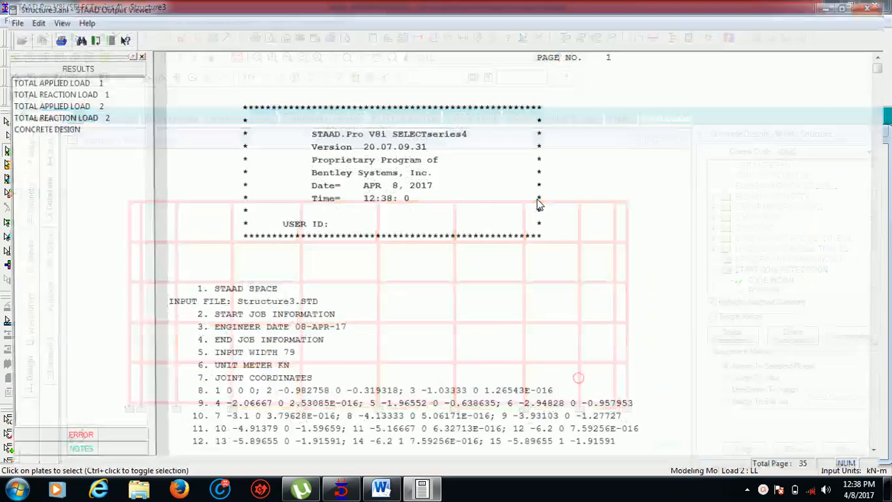
Step: Examine the full text of the errors listed in the output file, and close the output viewer
{"action": "left_click", "coordinate": [26, 441]}
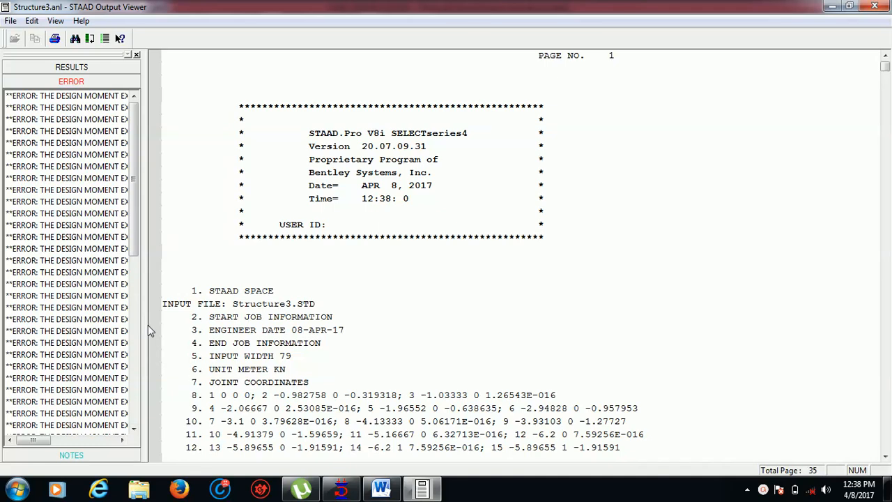
{"action": "left_click_drag", "start_coordinate": [145, 321], "coordinate": [317, 322]}
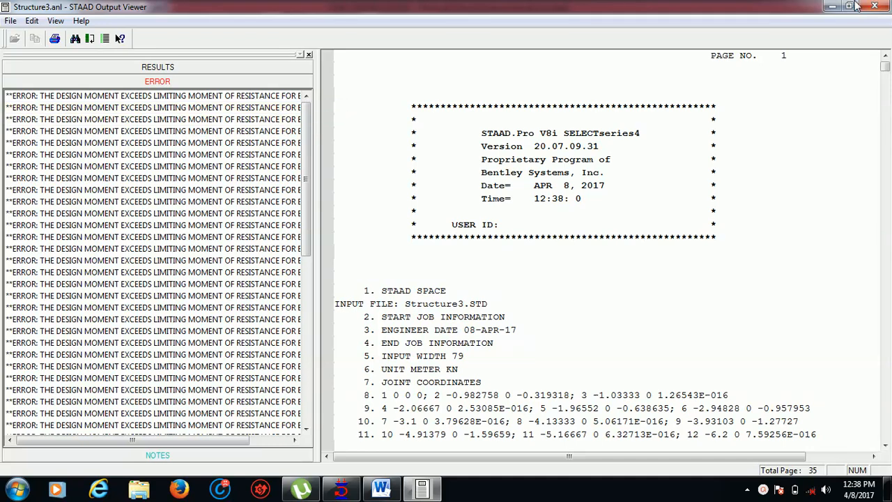
{"action": "left_click", "coordinate": [874, 6]}
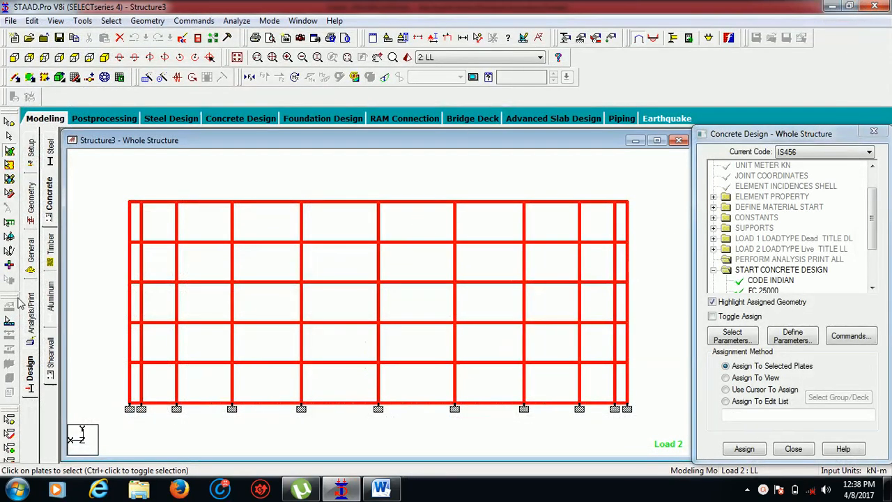
Step: Set the existing concrete plate thickness property to 0.3 m at all four nodes, deleting the old result files
{"action": "left_click", "coordinate": [31, 250]}
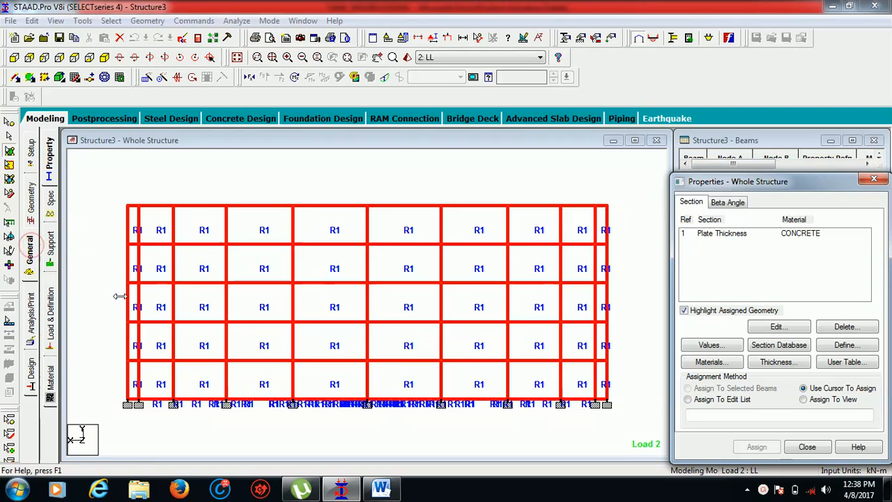
{"action": "left_click", "coordinate": [706, 235]}
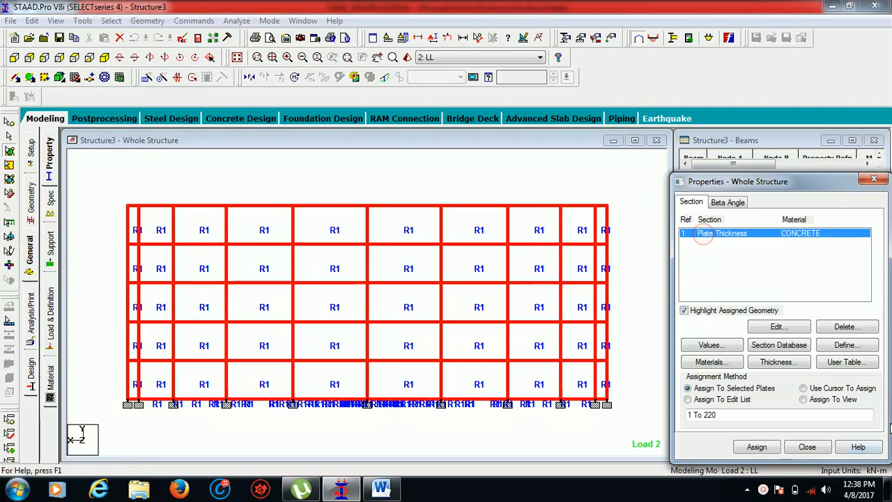
{"action": "left_click", "coordinate": [791, 331]}
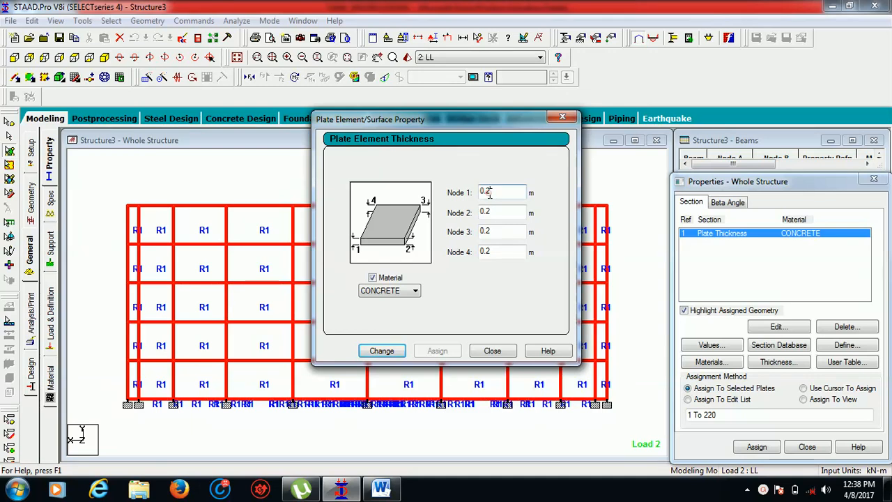
{"action": "left_click_drag", "start_coordinate": [490, 191], "coordinate": [488, 189]}
{"action": "type", "text": "3"}
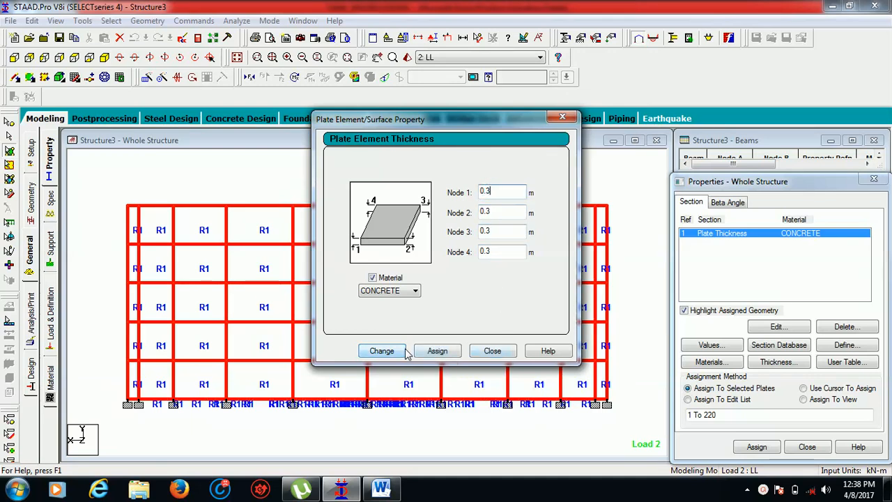
{"action": "left_click", "coordinate": [403, 352]}
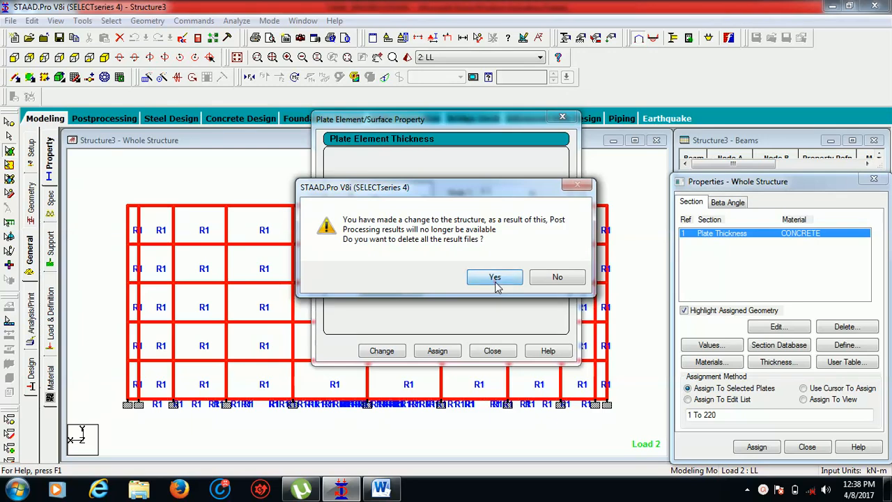
{"action": "left_click", "coordinate": [495, 276]}
{"action": "left_click", "coordinate": [483, 350]}
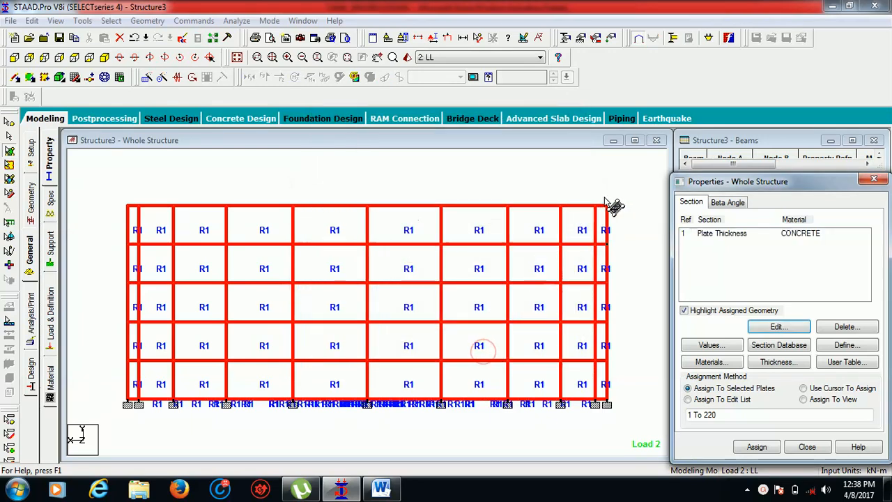
{"action": "left_click", "coordinate": [578, 156]}
Step: Save the modified structure, rerun the analysis and design, and view the new output file
{"action": "left_click", "coordinate": [235, 21]}
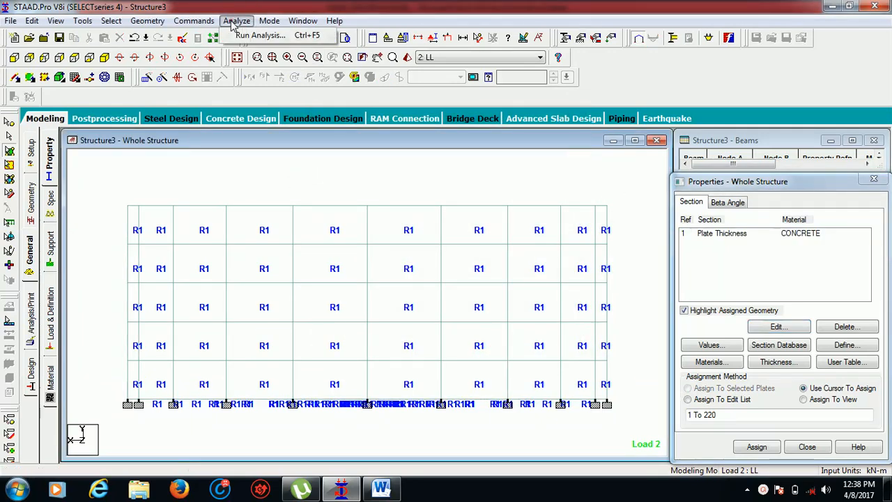
{"action": "left_click", "coordinate": [260, 34]}
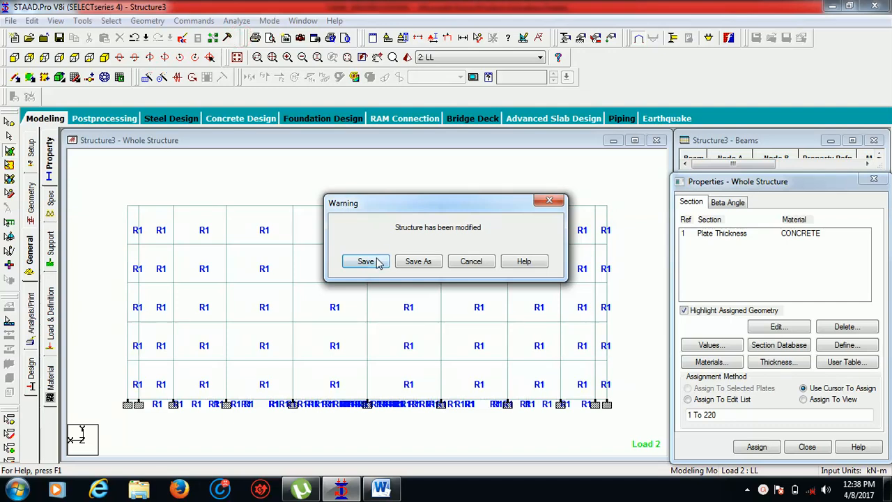
{"action": "left_click", "coordinate": [366, 261]}
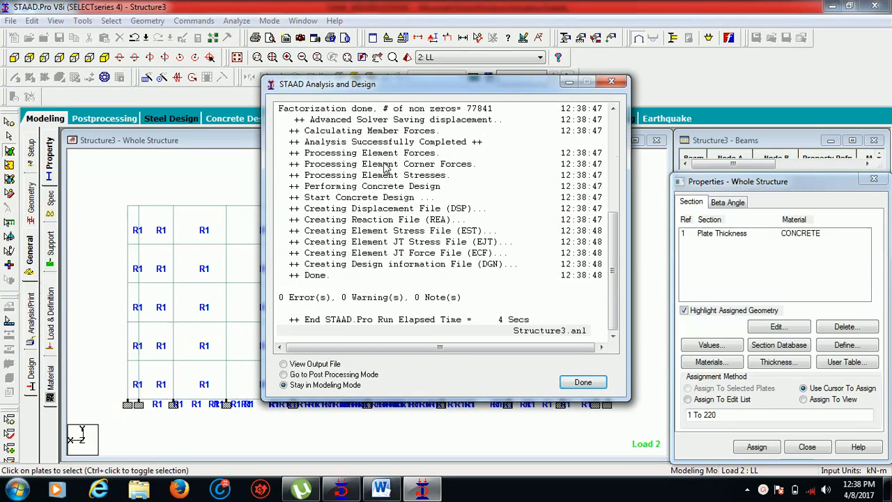
{"action": "left_click", "coordinate": [284, 364]}
{"action": "left_click", "coordinate": [582, 383]}
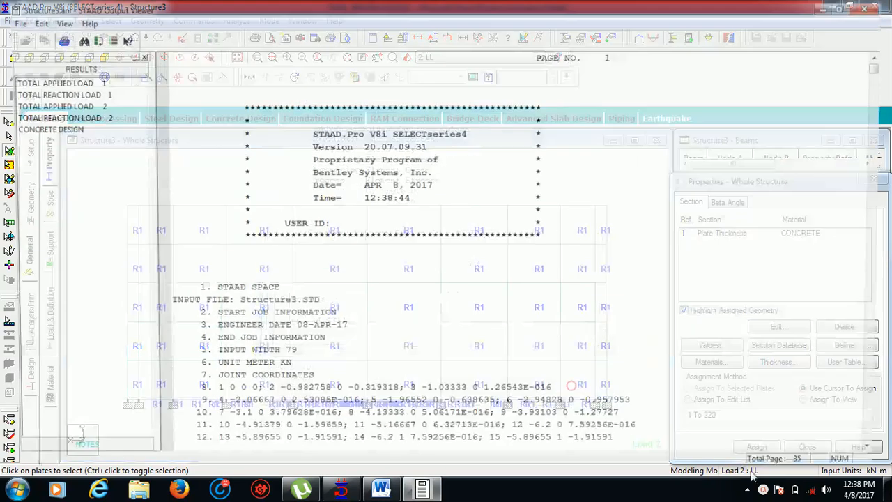
{"action": "left_click", "coordinate": [764, 489]}
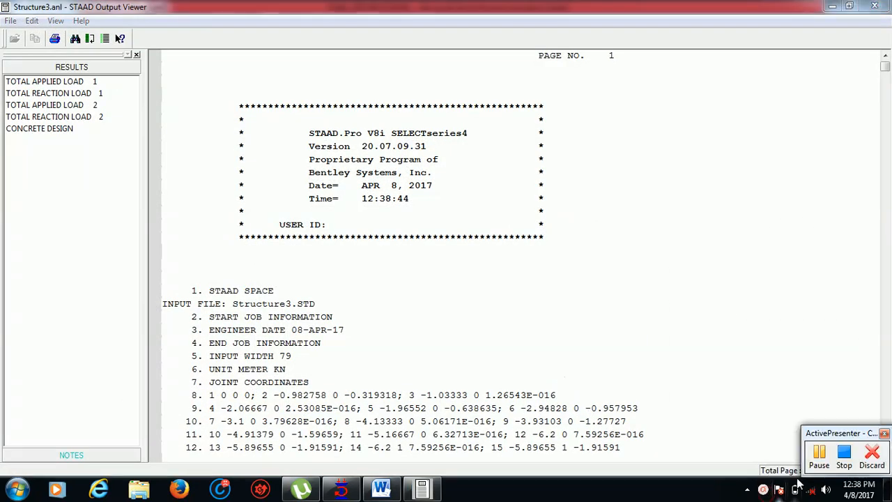
{"action": "left_click", "coordinate": [819, 456]}
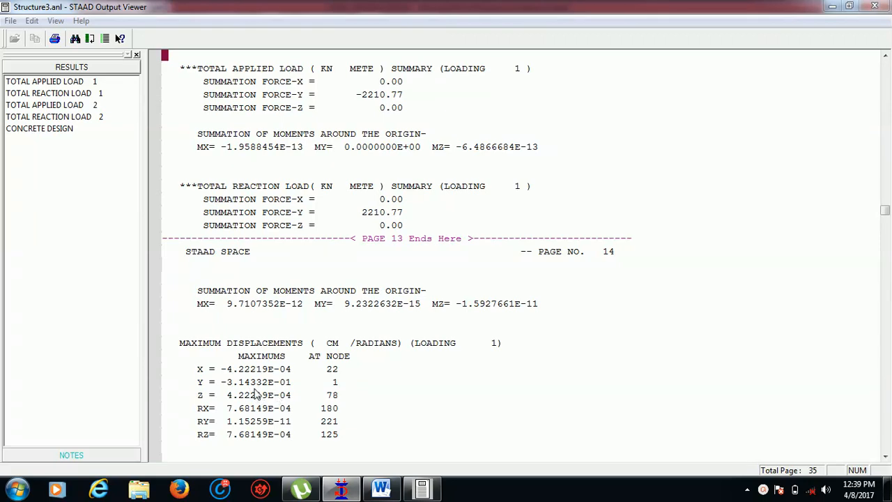
Step: Review the element design summary for the plates' longitudinal and transverse reinforcement in the concrete design results
{"action": "left_click", "coordinate": [28, 128]}
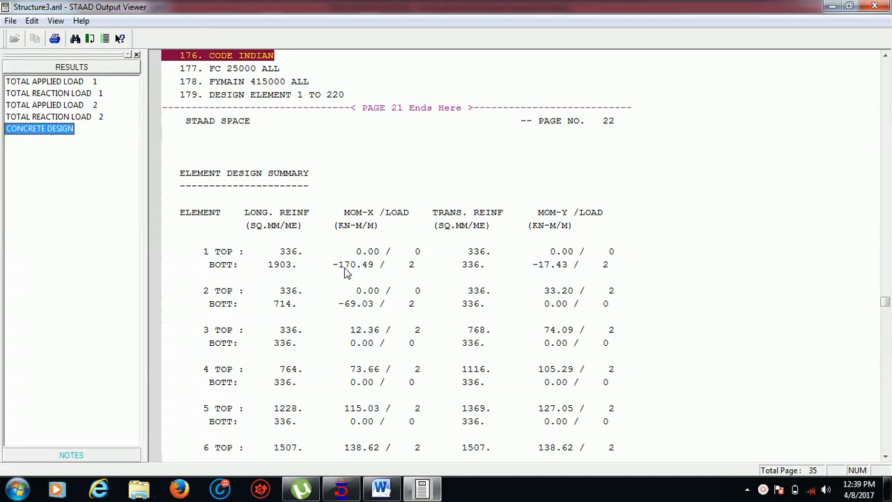
{"action": "left_click", "coordinate": [442, 324]}
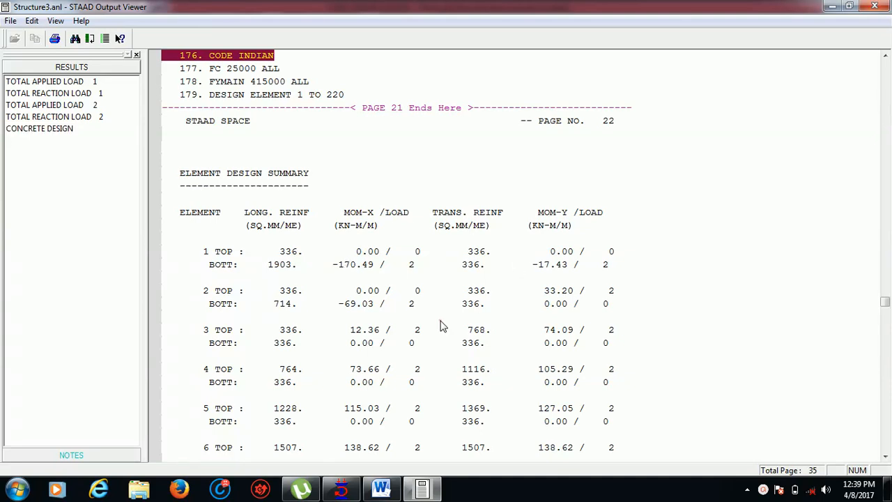
{"action": "scroll", "coordinate": [441, 325], "scroll_direction": "down", "scroll_amount": 14}
{"action": "scroll", "coordinate": [440, 325], "scroll_direction": "down", "scroll_amount": 12}
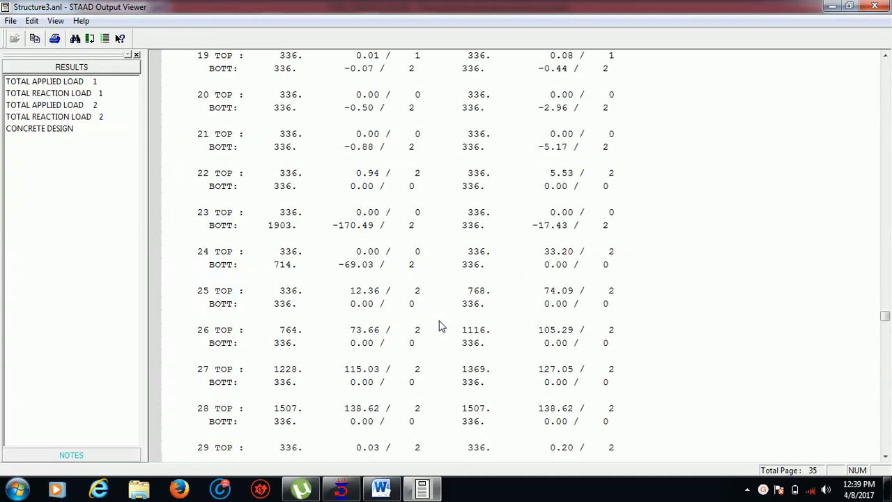